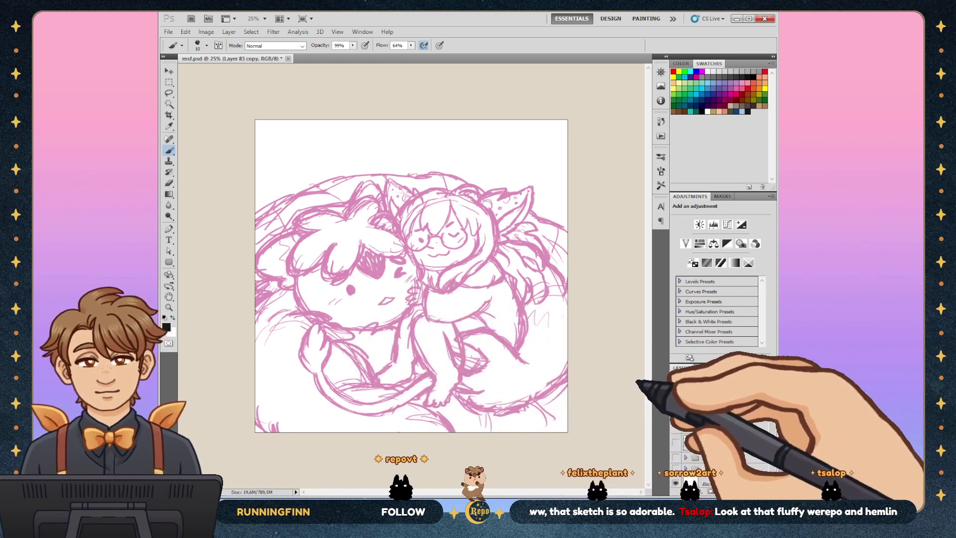
Step: Reduce the pink sketch layer's opacity to 45% and add a new layer above it for the line art
type("45")
key("Return")
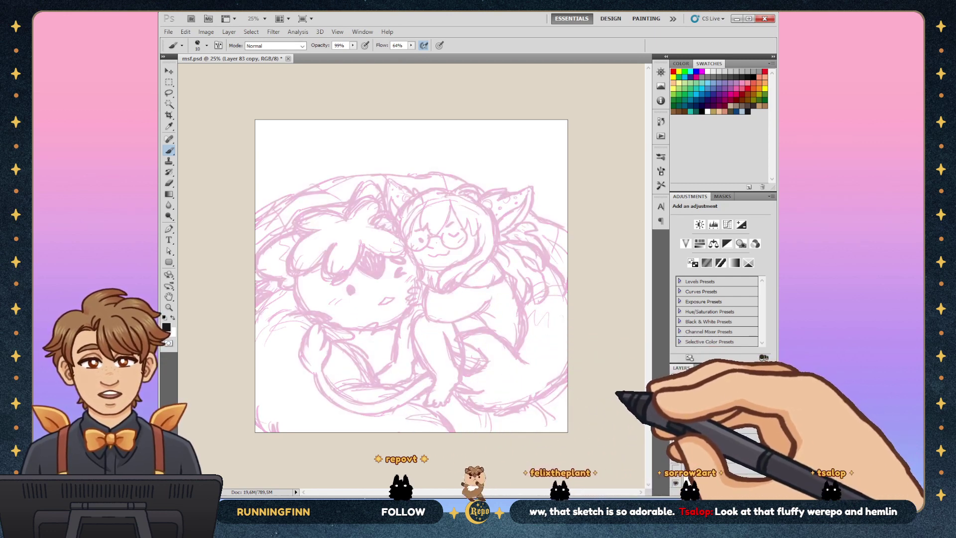
key("ctrl+shift+alt+n")
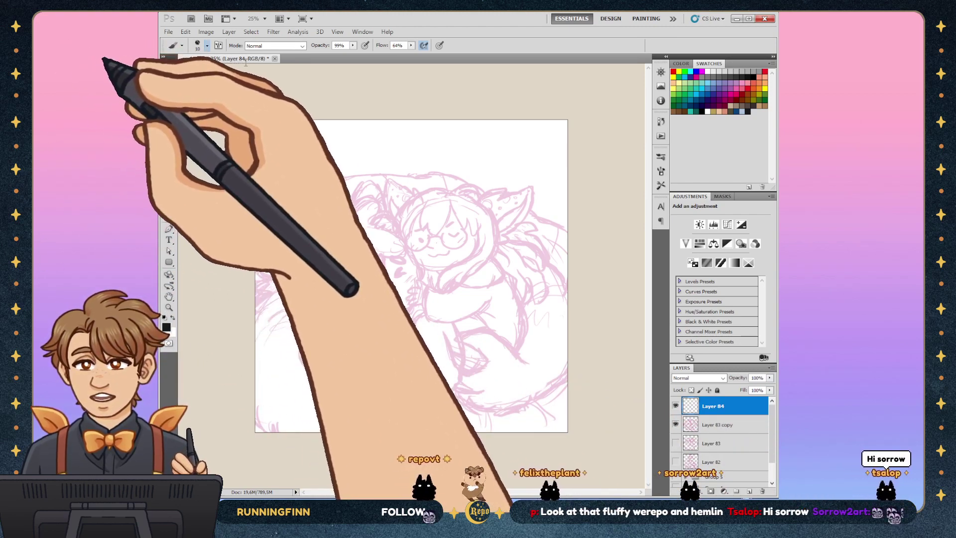
Step: Enlarge the brush to size 20 for inking in black
key("bracketright")
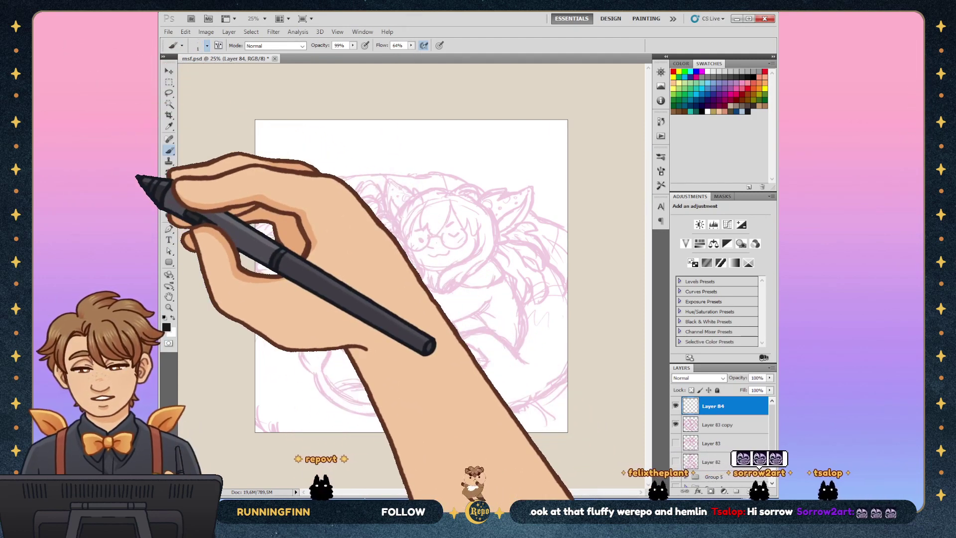
key("bracketright")
key("bracketright")
key("bracketright")
key("bracketright")
key("bracketright")
key("bracketright")
key("bracketright")
key("bracketright")
key("bracketright")
key("bracketright")
left_click_drag(431, 238, 438, 339)
key("ctrl+alt+z")
key("ctrl+alt+z")
key("ctrl+alt+z")
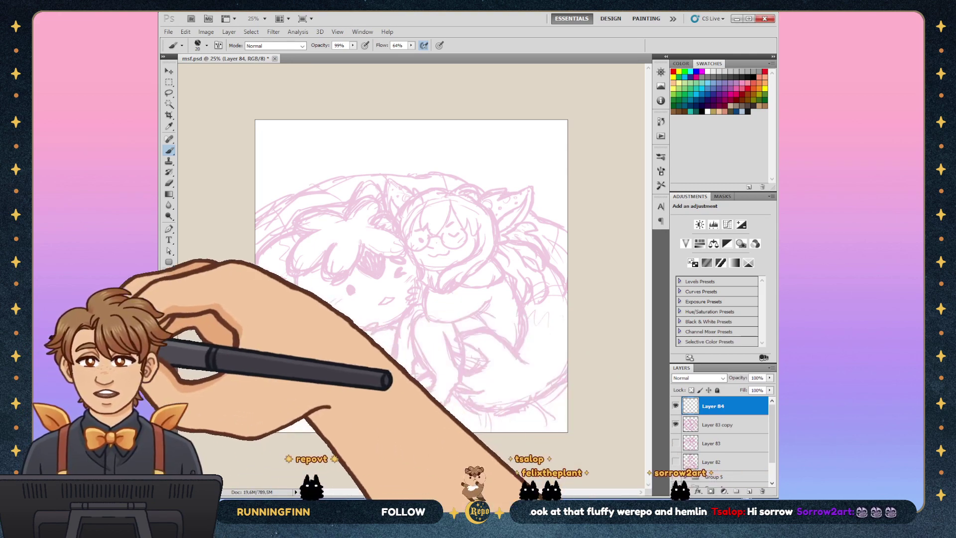
left_click(169, 307)
key("ctrl+plus")
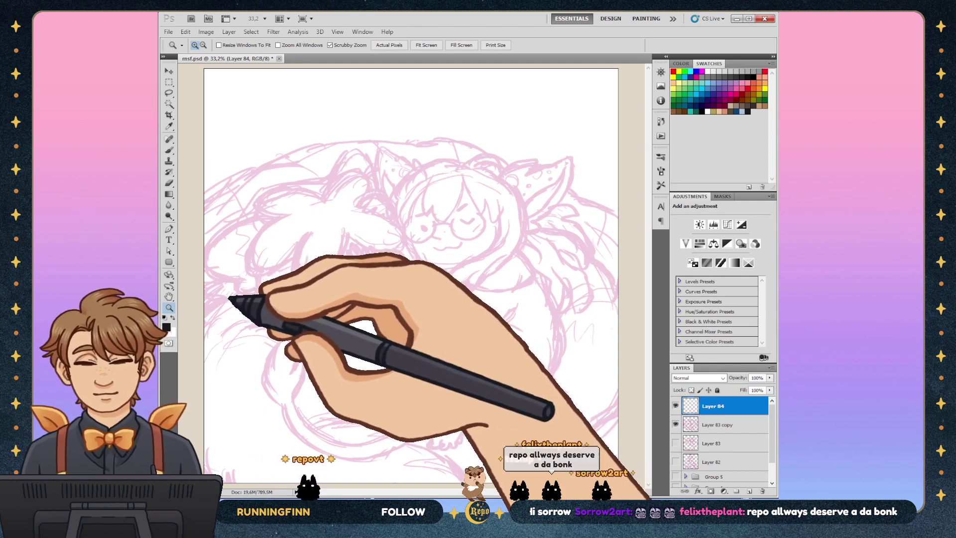
key("b")
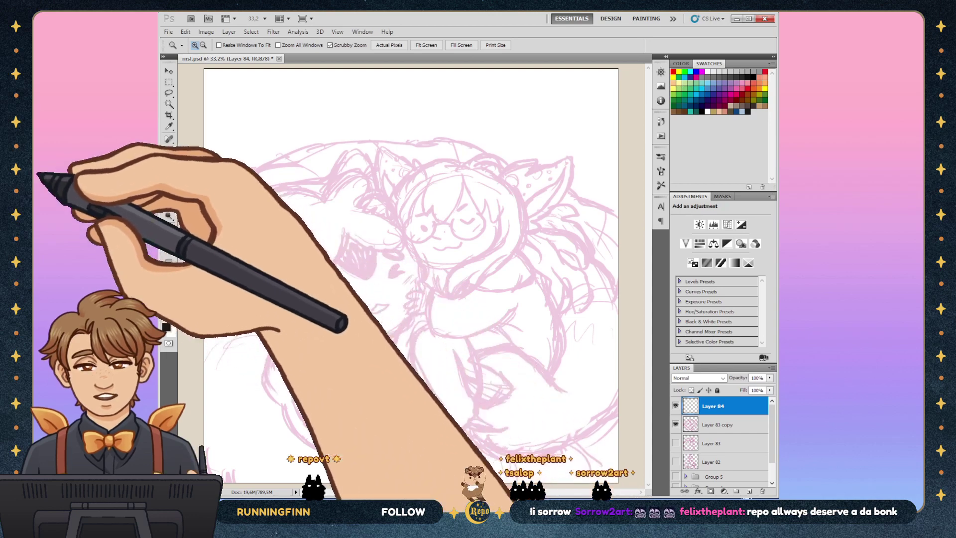
mouse_move(435, 256)
left_mouse_down()
mouse_move(422, 316)
mouse_move(445, 298)
left_mouse_up()
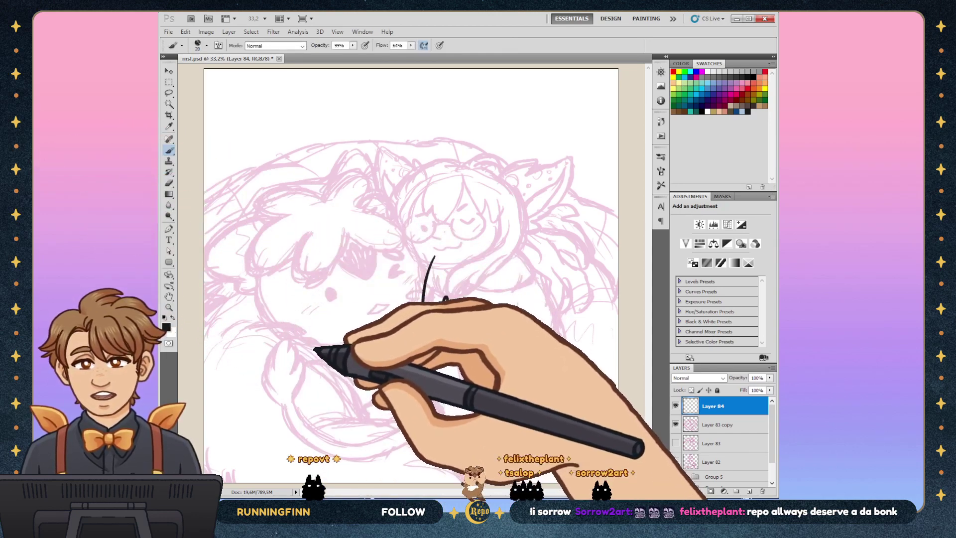
key("ctrl+alt+z")
key("ctrl+alt+z")
Step: Ink the smaller character's fringe in black over the sketch, following the pointed strands above the glasses
key("z")
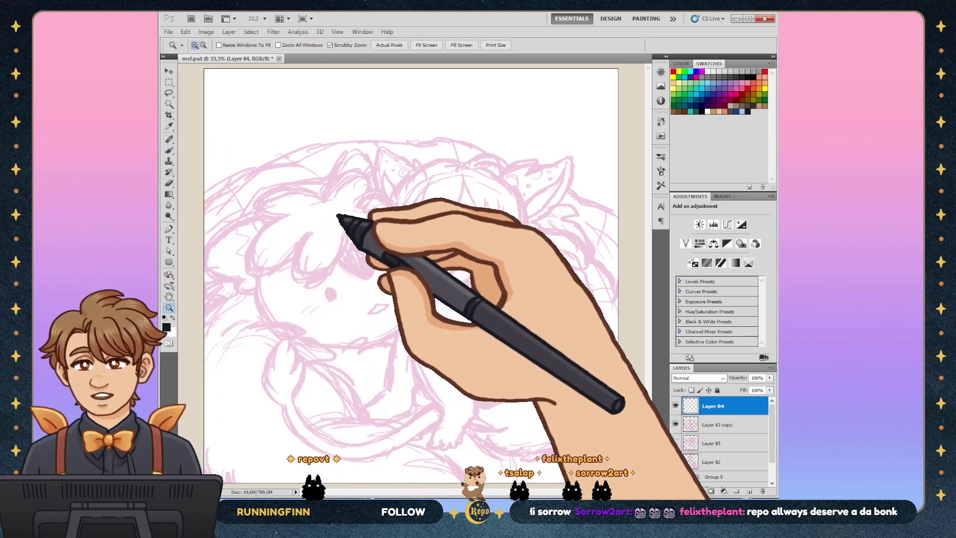
left_click(458, 217)
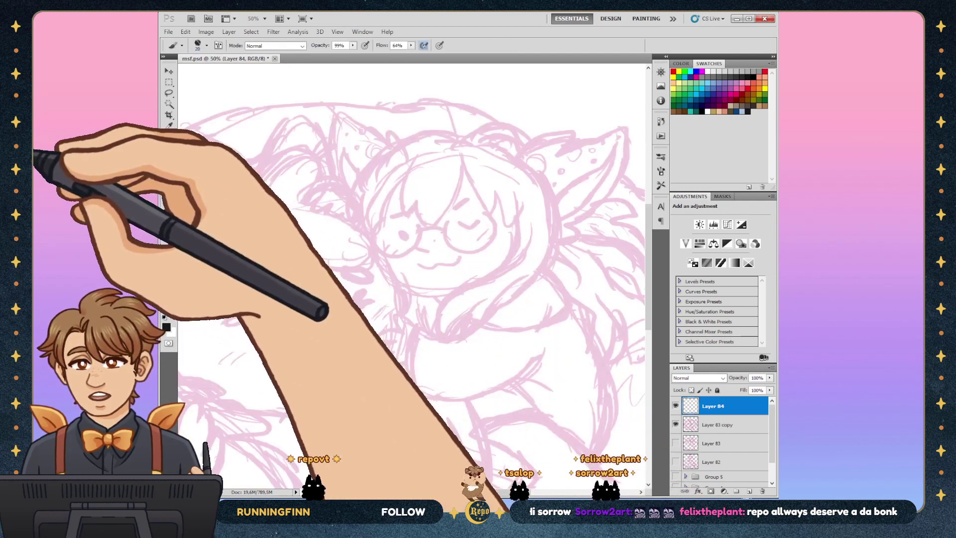
key("b")
left_click_drag(419, 154, 401, 185)
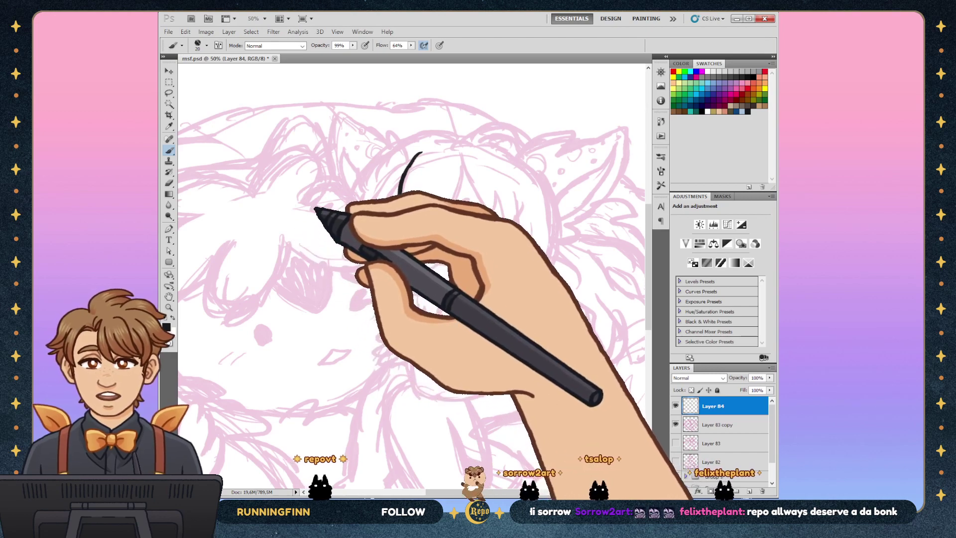
left_click_drag(462, 155, 445, 212)
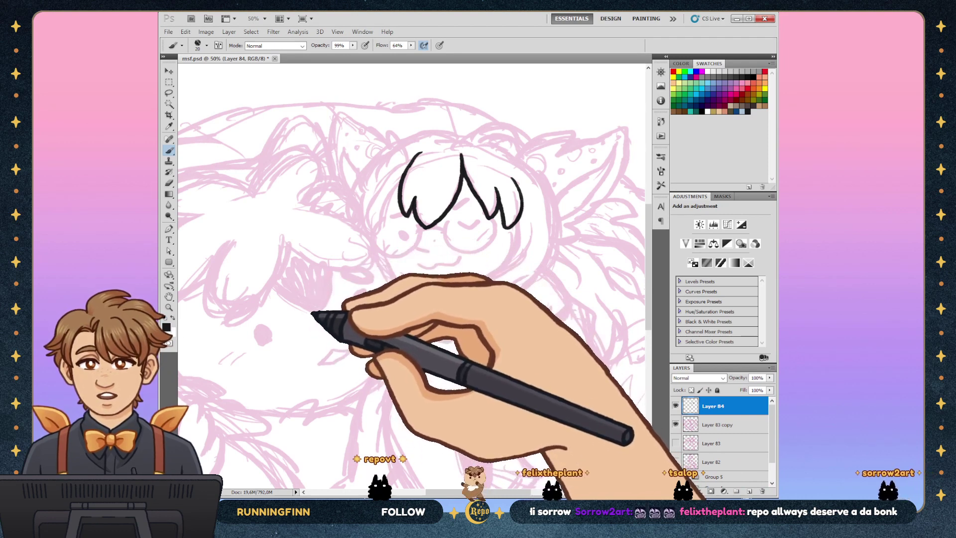
Step: Ink the smaller character's two hands and the outer contour of its hair, including the side strands beside the face
left_click_drag(399, 299, 414, 300)
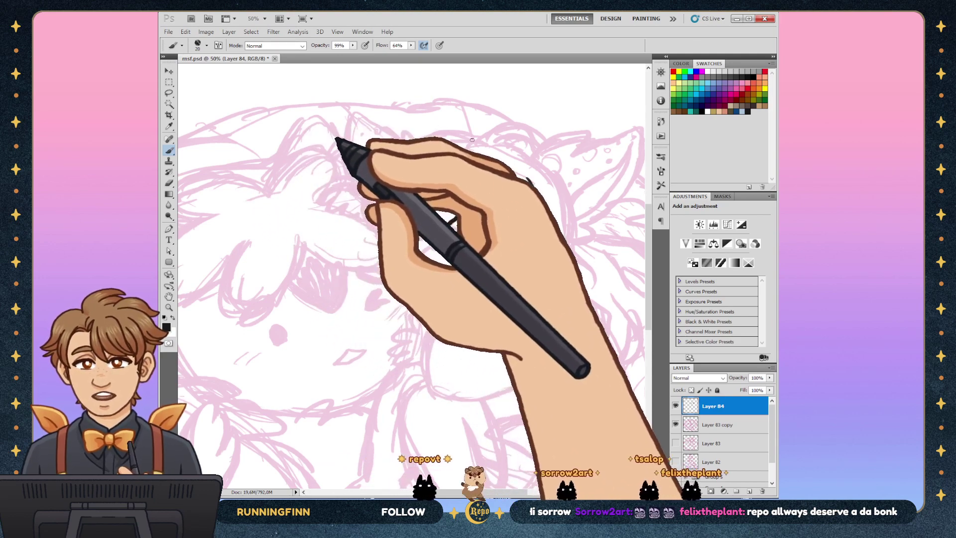
mouse_move(472, 139)
left_mouse_down()
mouse_move(456, 131)
mouse_move(417, 139)
left_mouse_up()
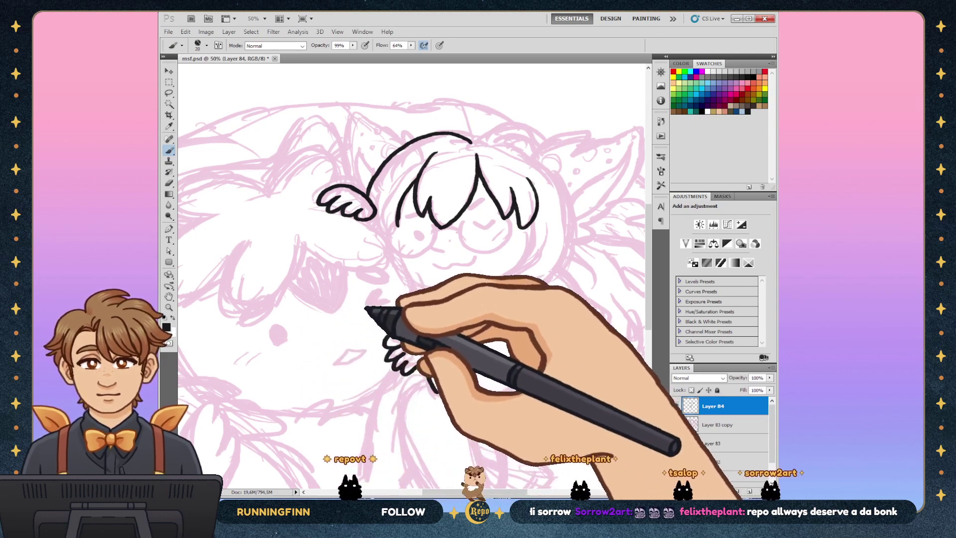
mouse_move(528, 222)
left_mouse_down()
mouse_move(529, 246)
mouse_move(547, 244)
left_mouse_up()
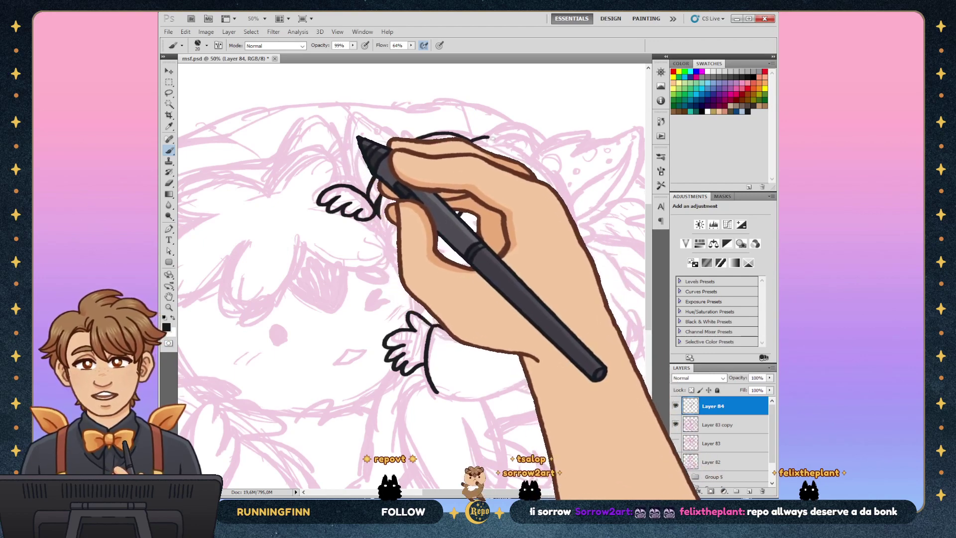
mouse_move(486, 138)
left_mouse_down()
mouse_move(378, 199)
mouse_move(423, 215)
mouse_move(475, 195)
mouse_move(569, 198)
left_mouse_up()
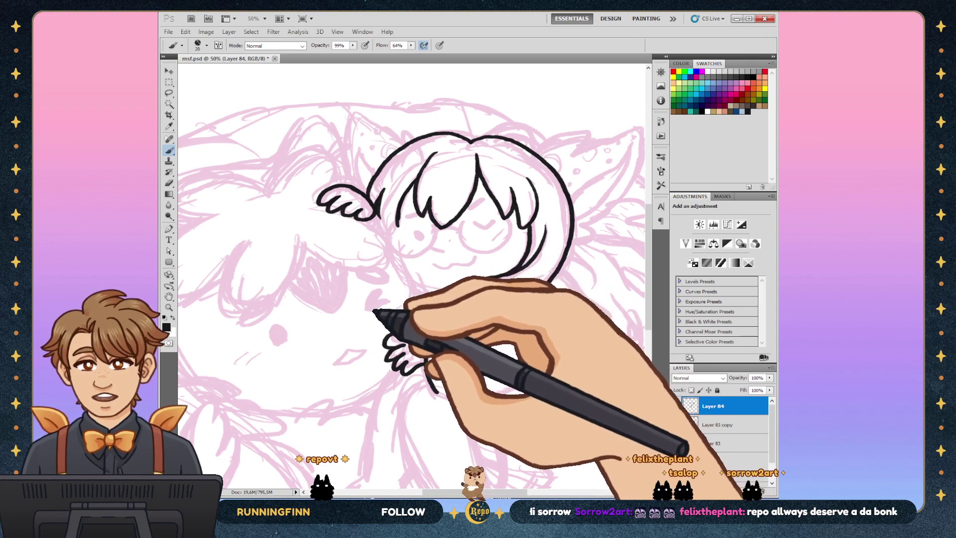
Step: Ink the smaller character's eyebrows, the remaining lines of the long side lock and the collar below it
key("z")
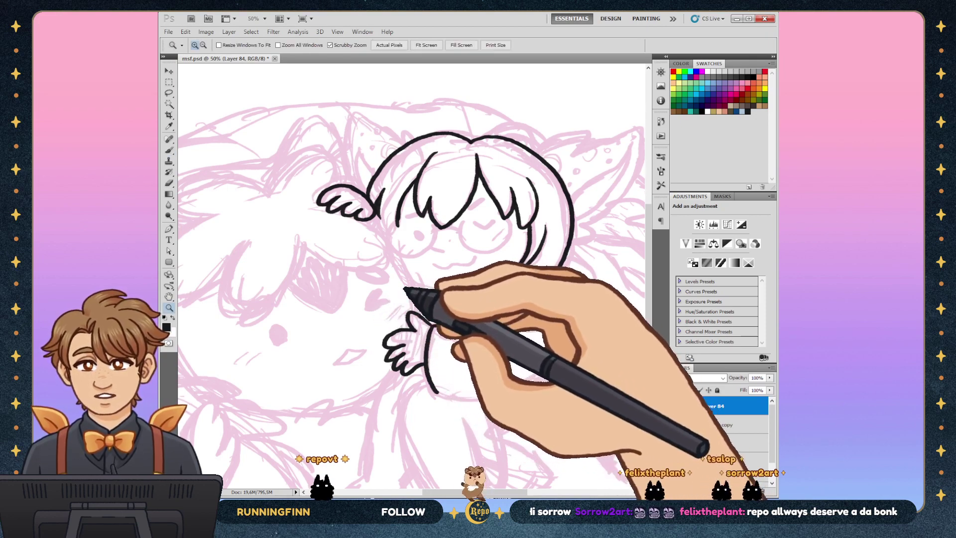
key("j")
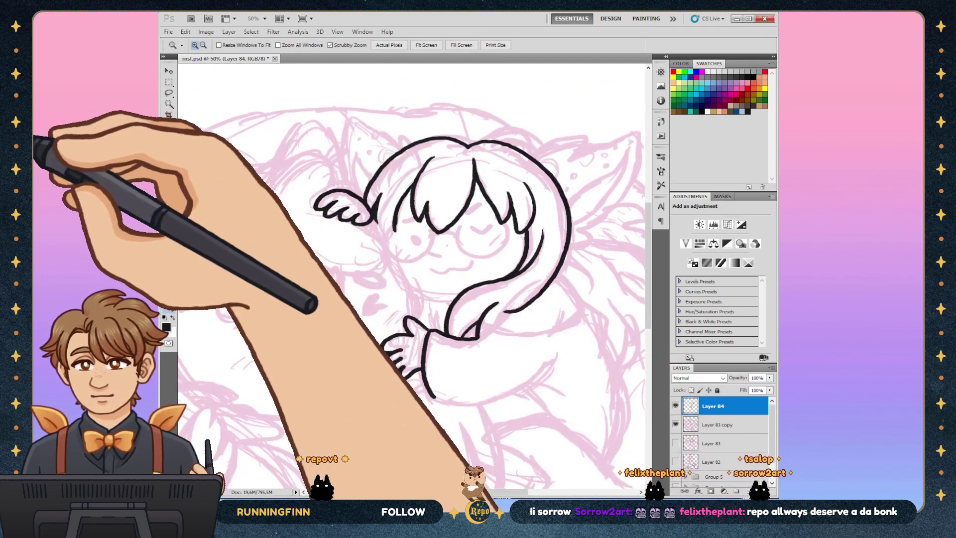
key("b")
key("alt")
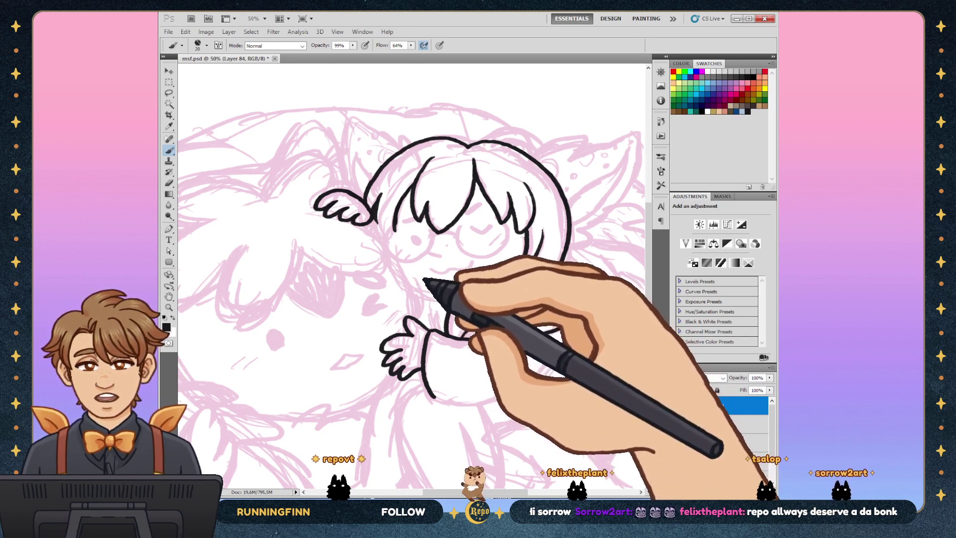
left_click_drag(542, 244, 450, 302)
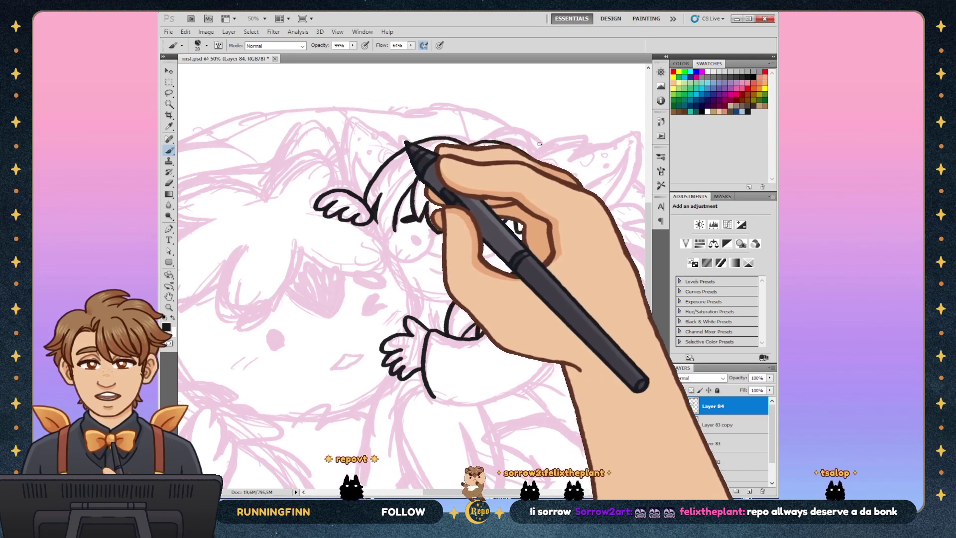
Step: Ink the hair tufts behind the smaller character's head and the outline of its right-hand ear
left_click_drag(541, 146, 498, 132)
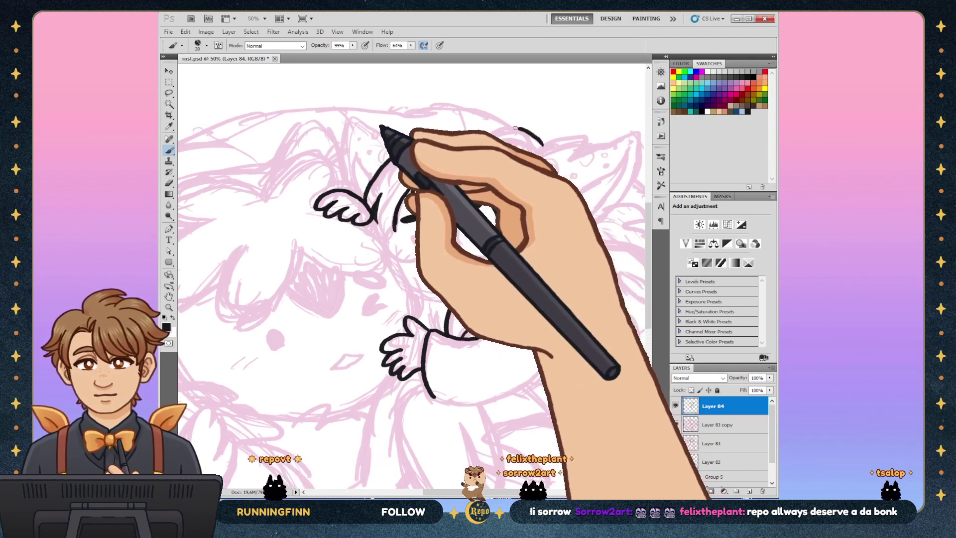
mouse_move(497, 129)
left_mouse_down()
mouse_move(478, 140)
mouse_move(537, 143)
left_mouse_up()
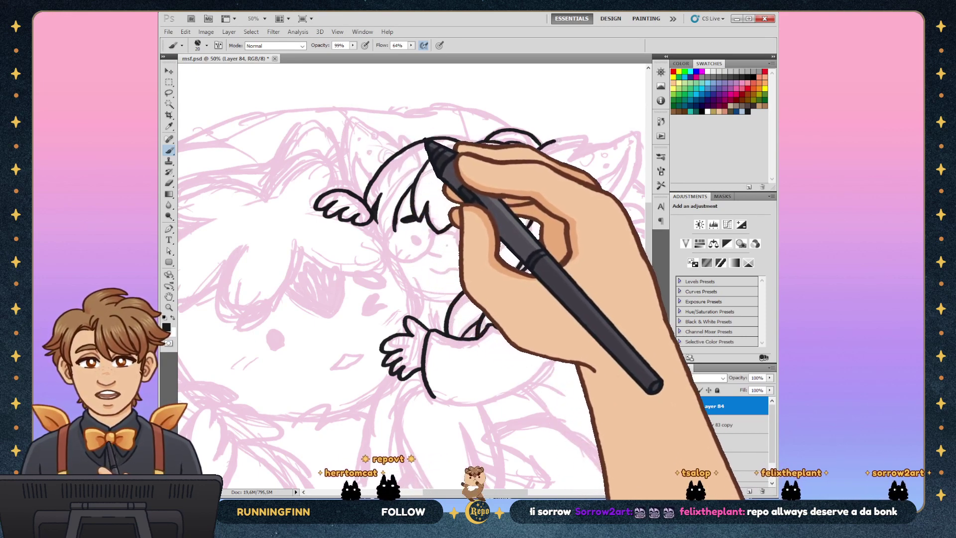
mouse_move(540, 146)
left_mouse_down()
mouse_move(588, 138)
mouse_move(607, 147)
left_mouse_up()
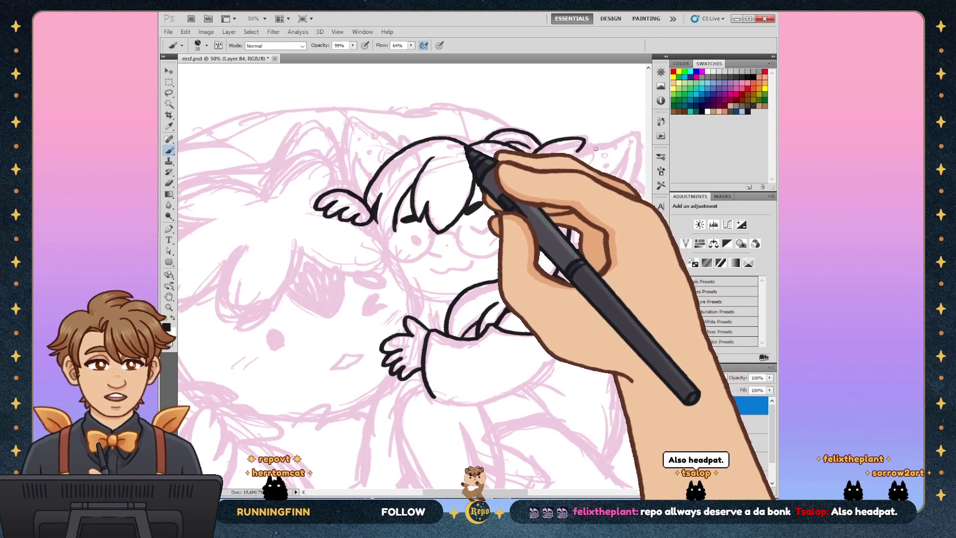
left_click_drag(585, 143, 577, 151)
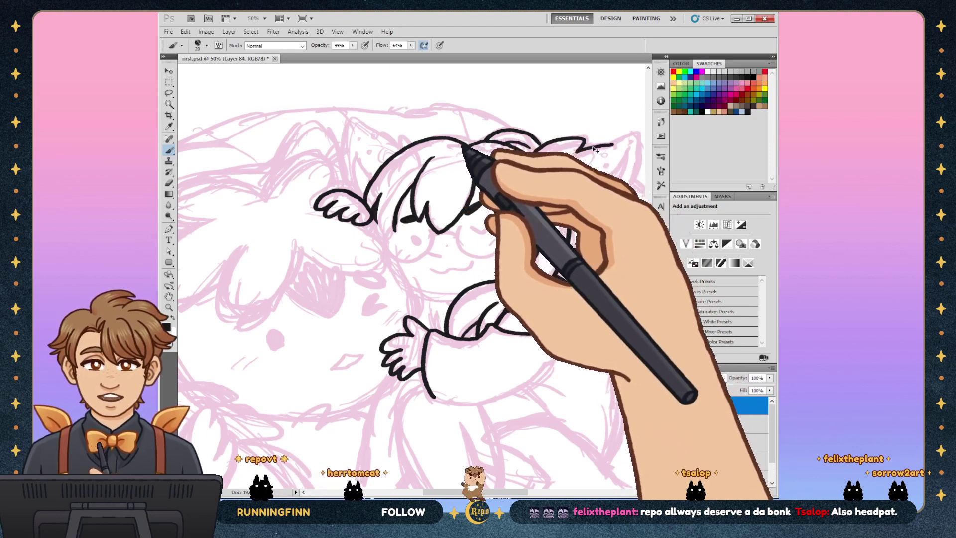
left_click_drag(576, 152, 606, 146)
key("ctrl+z")
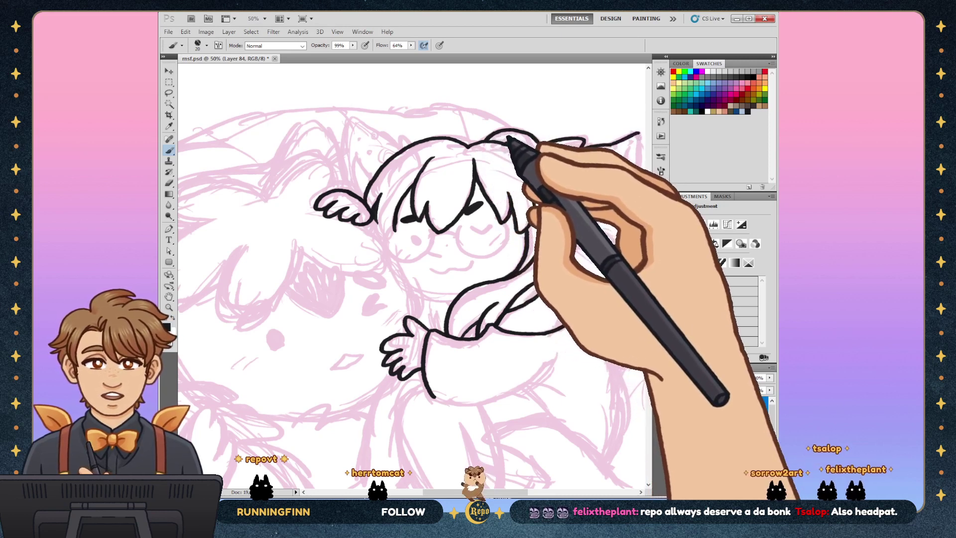
left_click_drag(639, 135, 643, 154)
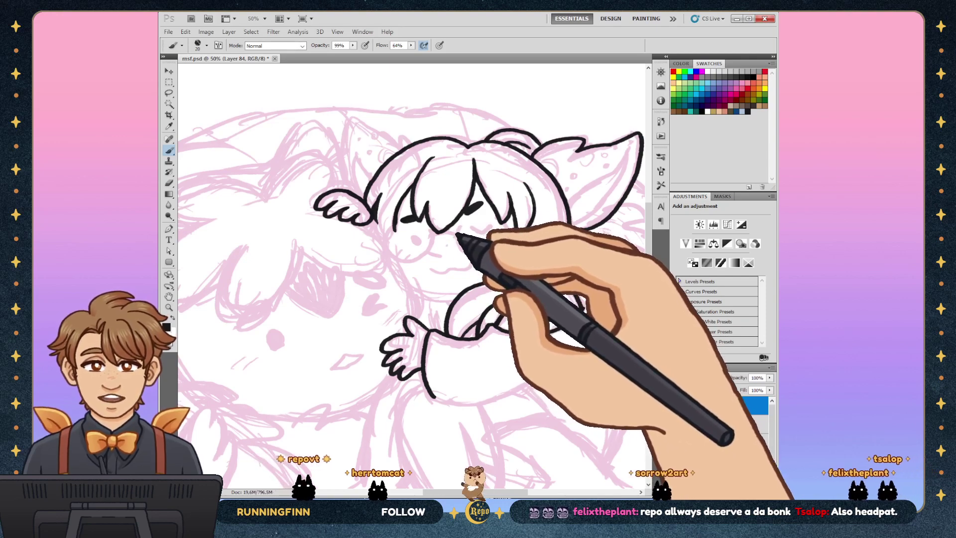
Step: Clean up overlapping lines with the Eraser, then ink the left-hand ear and the eyes, glasses and mouth
left_click(169, 183)
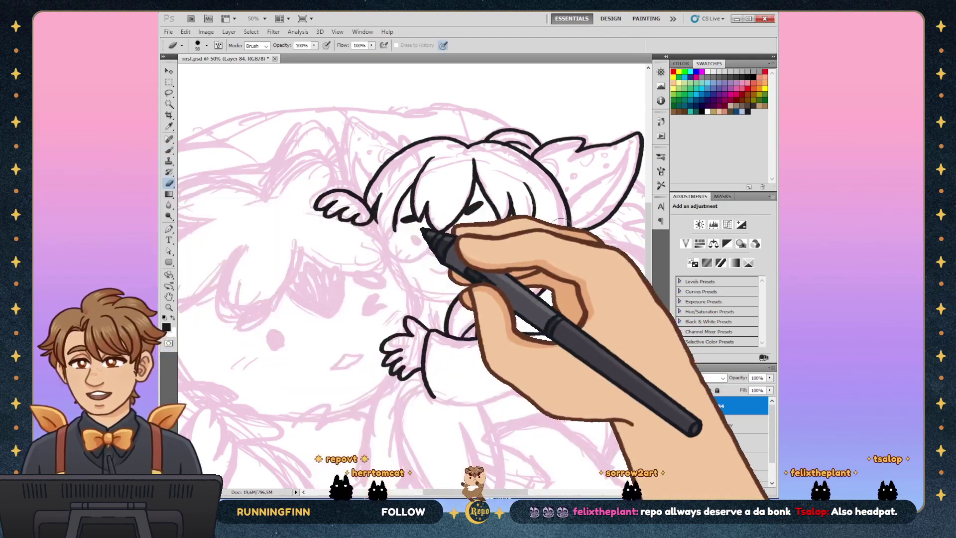
left_click(170, 150)
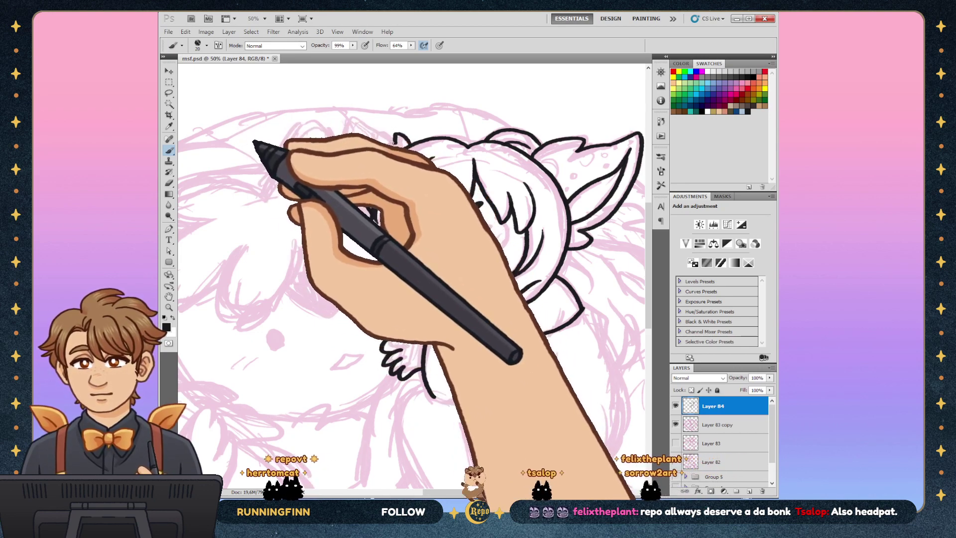
left_click_drag(379, 137, 396, 134)
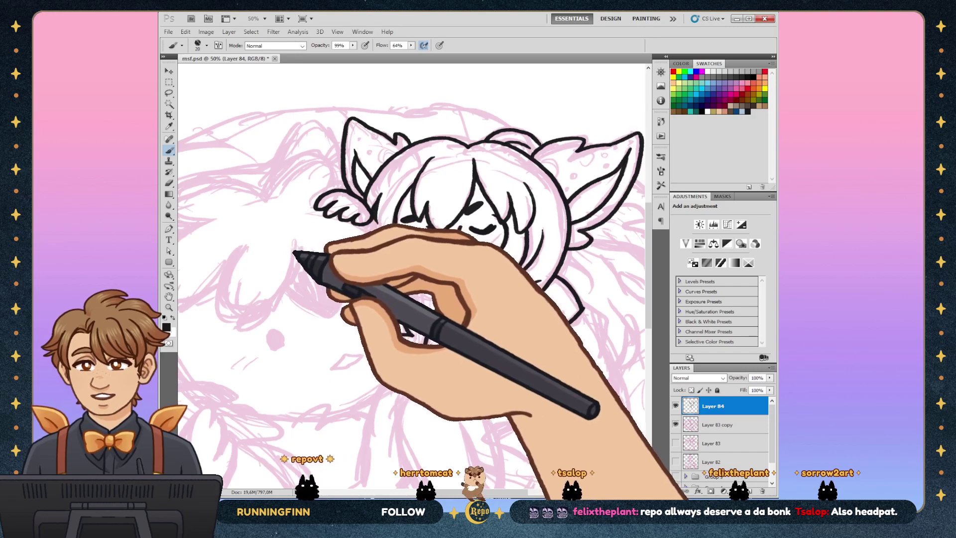
key("alt")
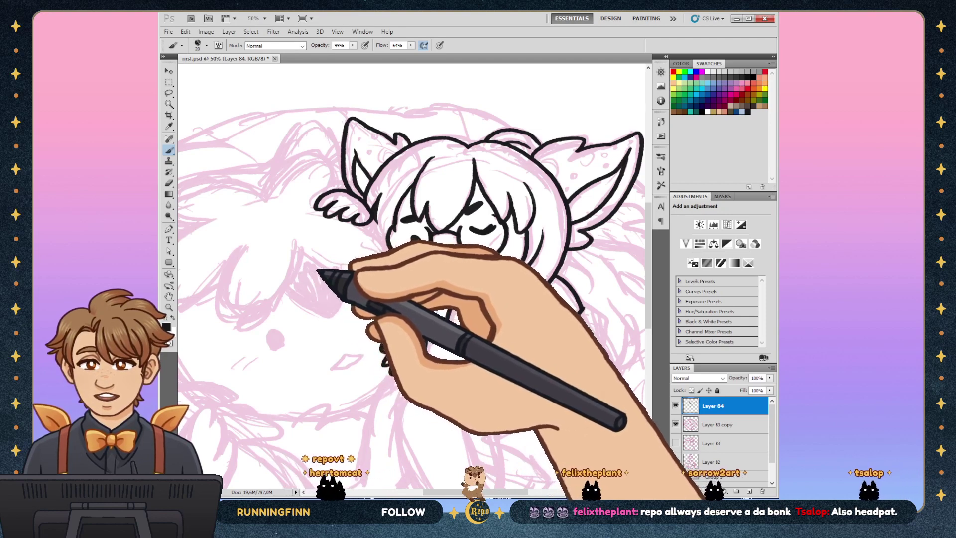
Step: Ink the long wavy hair strands flowing out behind the smaller character's head and shoulder
key("z")
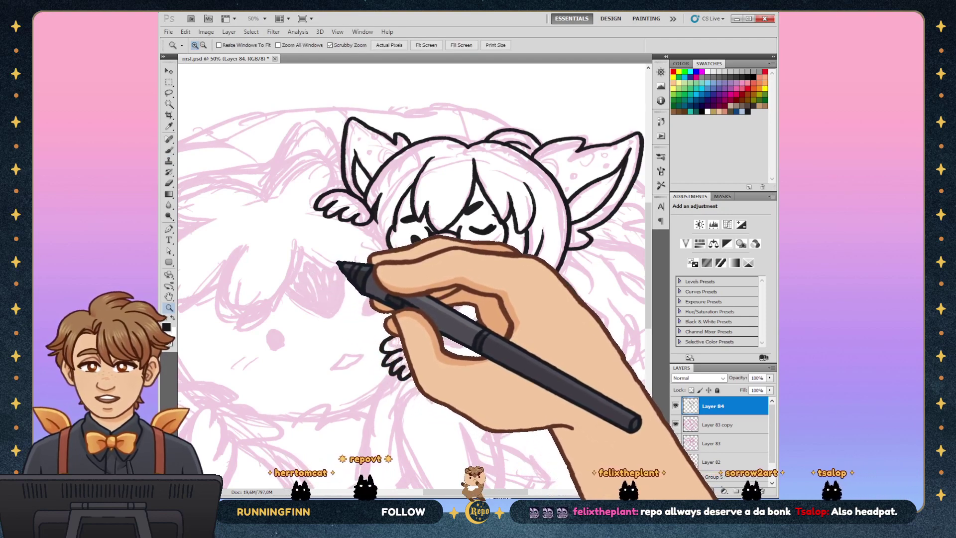
scroll(413, 274, "up", 1)
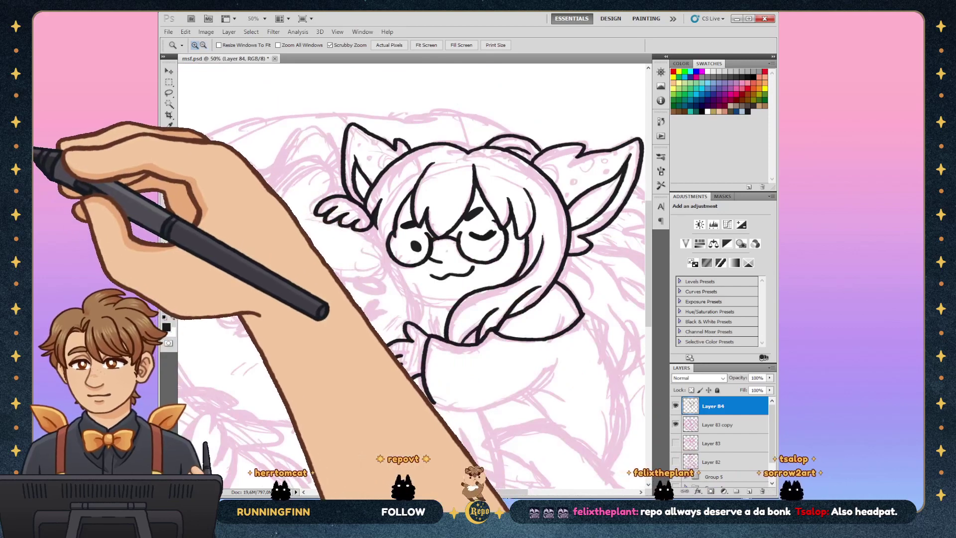
key("b")
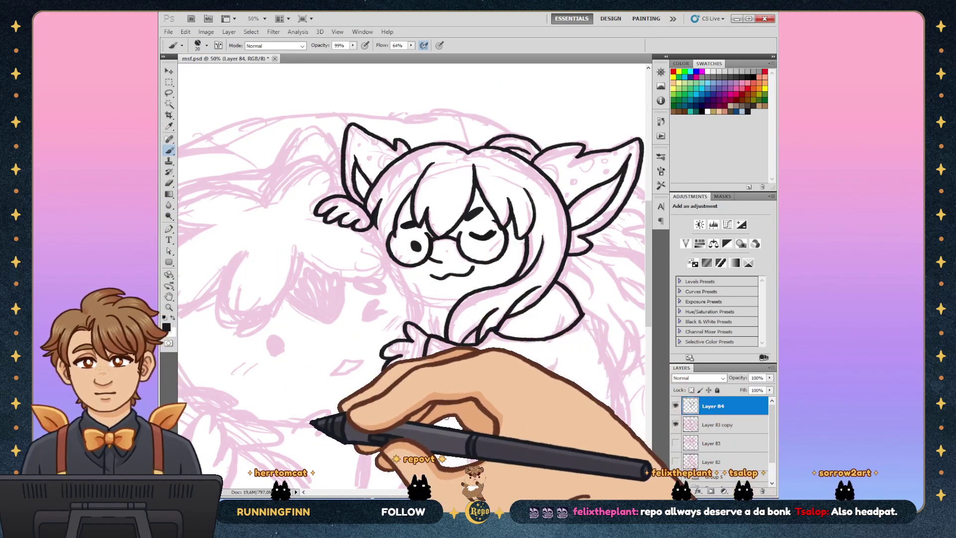
scroll(411, 279, "right", 3)
scroll(401, 276, "right", 1)
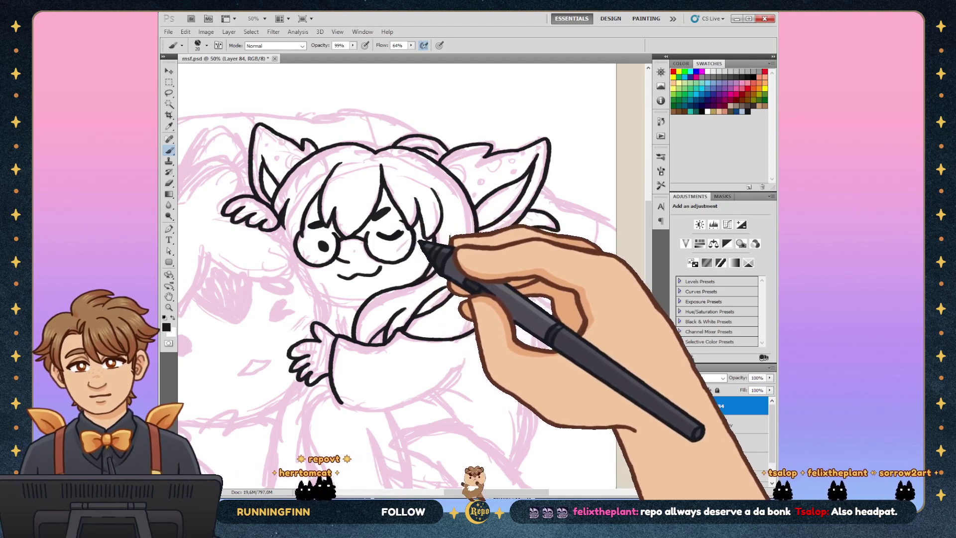
left_click_drag(441, 247, 437, 273)
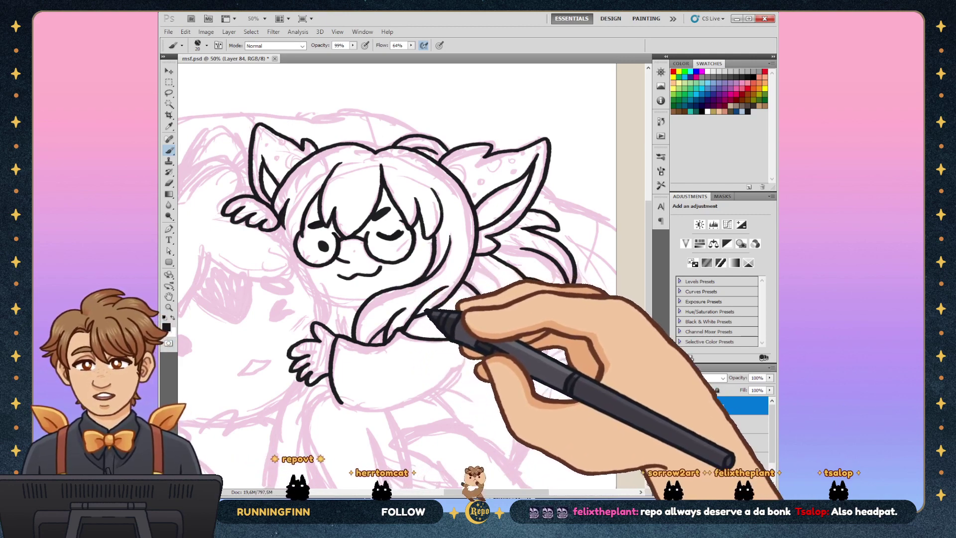
mouse_move(407, 307)
left_mouse_down()
mouse_move(433, 305)
mouse_move(412, 303)
mouse_move(421, 320)
mouse_move(405, 365)
left_mouse_up()
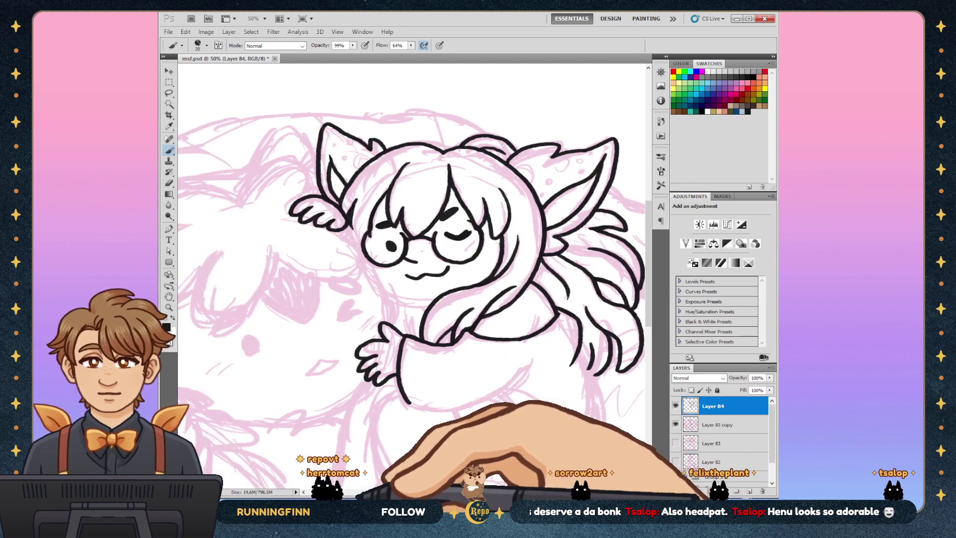
Step: Ink the smaller character's back outline and the underside of the near sleeve, cleaning up the lines with the Eraser
scroll(411, 246, "left", 5)
scroll(411, 272, "right", 5)
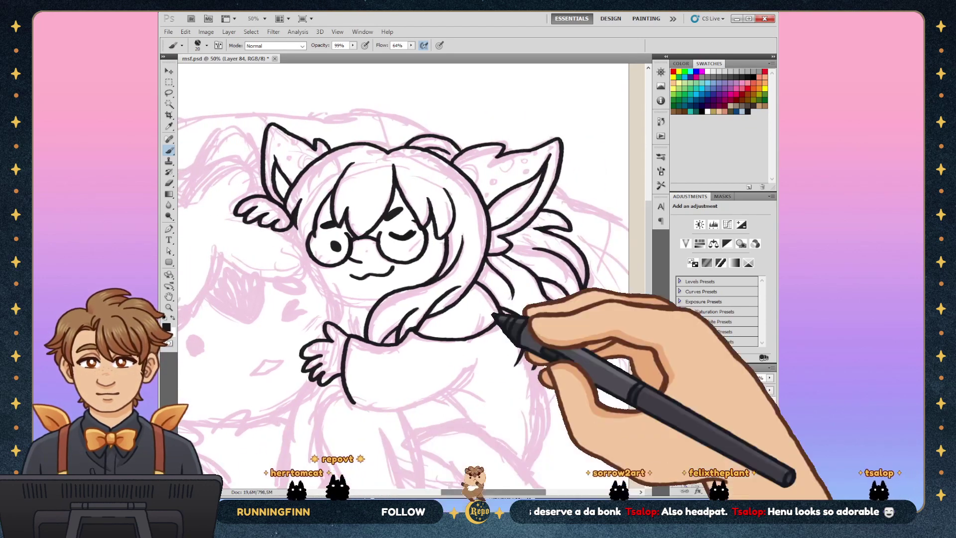
scroll(411, 272, "down", 4)
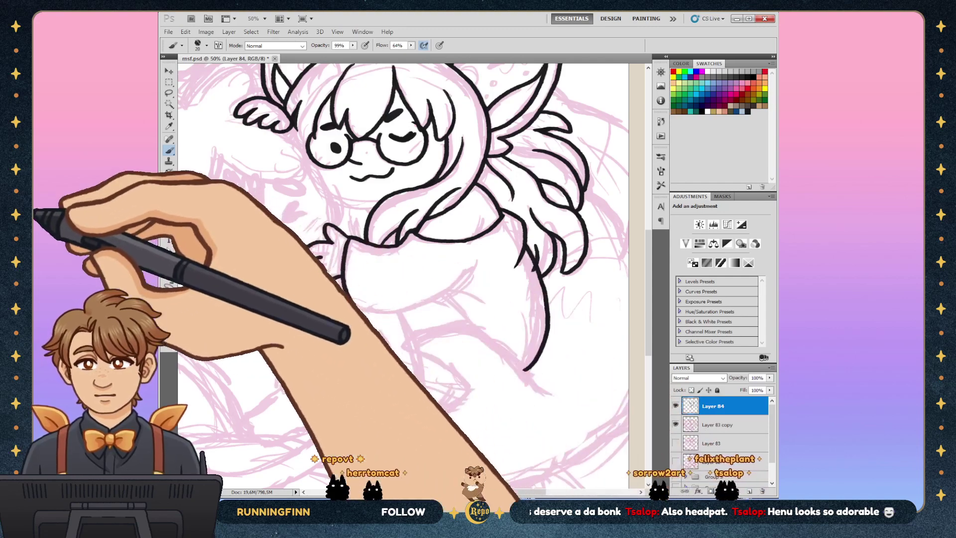
key("e")
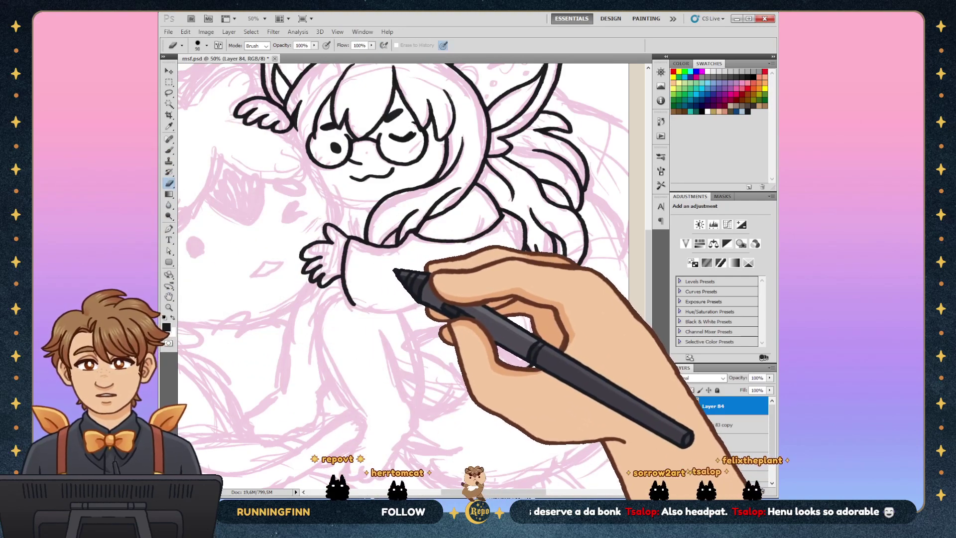
key("b")
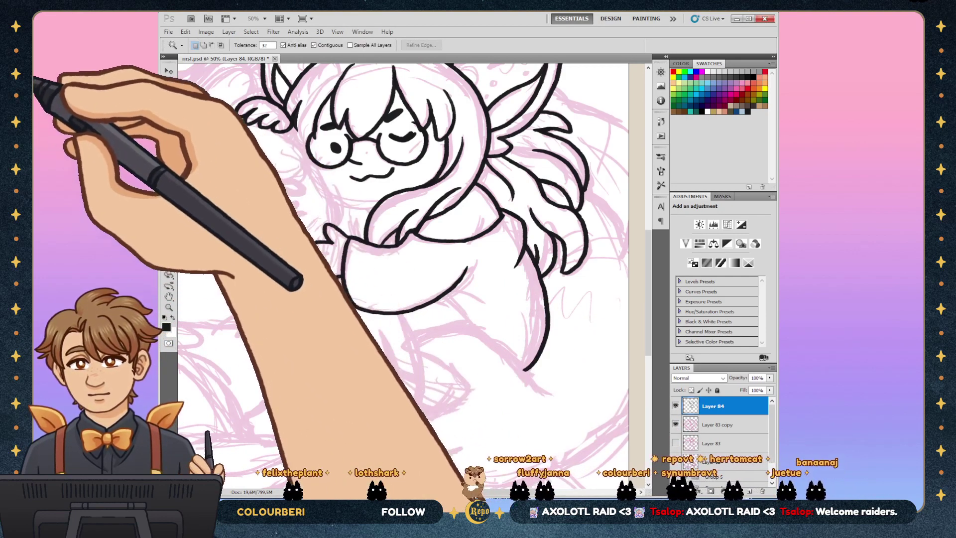
Step: Ink the smaller character's raised knee and the outlines of both thighs below the sleeve
left_click(169, 305)
key("ctrl+minus")
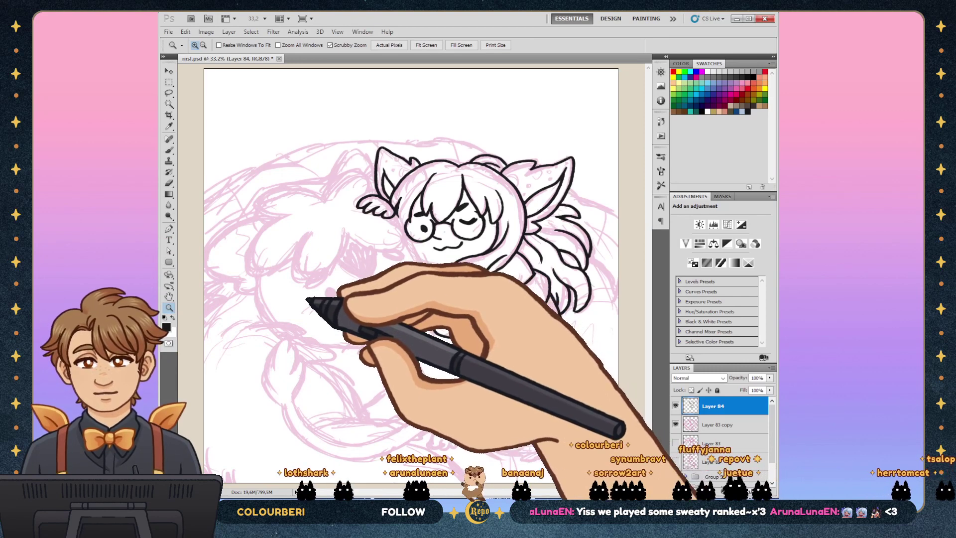
left_click(468, 323)
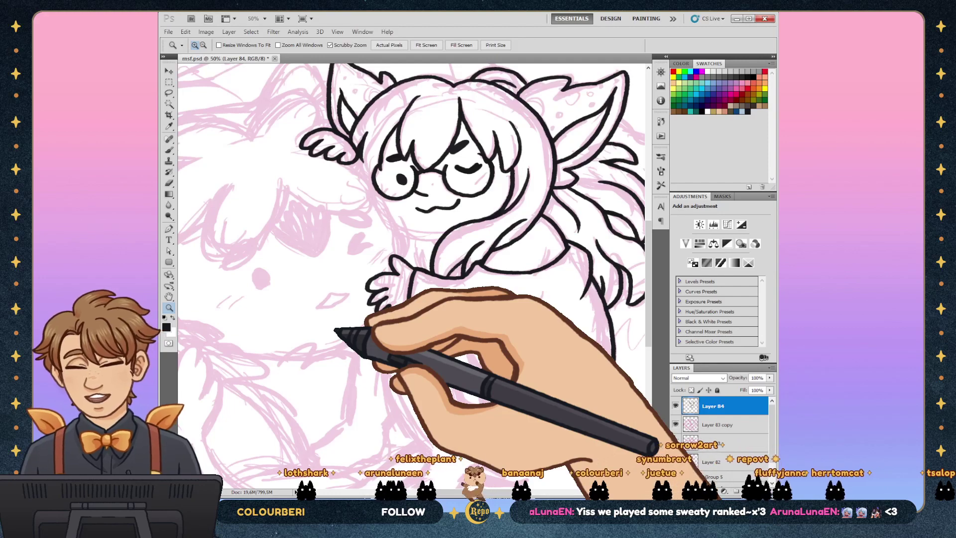
key("b")
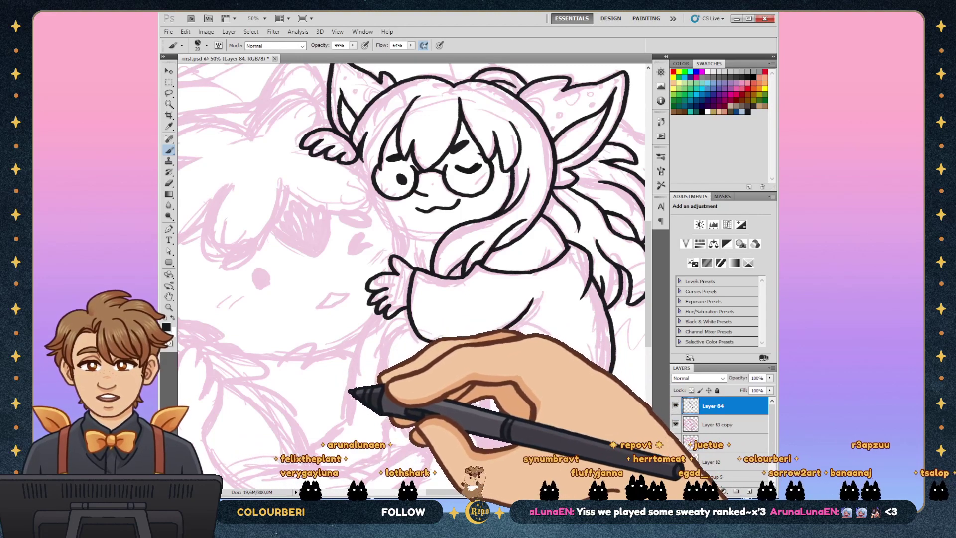
scroll(411, 249, "down", 3)
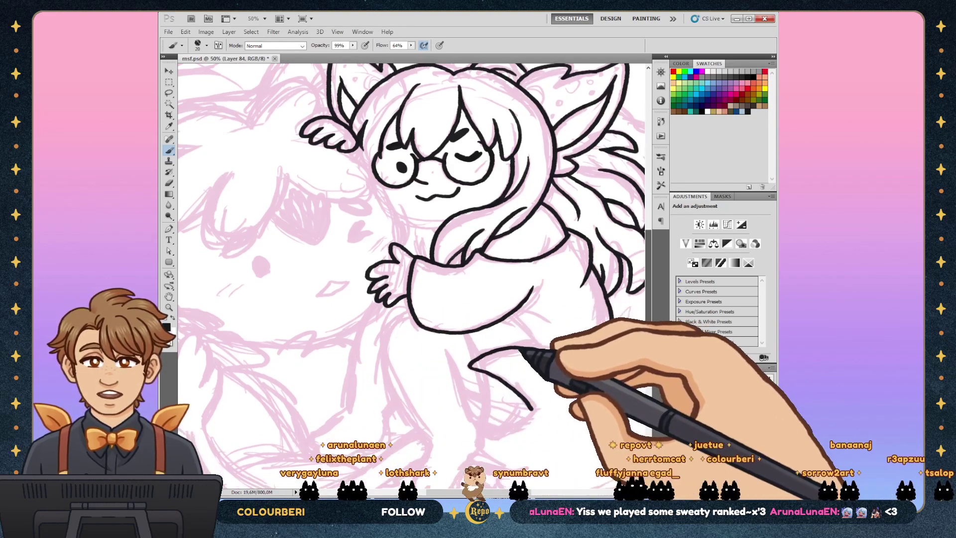
scroll(412, 249, "down", 1)
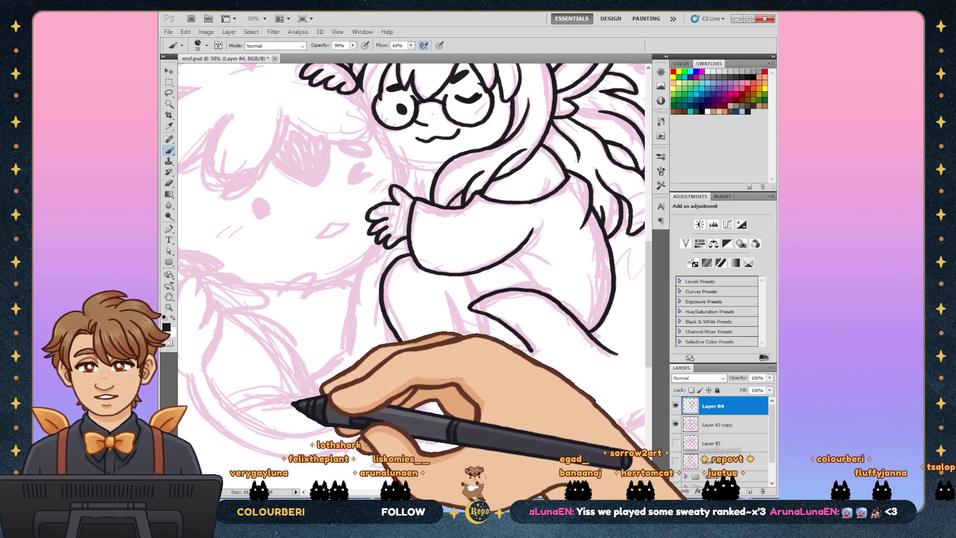
Step: Ink the smaller character's front shin and foot with its toes, erase stray lines, and save the file
key("e")
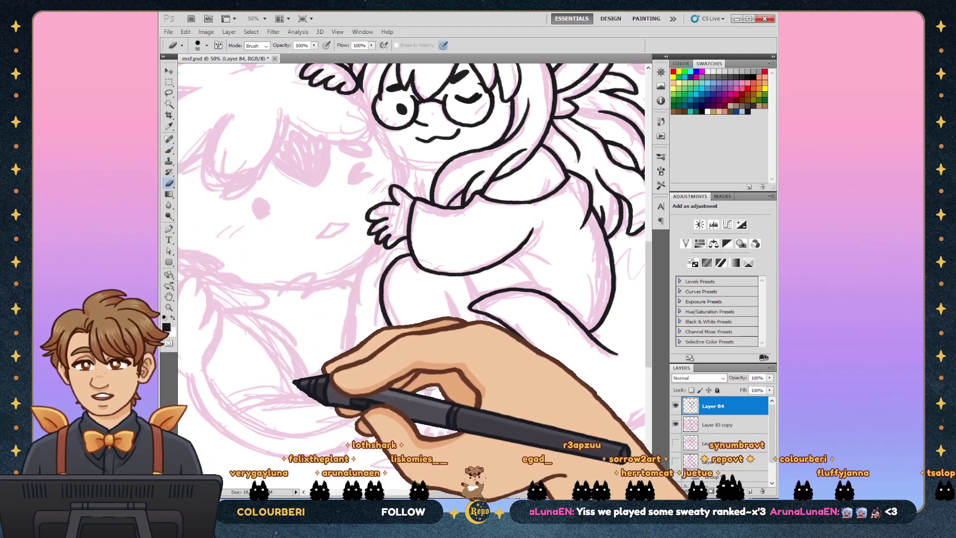
key("b")
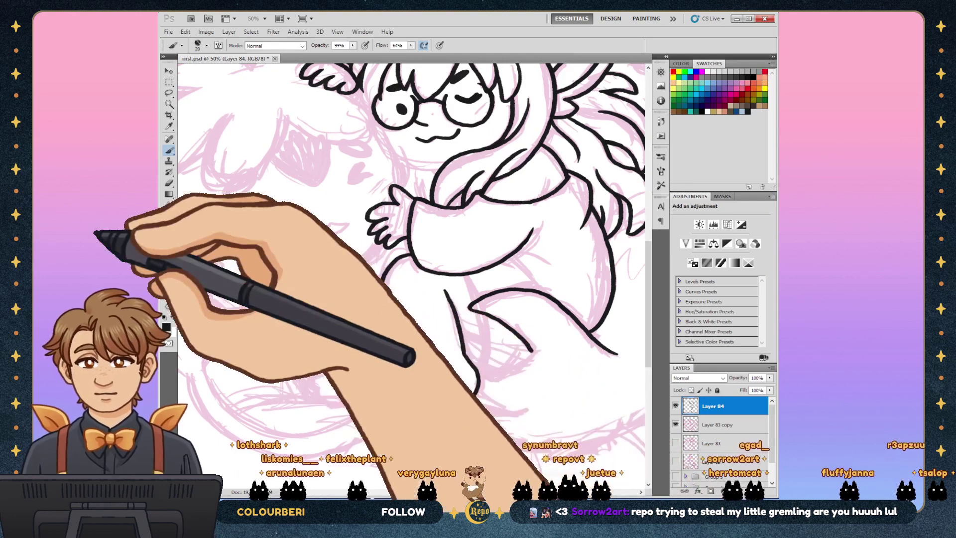
key("e")
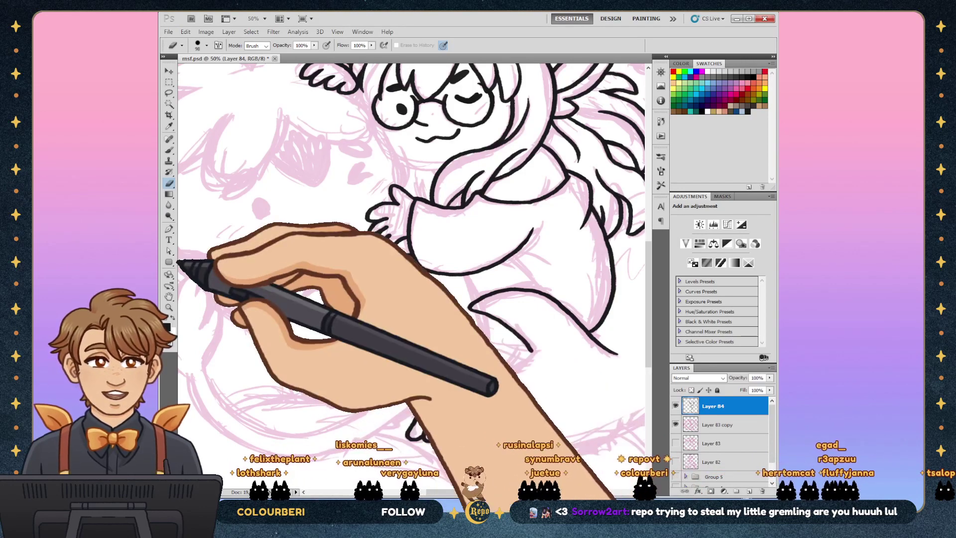
key("b")
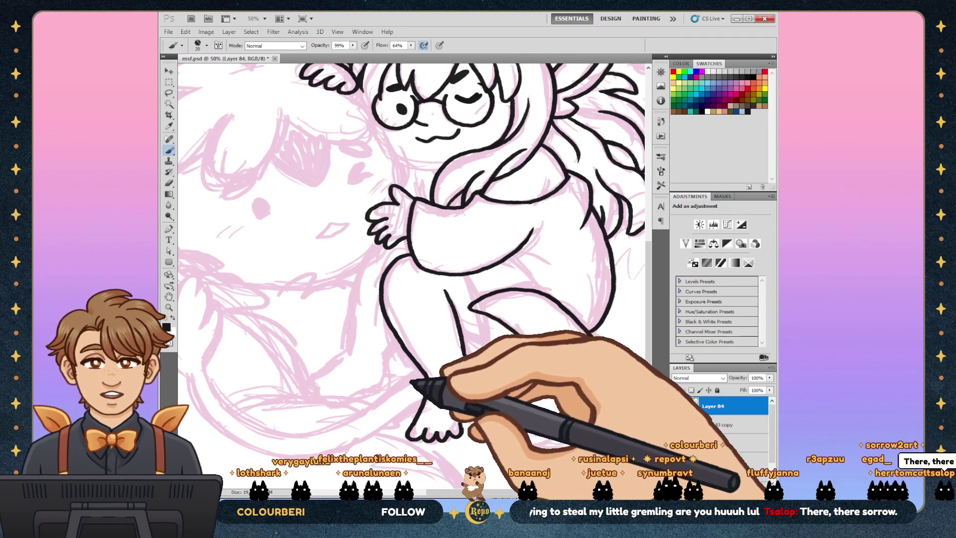
key("ctrl+s")
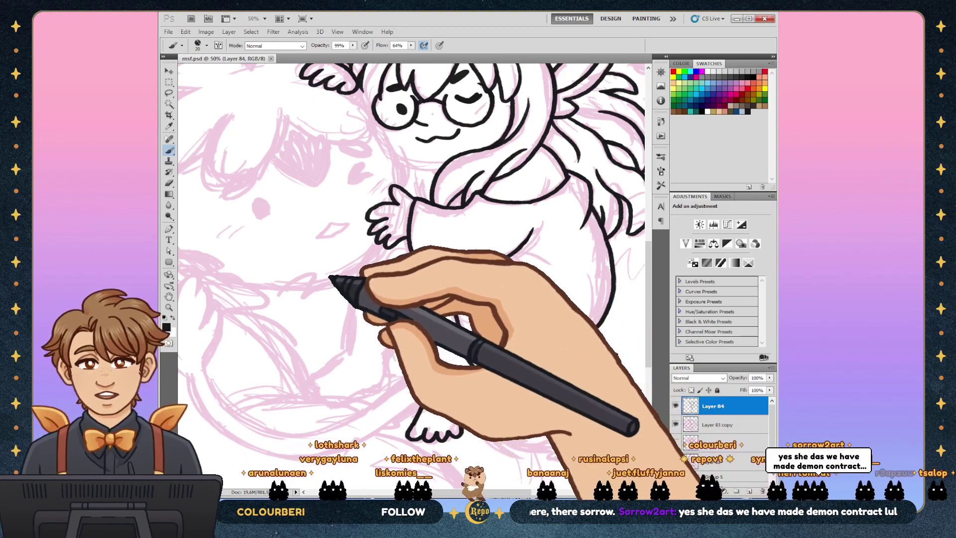
Step: Ink the smaller character's tucked second foot and the curved sketch line beyond the outer hair tips, redoing strokes that miss
left_click_drag(336, 296, 340, 311)
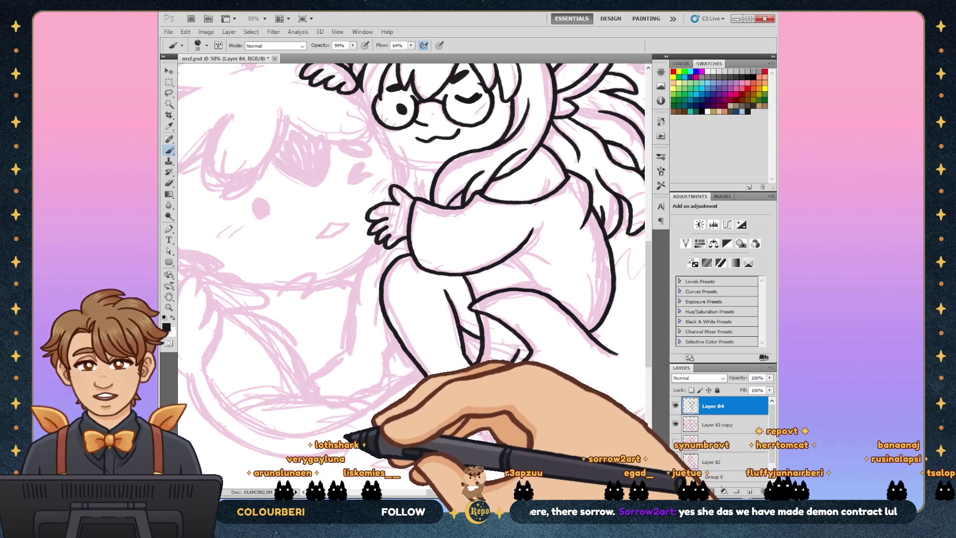
scroll(599, 177, "right", 4)
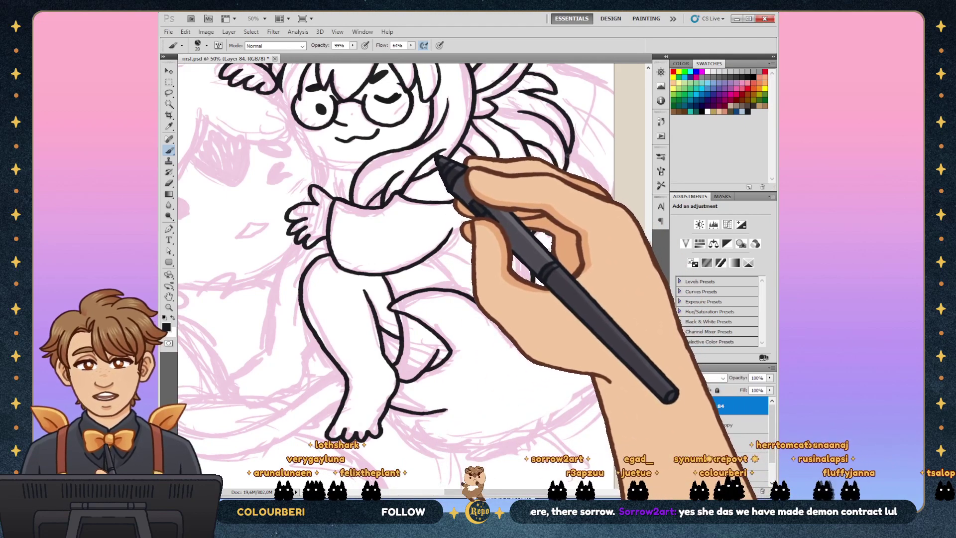
left_click_drag(572, 156, 600, 184)
key("ctrl+z")
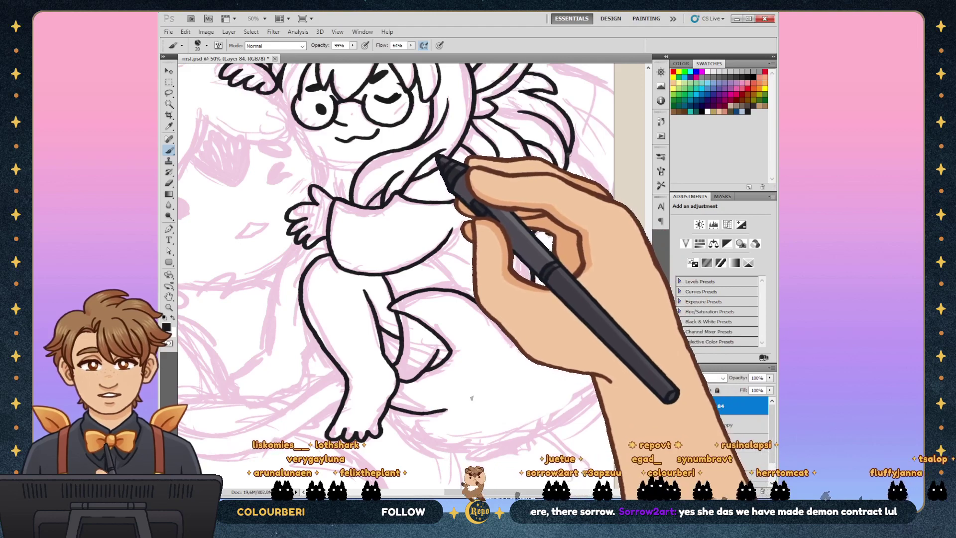
left_click_drag(593, 171, 602, 191)
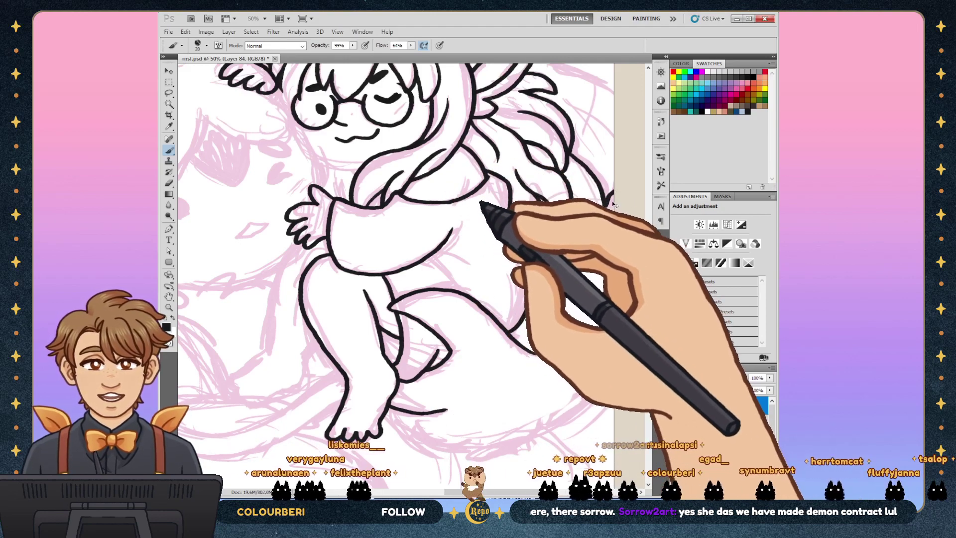
key("ctrl+z")
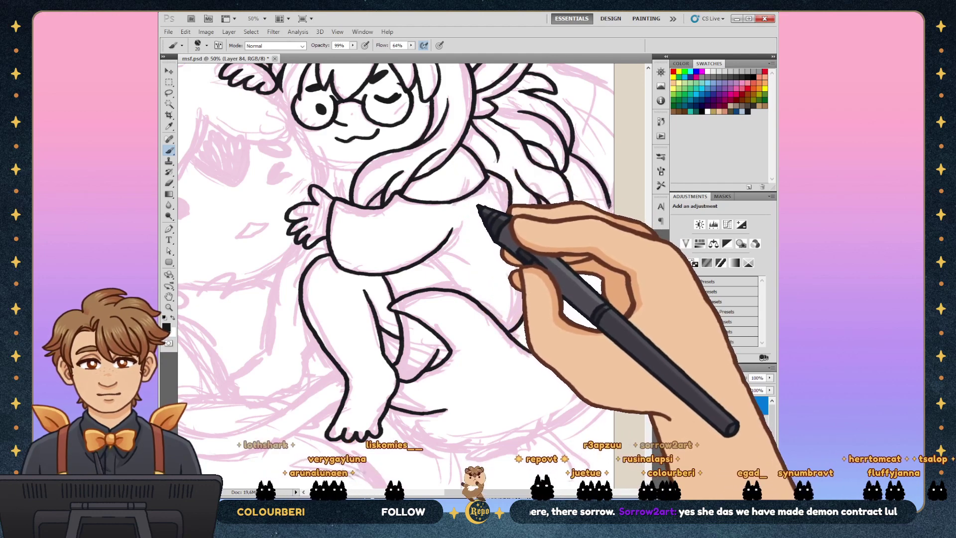
left_click_drag(606, 191, 608, 206)
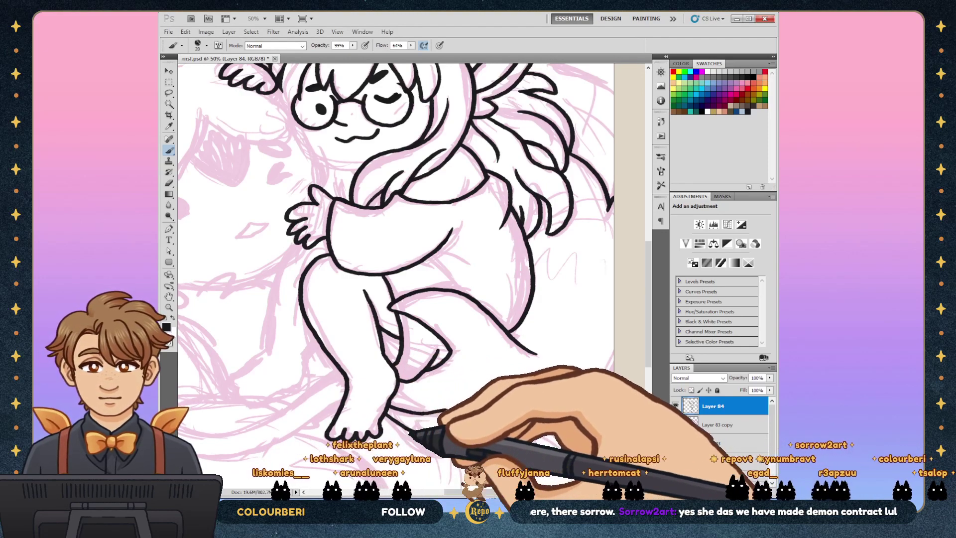
Step: Ink the fold lines at the smaller character's waist and the larger character's jaw with the fur tuft below it
scroll(411, 235, "left", 5)
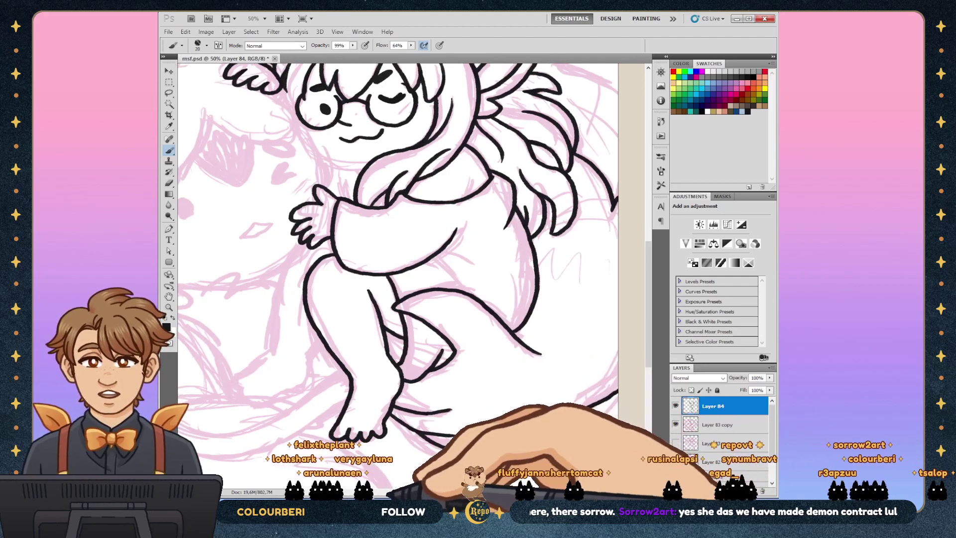
scroll(411, 234, "right", 1)
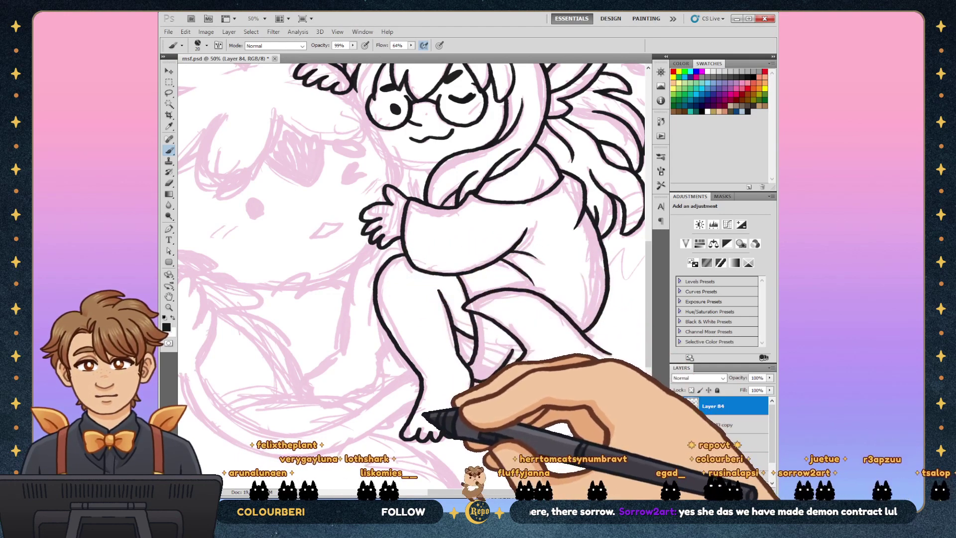
scroll(411, 240, "left", 5)
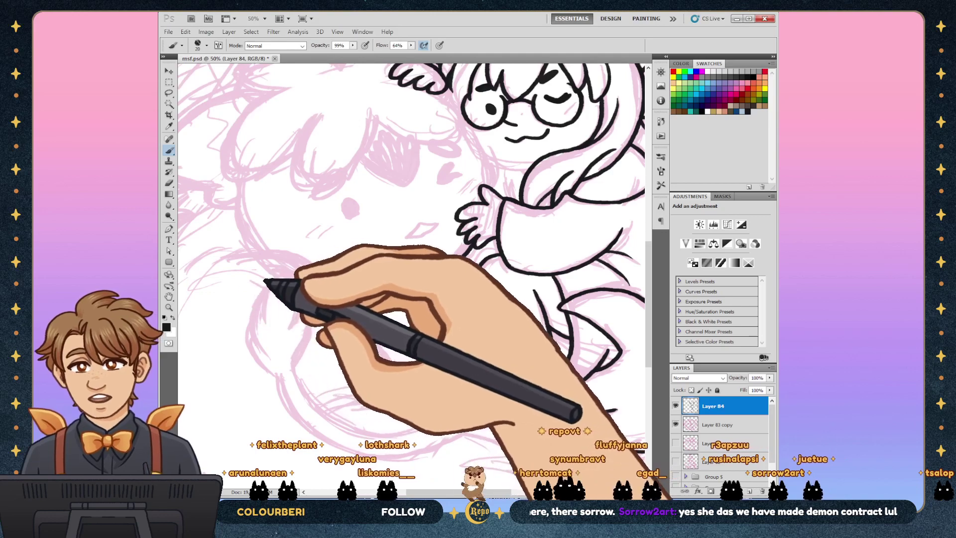
key("alt")
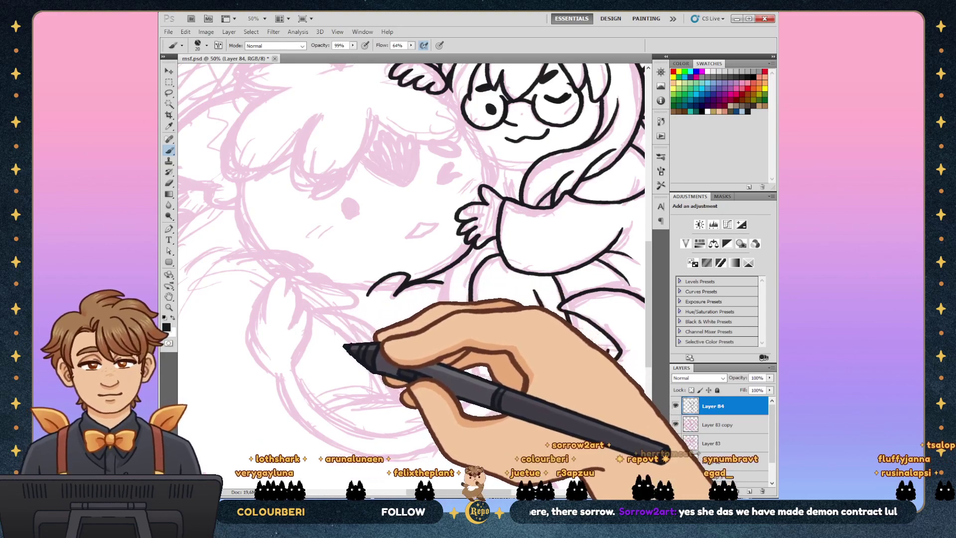
mouse_move(368, 310)
left_mouse_down()
mouse_move(443, 295)
mouse_move(523, 450)
left_mouse_up()
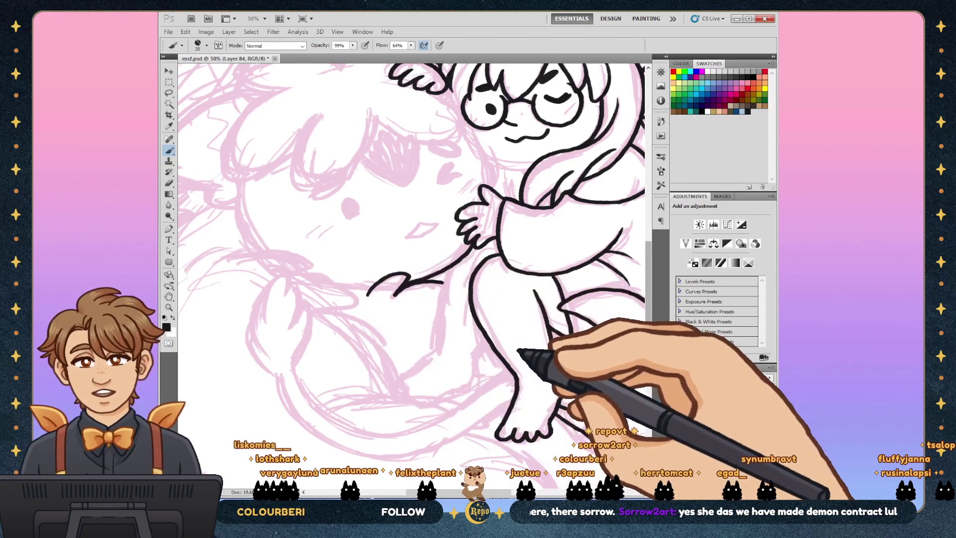
left_click_drag(535, 306, 517, 343)
Step: Ink the larger character's fluffy fringe and the cheek outline beside the smaller character's face, and save the file
scroll(518, 343, "up", 5)
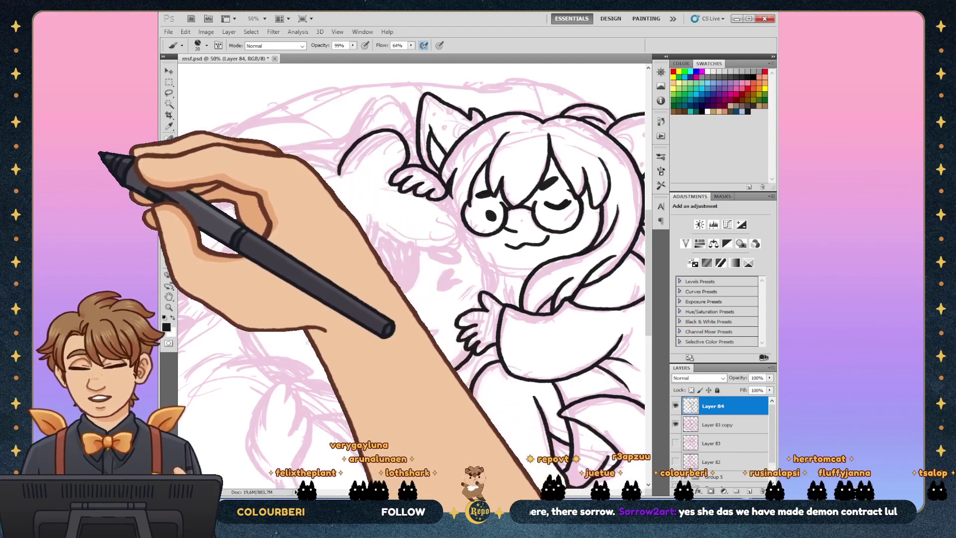
key("e")
key("b")
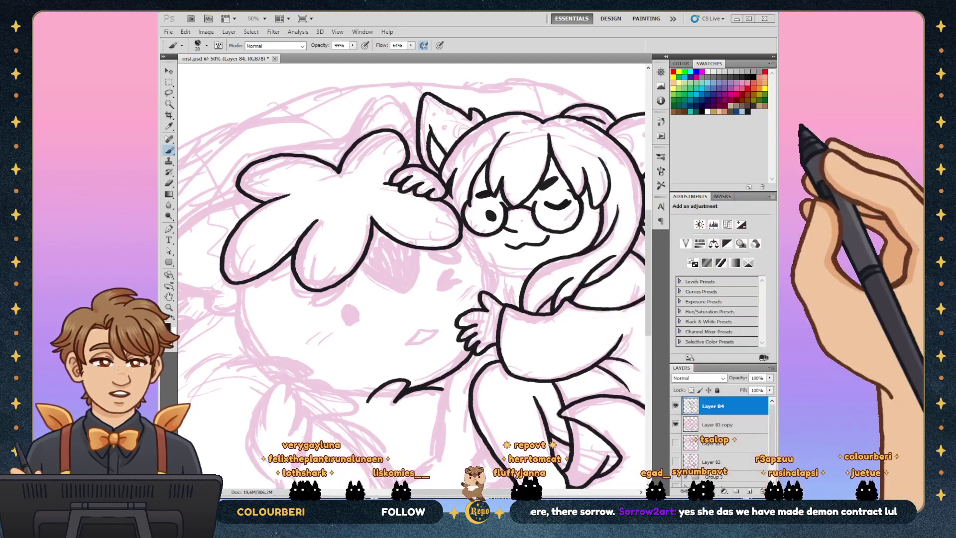
key("alt+Tab")
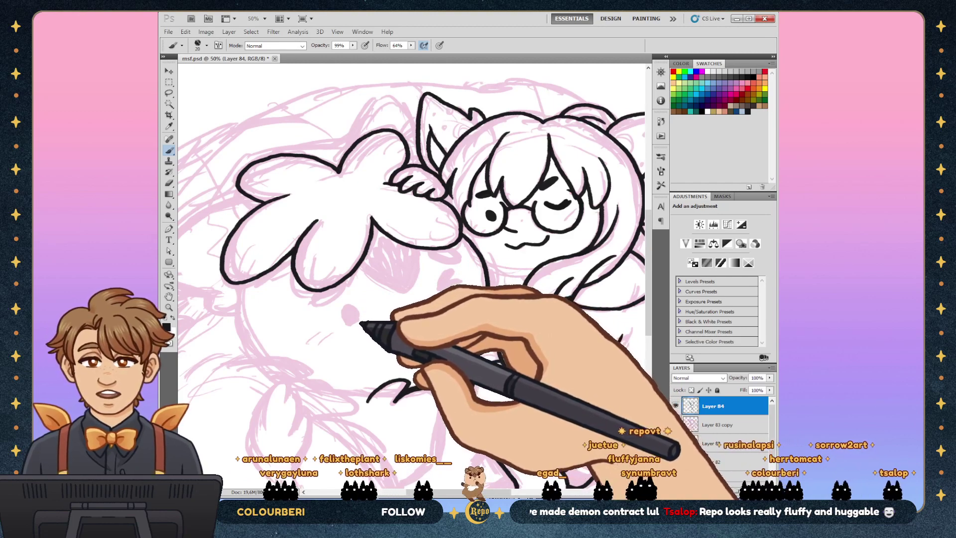
key("ctrl+s")
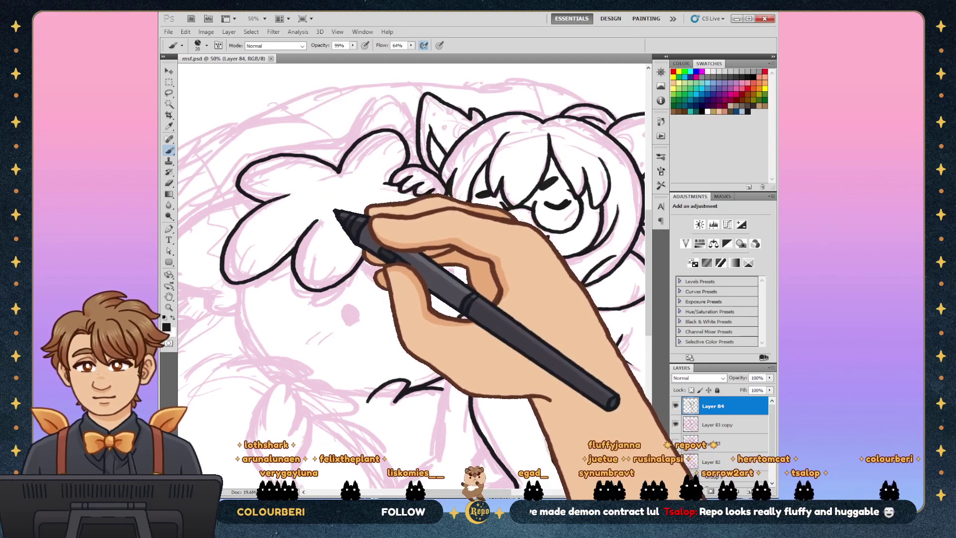
Step: Ink the neck lines below the smaller character's chin and the larger character's small diamond-shaped mouth and torso lines
left_click_drag(319, 208, 320, 194)
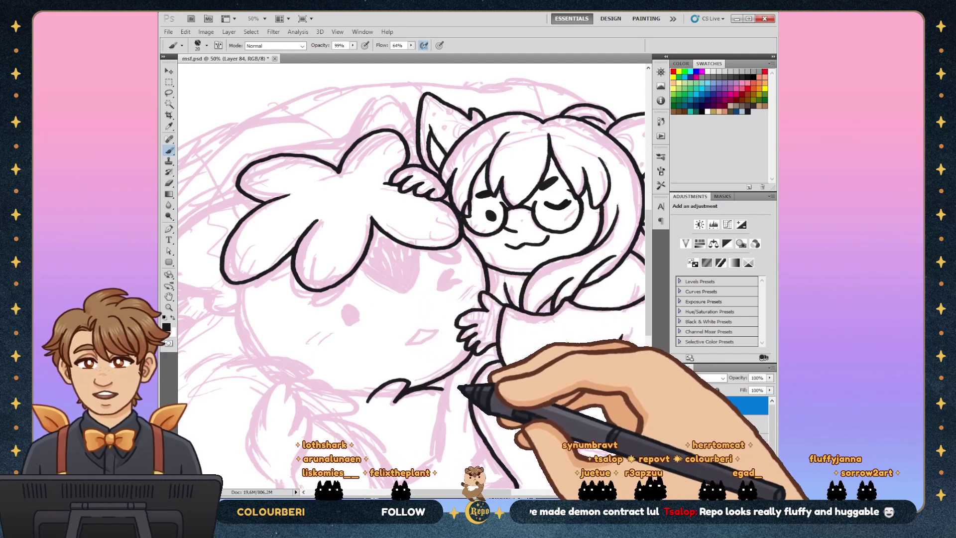
scroll(412, 271, "down", 4)
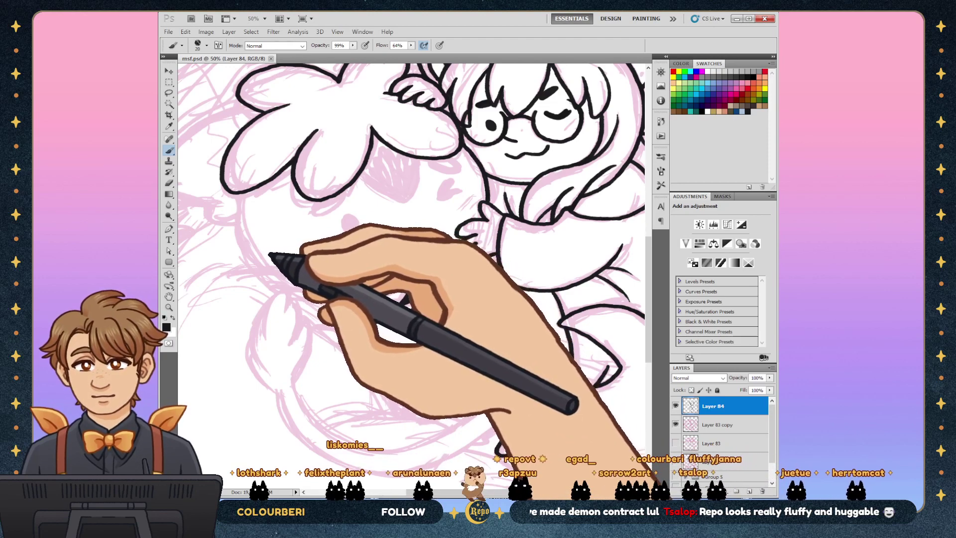
left_click_drag(288, 250, 289, 242)
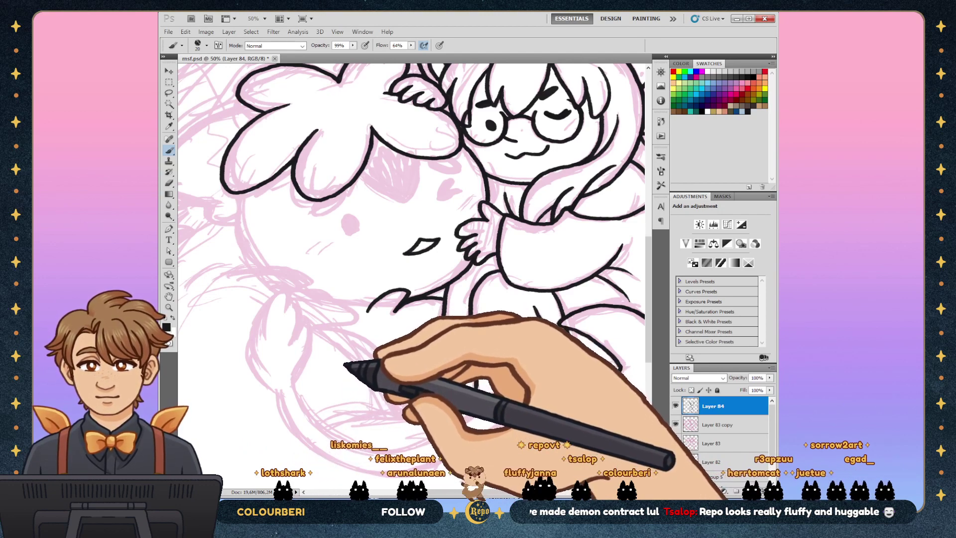
Step: Reduce the Eraser size and tidy the newly inked lines around the larger character's torso
key("e")
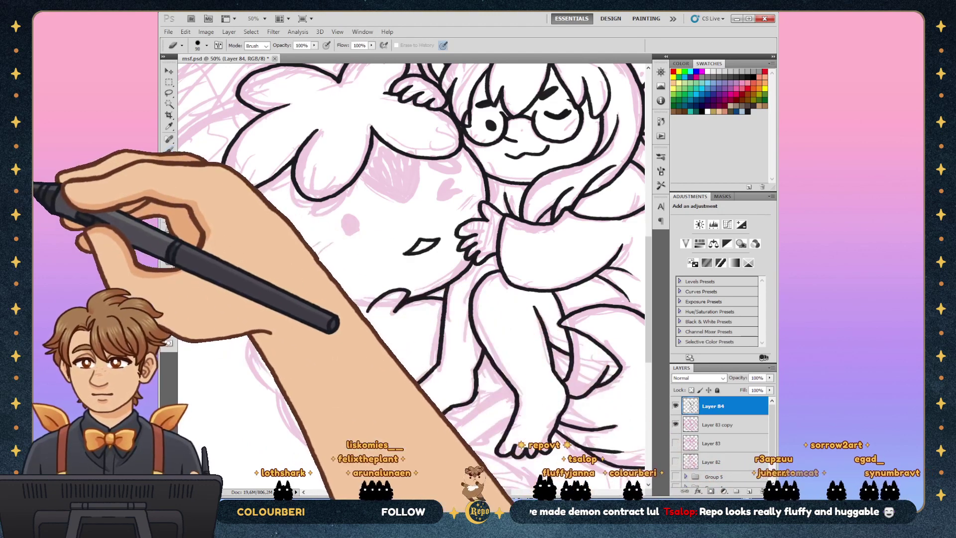
key("bracketleft")
key("bracketleft")
key("bracketleft")
key("bracketleft")
key("bracketleft")
key("bracketleft")
key("bracketleft")
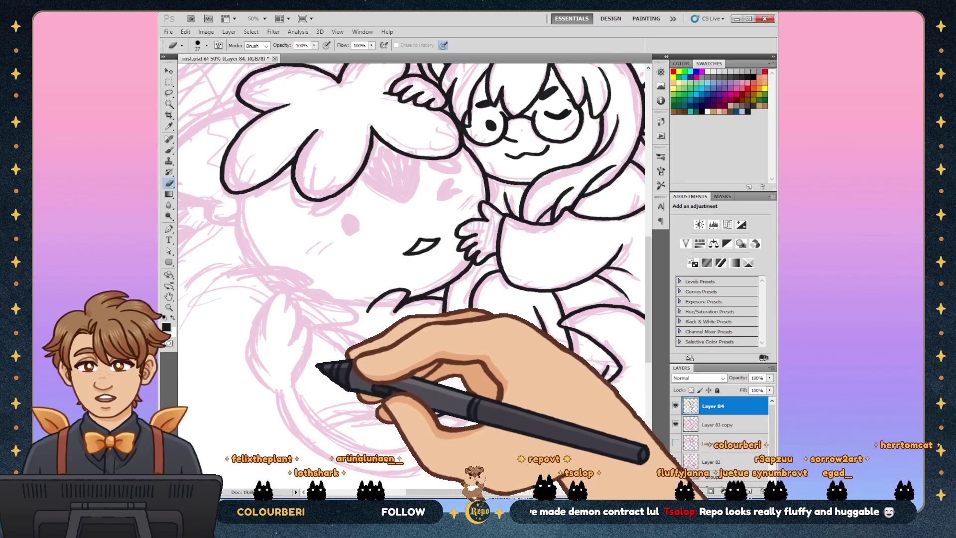
key("b")
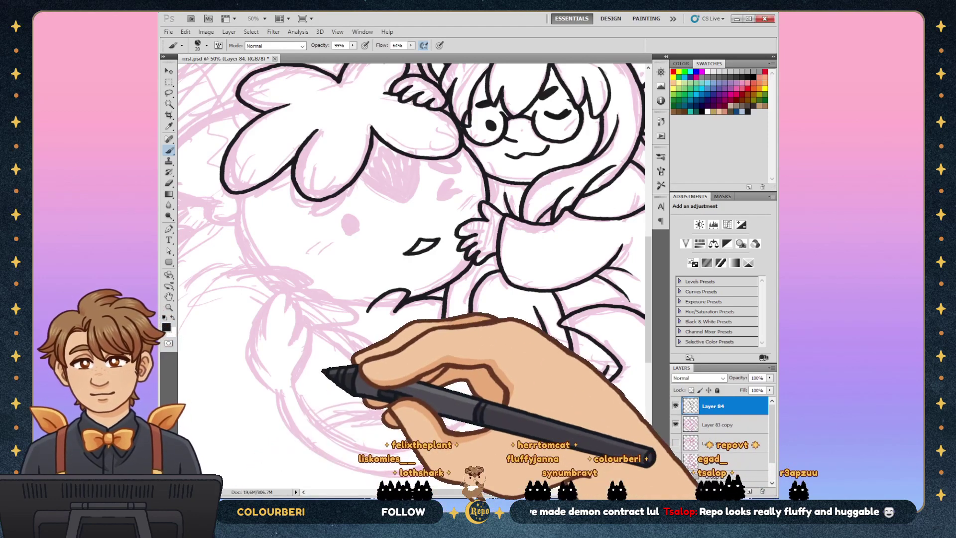
Step: Ink short strand lines at the tips of the larger character's fringe tufts and save the file
scroll(414, 273, "down", 2)
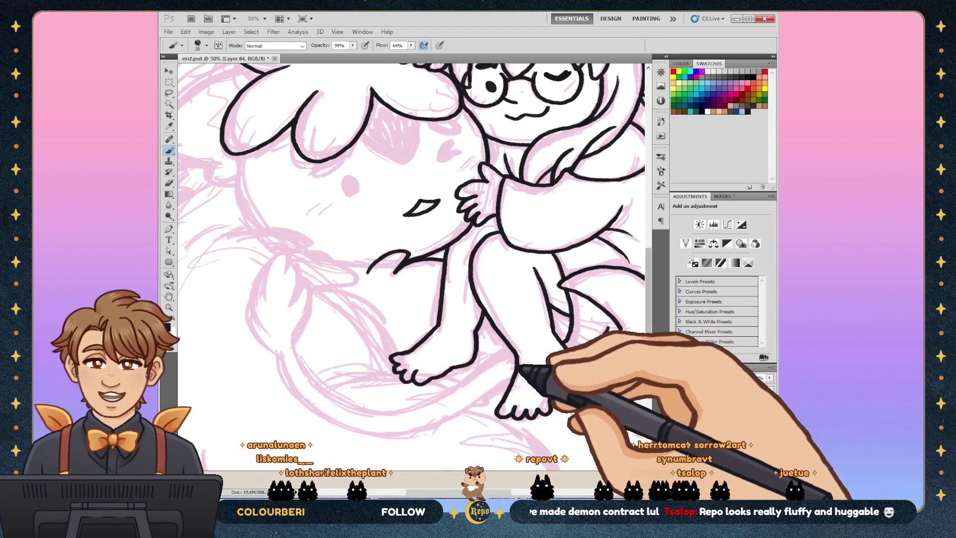
scroll(411, 249, "up", 2)
scroll(411, 248, "up", 4)
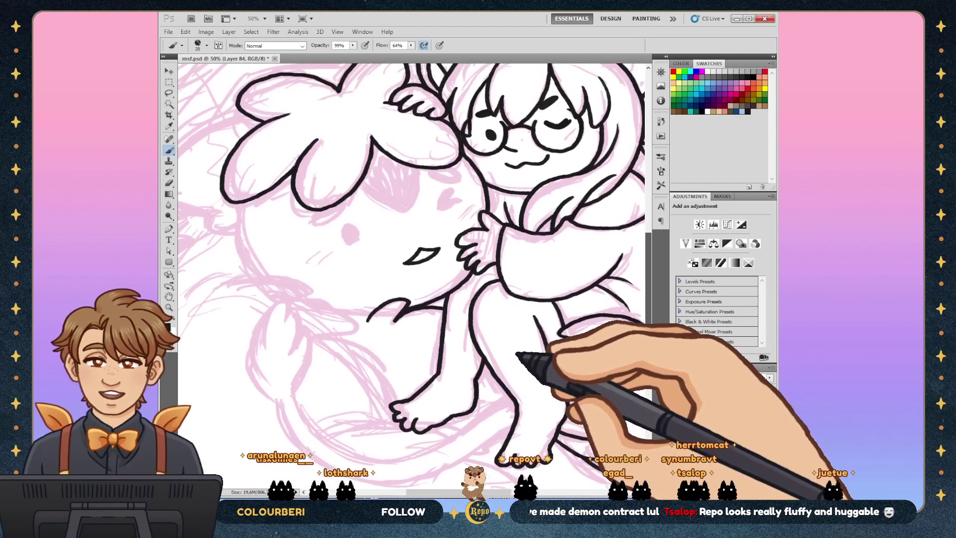
scroll(522, 358, "up", 4)
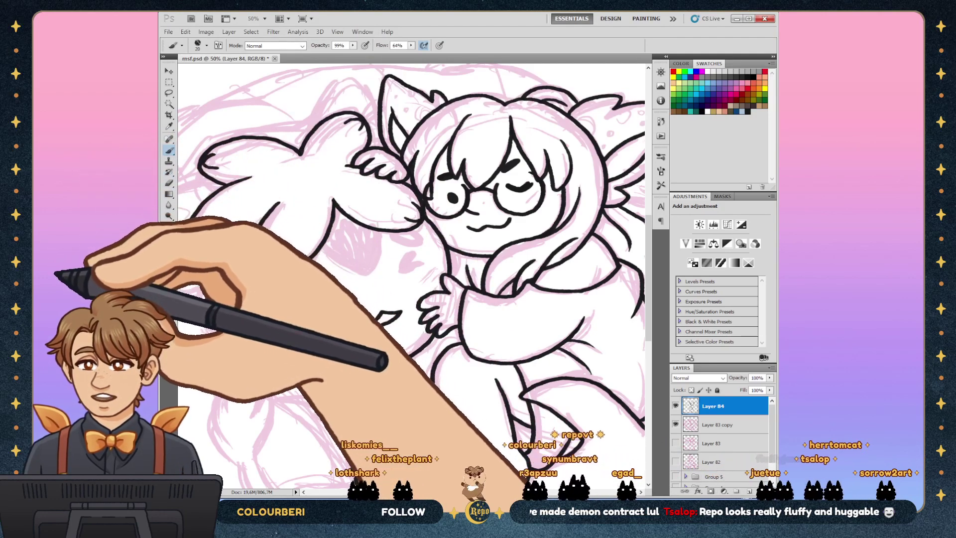
scroll(411, 234, "left", 5)
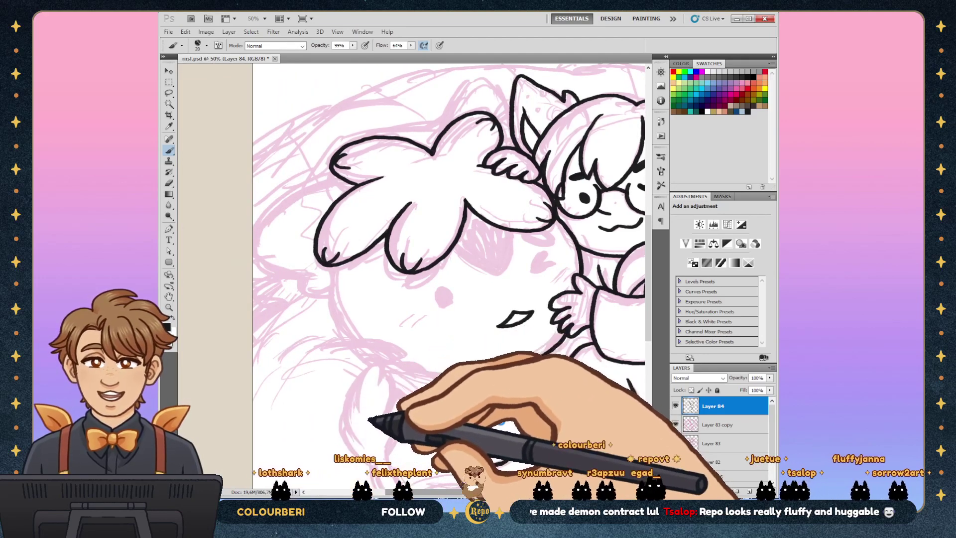
key("ctrl+s")
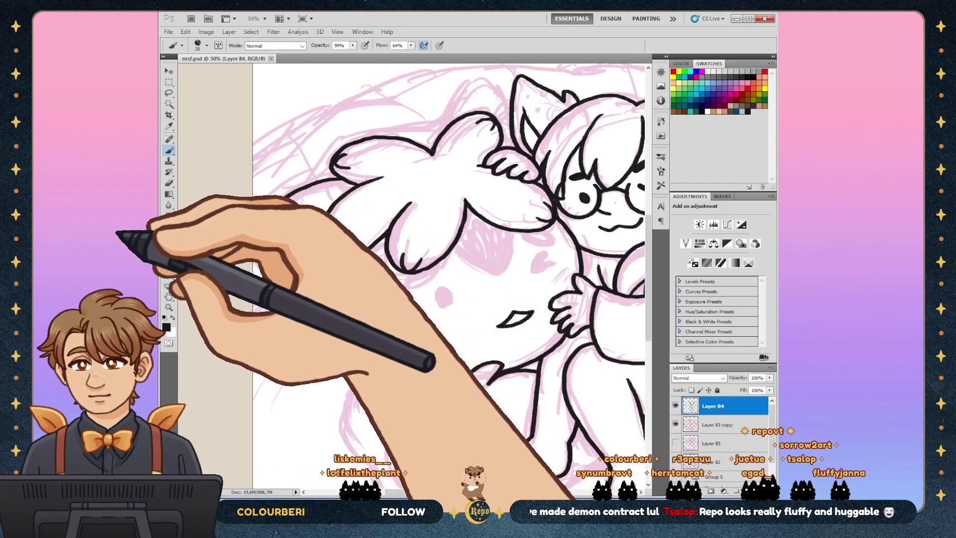
Step: Ink the larger character's fluffy outer ear beside the fringe and the second ear rising behind it
key("ctrl+s")
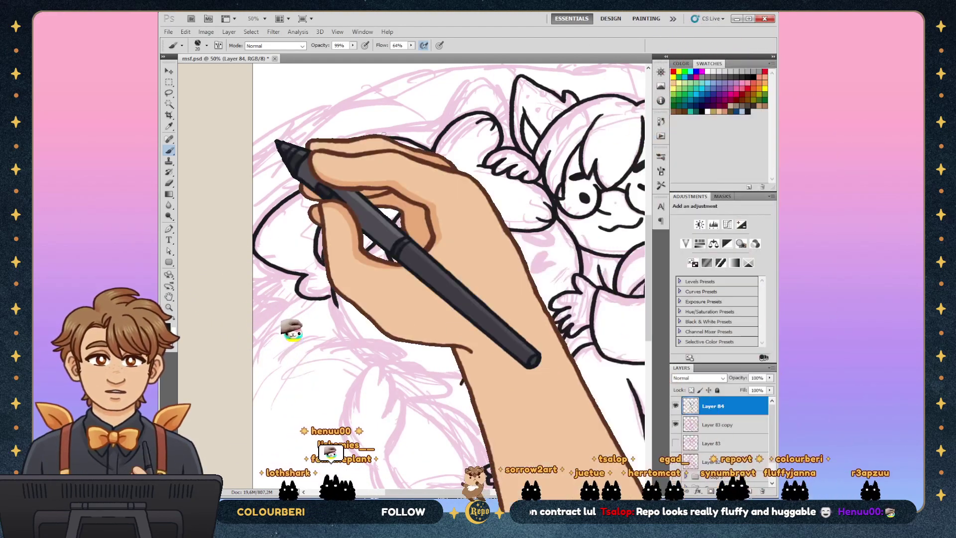
key("z")
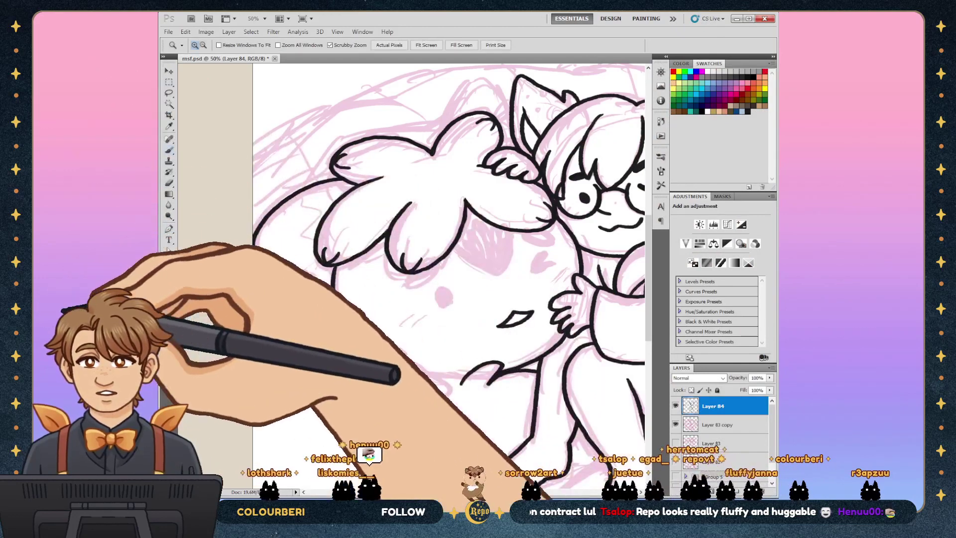
key("ctrl+0")
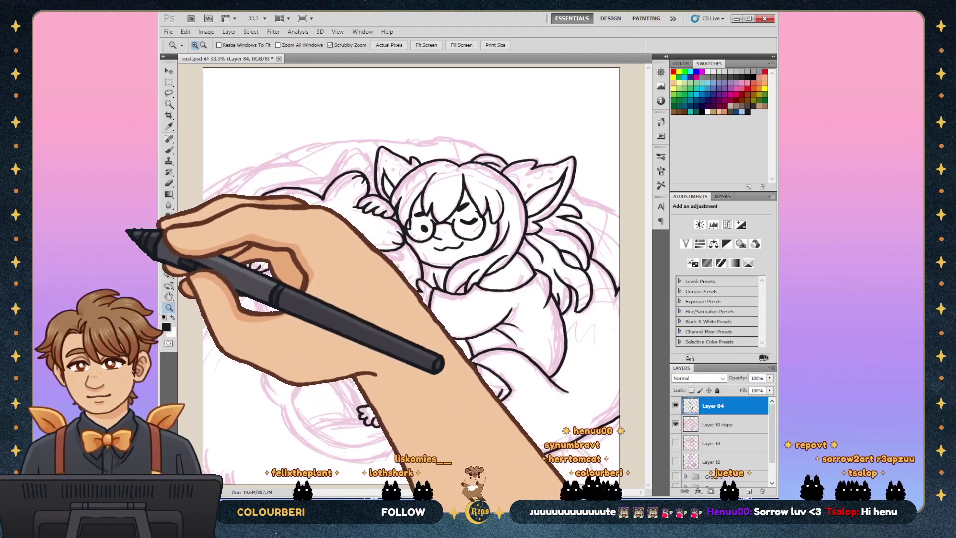
key("ctrl+plus")
key("b")
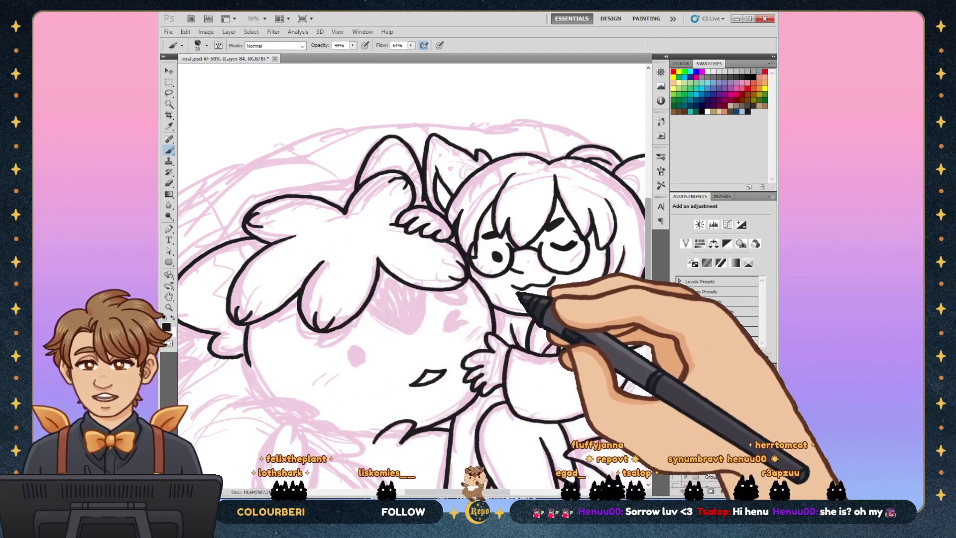
Step: Ink the larger character's outer cheek contour and the pointed fur tuft below it, tidying the lines with the Eraser
scroll(411, 274, "down", 3)
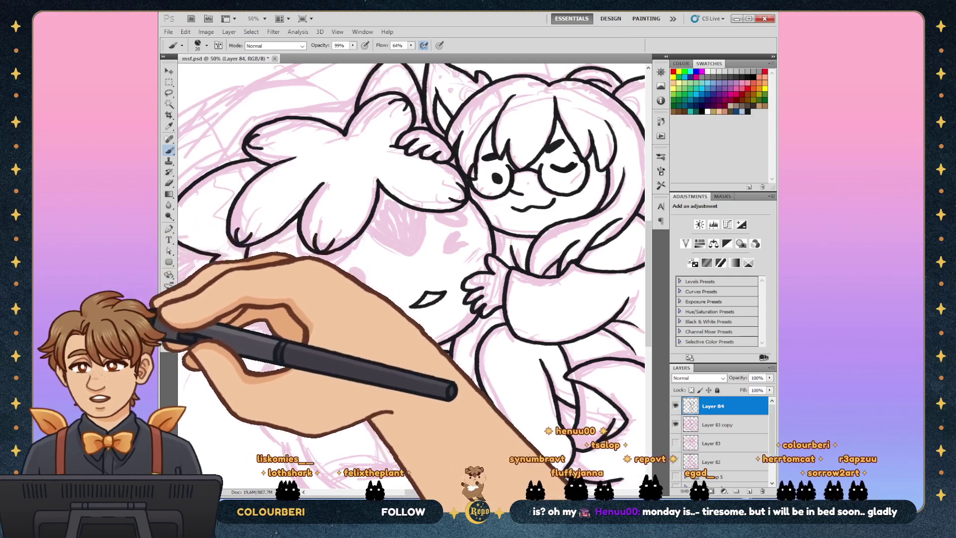
key("e")
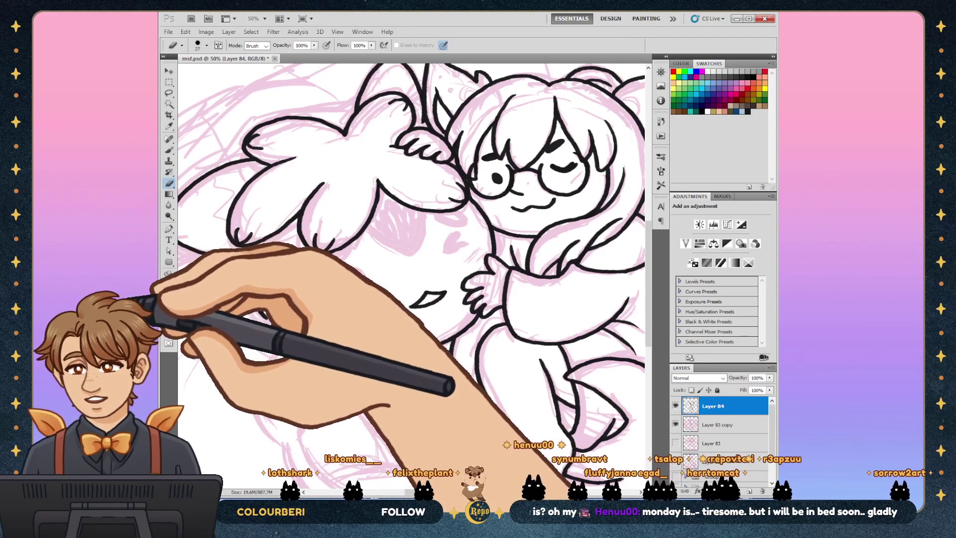
key("b")
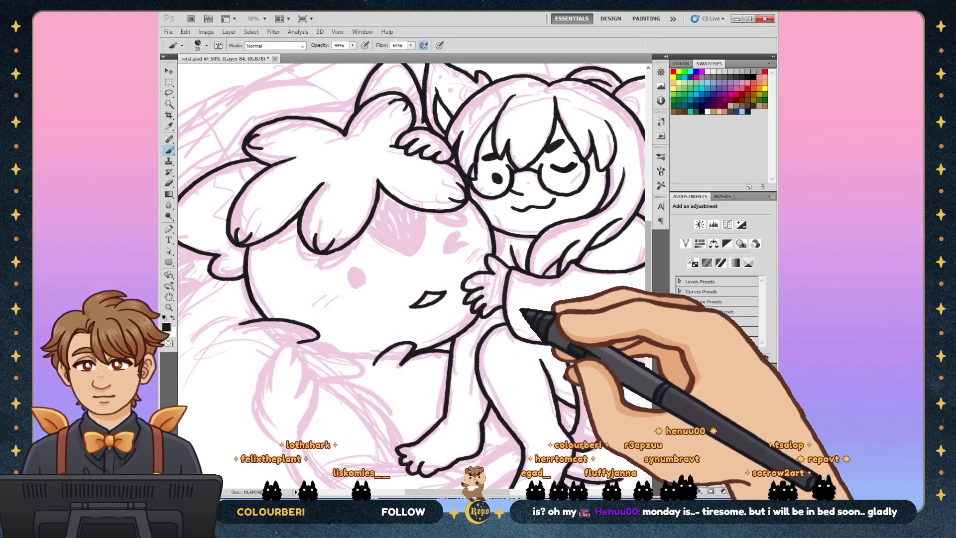
Step: Ink the larger character's tufted tail tip and the start of the tail below it, cleaning up with the Eraser
scroll(411, 264, "down", 5)
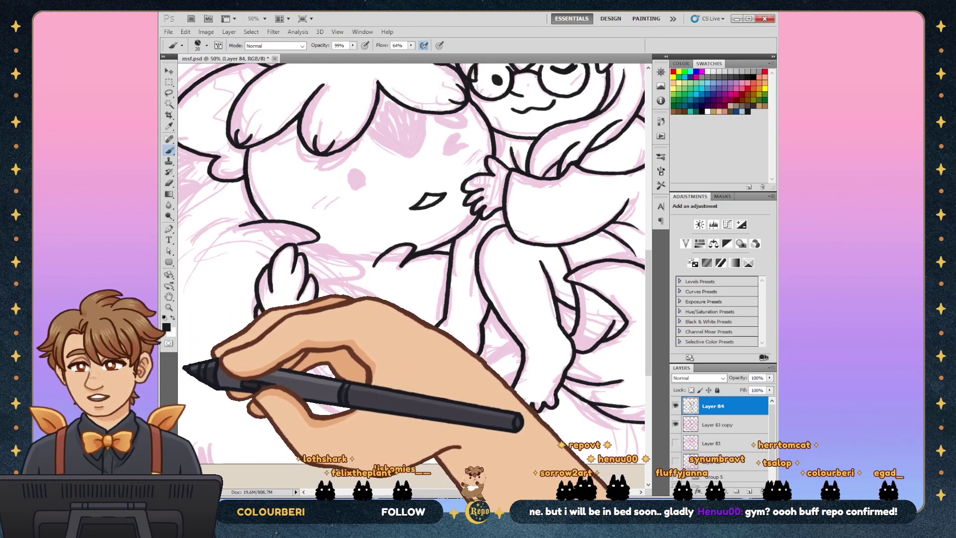
key("e")
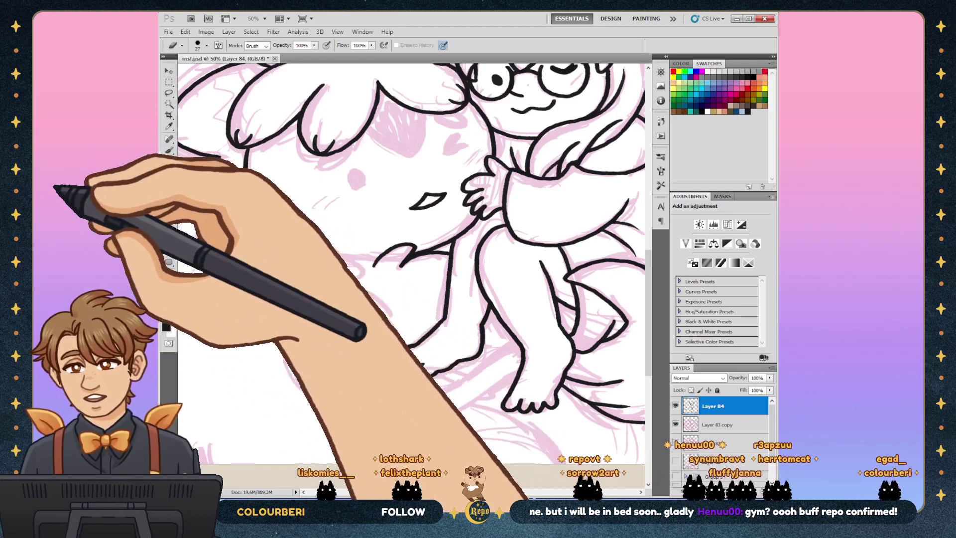
key("b")
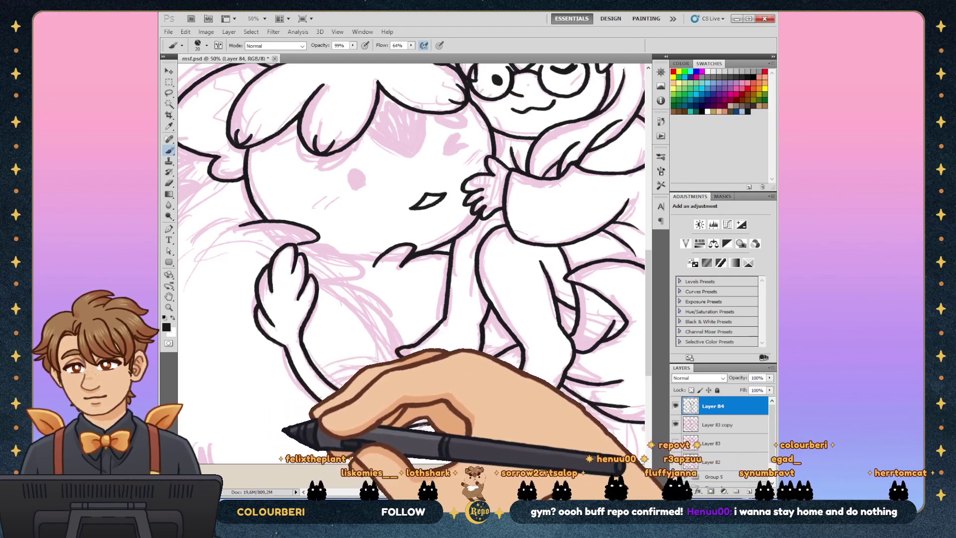
Step: Finish the tail's curve under the smaller character's feet and ink the larger character's shoulder, chest fur and belly lines
key("e")
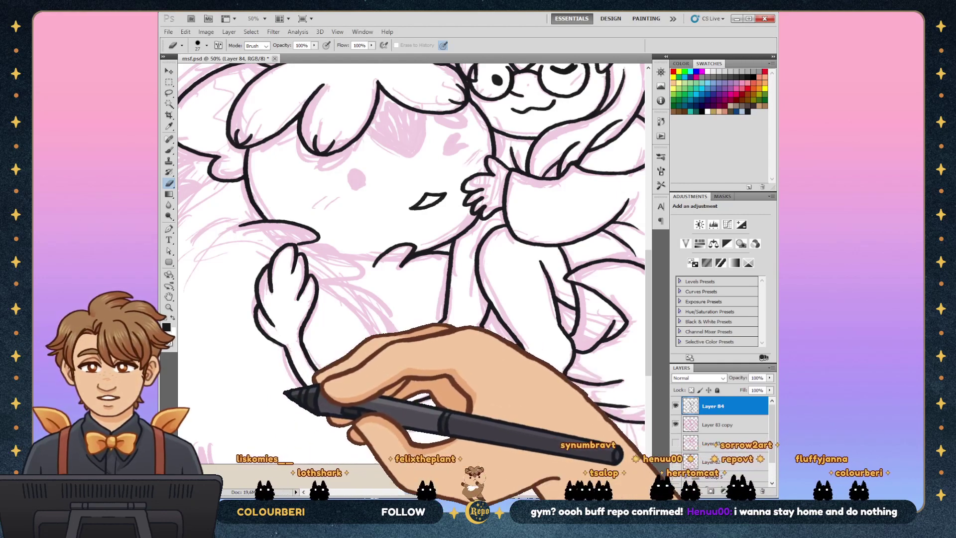
key("b")
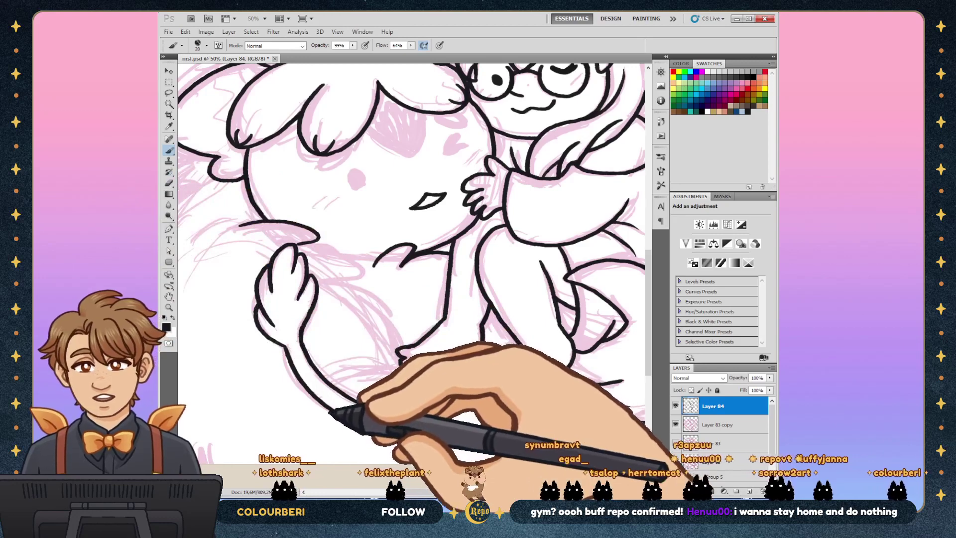
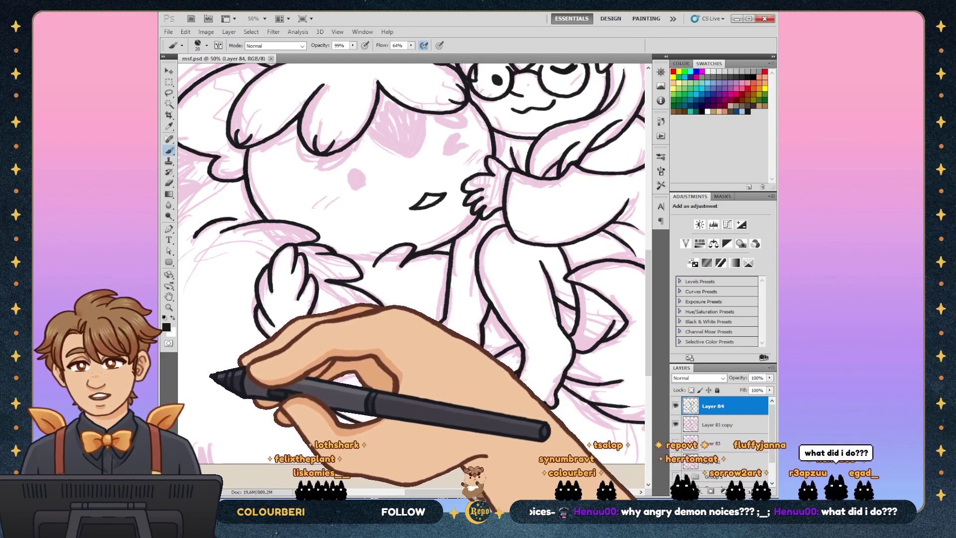
key("z")
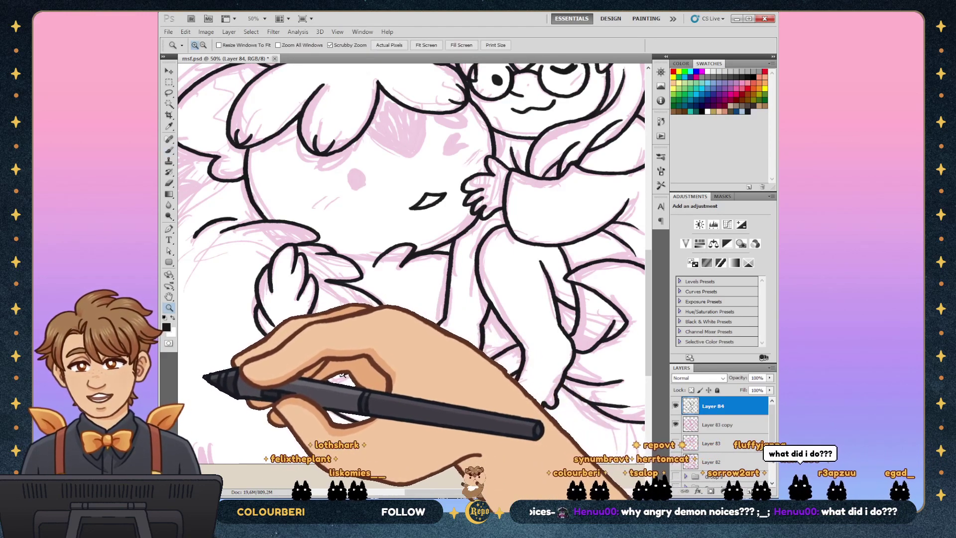
key("b")
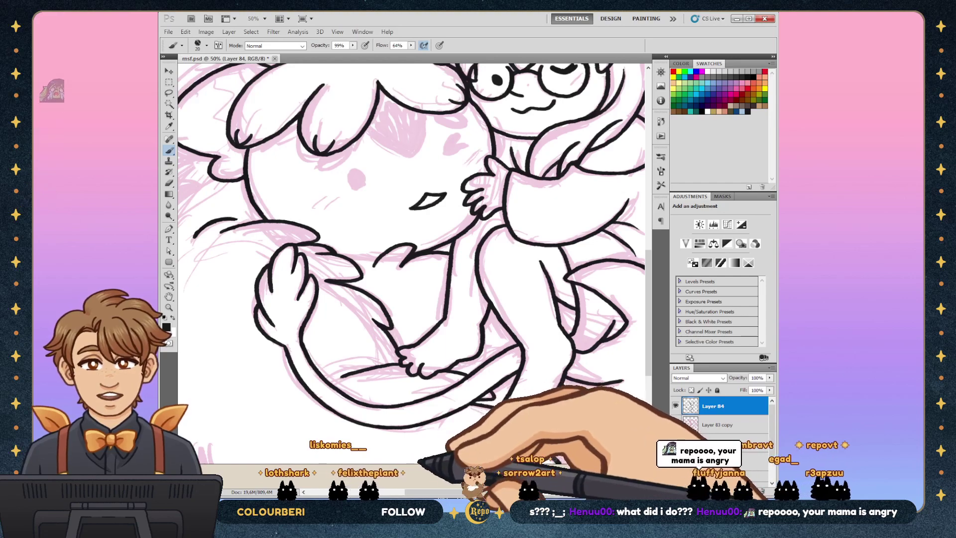
Step: Ink the short blade-like strokes at the canvas's lower-left corner, save the file and tidy the lines with the Eraser
scroll(412, 234, "left", 5)
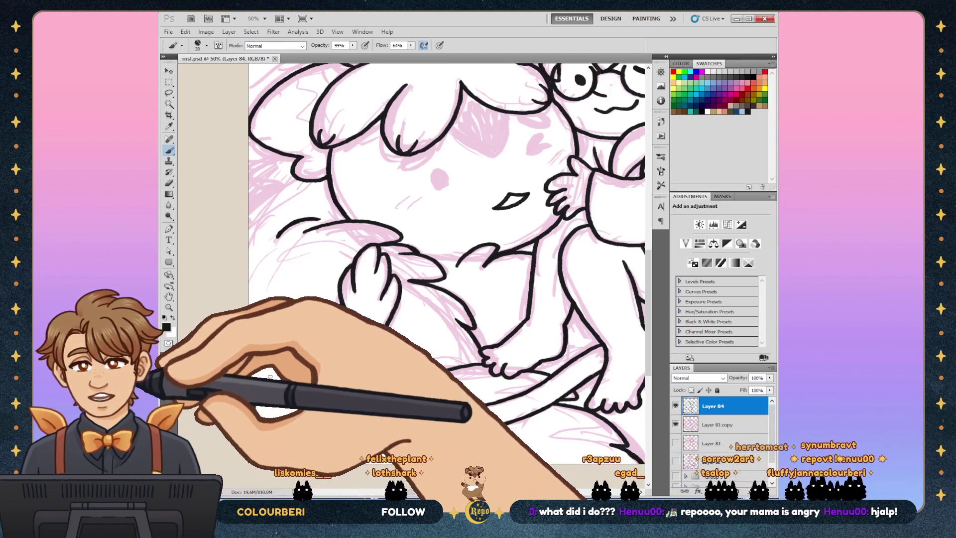
scroll(516, 342, "up", 1)
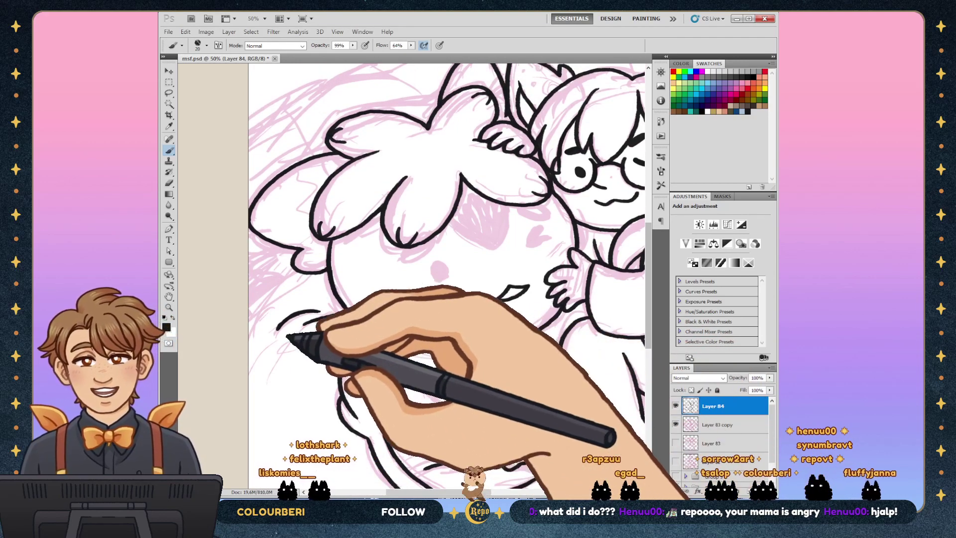
key("ctrl+s")
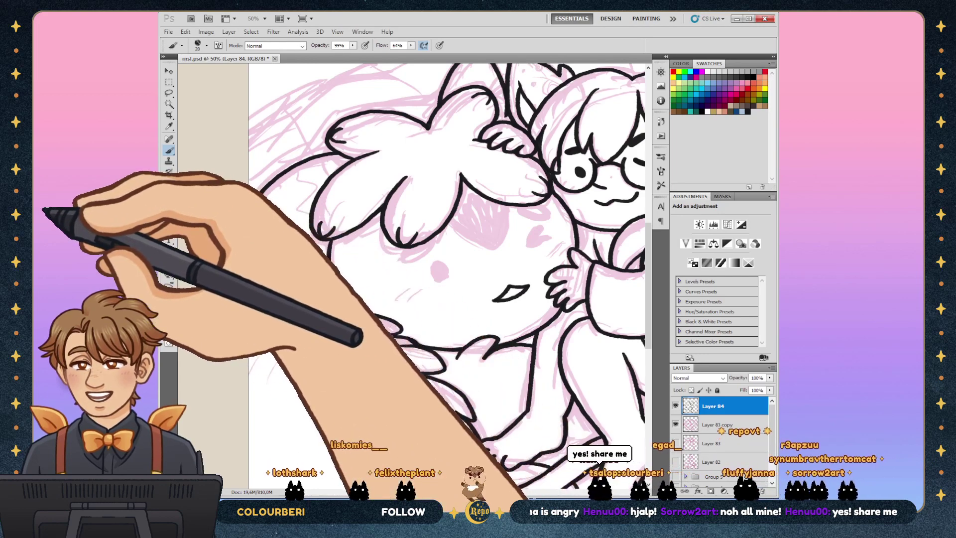
key("e")
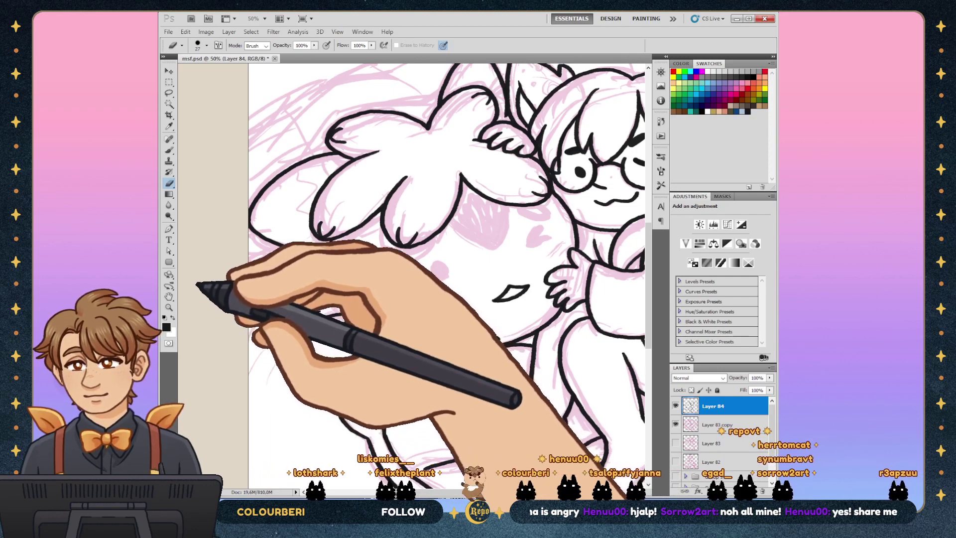
key("b")
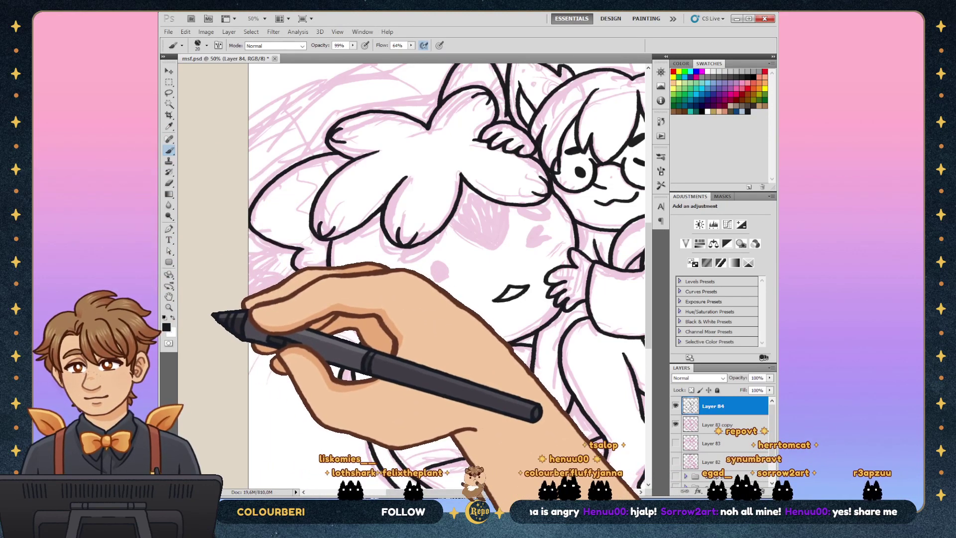
Step: Ink the larger character's face details: the round open eye, winking eye, eyebrows and short blush marks
key("z")
key("ctrl+minus")
key("ctrl+minus")
key("ctrl+minus")
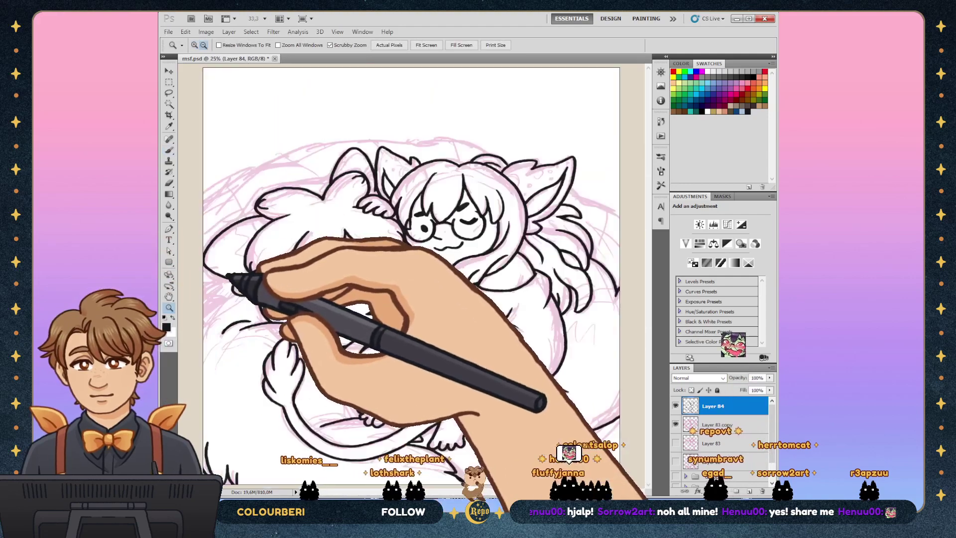
key("ctrl+plus")
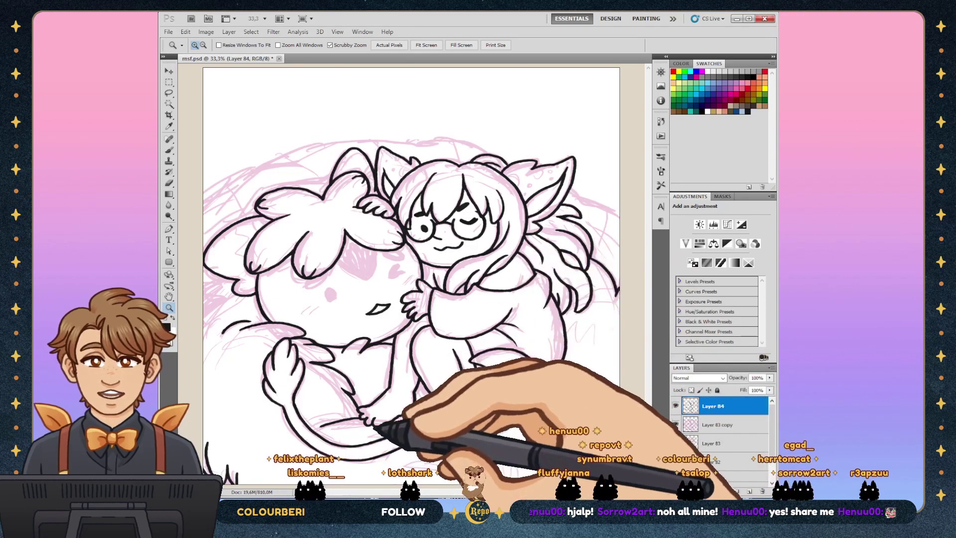
key("ctrl+plus")
key("b")
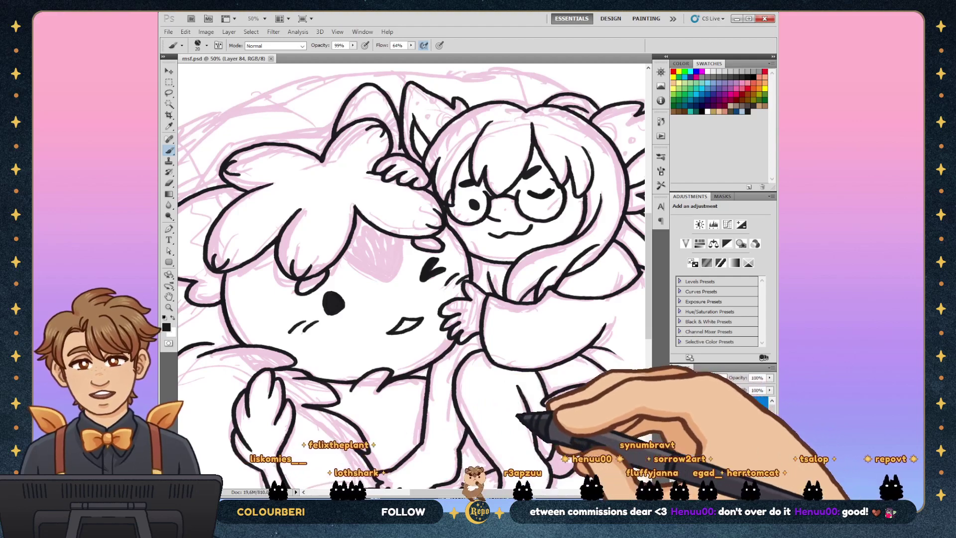
Step: Add a new layer beneath the line art, ink the V-shaped marking below the larger character's fringe, and hide the pink sketch
left_click(749, 491, "ctrl")
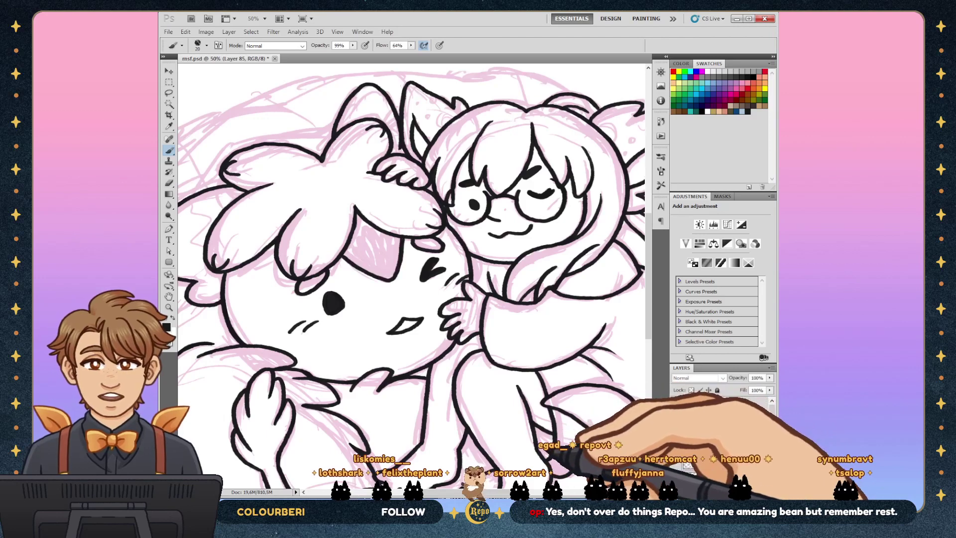
key("ctrl+comma")
key("ctrl+comma")
key("ctrl+comma")
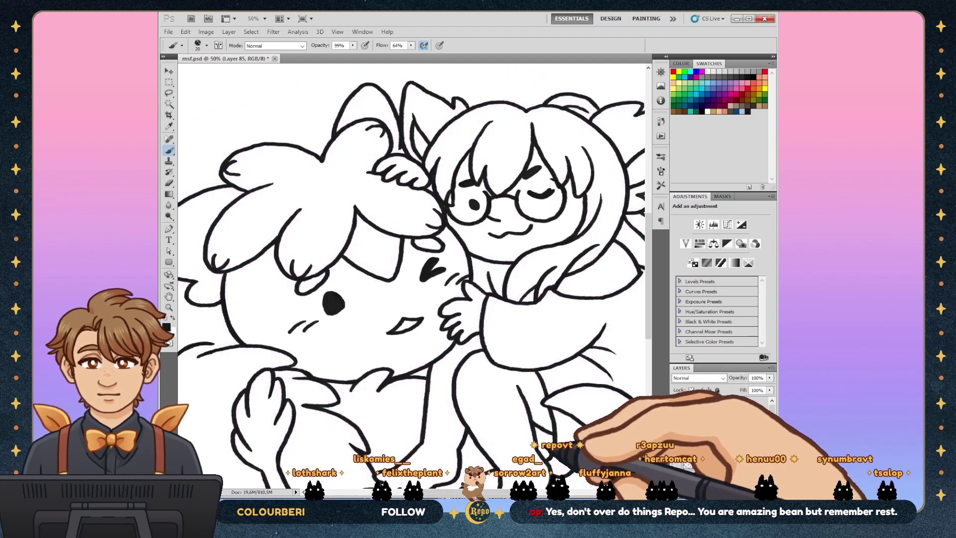
Step: Toggle the line art layer's visibility to examine the V-shaped marking on its own and together with the finished lines
key("ctrl+comma")
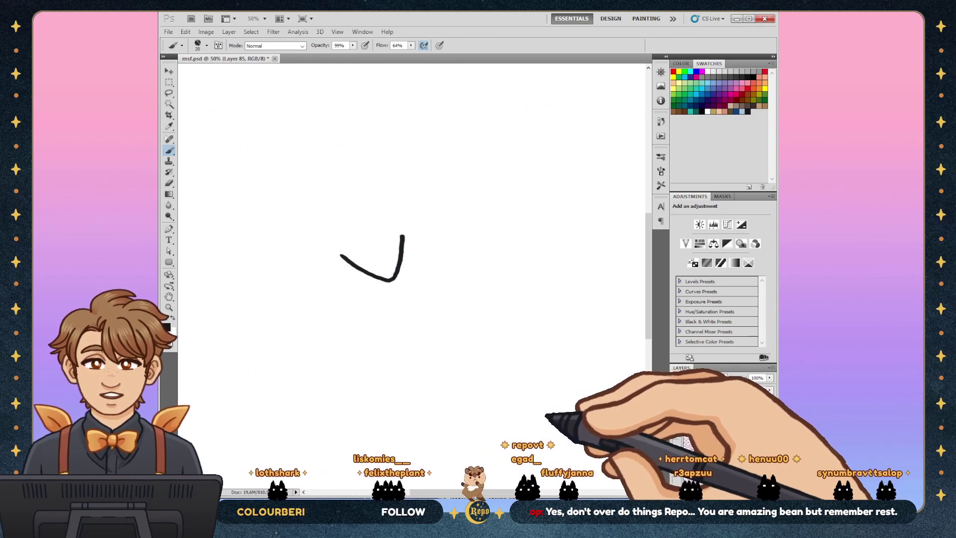
key("ctrl+comma")
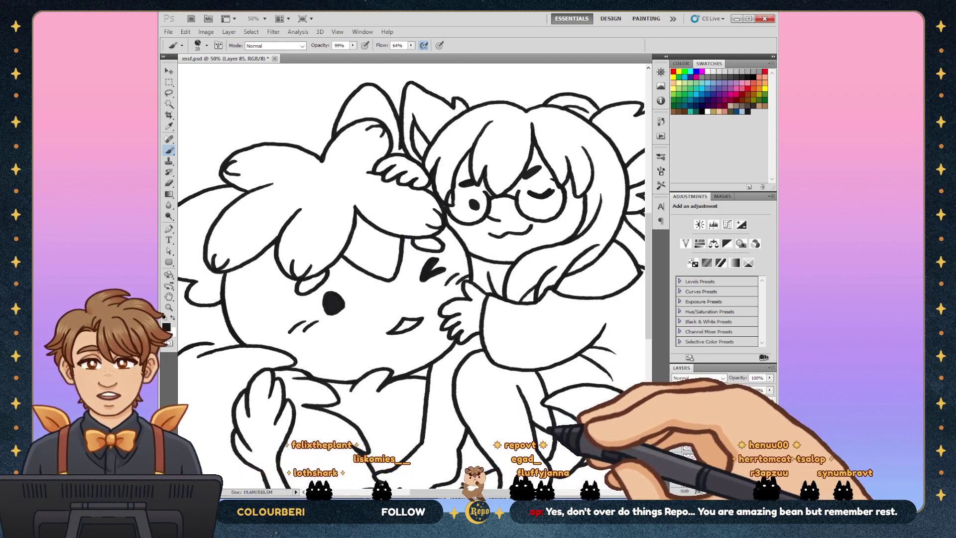
left_click_drag(397, 240, 385, 279)
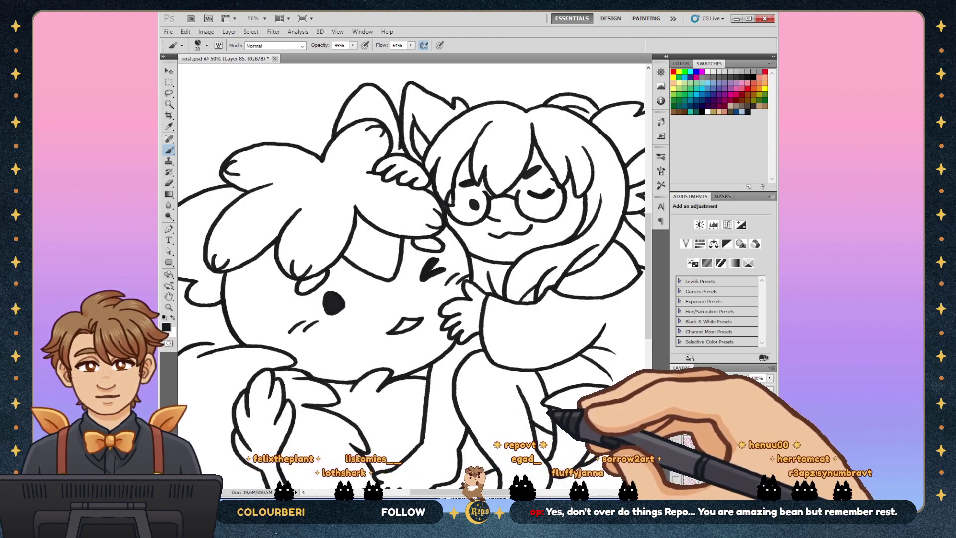
key("ctrl+comma")
key("ctrl+comma")
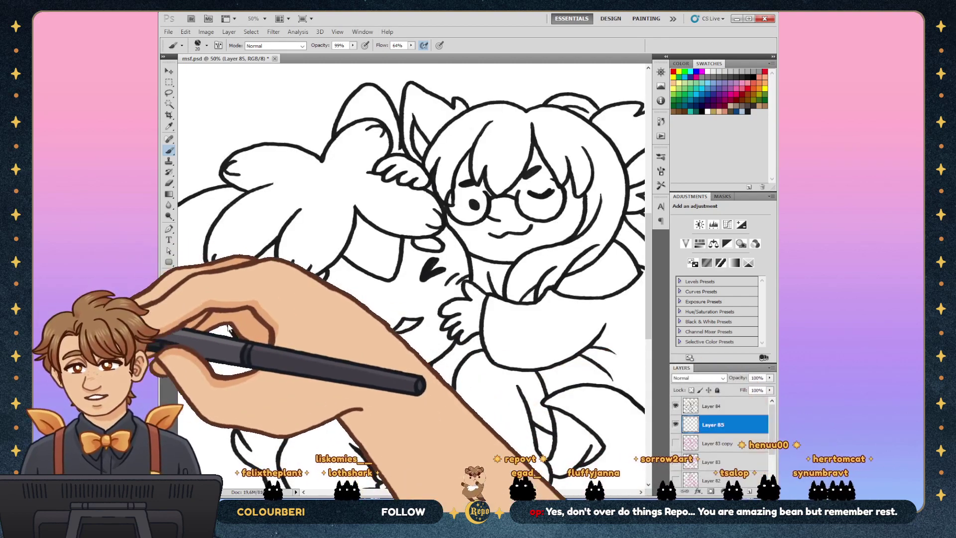
key("ctrl+comma")
key("ctrl+comma")
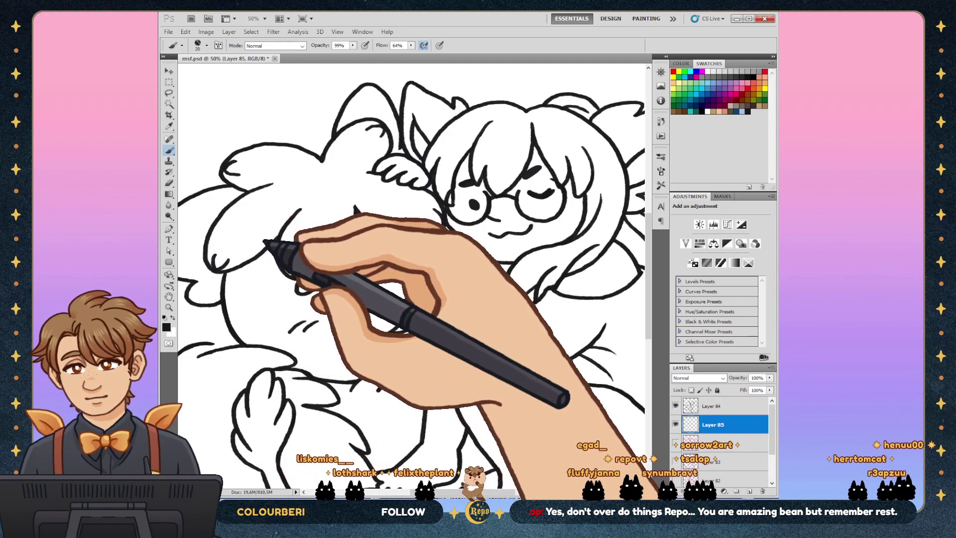
Step: Isolate the V-shaped marking once more and bring the full line art back with the pink sketch beneath it
left_click(678, 404, "alt")
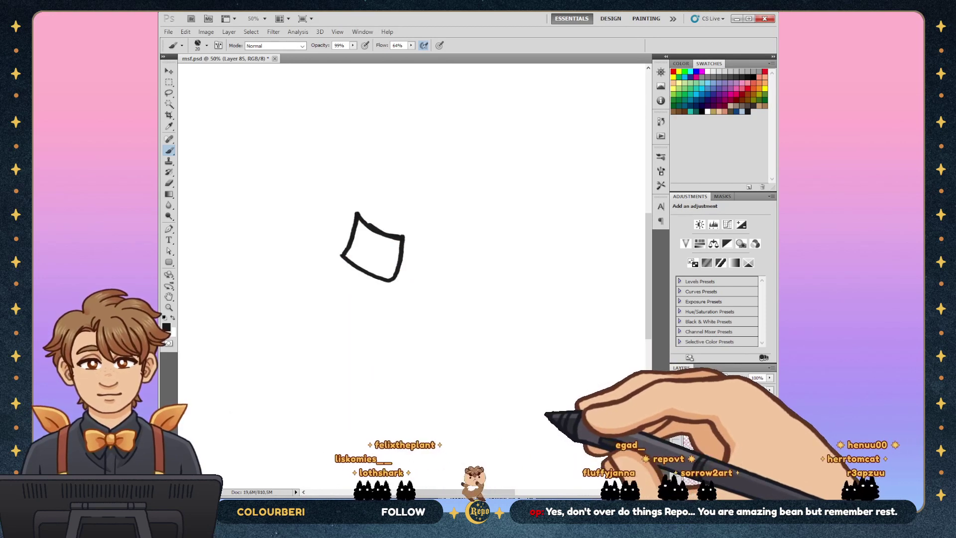
left_click(678, 404, "alt")
left_click(678, 418)
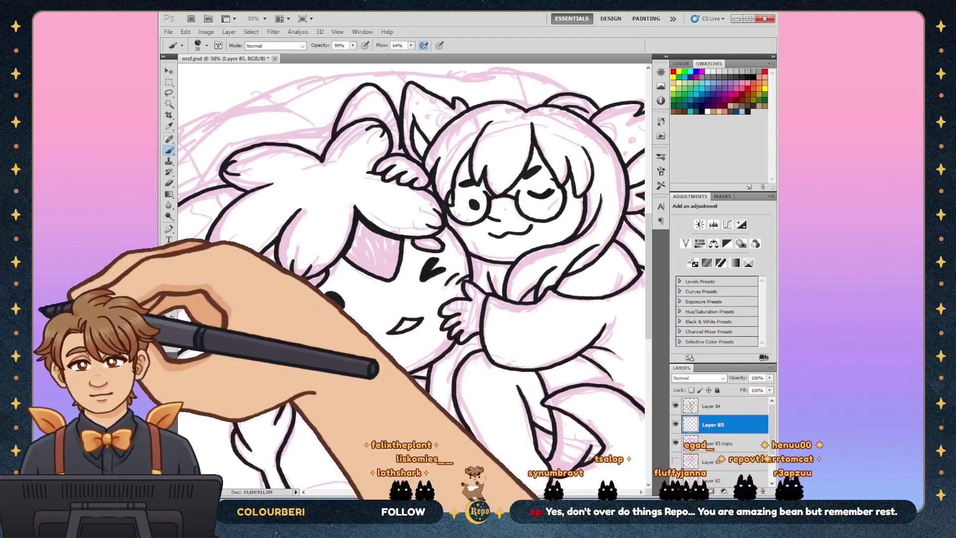
Step: Examine the whole line art against the pink sketch, including the smaller character's hair and legs and the larger character's tail
key("z")
key("ctrl+minus")
key("ctrl+minus")
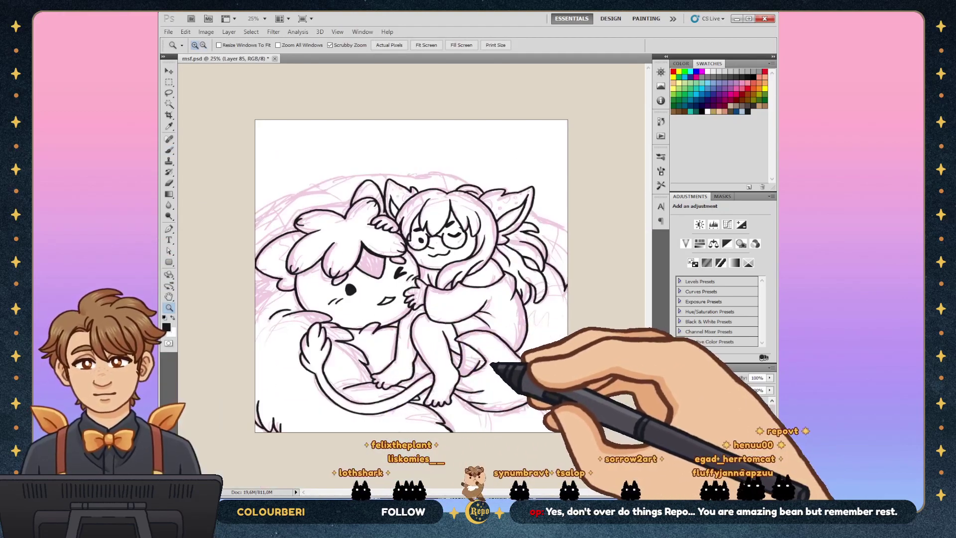
key("ctrl+plus")
key("ctrl+plus")
scroll(413, 234, "down", 5)
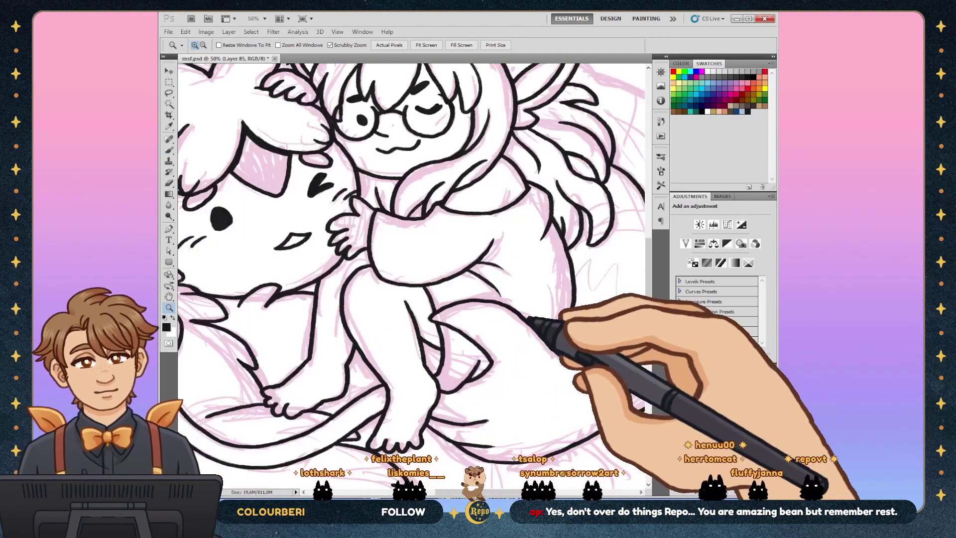
scroll(413, 234, "right", 4)
key("b")
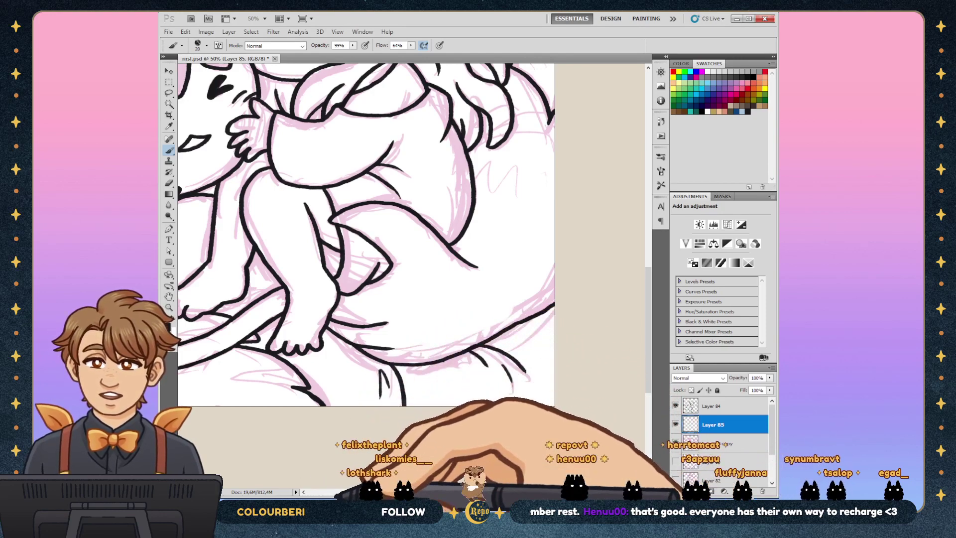
scroll(366, 234, "left", 10)
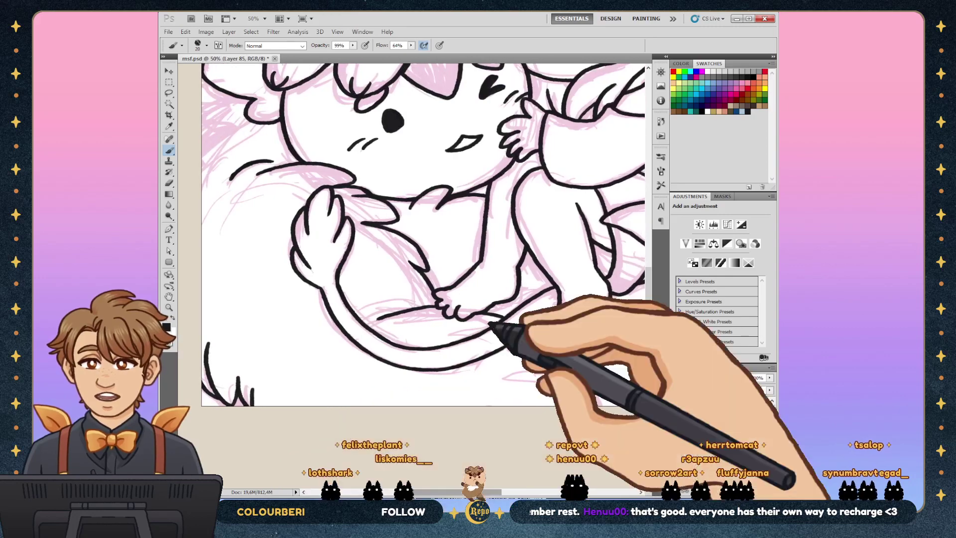
scroll(498, 328, "up", 4)
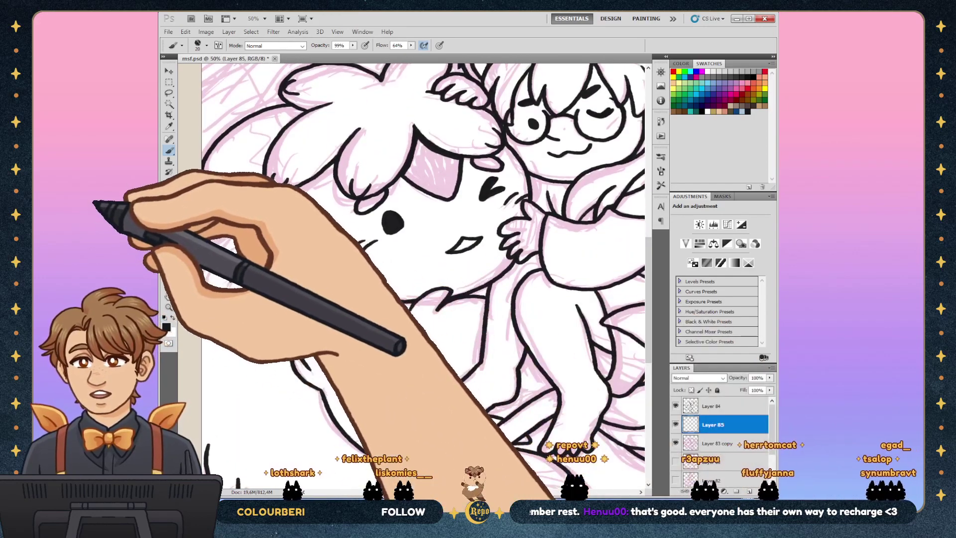
Step: Touch up small gaps in the line art with the Brush, including the smaller character's hair tips near the canvas edge
left_click_drag(349, 250, 362, 243)
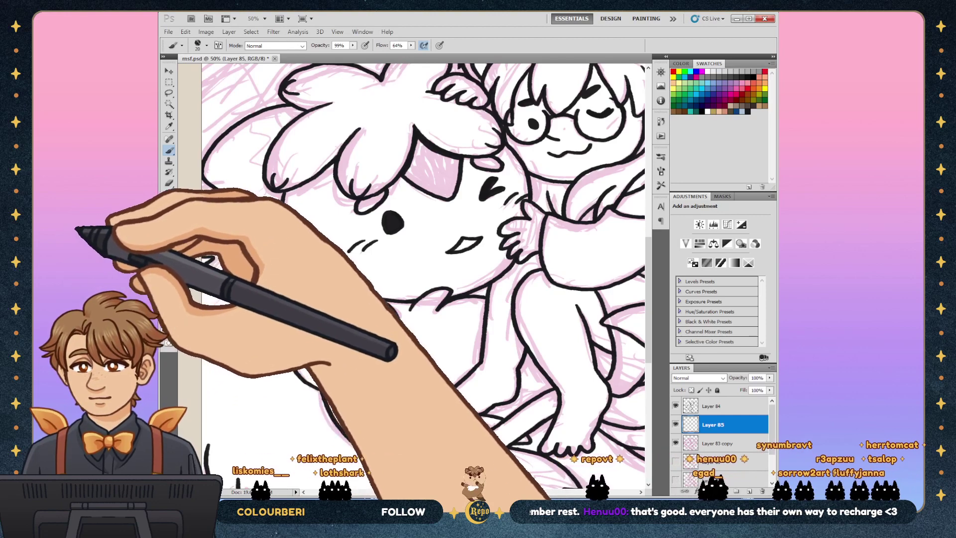
scroll(424, 274, "up", 3)
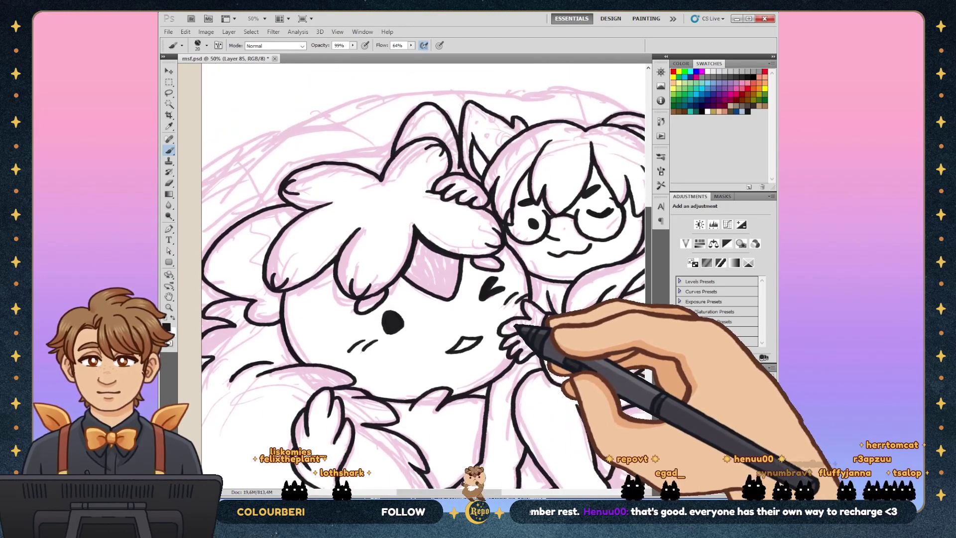
scroll(423, 249, "right", 6)
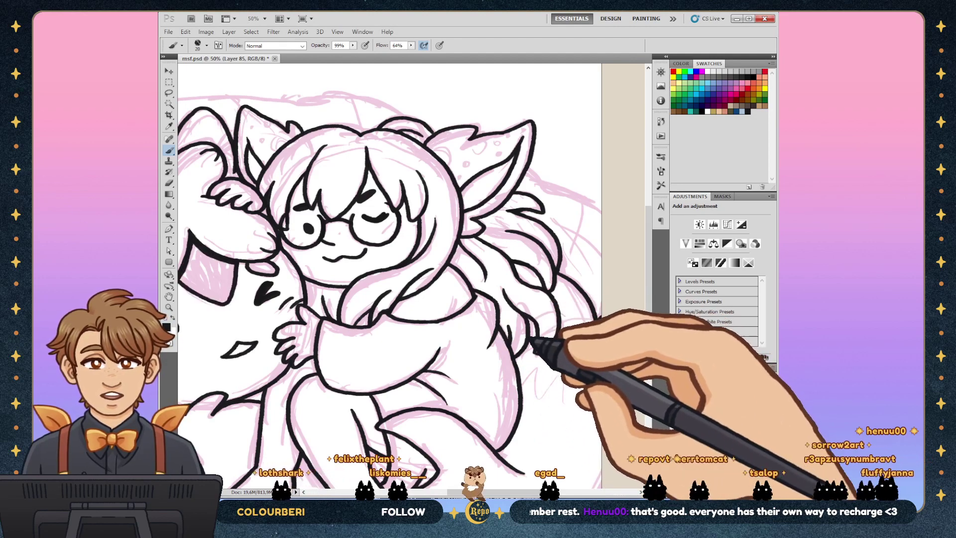
scroll(517, 324, "down", 5)
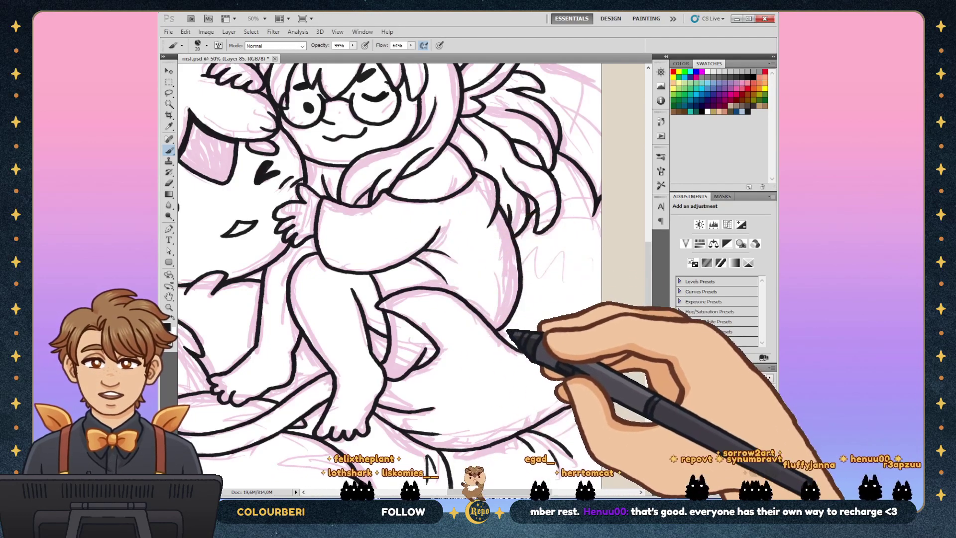
scroll(520, 324, "up", 1)
scroll(519, 325, "up", 4)
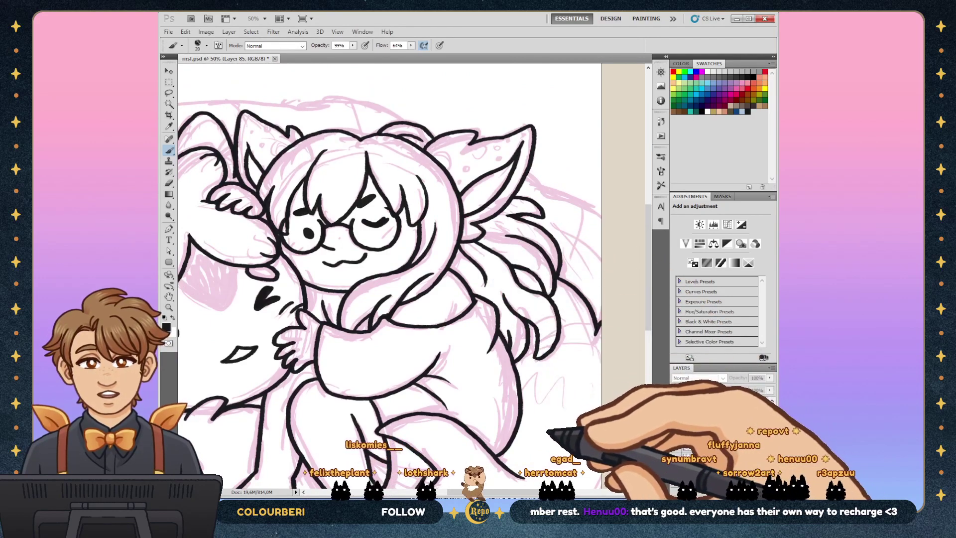
Step: Toggle the line art to check for stray strokes, and separate the V-shaped marking onto its own layer with the Lasso
key("ctrl+comma")
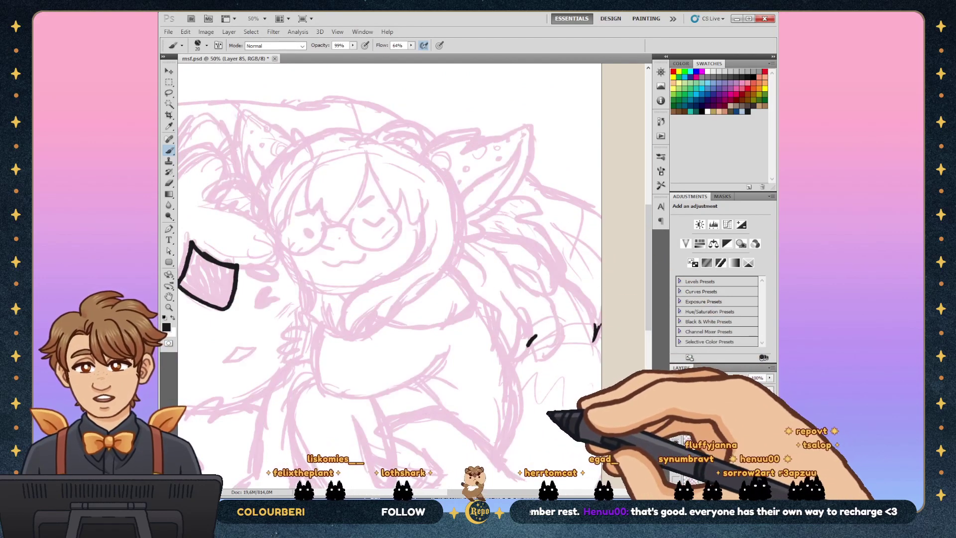
key("ctrl+comma")
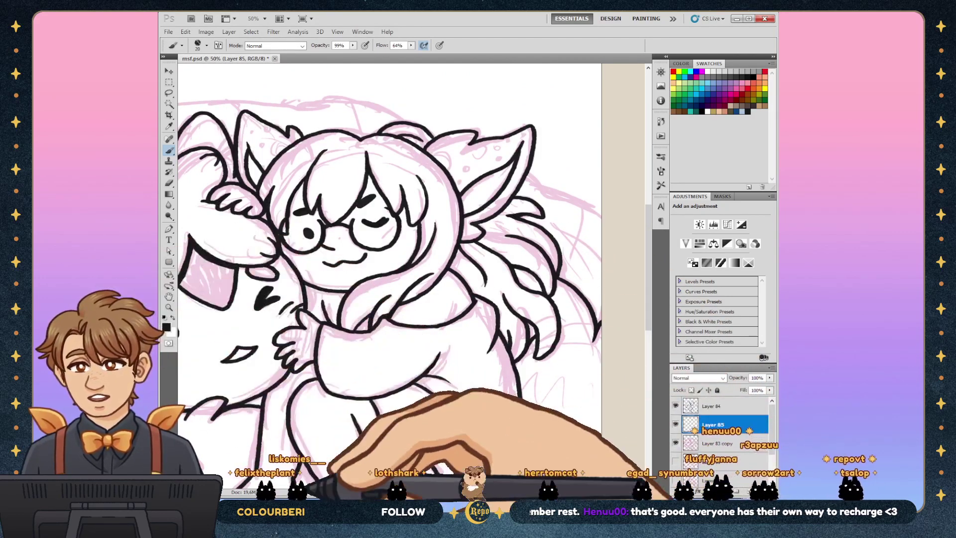
scroll(413, 249, "left", 3)
scroll(414, 249, "left", 1)
key("l")
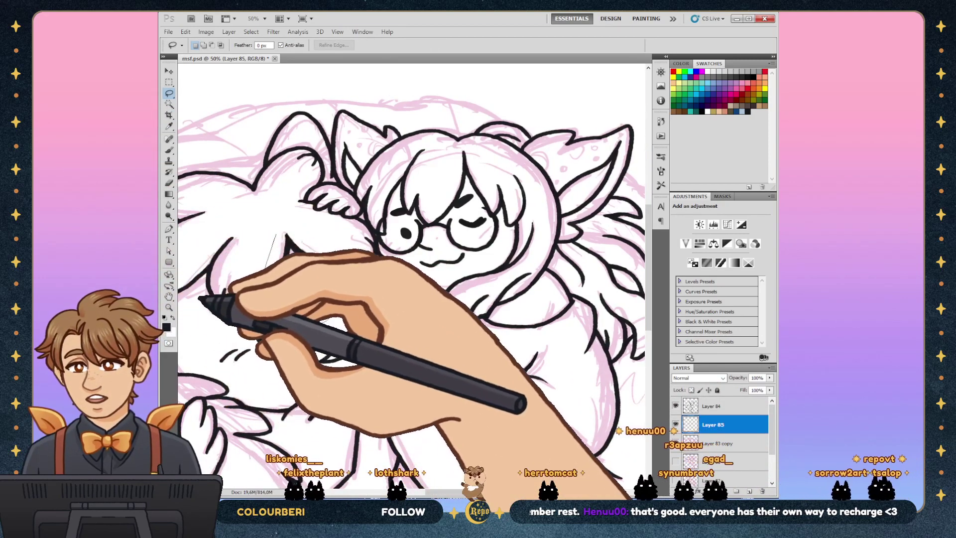
mouse_move(277, 230)
left_mouse_down()
mouse_move(318, 304)
mouse_move(277, 230)
left_mouse_up()
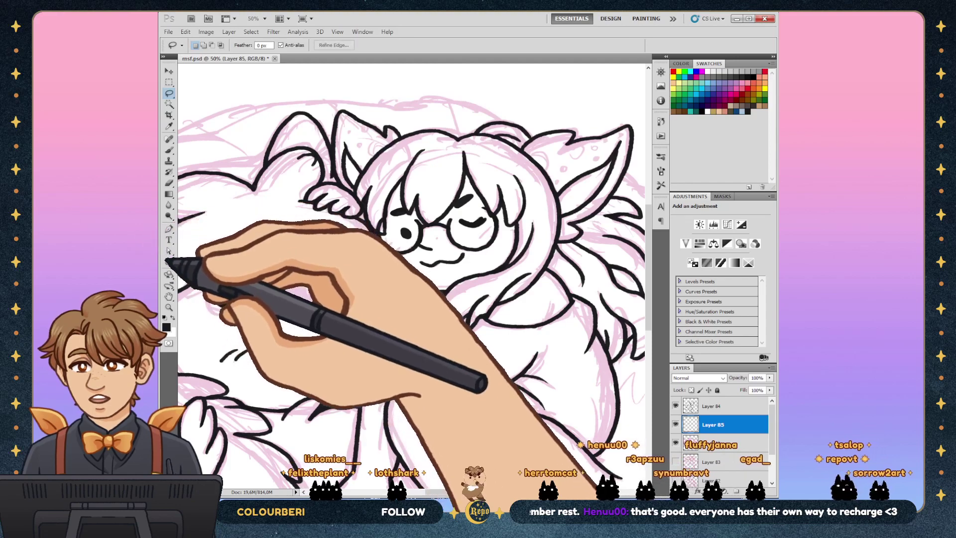
key("ctrl+j")
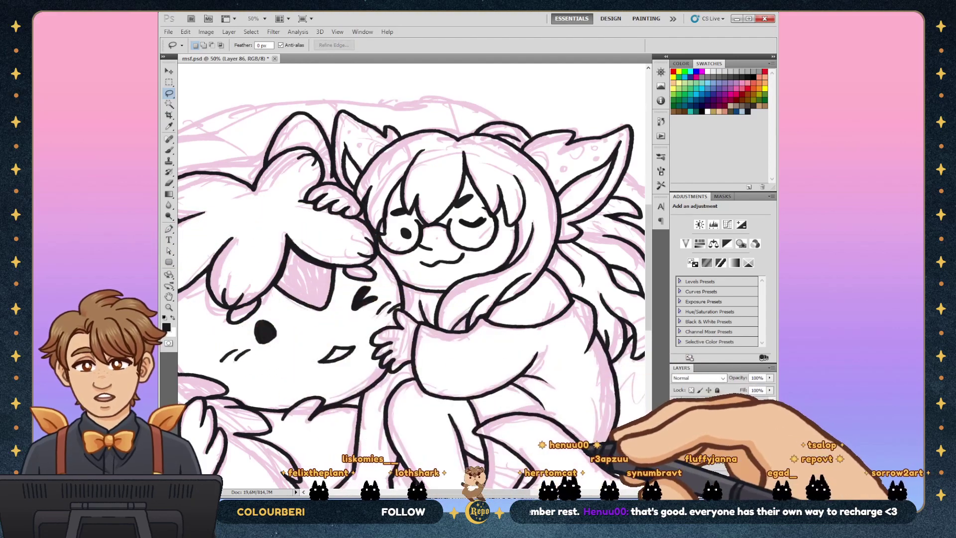
Step: Merge the stray strokes left on Layer 85 into the main line art on Layer 84
key("alt+[")
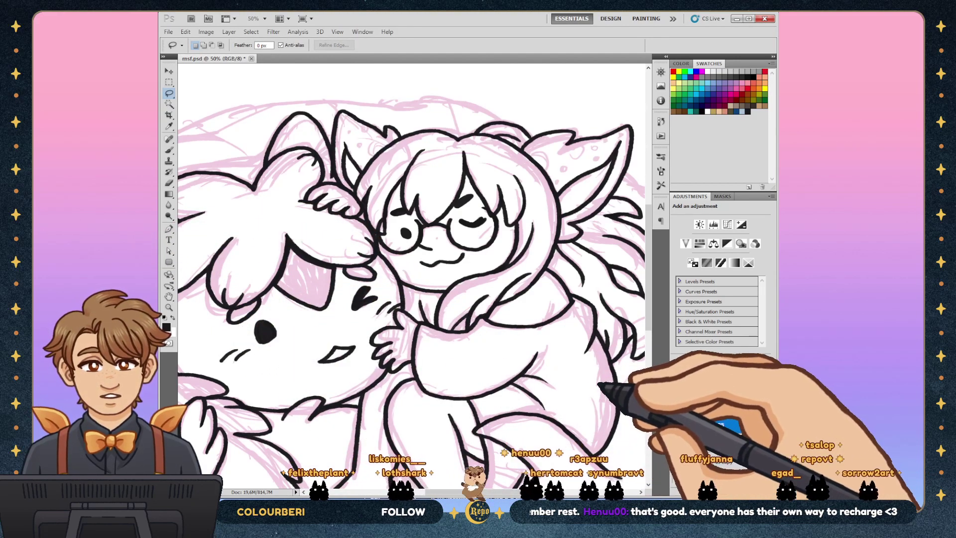
key("0")
key("0")
key("0")
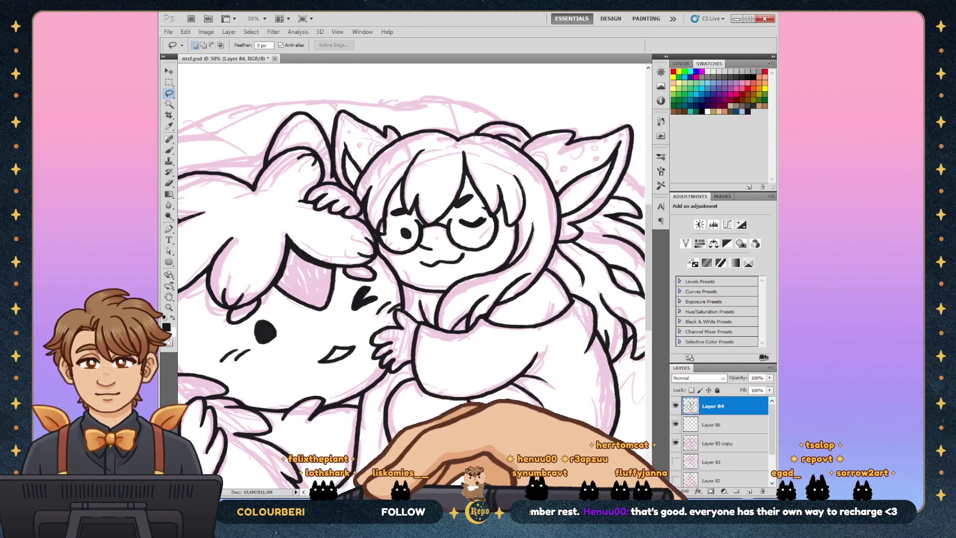
Step: Ink the background outline running from behind the smaller character's large ear to the canvas edge on Layer 84
left_click_drag(395, 399, 284, 405)
key("b")
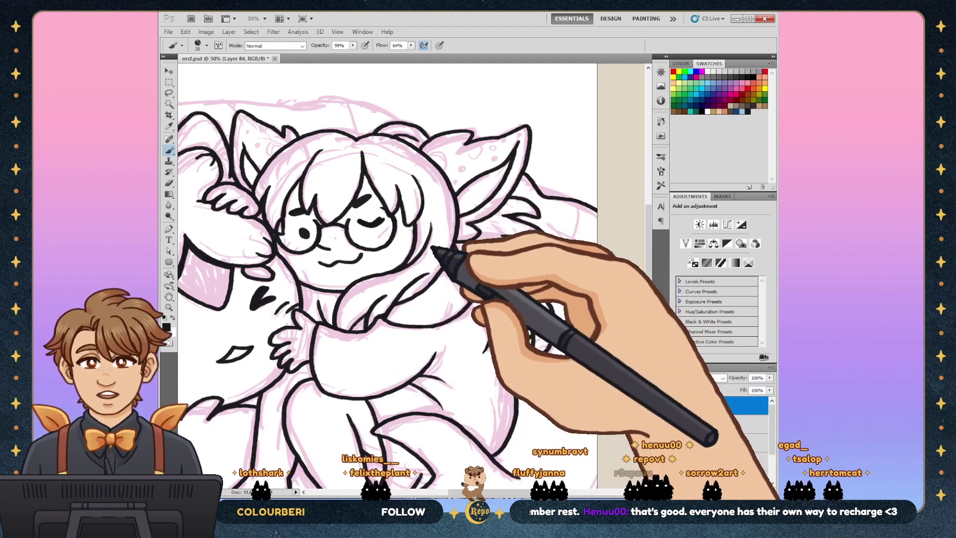
mouse_move(433, 476)
left_mouse_down()
mouse_move(473, 412)
mouse_move(577, 416)
mouse_move(525, 354)
left_mouse_up()
scroll(533, 369, "down", 3)
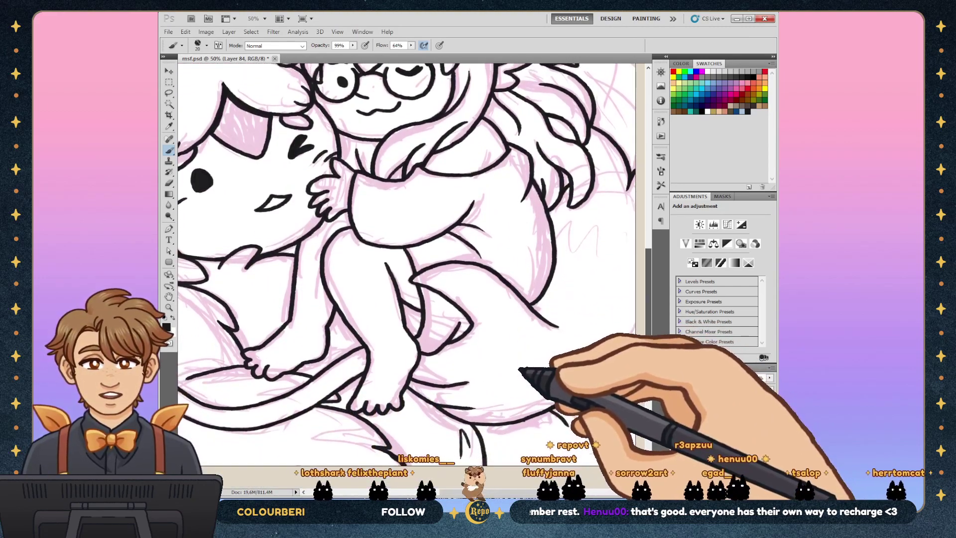
scroll(551, 406, "up", 1)
scroll(521, 363, "down", 1)
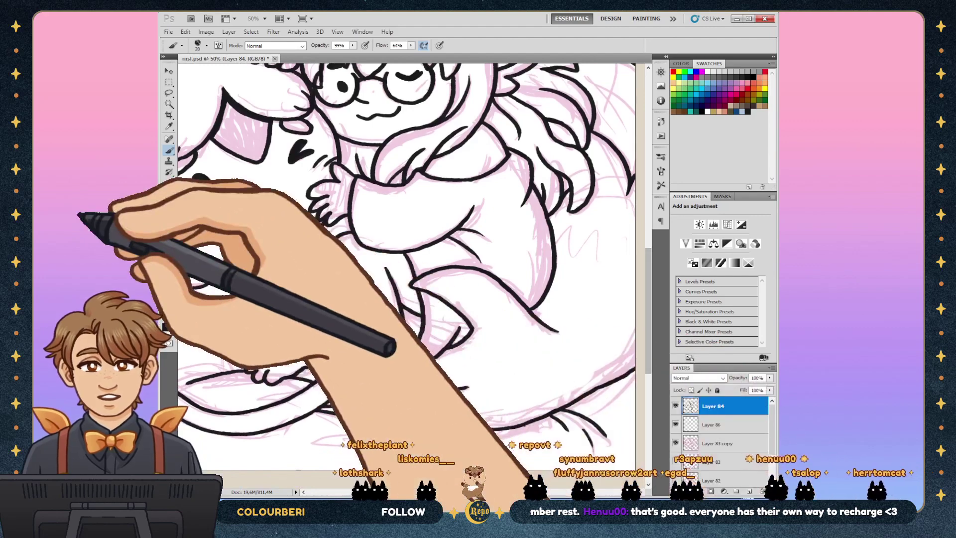
Step: Tidy the lines beside the smaller character's foot with the Eraser and return to the Brush
left_click(169, 184)
scroll(406, 251, "right", 3)
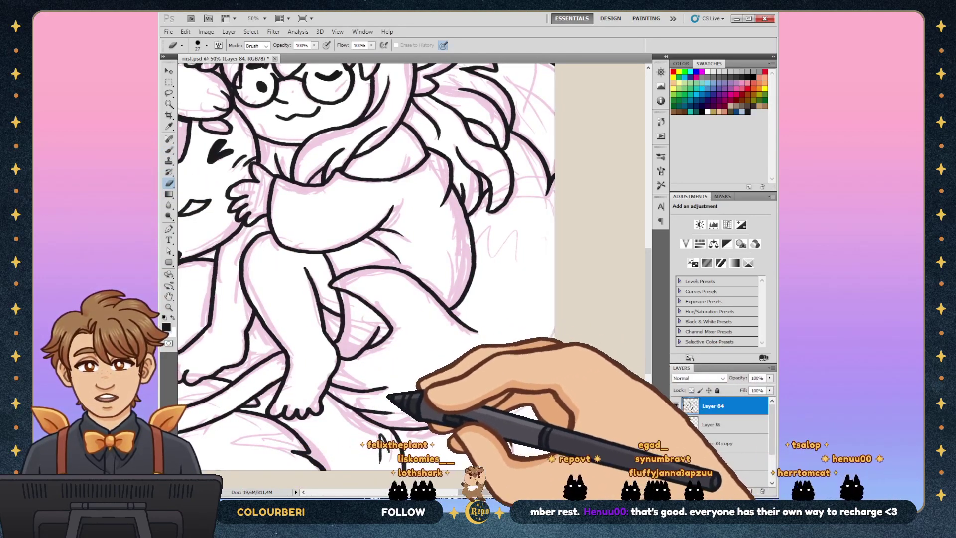
left_click(169, 150)
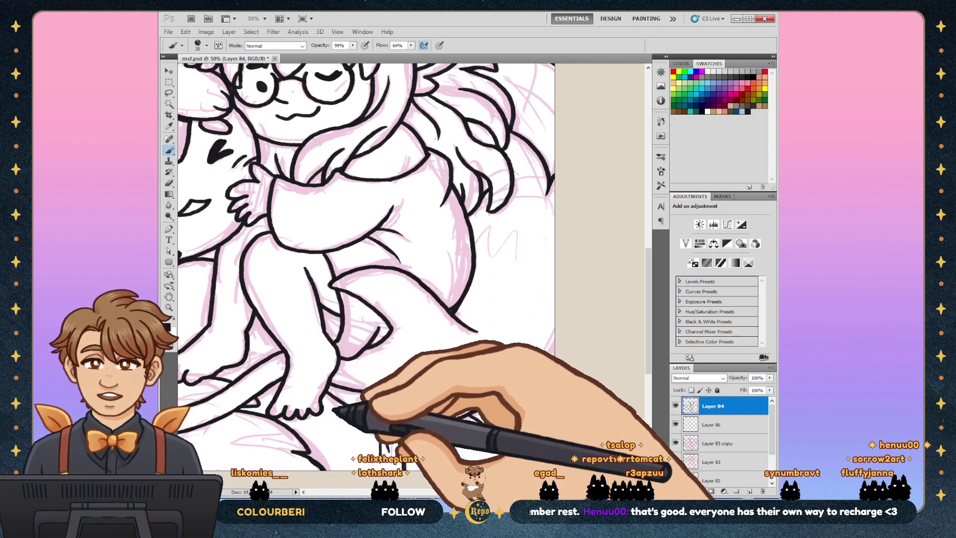
Step: Ink the long arching outline behind both characters' heads, from above the smaller character down to the canvas's left edge
mouse_move(271, 219)
left_mouse_down()
mouse_move(495, 219)
mouse_move(515, 325)
mouse_move(556, 394)
mouse_move(411, 393)
left_mouse_up()
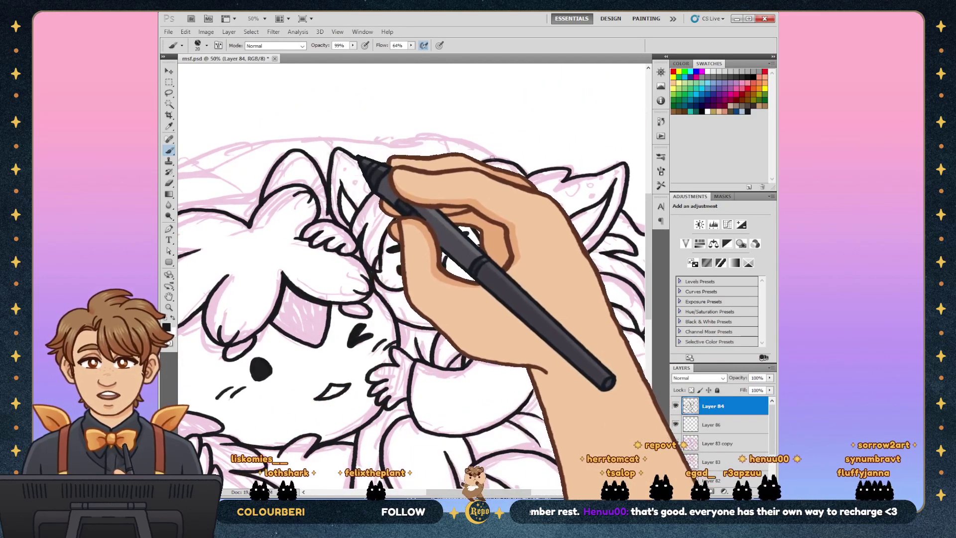
left_click_drag(495, 152, 450, 137)
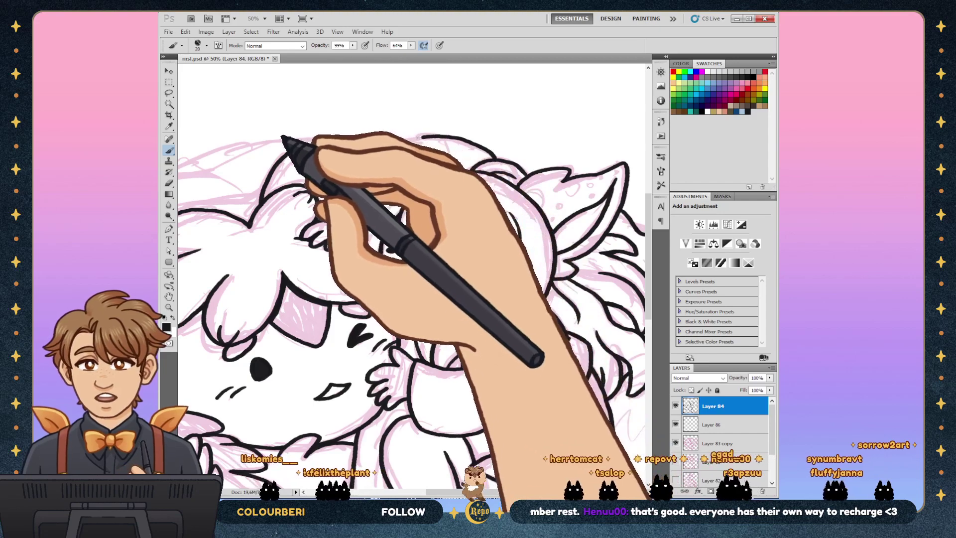
left_click_drag(348, 399, 494, 398)
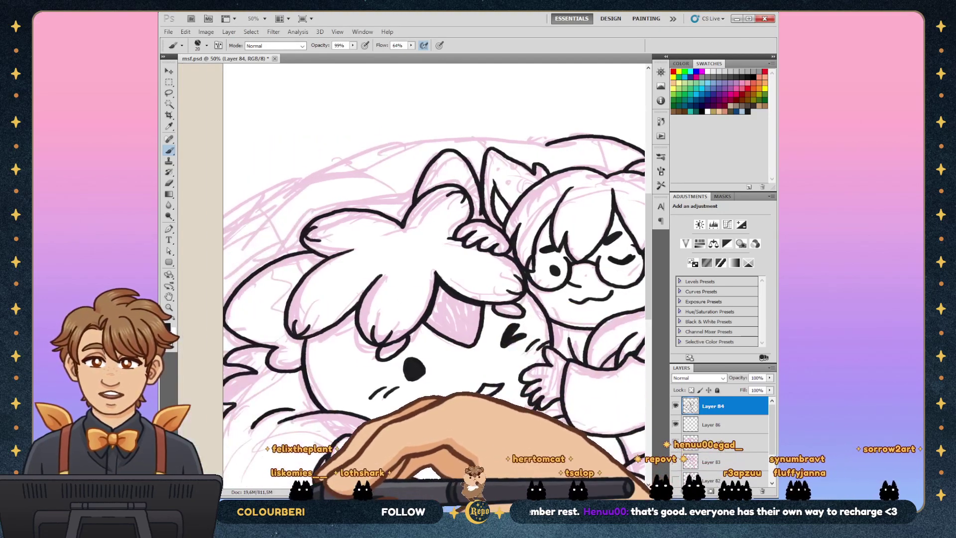
mouse_move(545, 145)
left_mouse_down()
mouse_move(480, 138)
mouse_move(344, 156)
left_mouse_up()
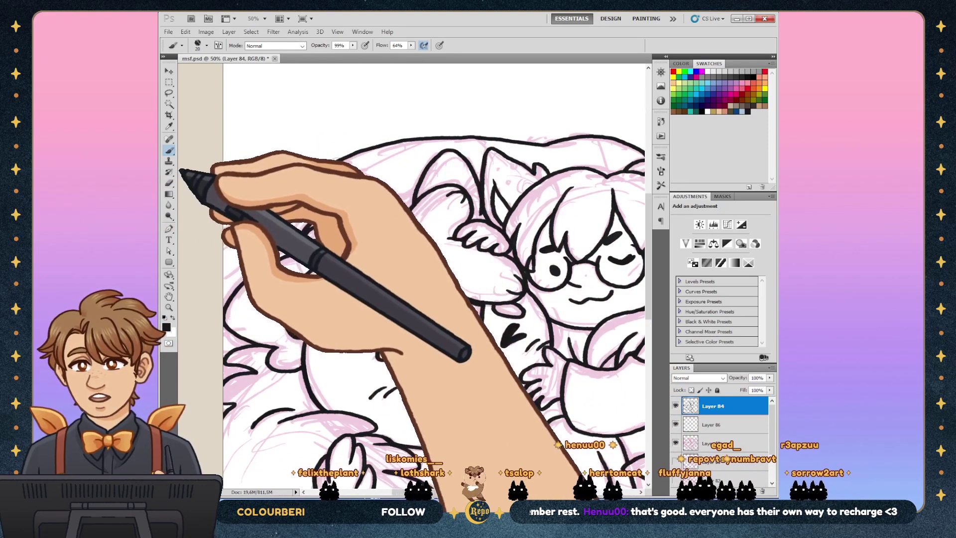
left_click_drag(326, 163, 258, 195)
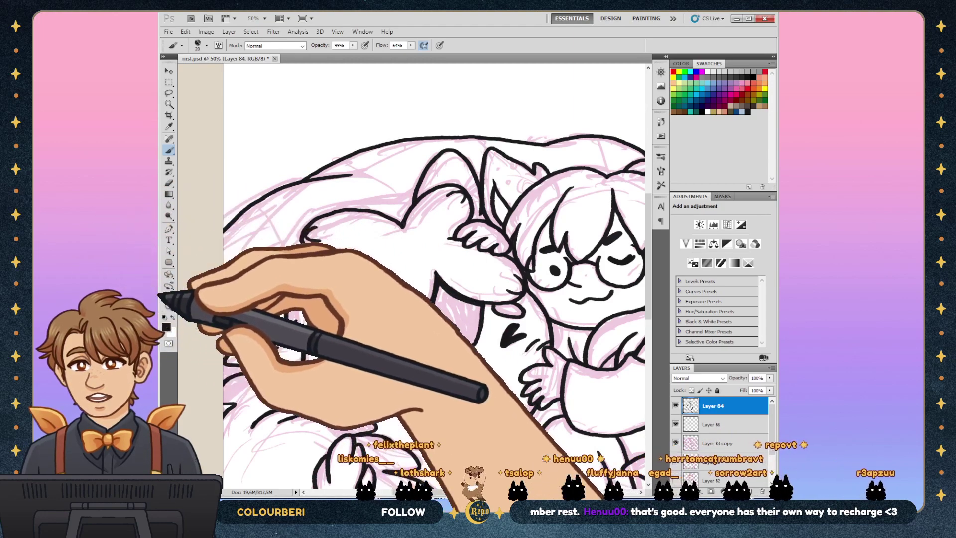
scroll(412, 271, "right", 10)
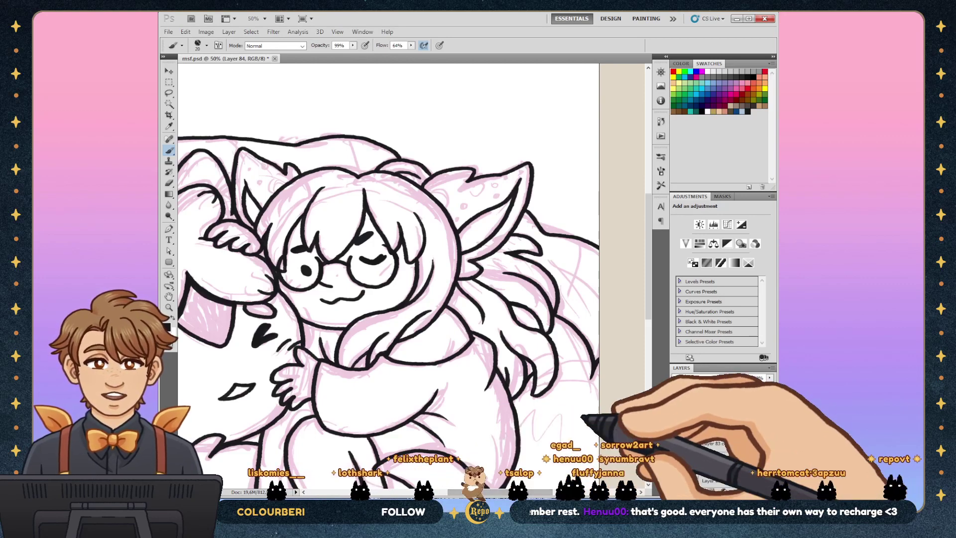
Step: Add a new layer above the V-shaped marking, ink the smaller character's short blush marks and check them against the line art
left_click(713, 424)
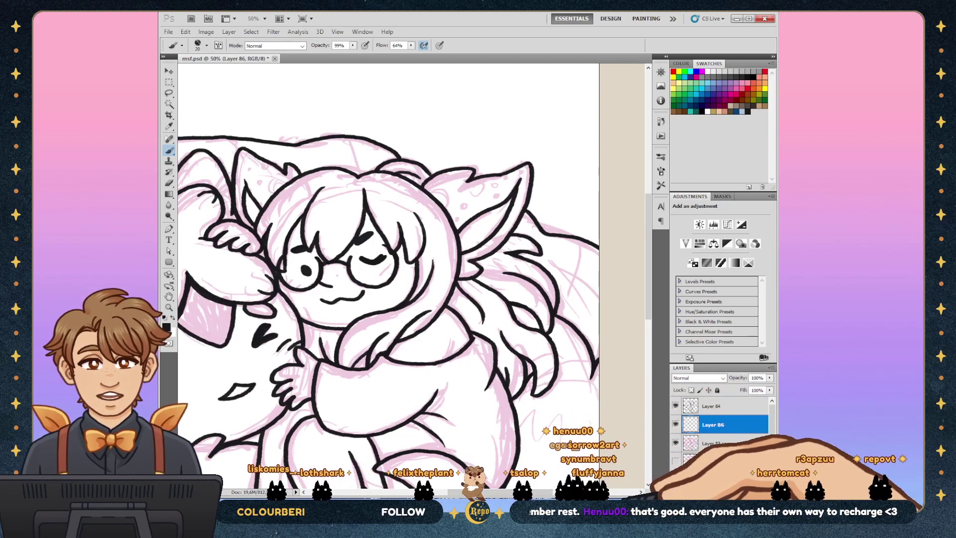
key("ctrl+shift+alt+n")
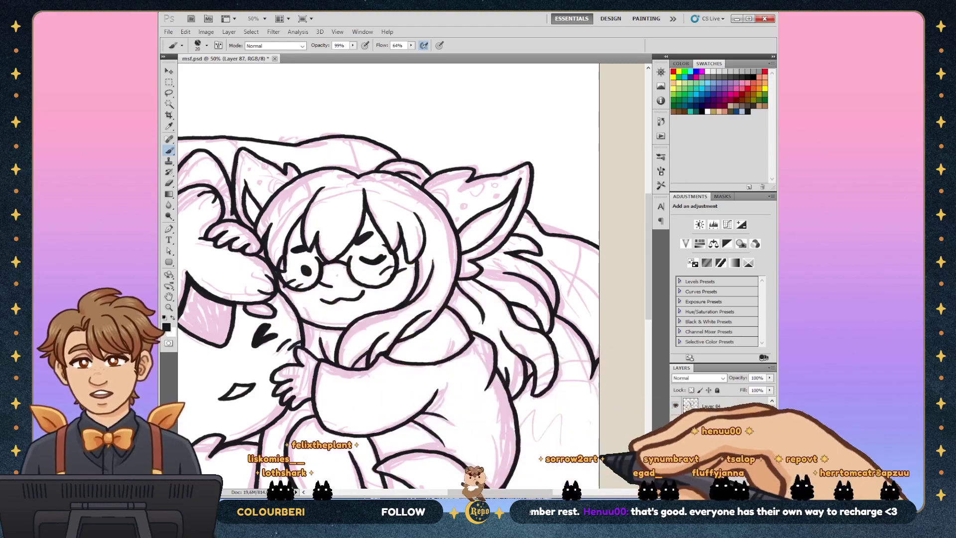
left_click(675, 404)
left_click(675, 405)
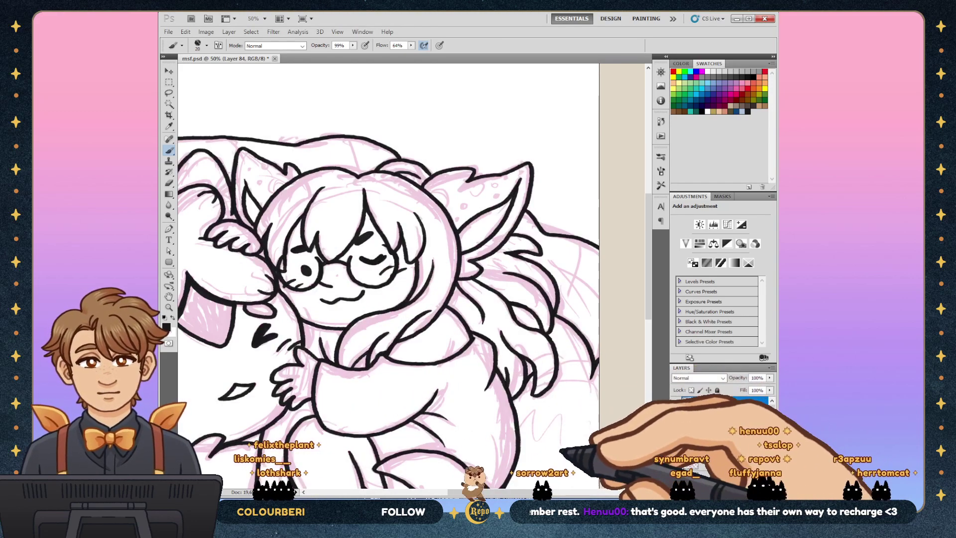
Step: Ink a short rib line across the arching shape above the smaller character's head on Layer 84
left_click(717, 406)
scroll(388, 279, "left", 2)
scroll(389, 279, "right", 4)
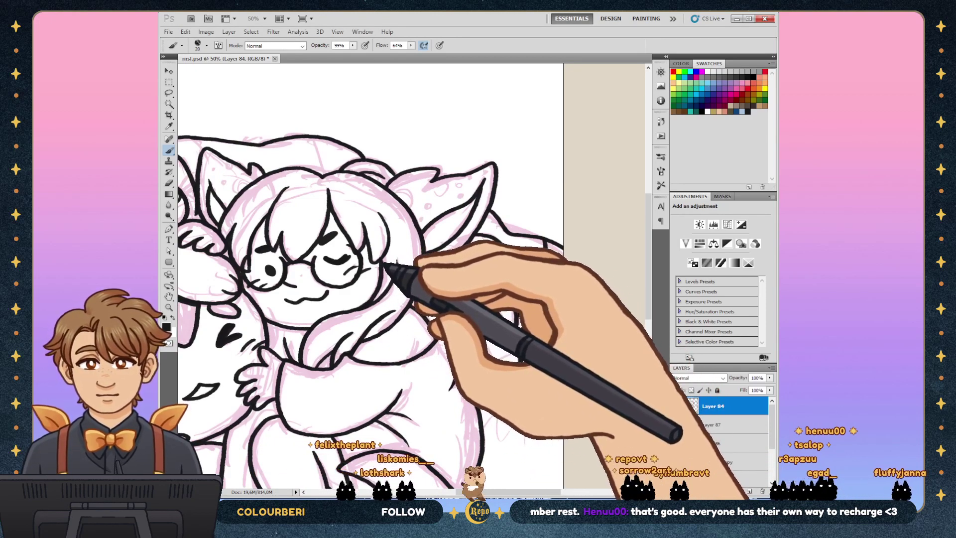
mouse_move(323, 148)
left_mouse_down()
mouse_move(303, 98)
mouse_move(522, 147)
left_mouse_up()
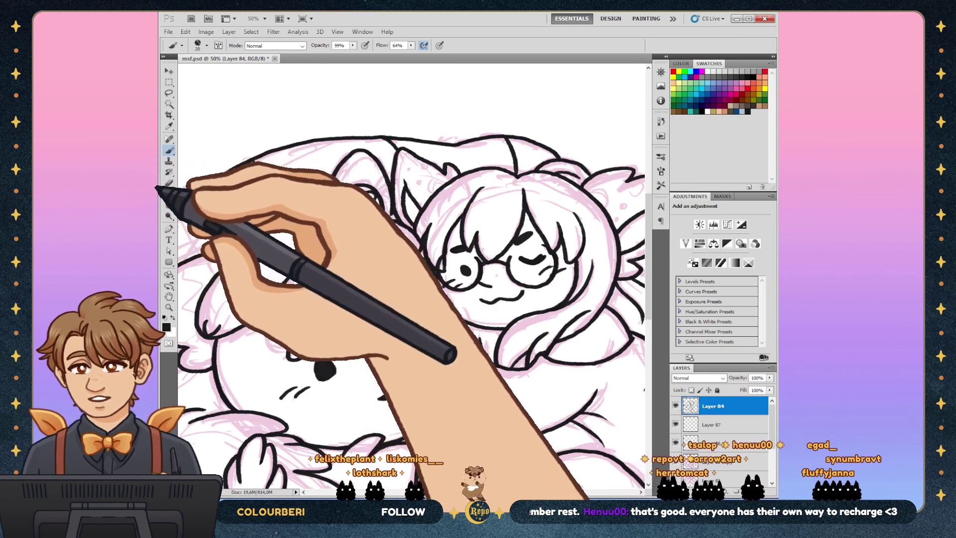
Step: Ink the inner band and crossing lines of the arching shape behind the bigger character's hair
key("z")
left_click(491, 352)
left_click(508, 386, "alt")
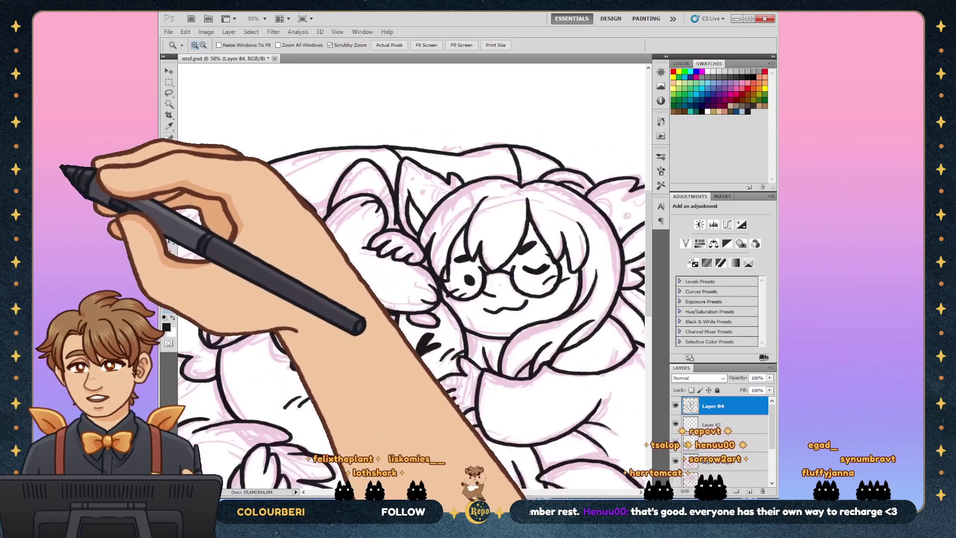
key("b")
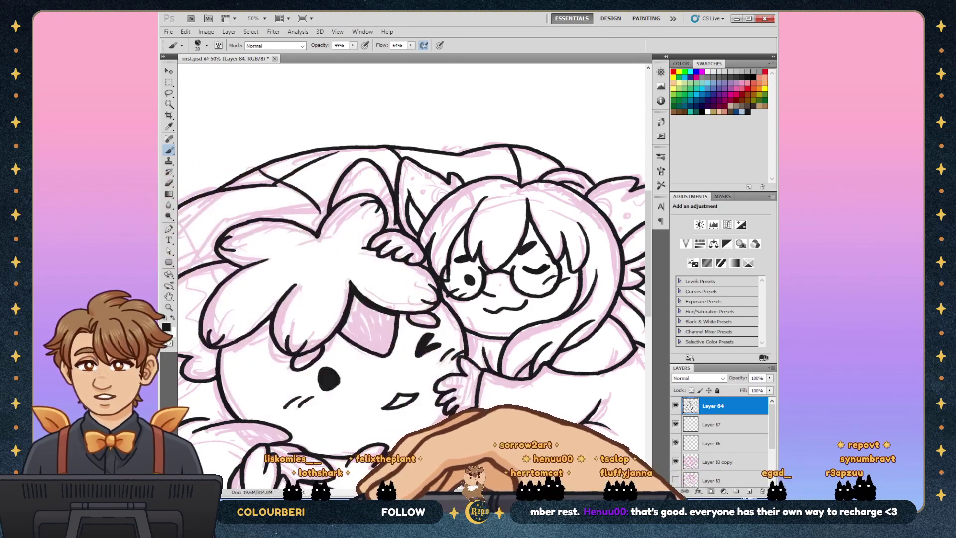
left_click_drag(399, 274, 527, 275)
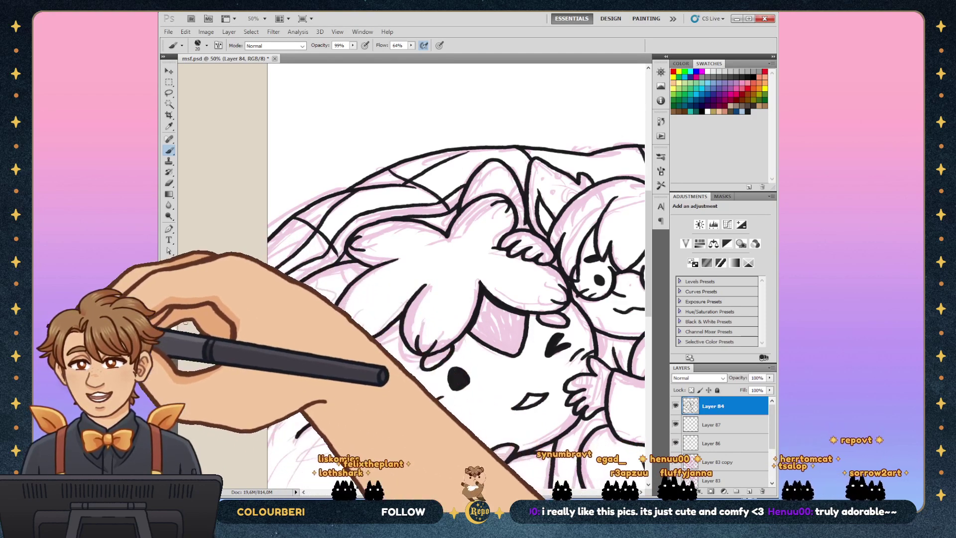
Step: Check the whole drawing, undo the last strokes and ink the arching shape's remaining pattern lines behind the smaller character
left_click(169, 307)
key("ctrl+minus")
key("ctrl+minus")
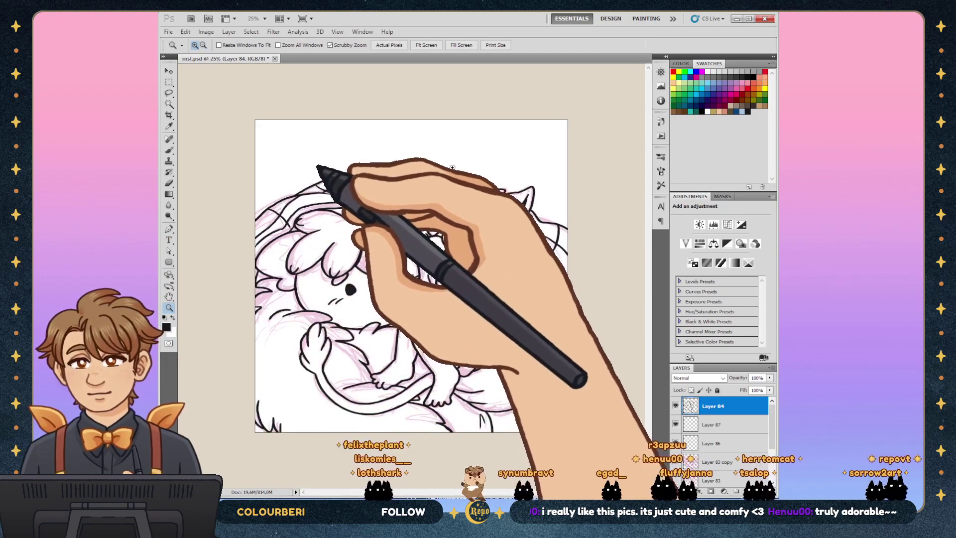
key("ctrl+plus")
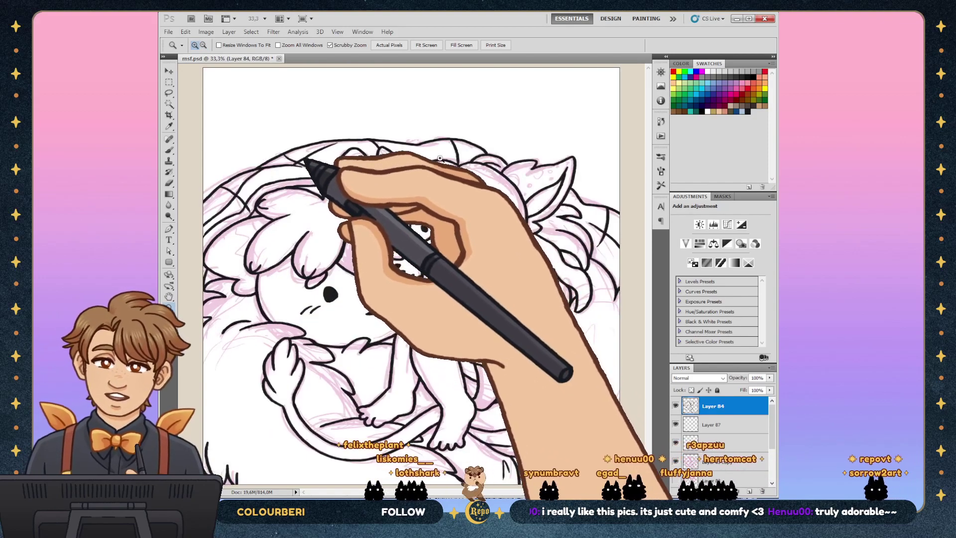
left_click(440, 158)
key("b")
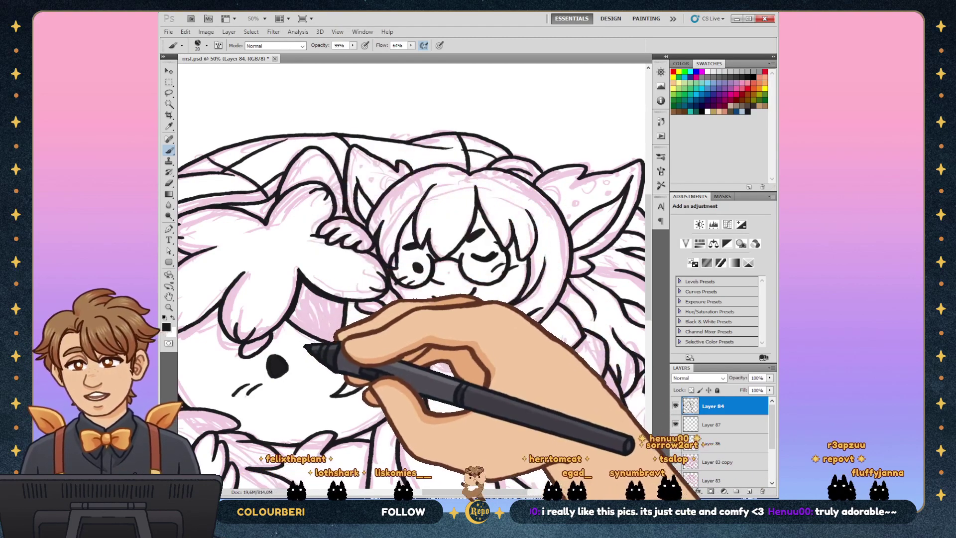
key("ctrl+z")
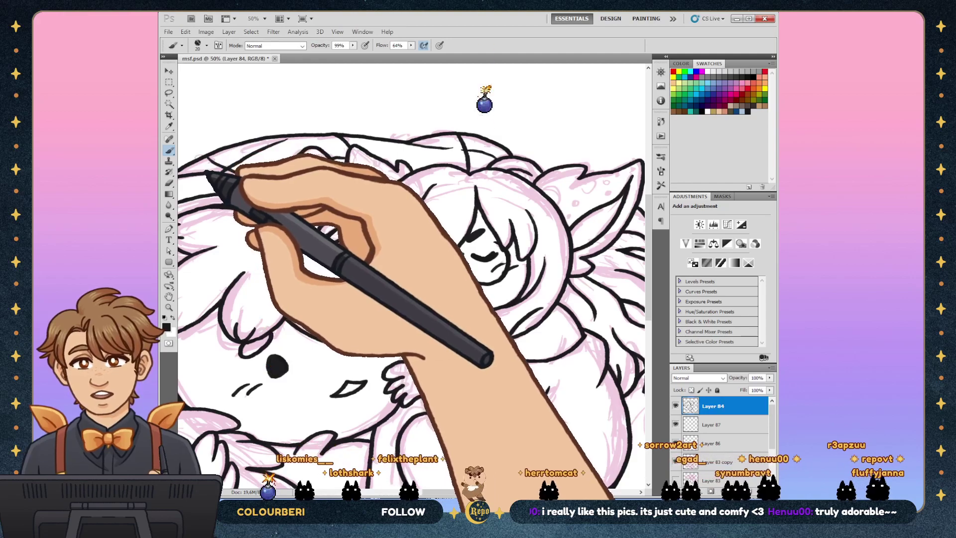
key("ctrl+z")
scroll(412, 276, "right", 3)
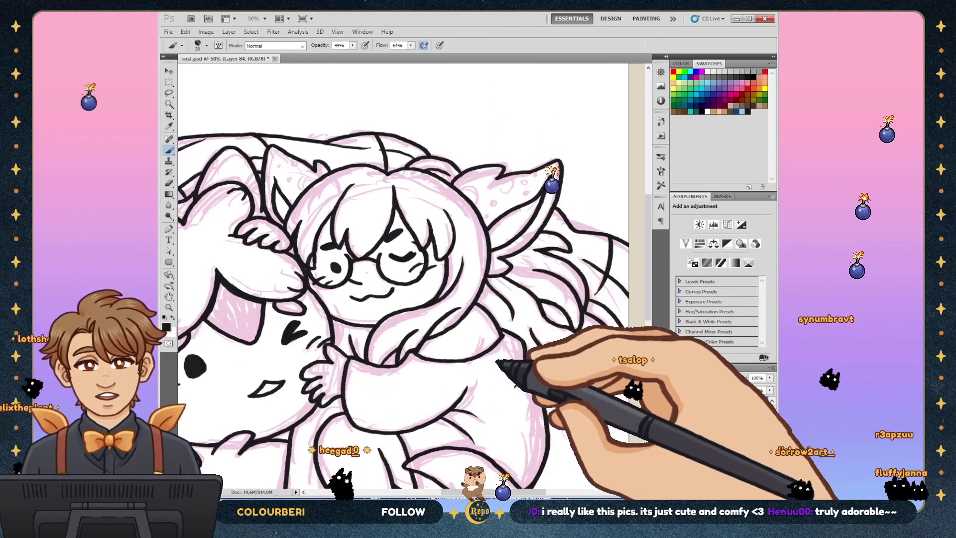
Step: Add a new layer below Layer 84 and ink small dots and rings inside both of the smaller character's ears
key("z")
key("ctrl+minus")
key("ctrl+minus")
key("ctrl+minus")
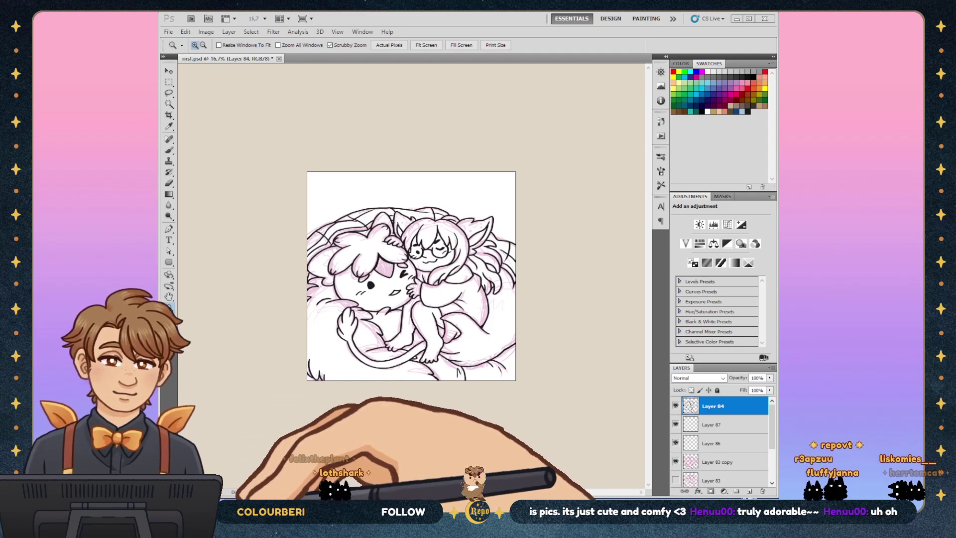
key("ctrl+plus")
key("ctrl+plus")
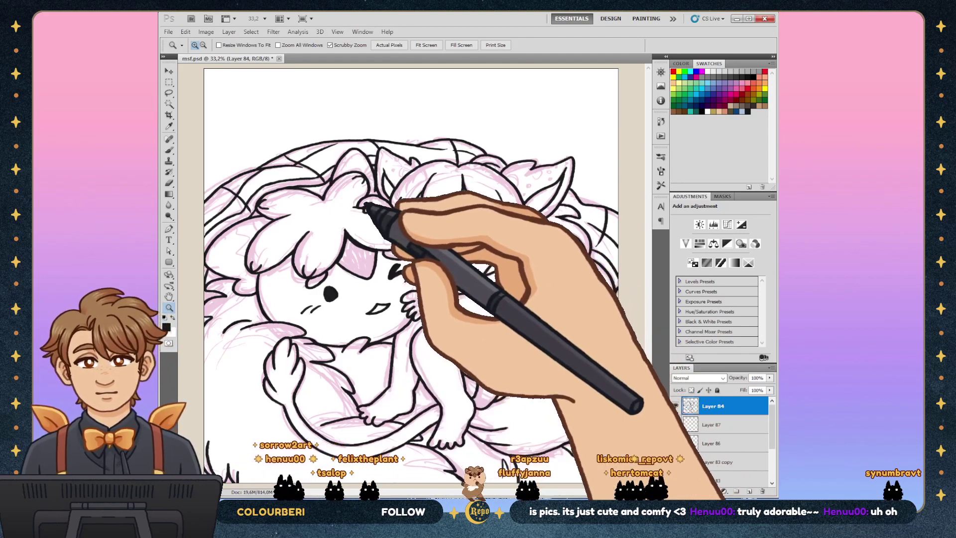
left_click(537, 174)
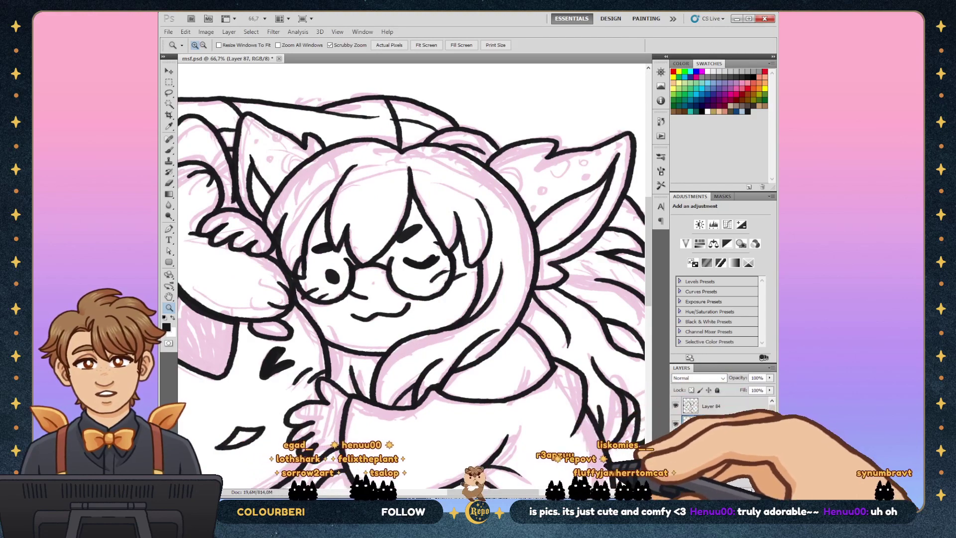
key("b")
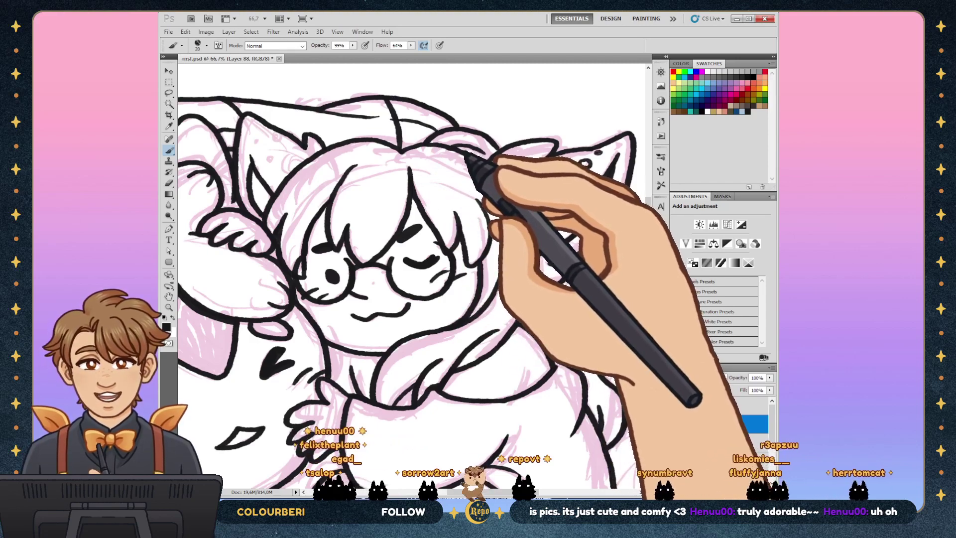
left_click_drag(585, 161, 585, 161)
left_click_drag(561, 165, 560, 165)
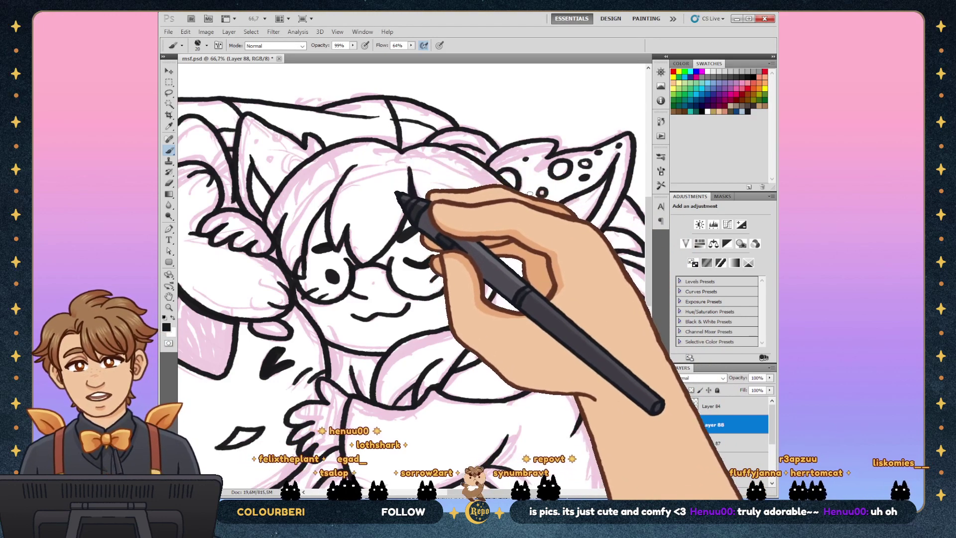
scroll(413, 279, "up", 3)
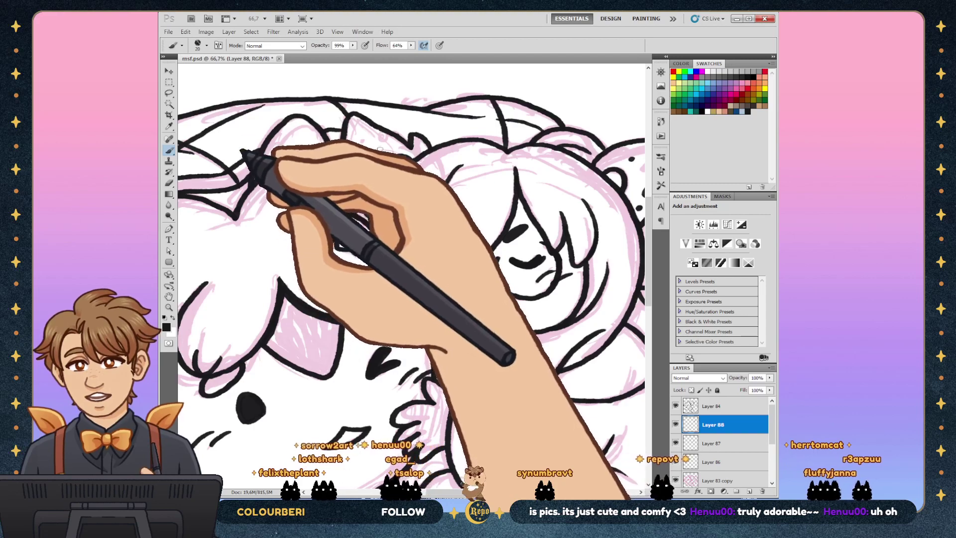
left_click_drag(379, 139, 384, 135)
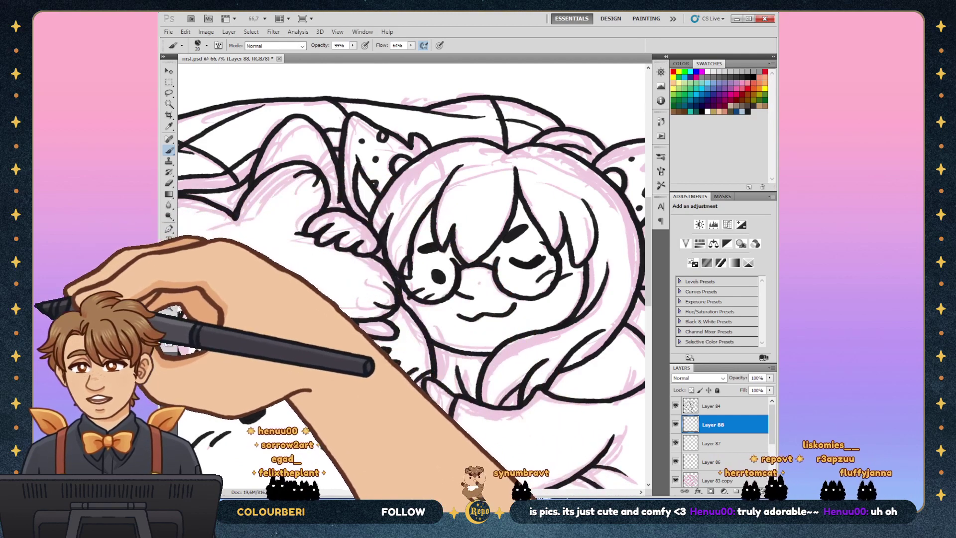
Step: Hide the pink sketch and place the fg character reference image above Layer 84
left_click(169, 307)
left_click(304, 356, "alt")
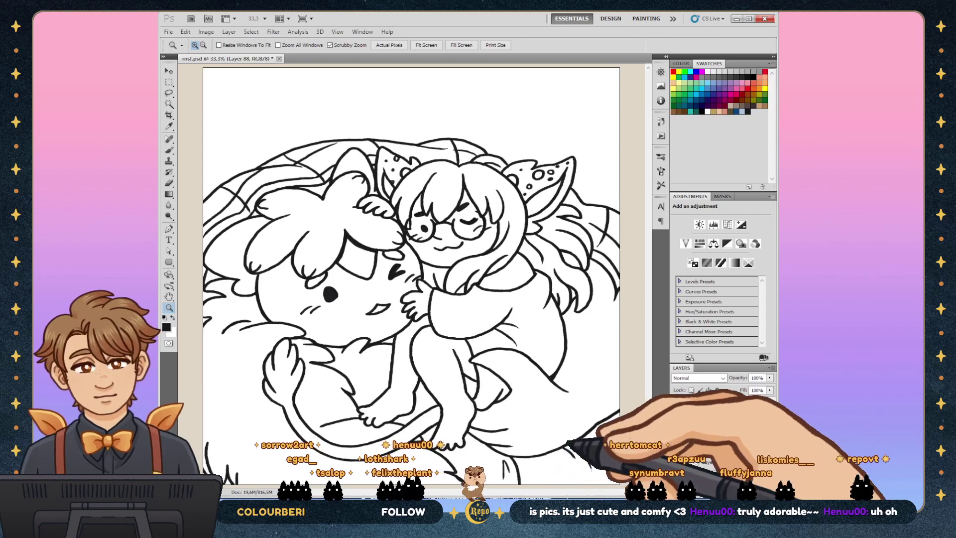
left_click(737, 406)
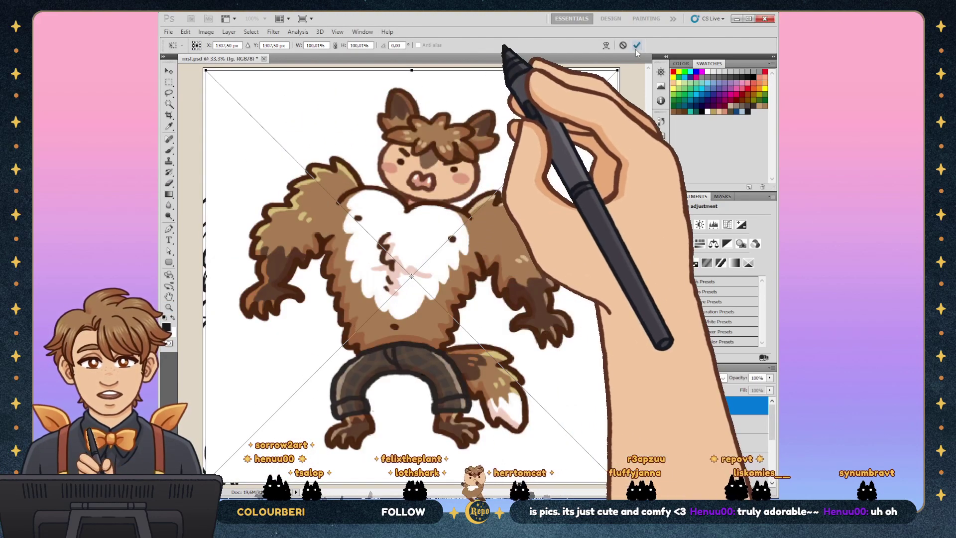
Step: Sample the reference character's peach skin and brown fur as the two working colours, and hide the fg layer
key("i")
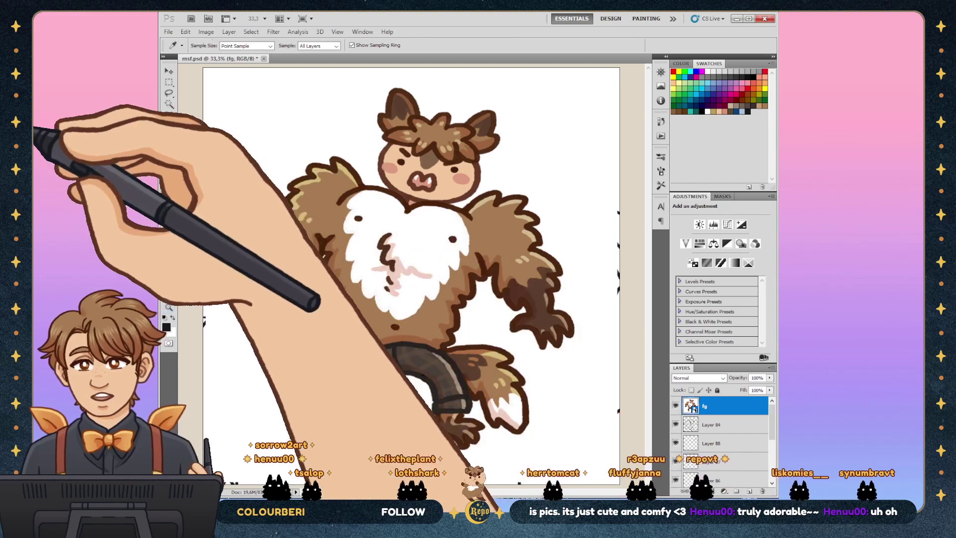
left_click(428, 189)
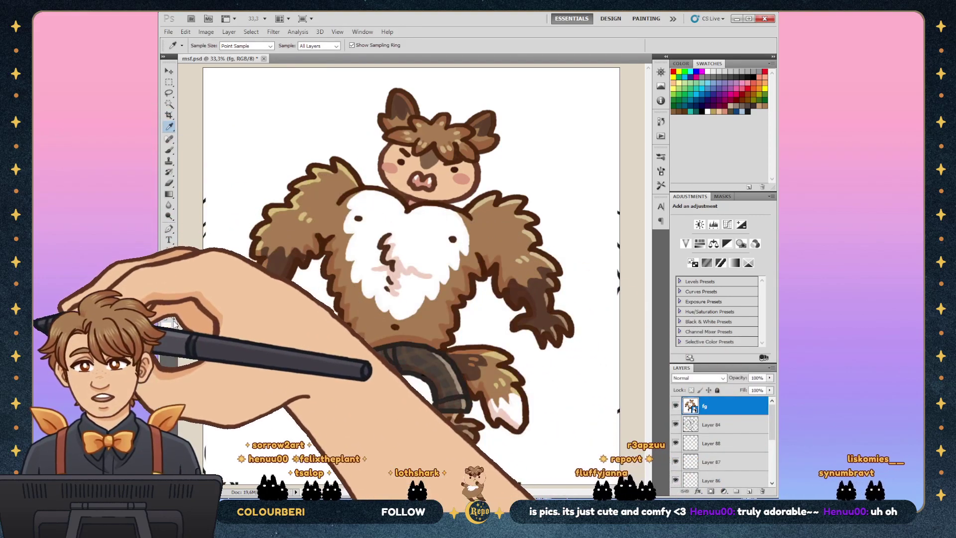
key("x")
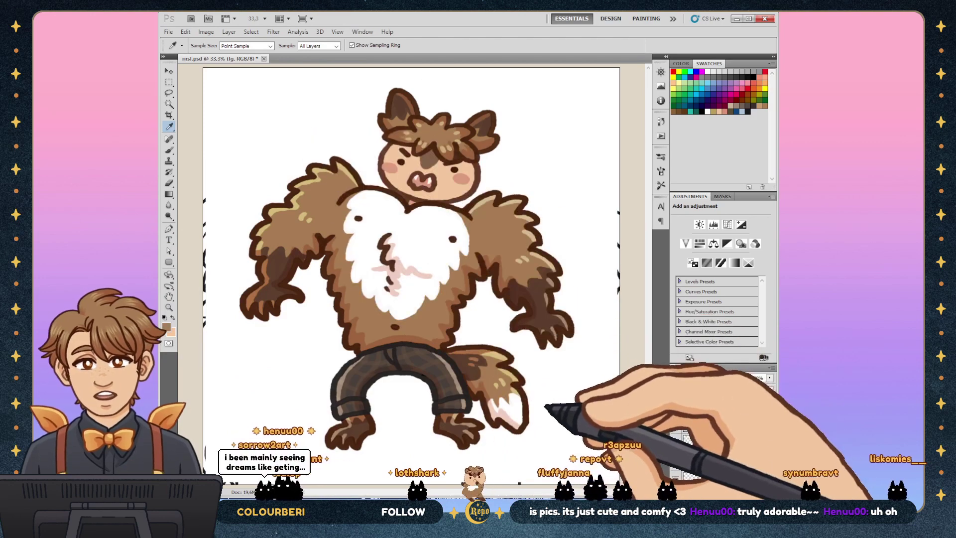
left_click(675, 406)
Step: Select the bigger character's hair, fur and tail areas on Layer 84 with the Magic Wand, adding each enclosed region
left_click(712, 425)
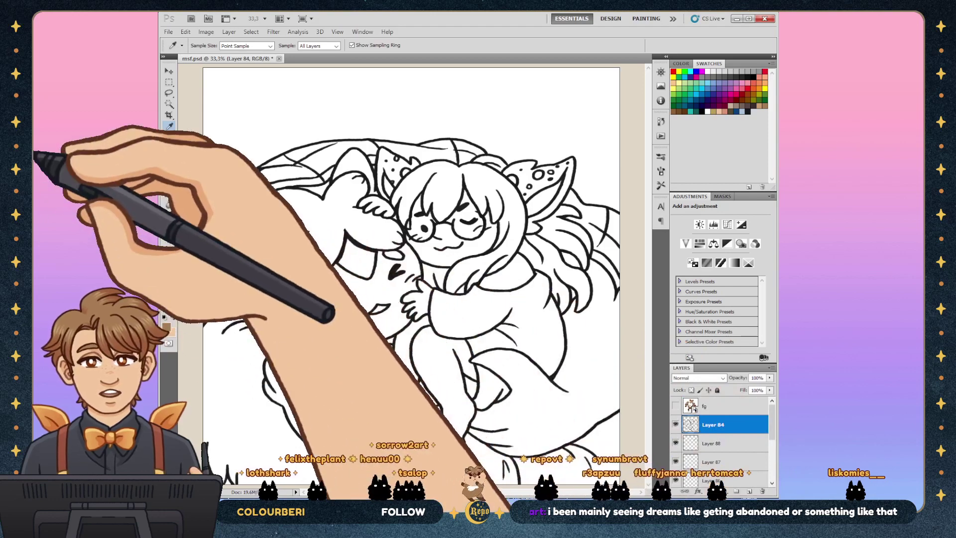
key("w")
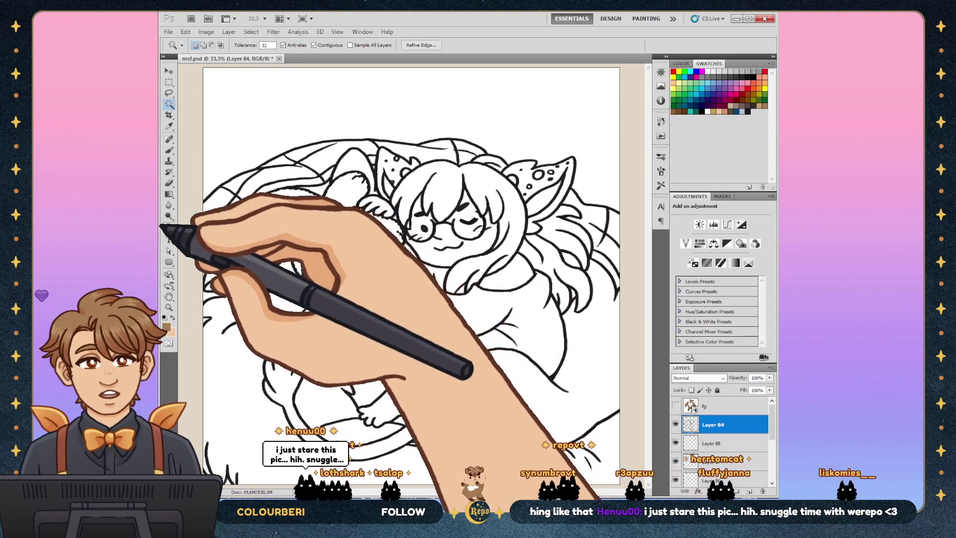
key("shift")
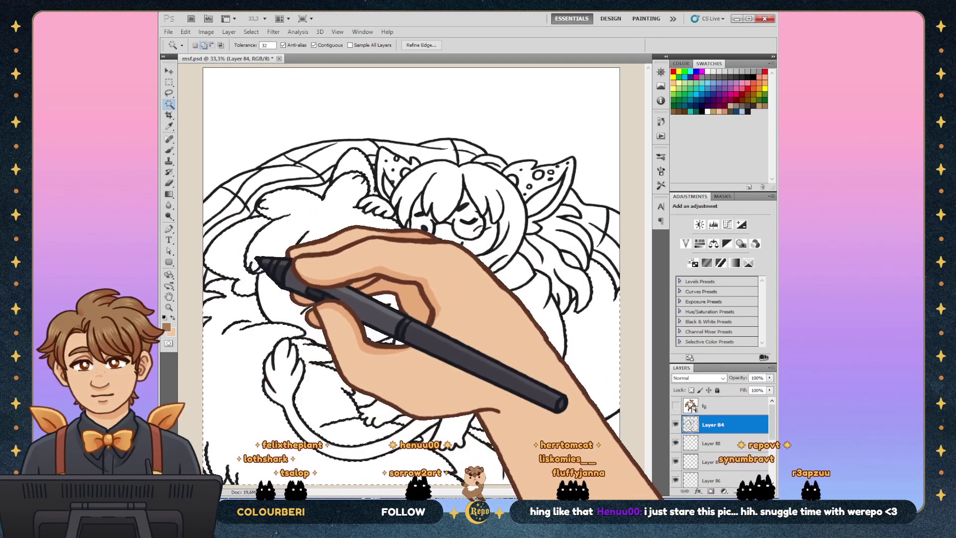
Step: Add a new layer beneath Layer 86, fill it with the brown fur colour and mask it to the selected areas
left_click(711, 443)
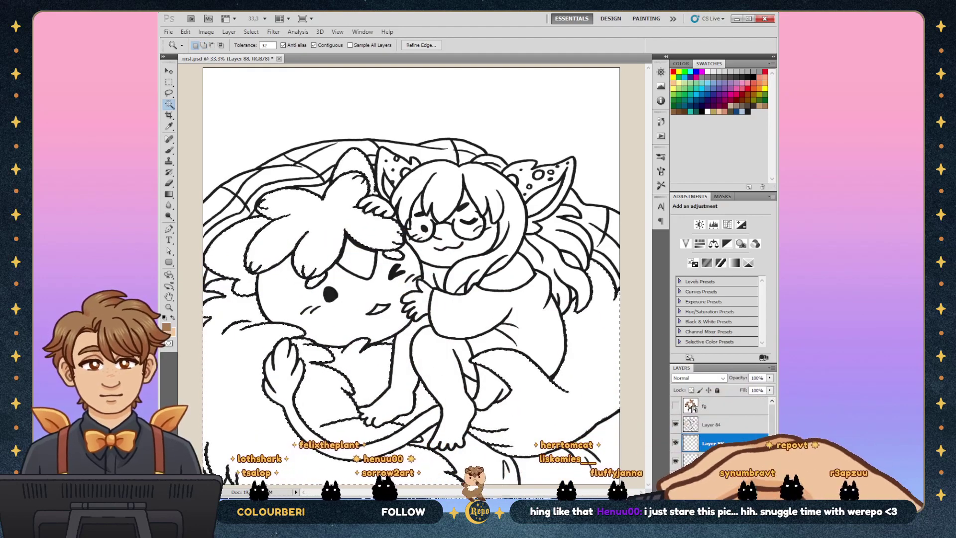
left_click(717, 442)
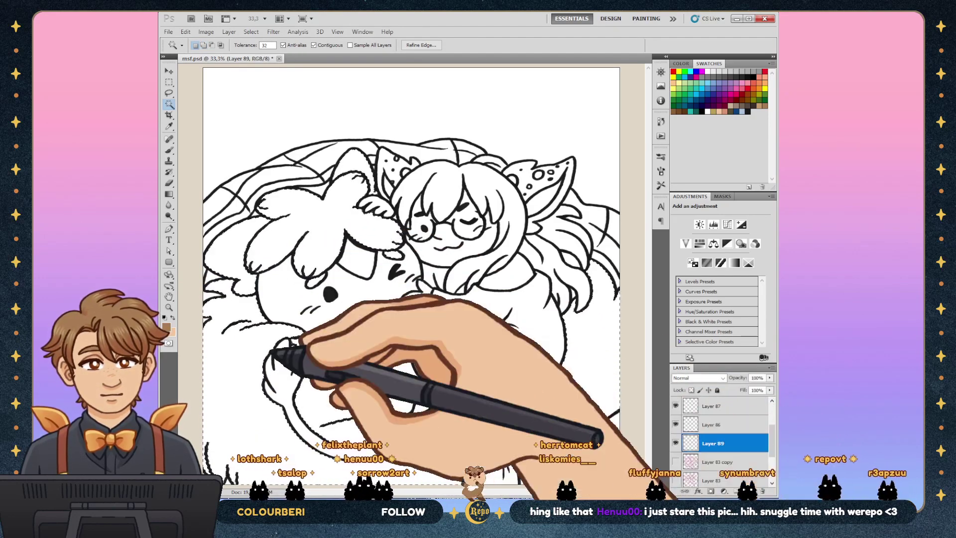
key("g")
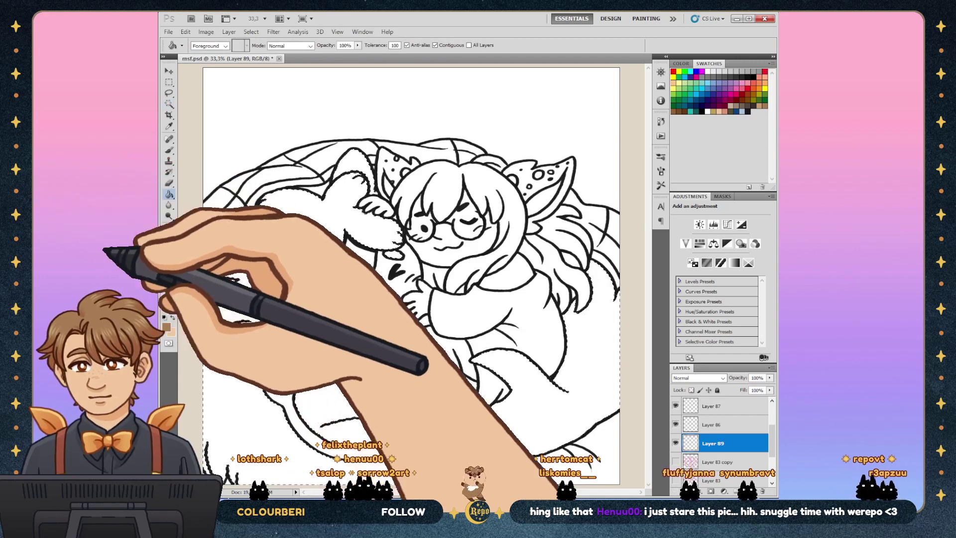
left_click(222, 310)
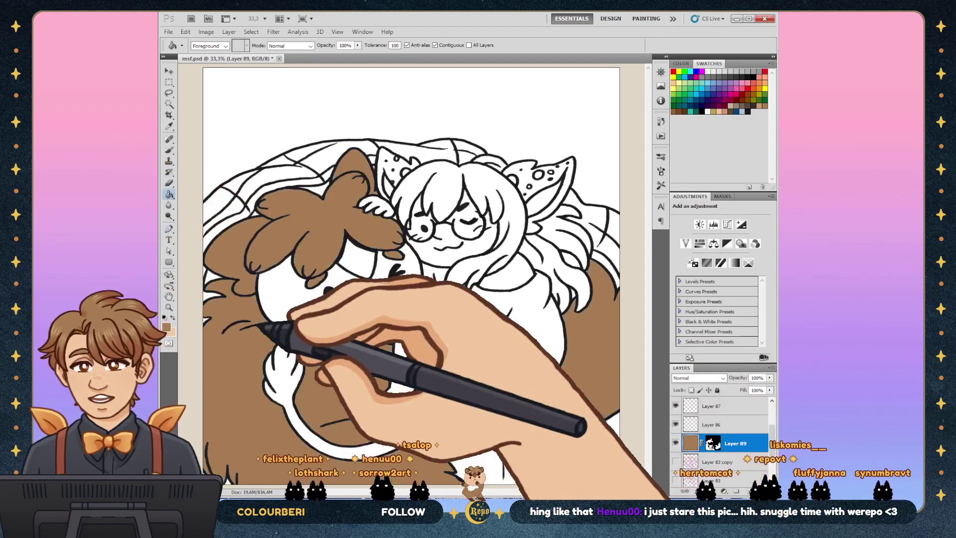
Step: Fill the missed fur areas around the bigger character's chest and curled tail with white on Layer 89's mask
left_click(713, 443)
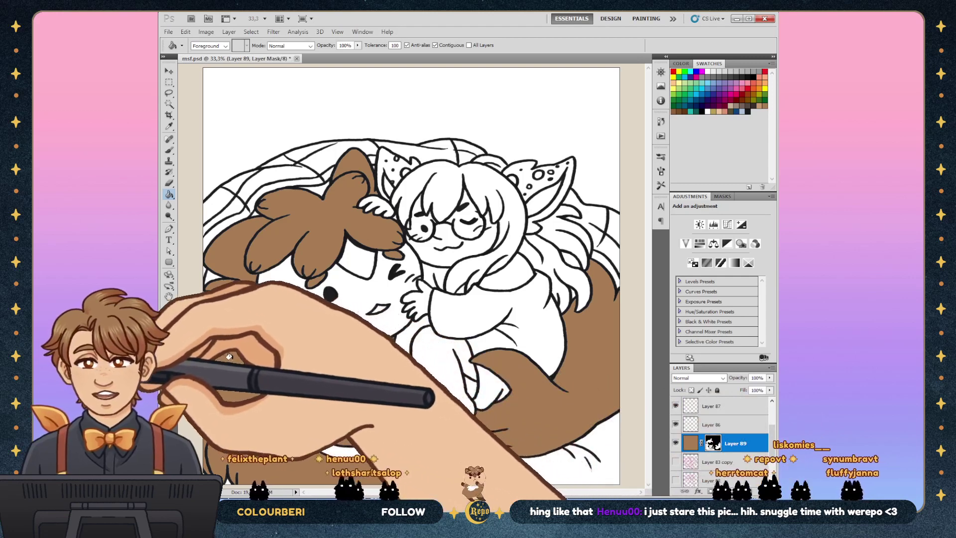
left_click(307, 378)
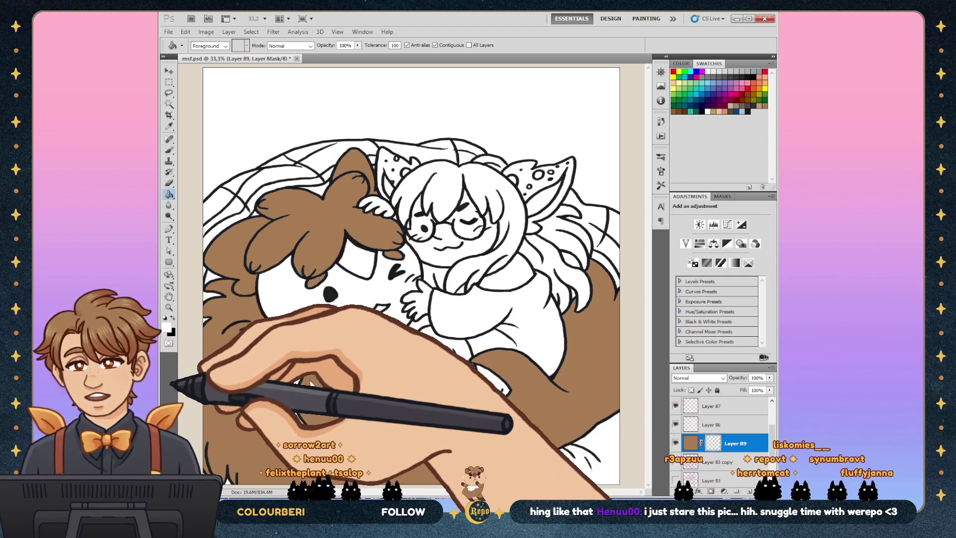
left_click(309, 383)
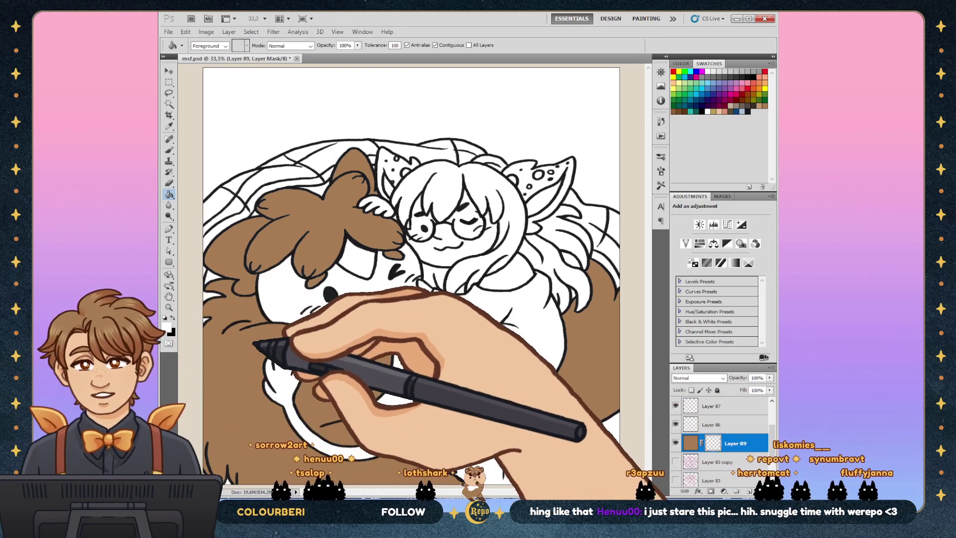
left_click(285, 401)
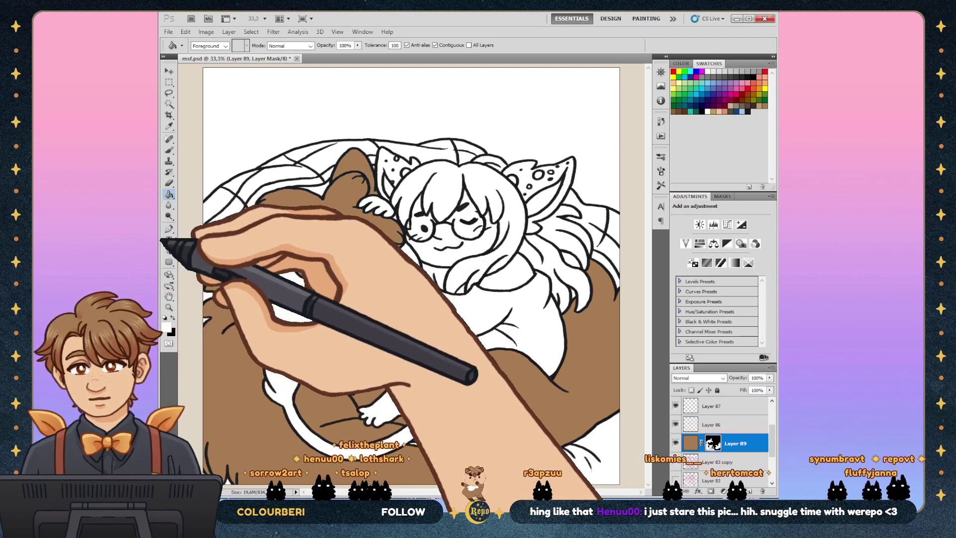
key("alt+BackSpace")
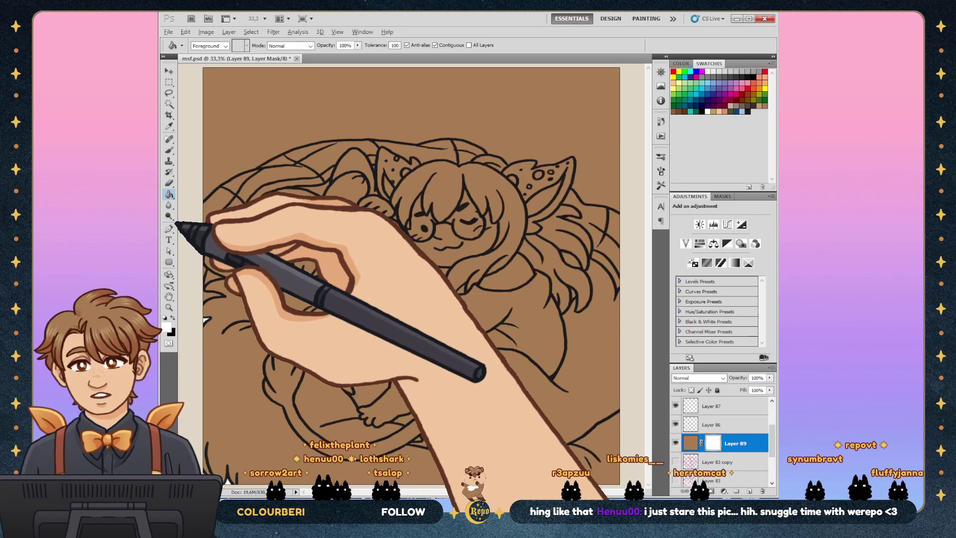
key("ctrl+BackSpace")
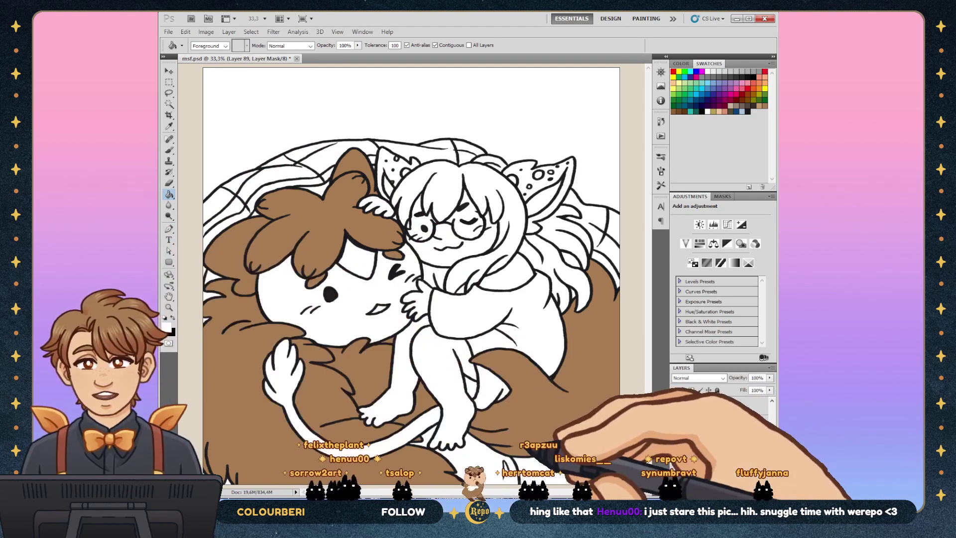
Step: Select the bigger character's face from Layer 84's line art and colour it peach on a new masked layer above Layer 89
left_click(712, 424)
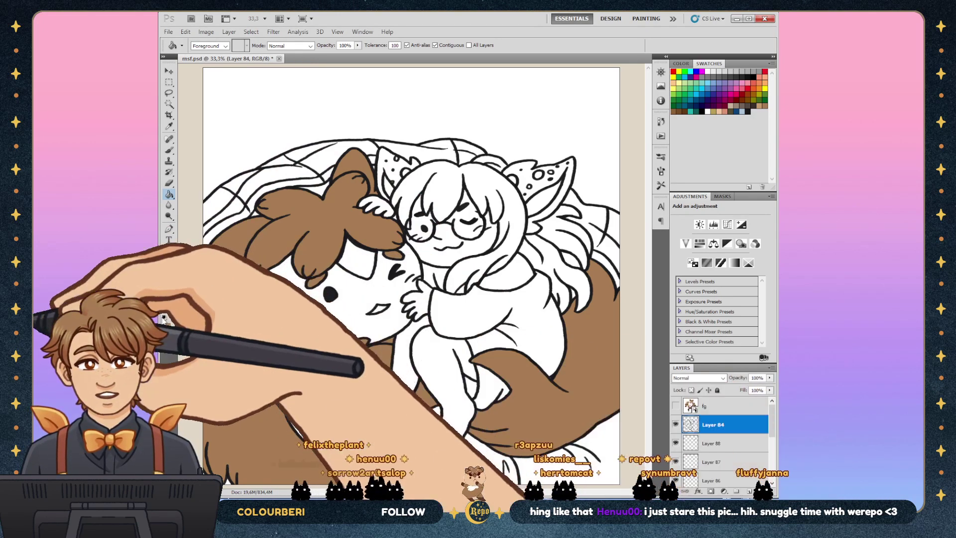
key("w")
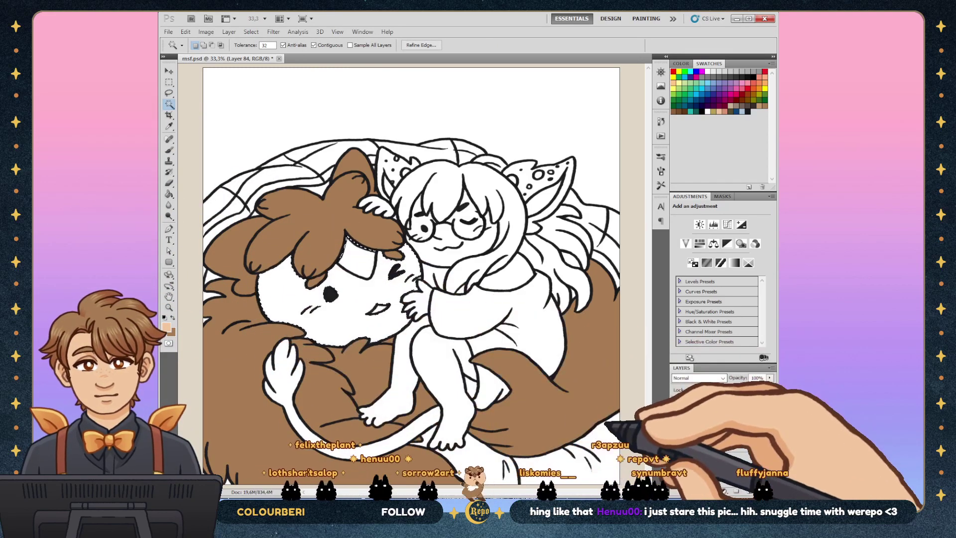
left_click(735, 424)
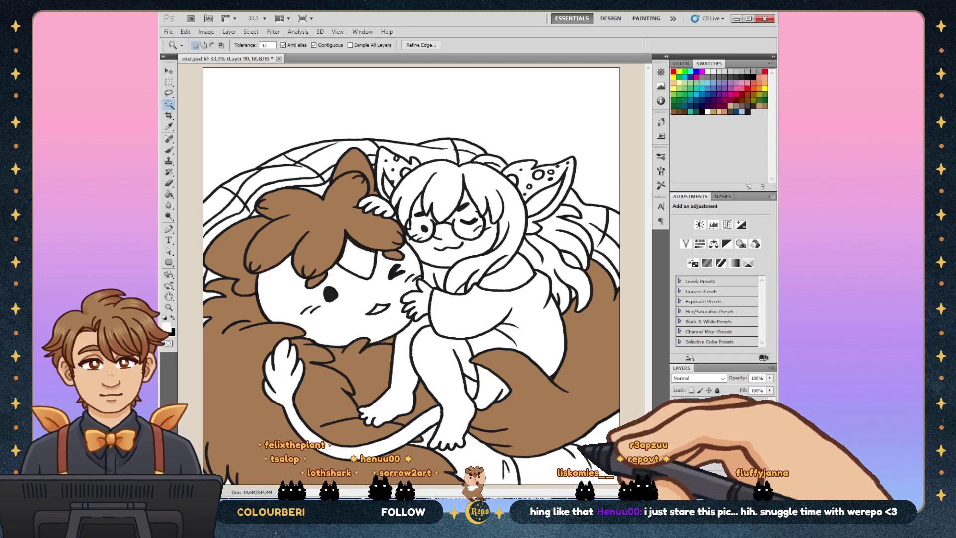
left_click(711, 491)
key("g")
left_click(235, 285)
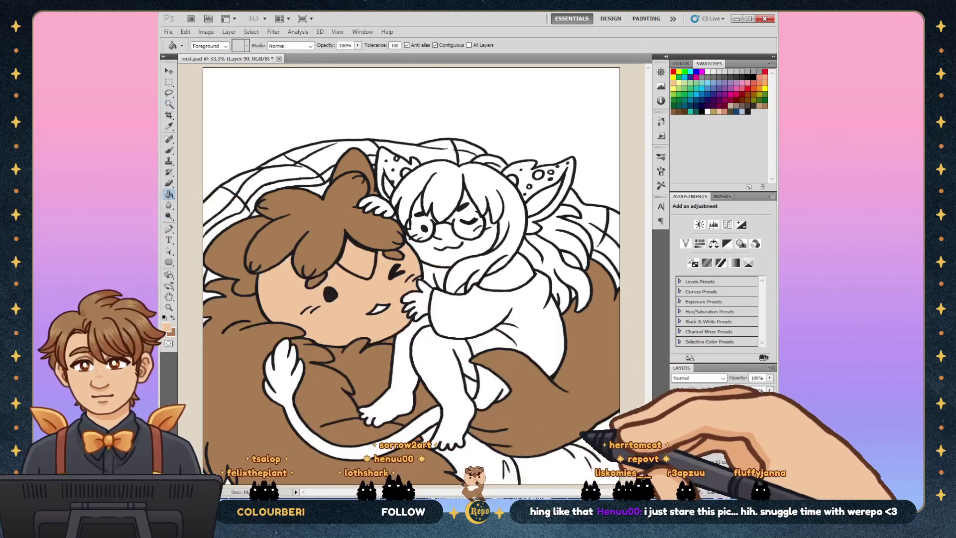
left_click(713, 424)
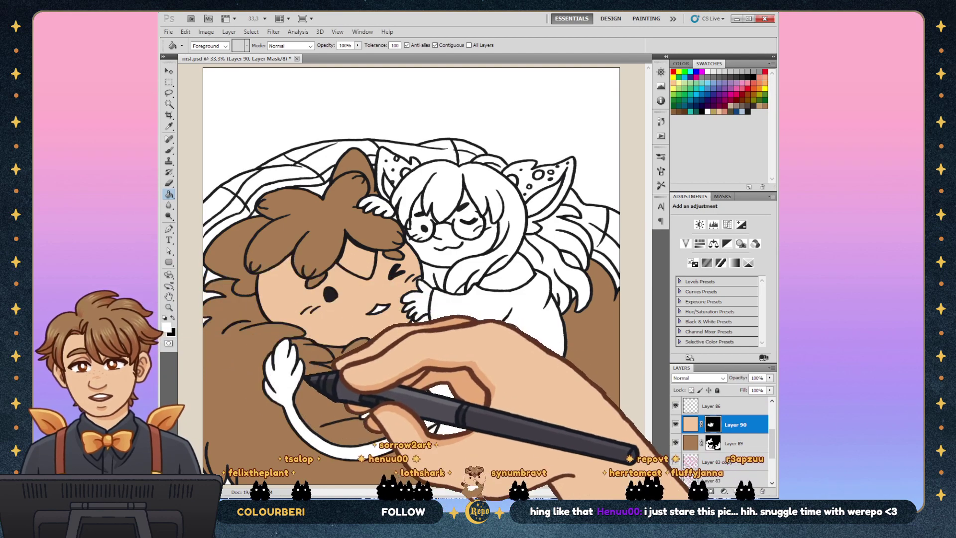
left_click(713, 442)
key("b")
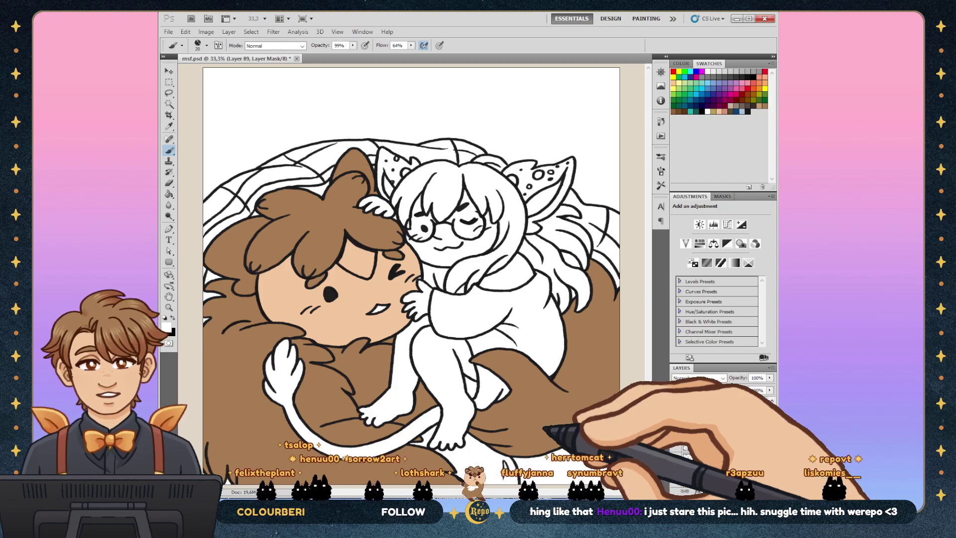
Step: Recolour the forehead marking's outline on Layer 86 with the reference's dark brown and fill the marking with the same colour
key("ctrl+z")
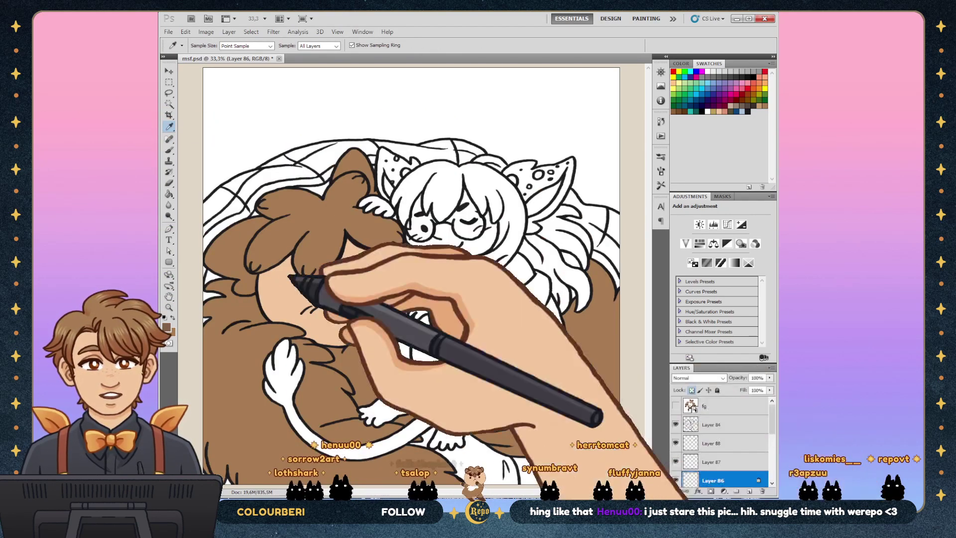
key("g")
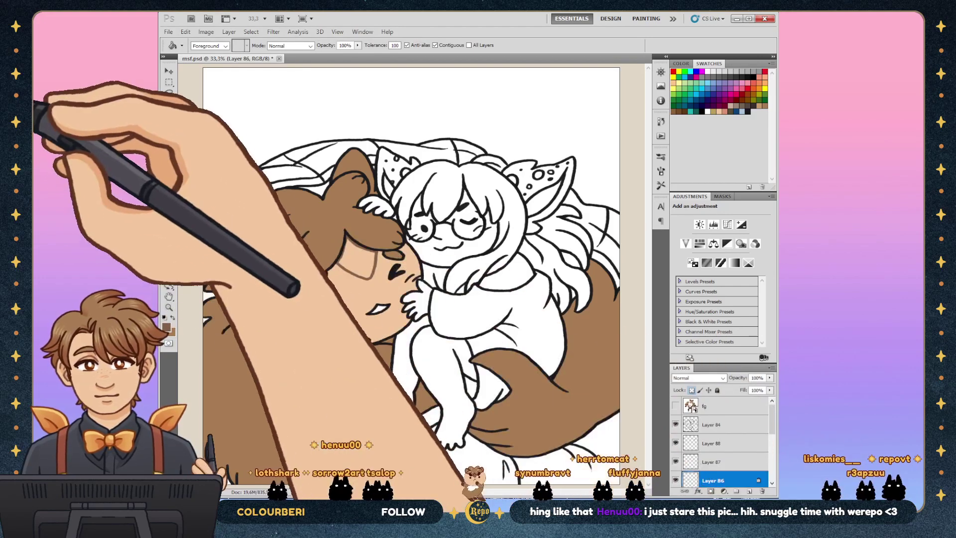
key("w")
key("g")
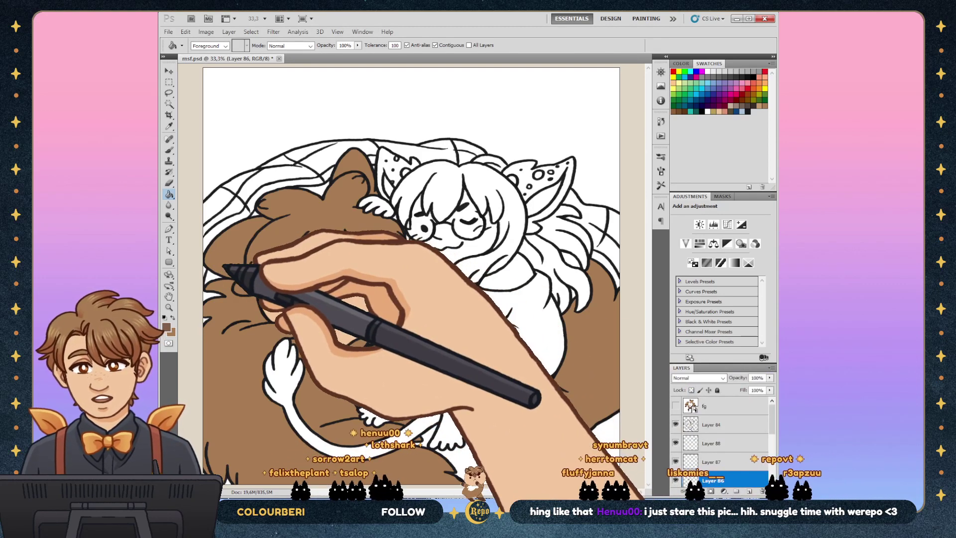
key("w")
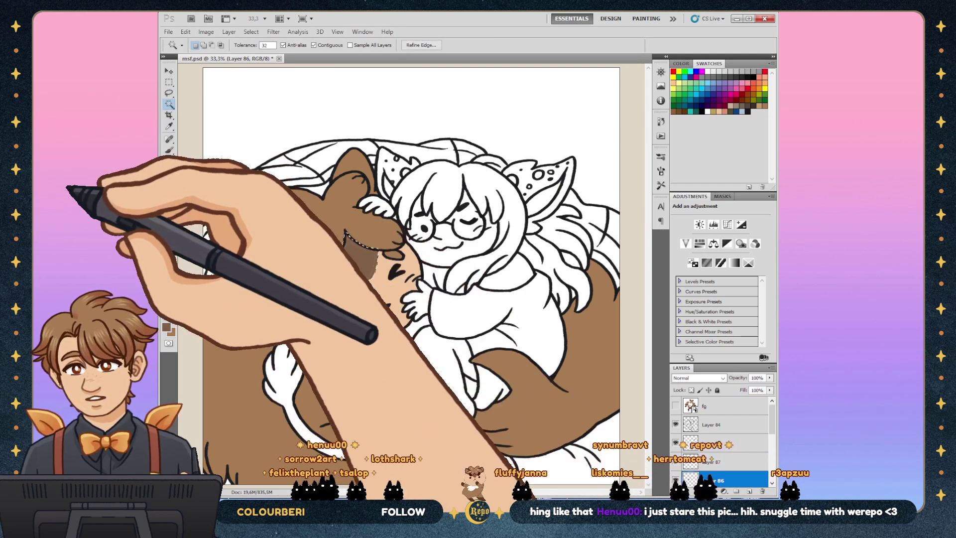
key("g")
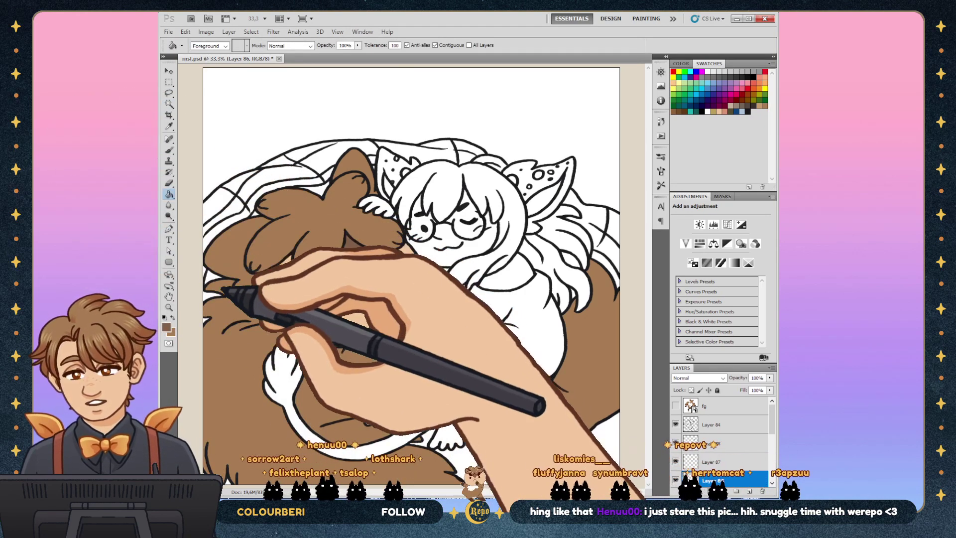
key("z")
key("ctrl+plus")
key("ctrl+plus")
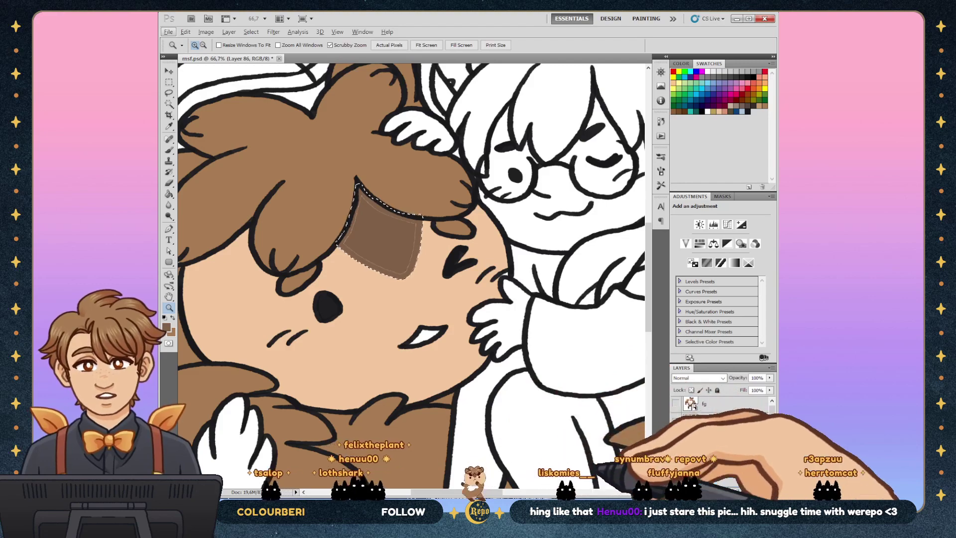
key("ctrl+d")
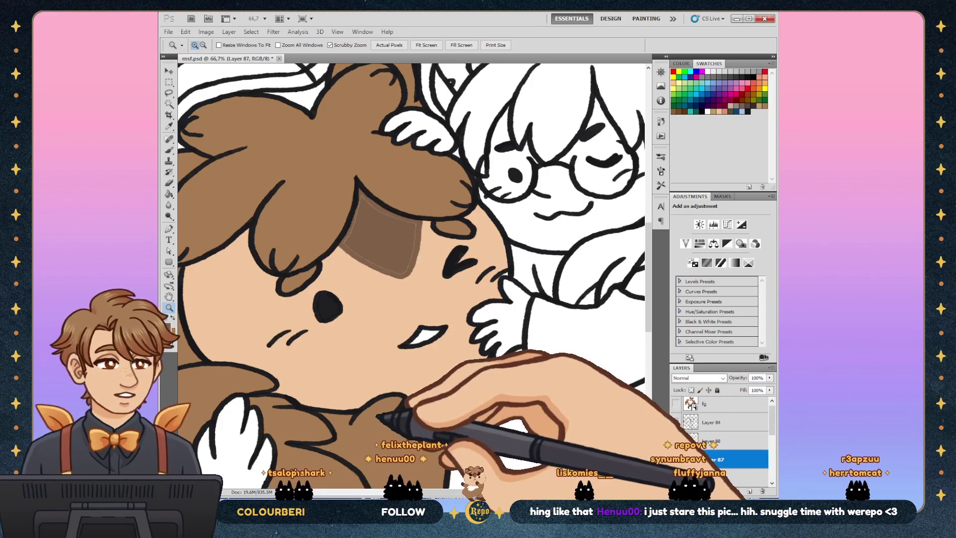
Step: Sample the salmon pink from the reference character's face as the foreground colour and hide the fg layer
key("b")
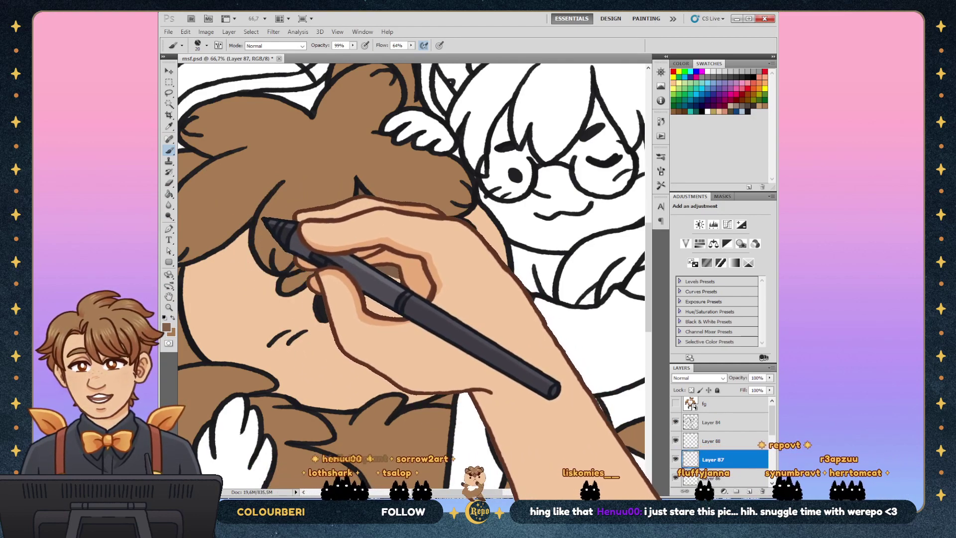
scroll(491, 346, "down", 10)
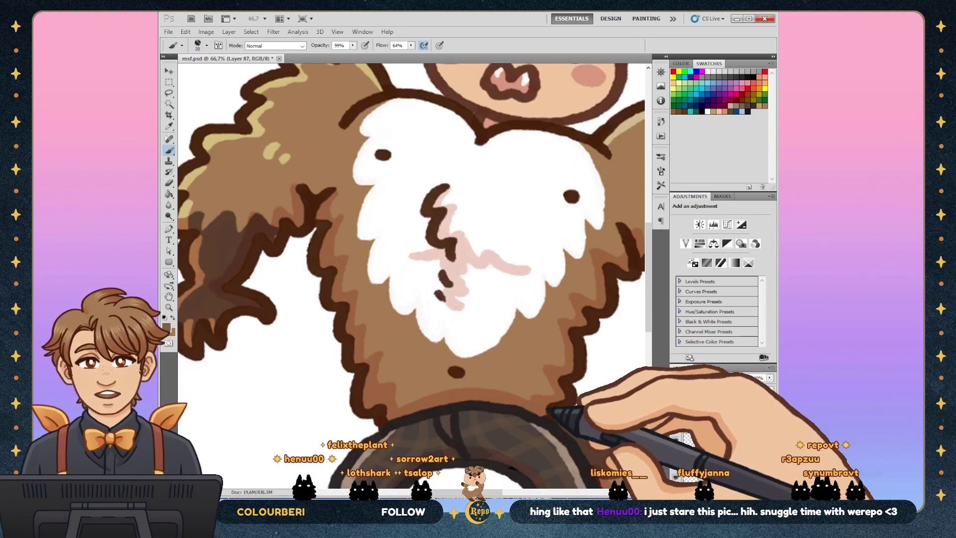
scroll(413, 274, "up", 5)
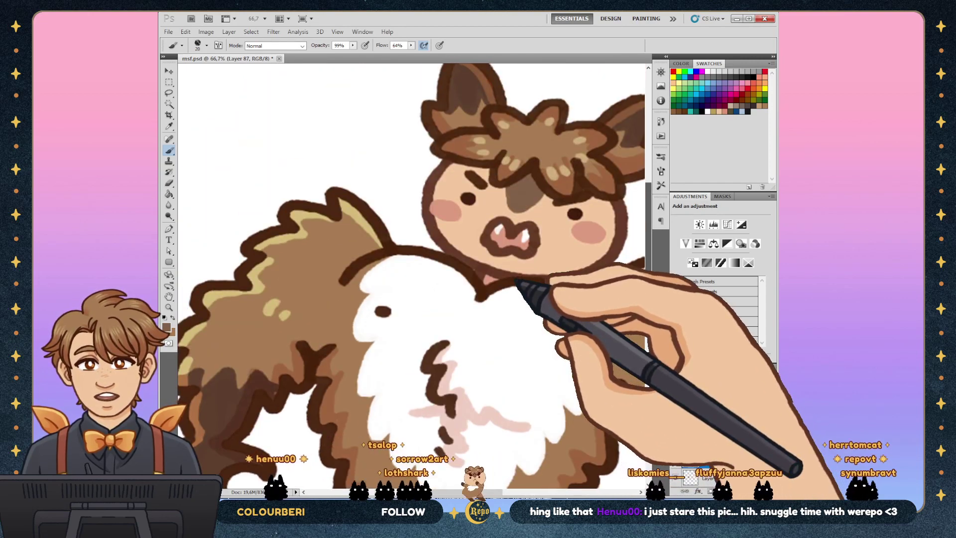
scroll(414, 273, "down", 1)
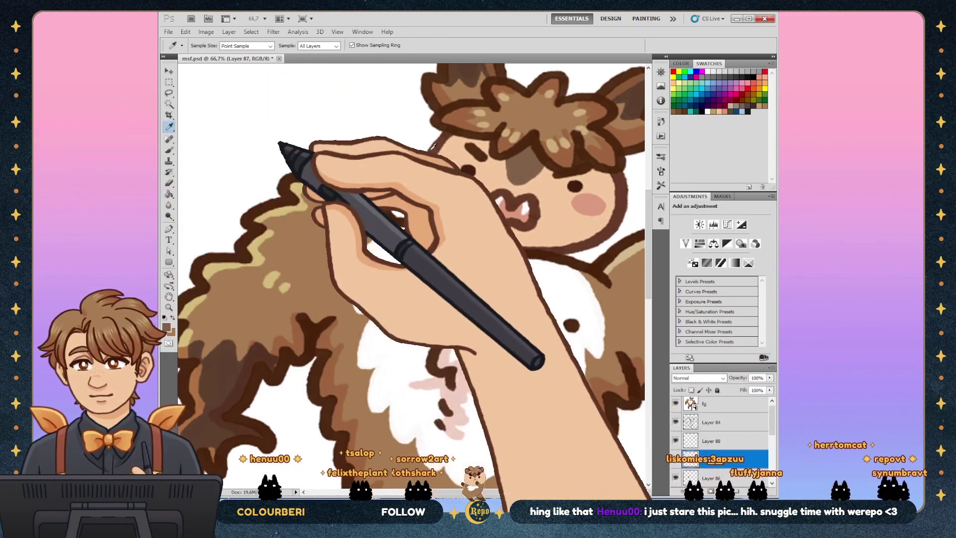
key("i")
left_click(438, 162)
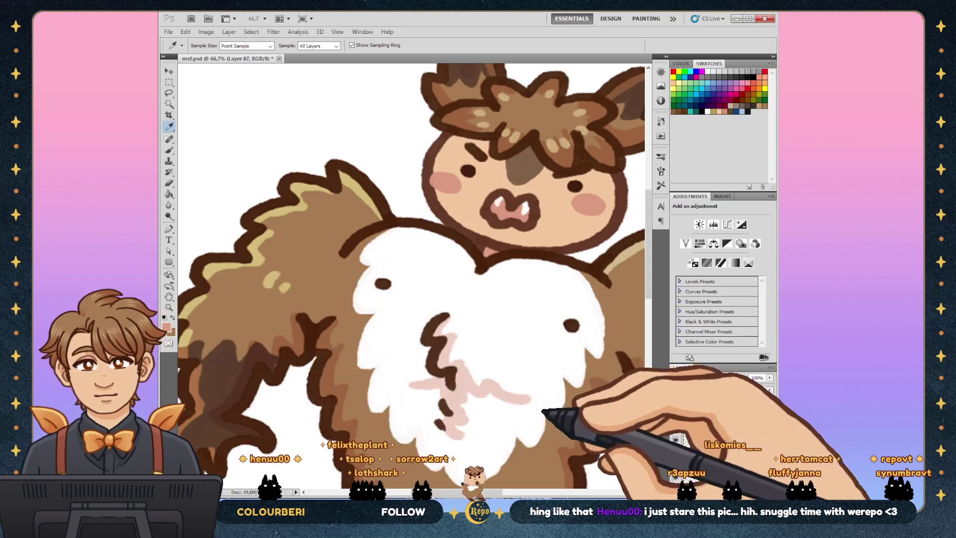
left_click(676, 403)
key("z")
key("ctrl+minus")
key("ctrl+minus")
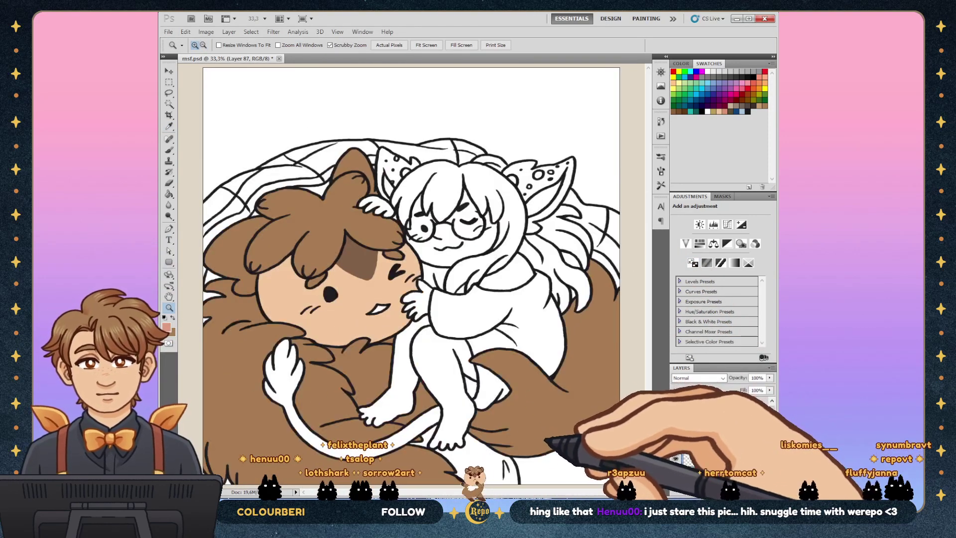
Step: Select the bigger character's mouth on Layer 84 and colour it salmon pink on a new masked layer above Layer 90
key("alt+bracketright")
key("alt+bracketright")
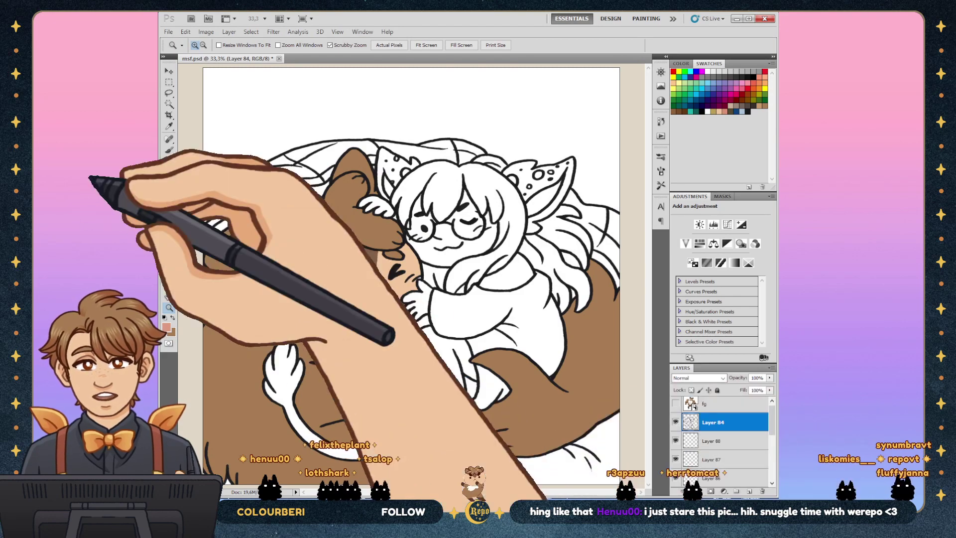
key("w")
key("ctrl+a")
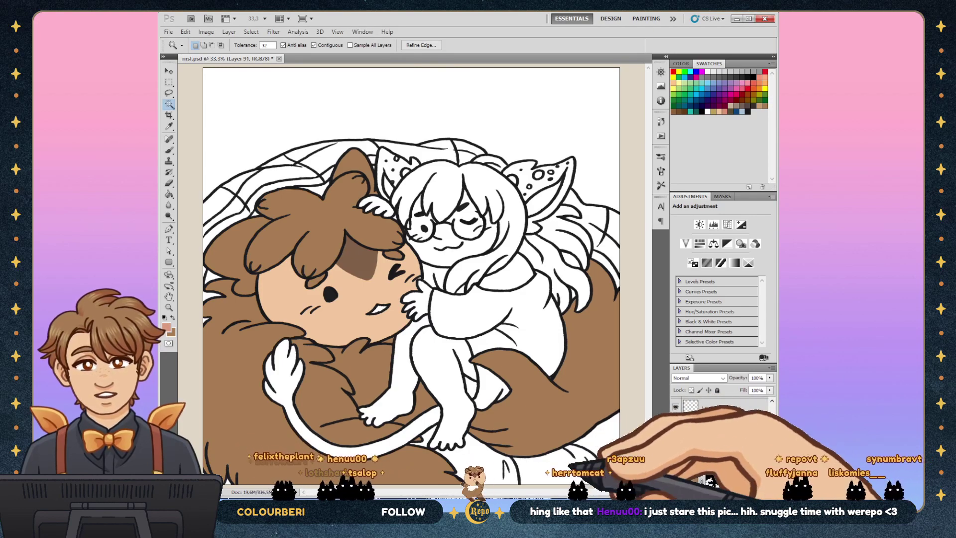
key("g")
left_click(379, 310)
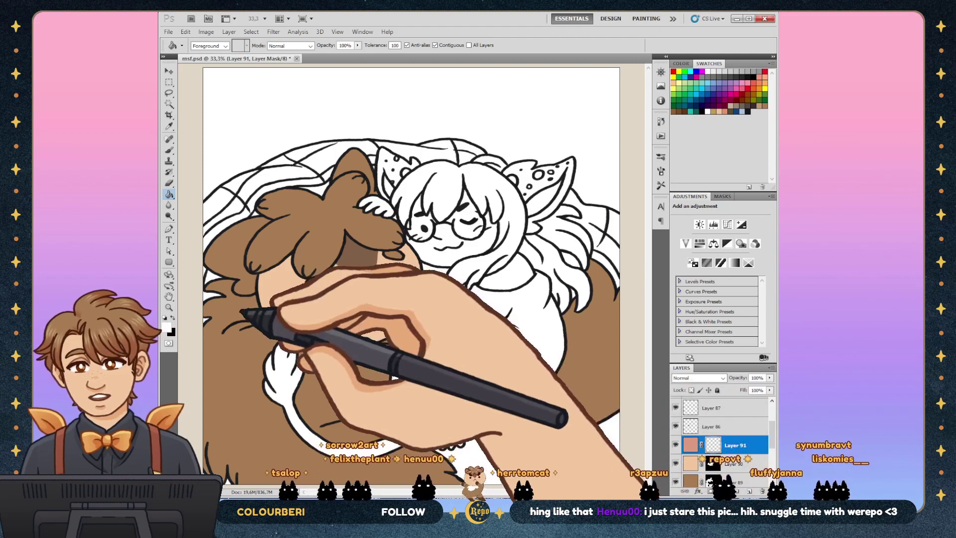
key("b")
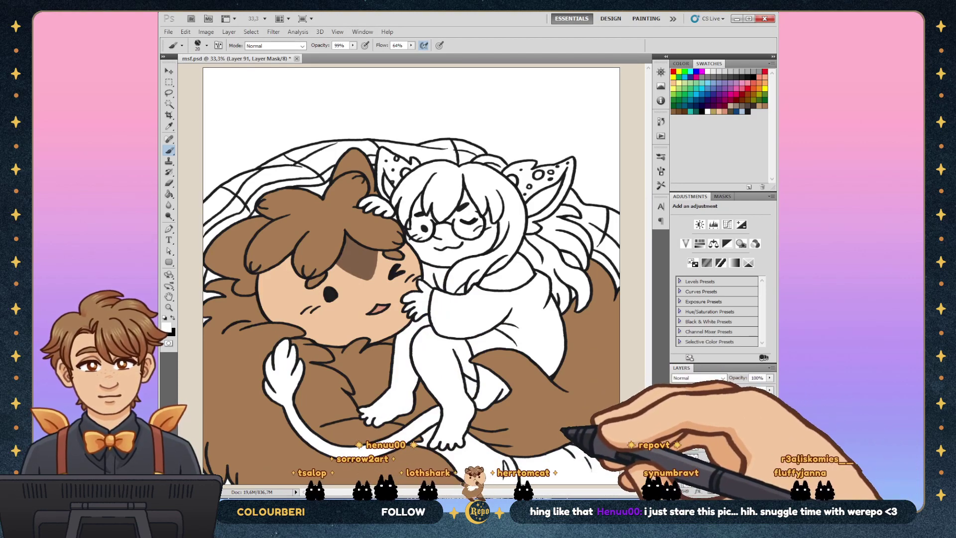
Step: Lock Layer 84's transparent pixels and recolour the bigger character's blush lines on both cheeks salmon pink
left_click(713, 425)
key("g")
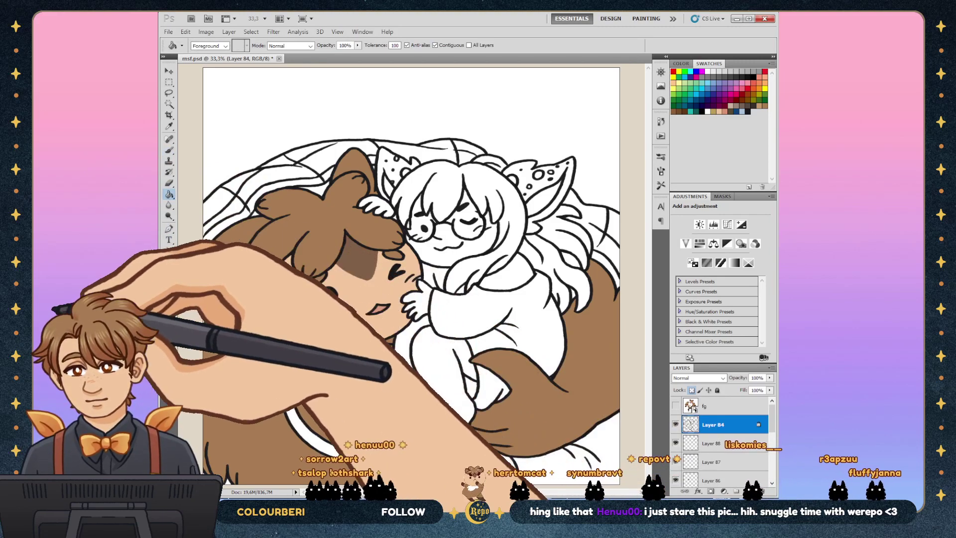
key("z")
left_click(393, 289)
key("b")
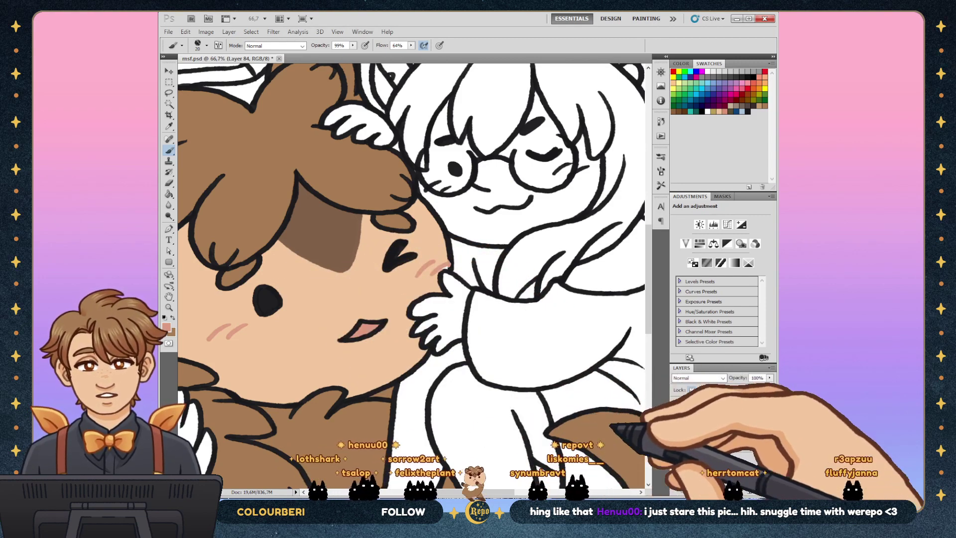
Step: Touch up the face area on Layer 90's mask using white
left_click(712, 445)
key("d")
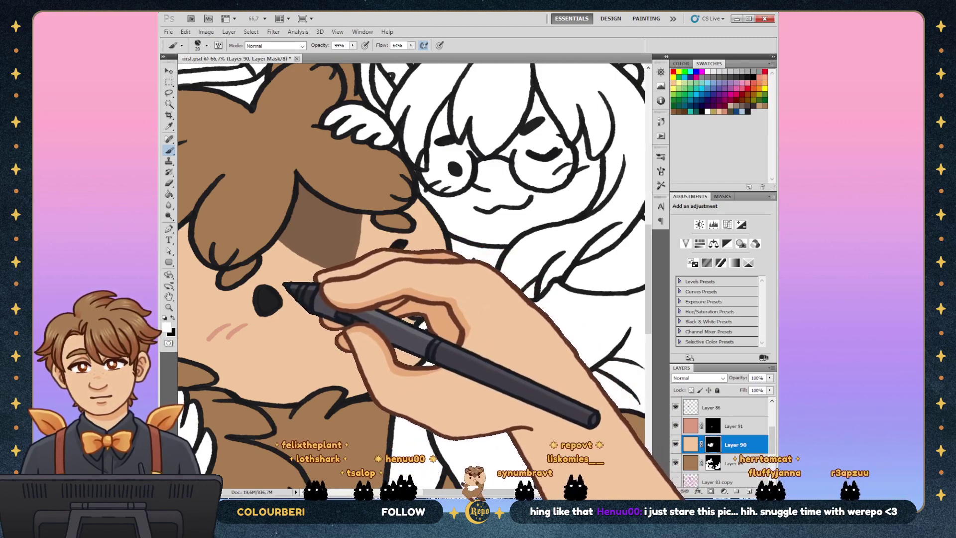
left_click(169, 309)
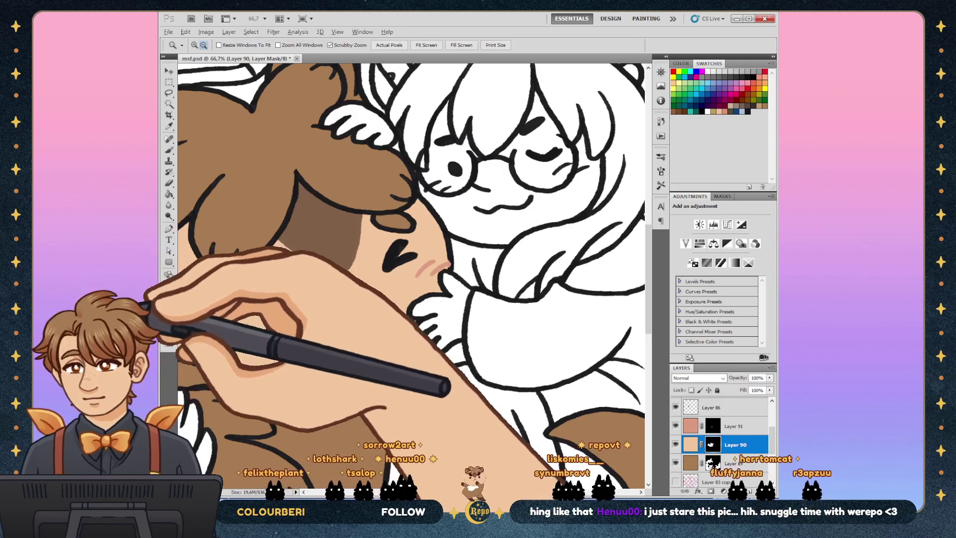
left_click(438, 394, "alt")
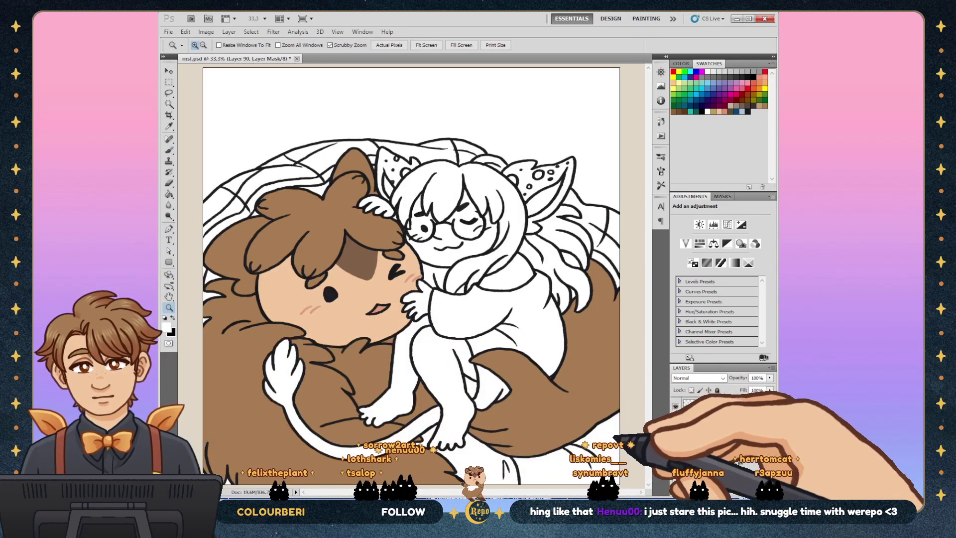
Step: Add a new layer above Layer 91 at 50% opacity and shade the face with soft salmon-pink radial gradients masked to it
left_click(722, 426)
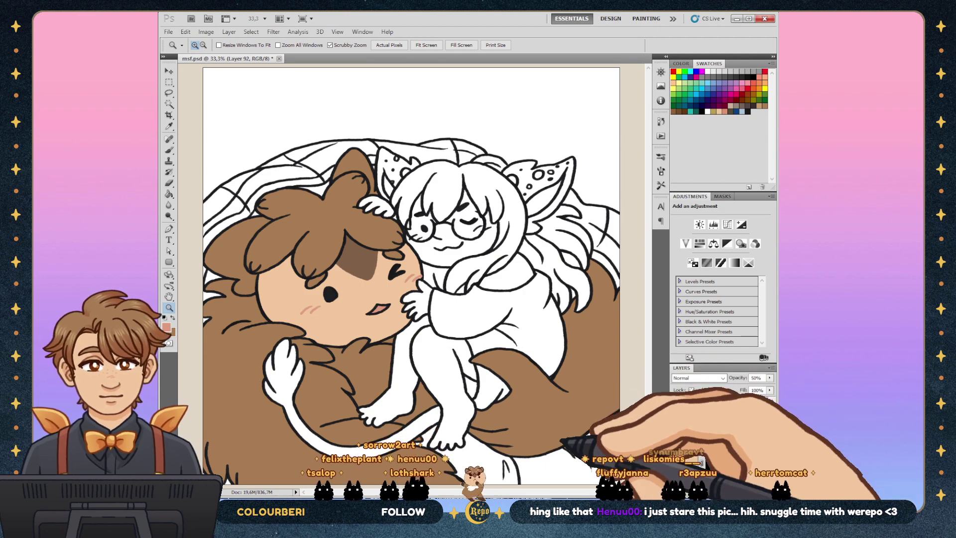
key("g")
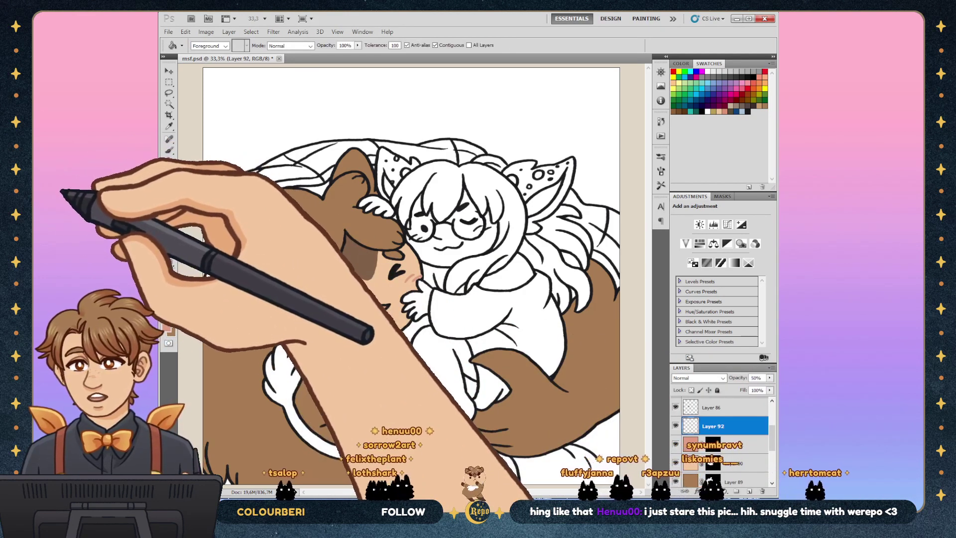
key("shift+g")
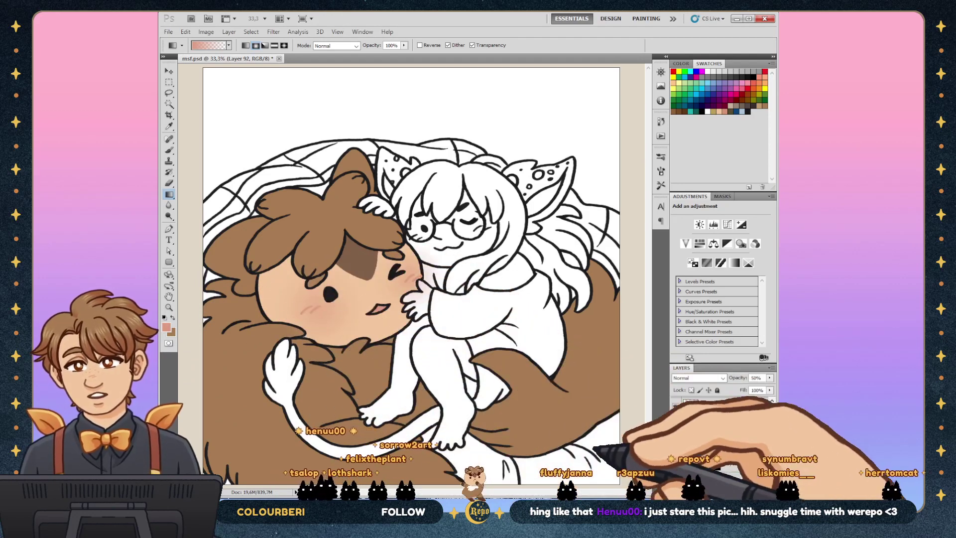
key("ctrl+d")
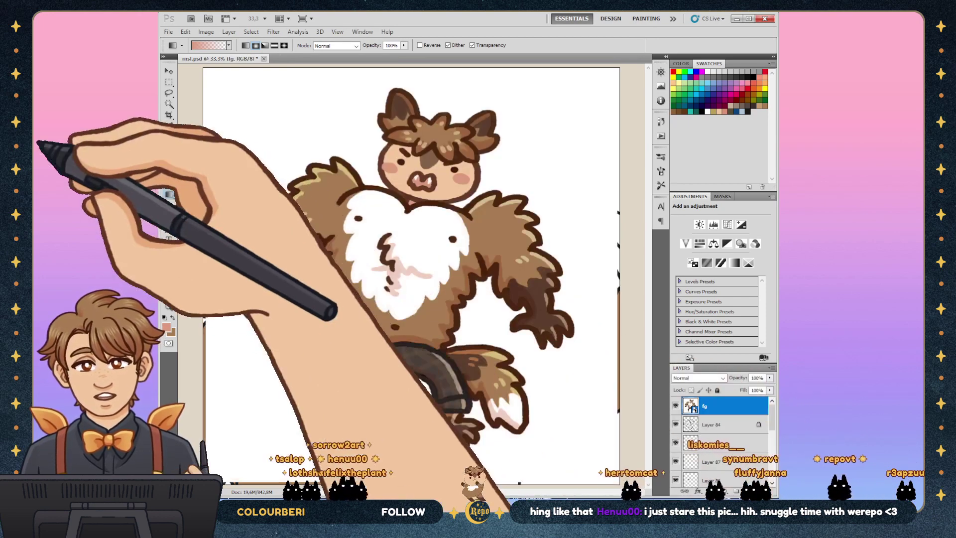
Step: Sample the dark brown from the fg reference and colour the bigger character's ears with it on Layer 89
key("i")
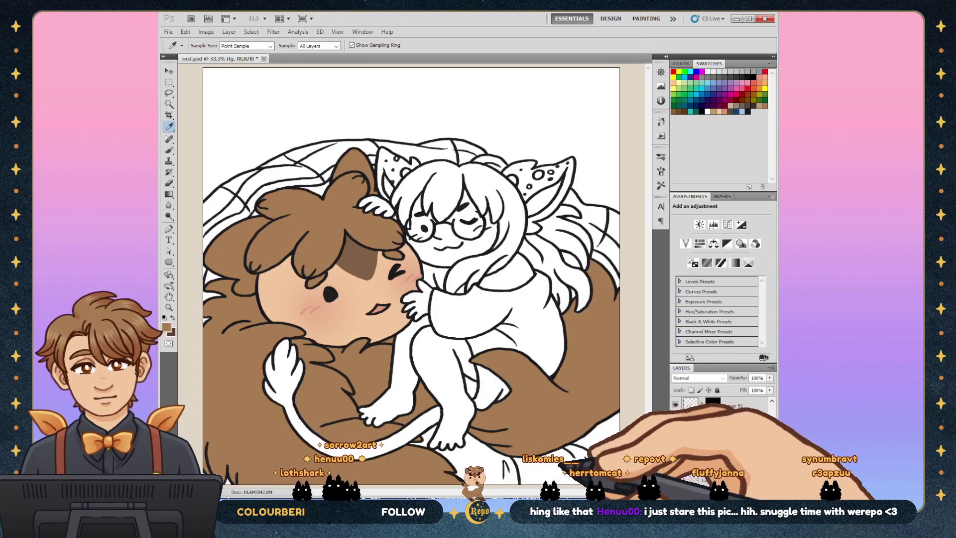
left_click(735, 461)
key("b")
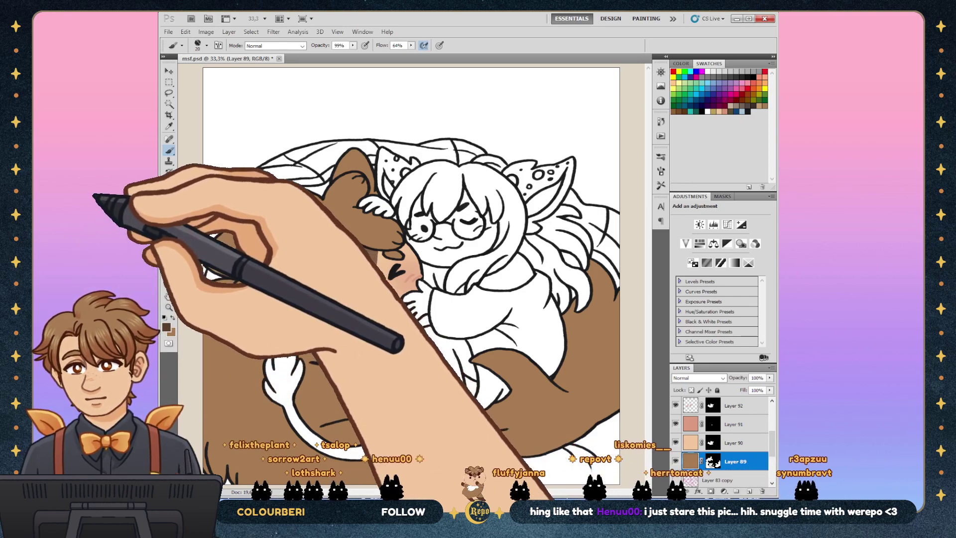
key("w")
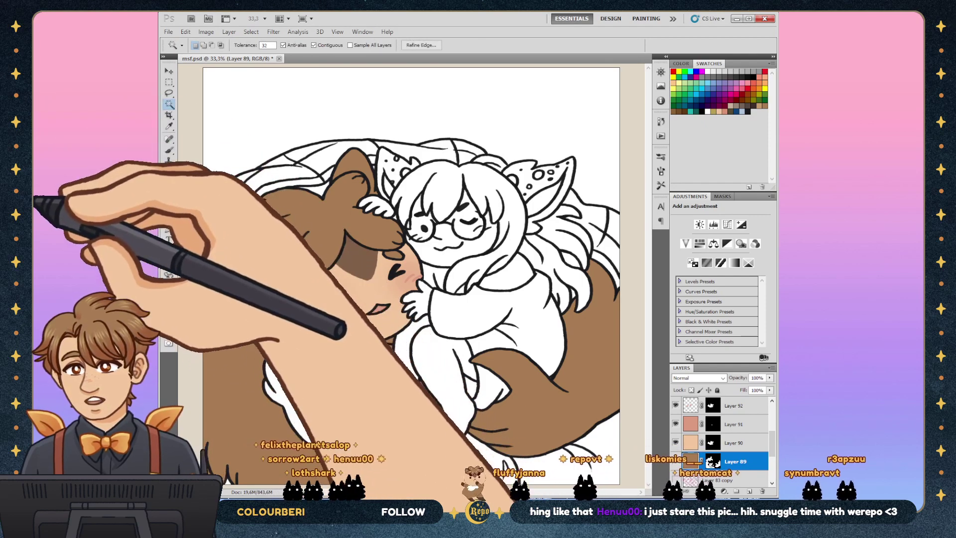
key("g")
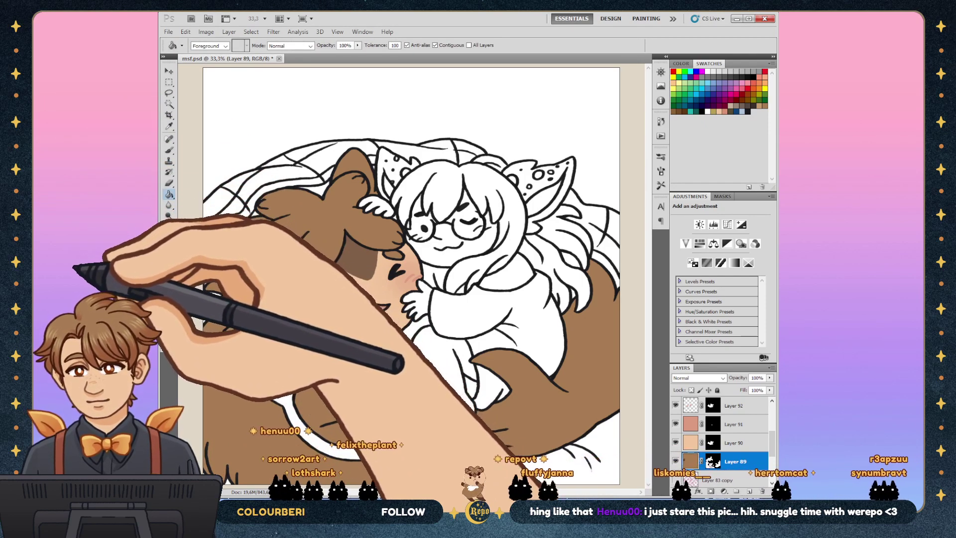
key("b")
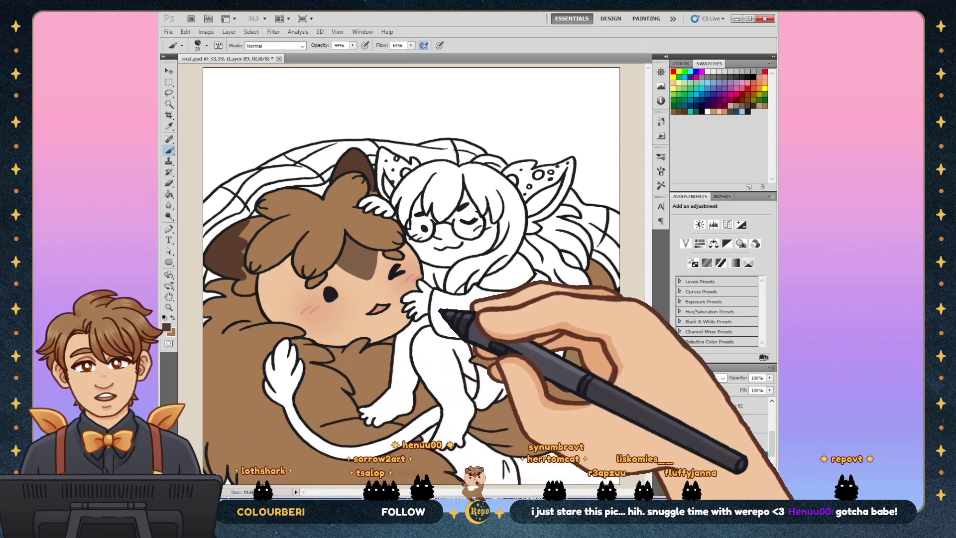
key("w")
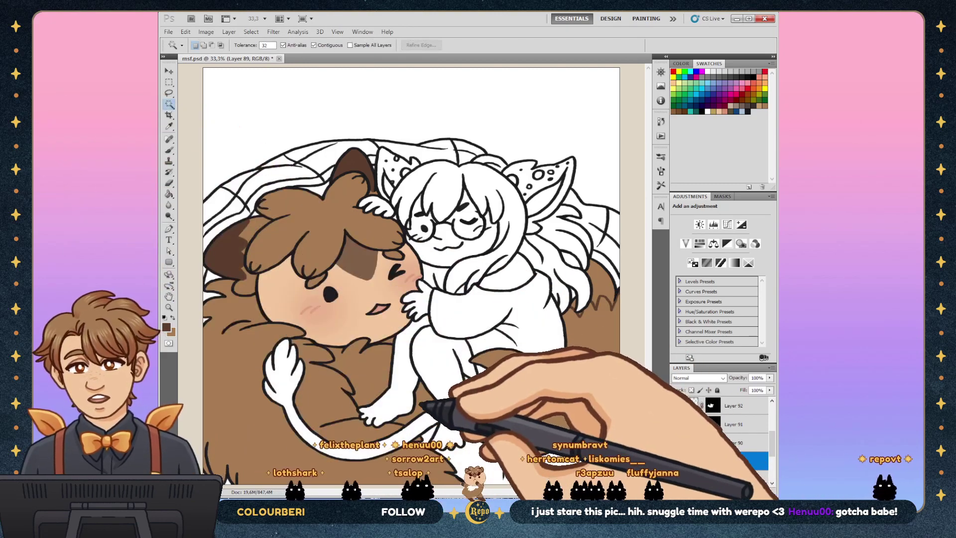
left_click(399, 100)
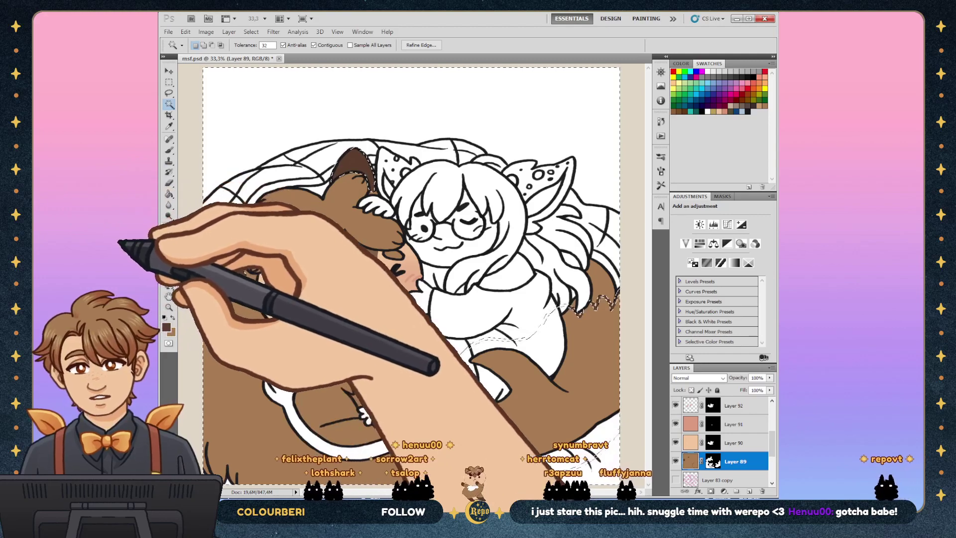
key("ctrl+d")
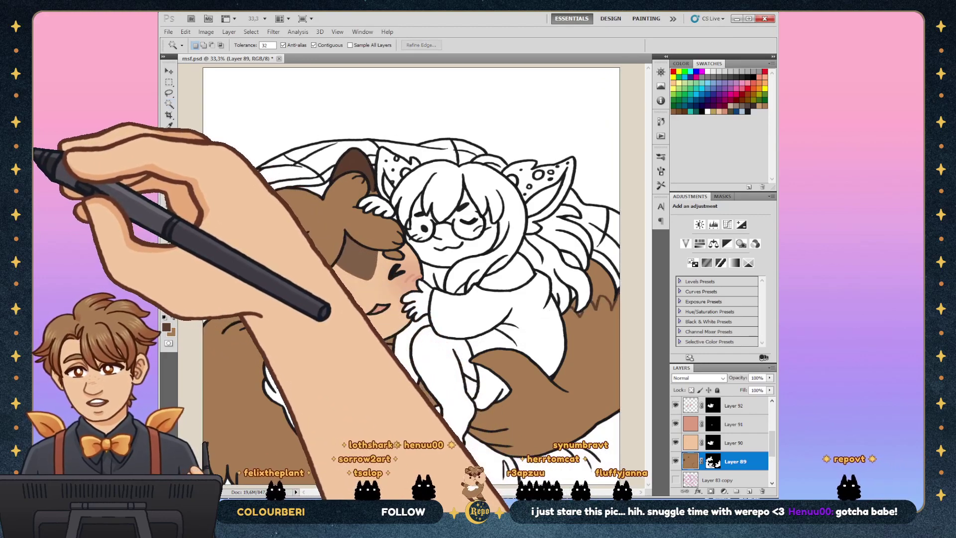
Step: Paint the bigger character's tail dark brown beyond its jagged fur edge on Layer 89, enlarging the brush to 100
key("b")
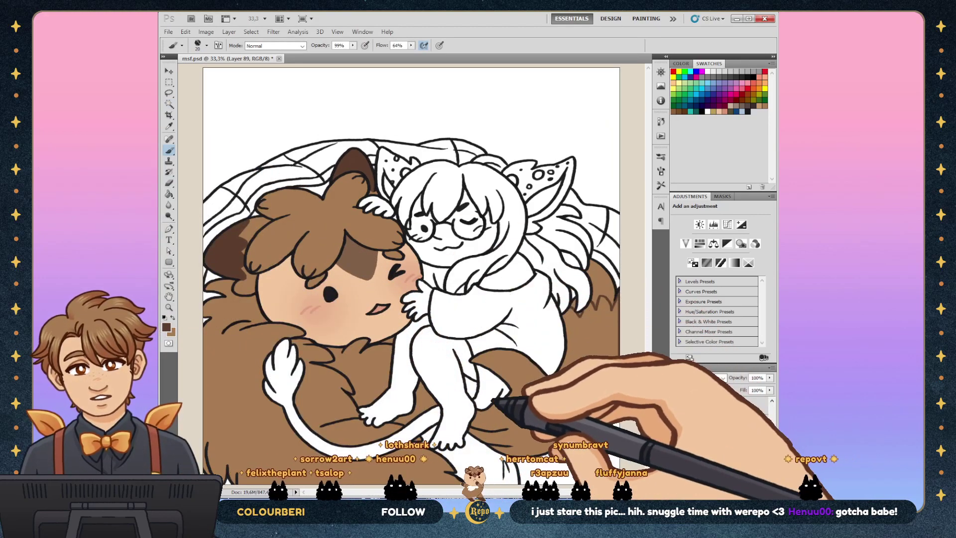
key("w")
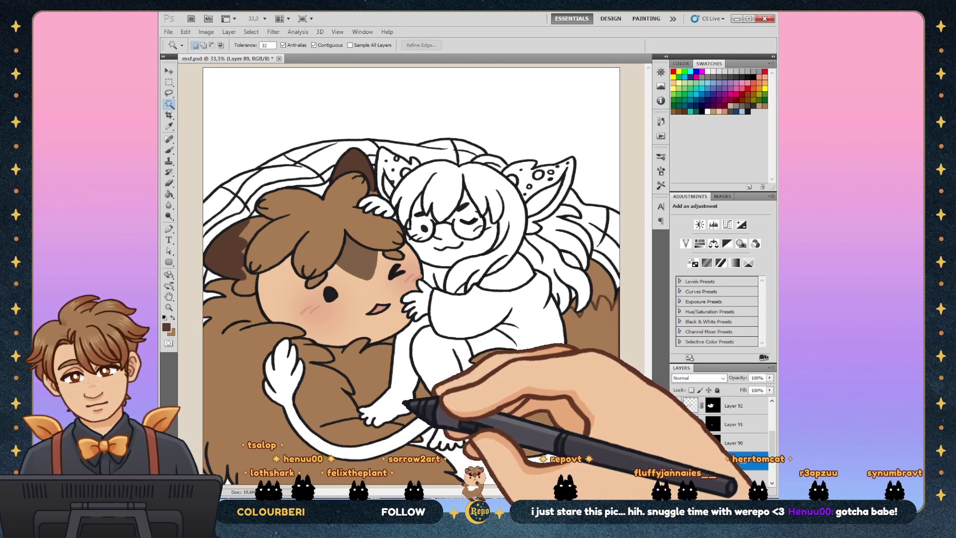
key("b")
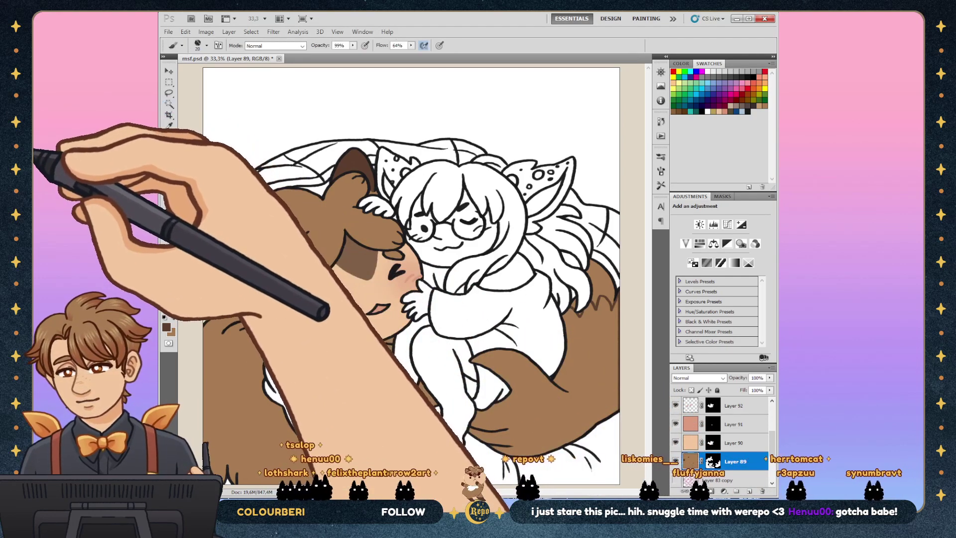
key("bracketright")
key("bracketright")
key("bracketright")
key("bracketright")
key("bracketright")
key("bracketright")
key("bracketright")
key("bracketright")
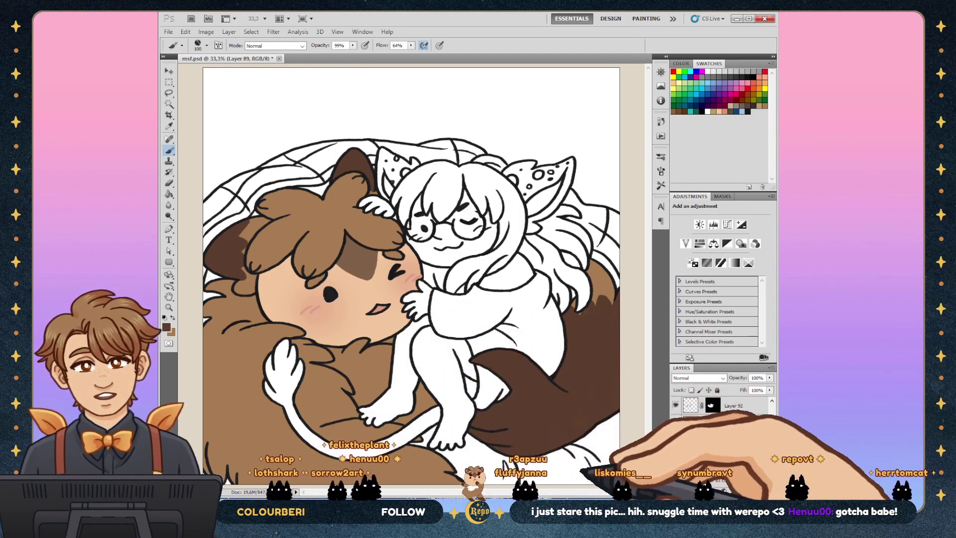
Step: Touch up the fur area on Layer 89's mask using a white brush of size 20
left_click(712, 462)
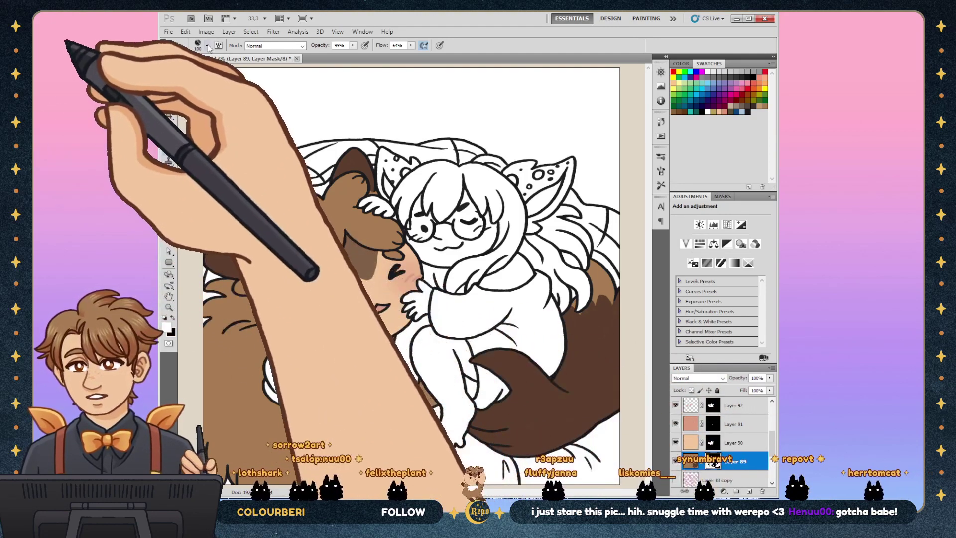
key("bracketleft")
key("bracketleft")
key("bracketleft")
key("bracketleft")
key("bracketleft")
key("bracketleft")
key("bracketleft")
key("bracketleft")
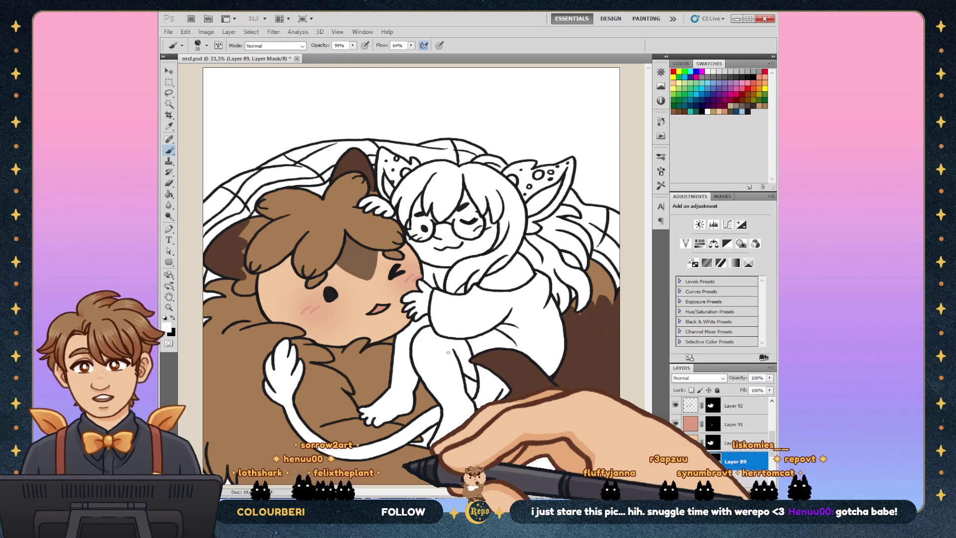
Step: Colour the bigger character's limb along the canvas's lower edge dark brown on Layer 89
left_click(691, 461)
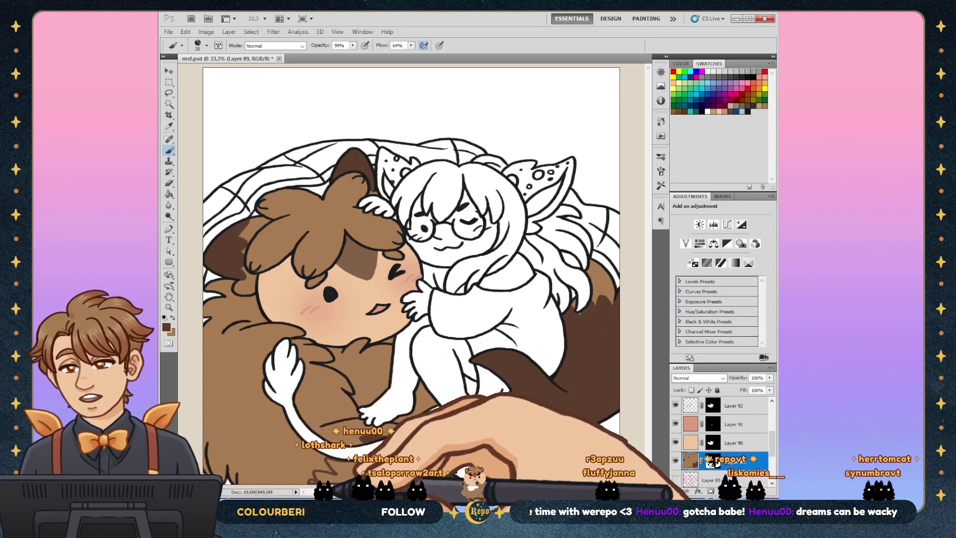
key("w")
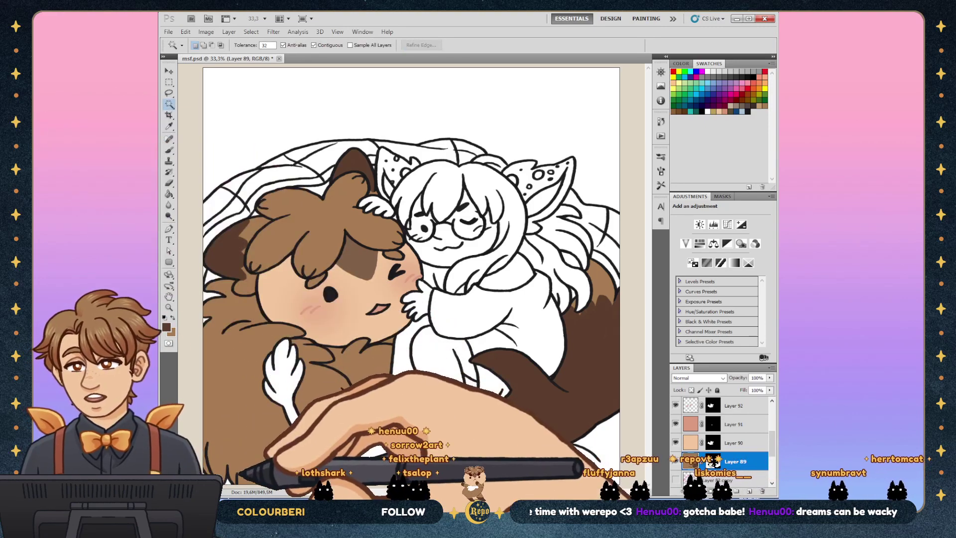
key("g")
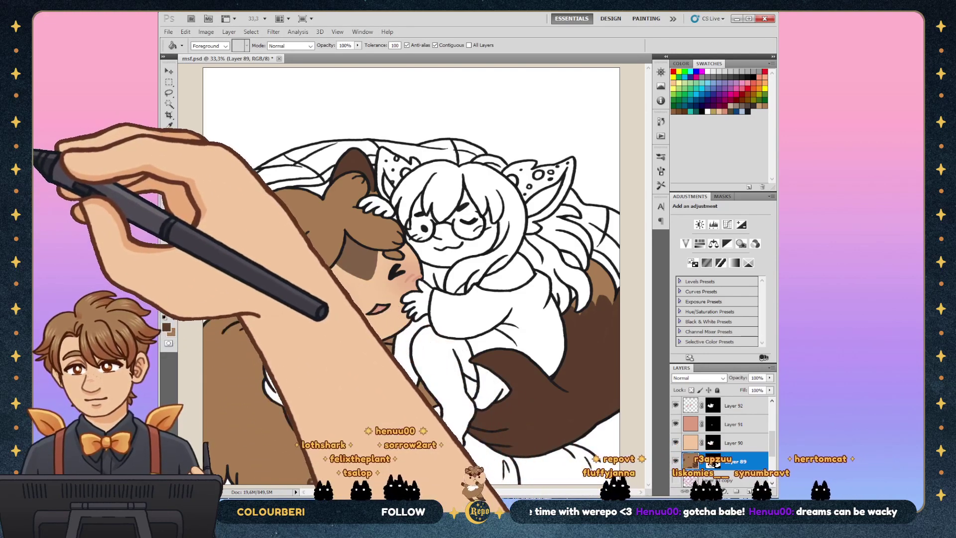
key("b")
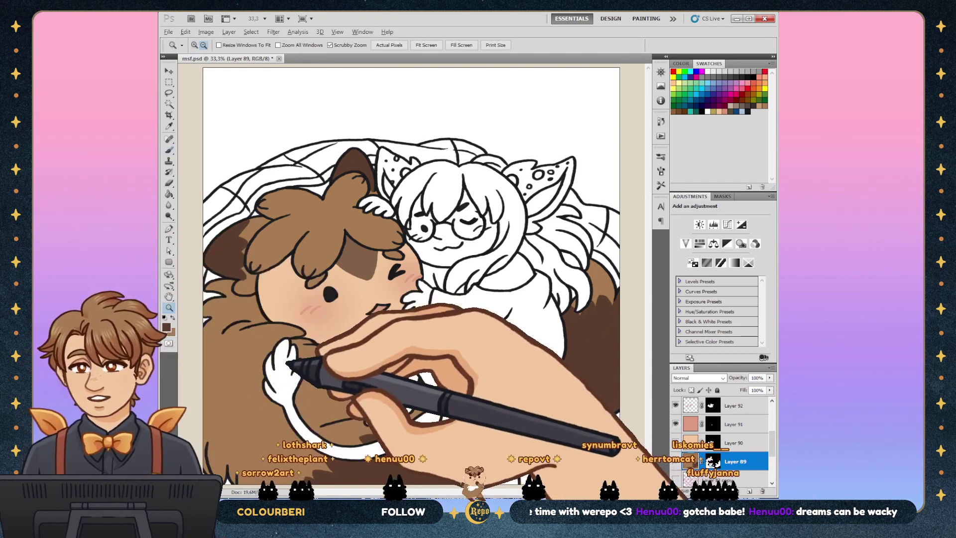
key("z")
key("ctrl+minus")
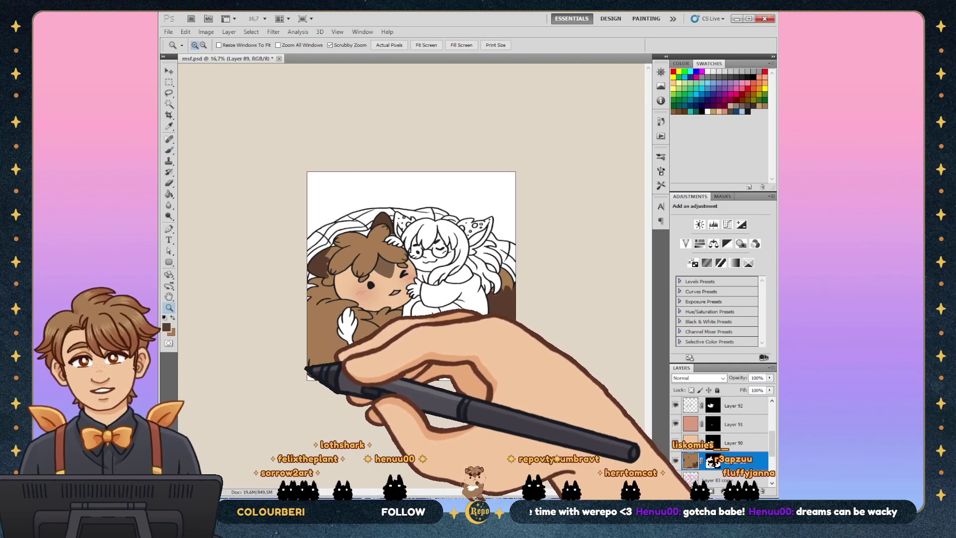
key("ctrl+plus")
key("ctrl+plus")
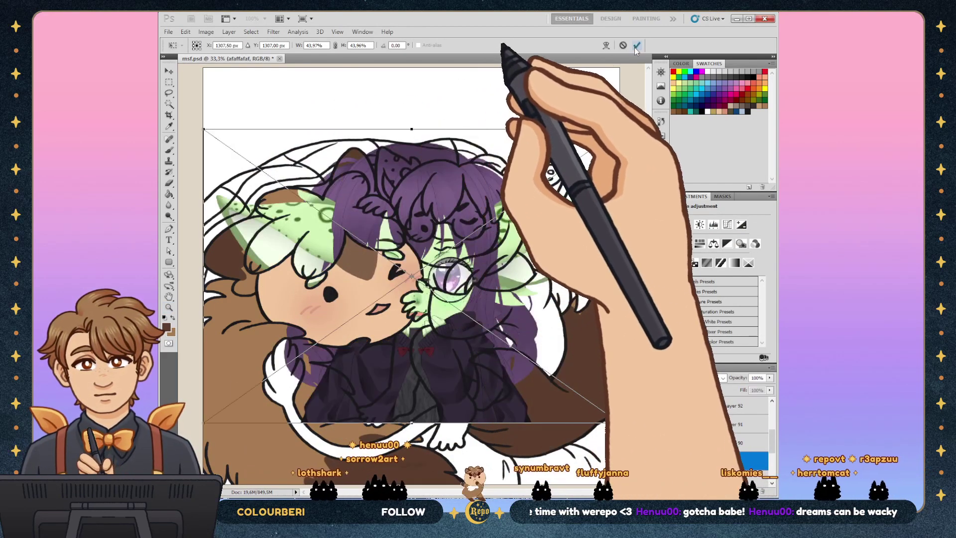
Step: Place the afaffafaf reference above the fg layer and sample its darker and lighter skin greens as foreground and background colours
left_click(637, 46)
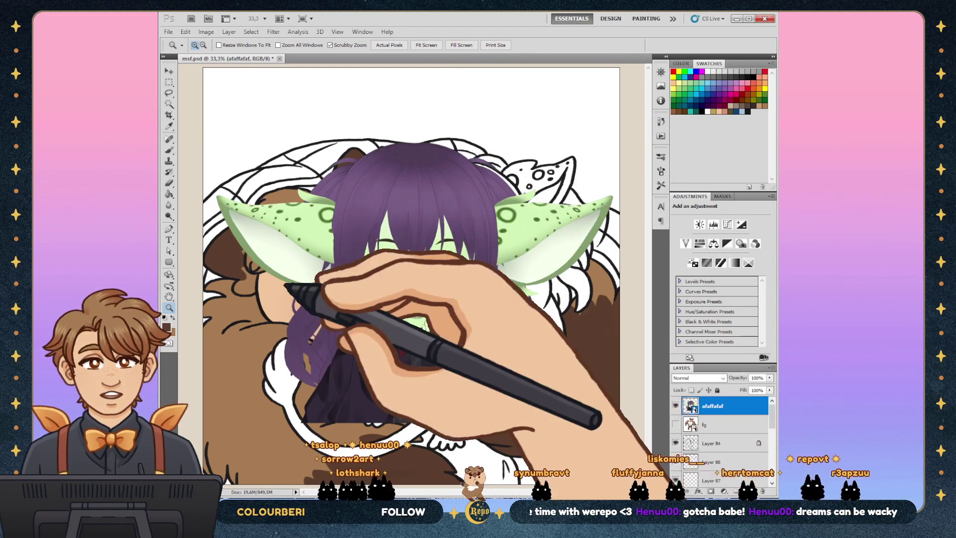
key("ctrl+z")
key("i")
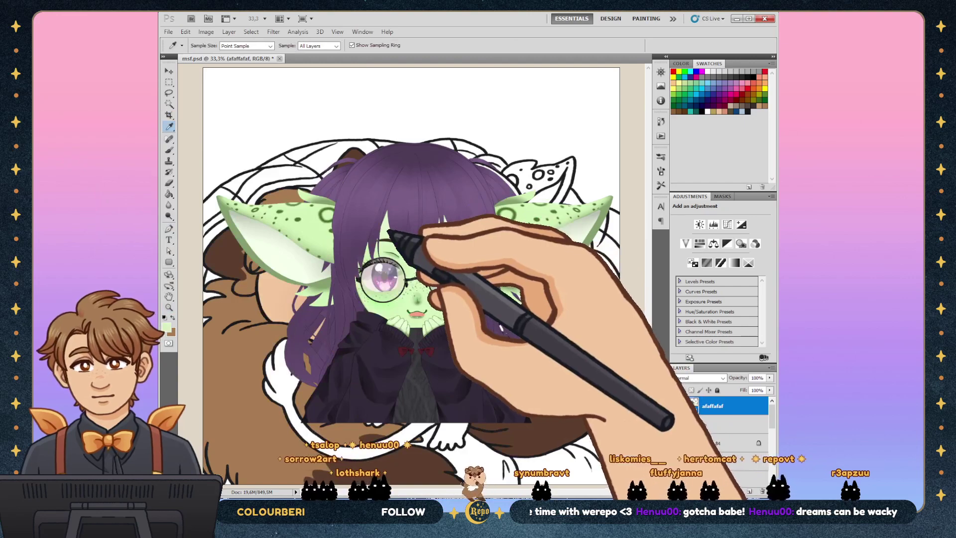
left_click(423, 269)
key("x")
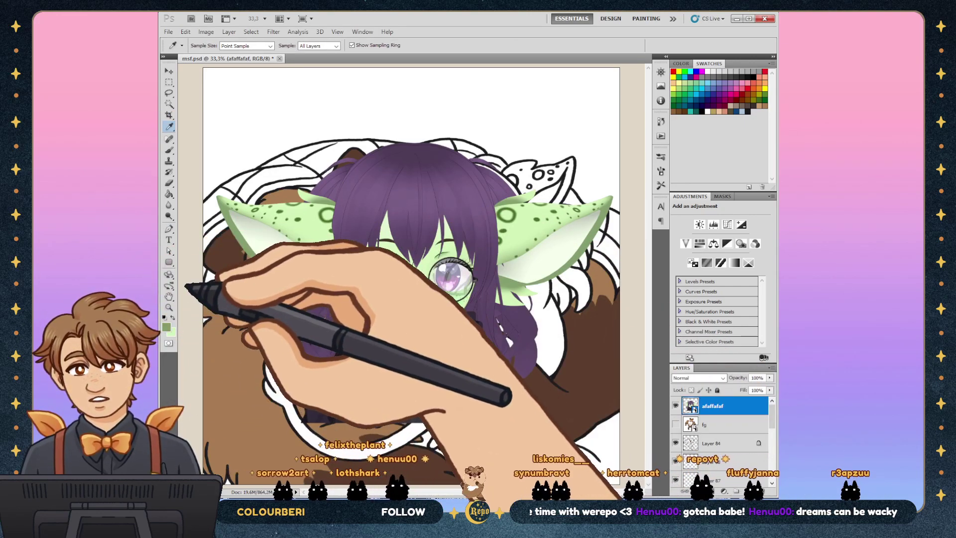
key("ctrl+z")
key("x")
Step: Hide the afaffafaf reference, select the smaller character's skin areas on Layer 84, and create masked Layer 93 from the selection
left_click(675, 406)
left_click(713, 443)
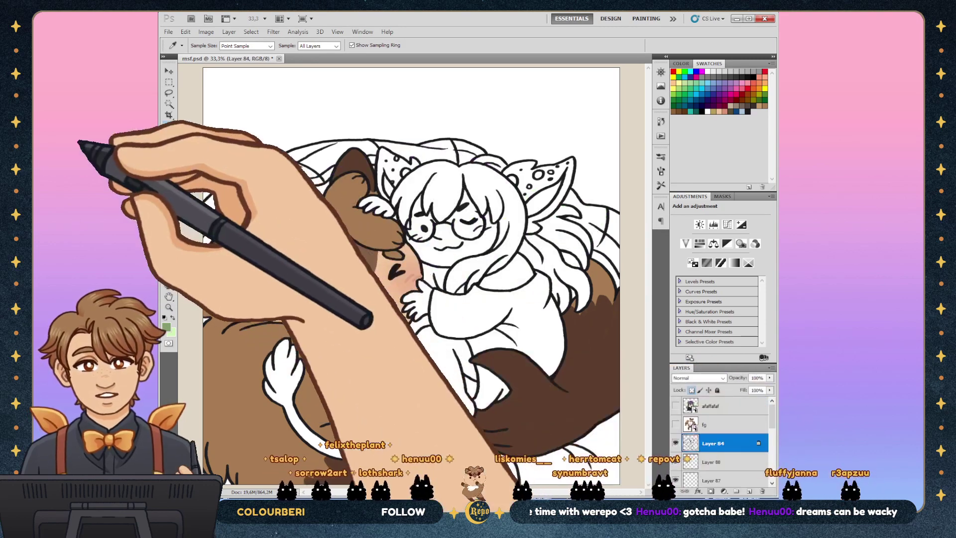
key("w")
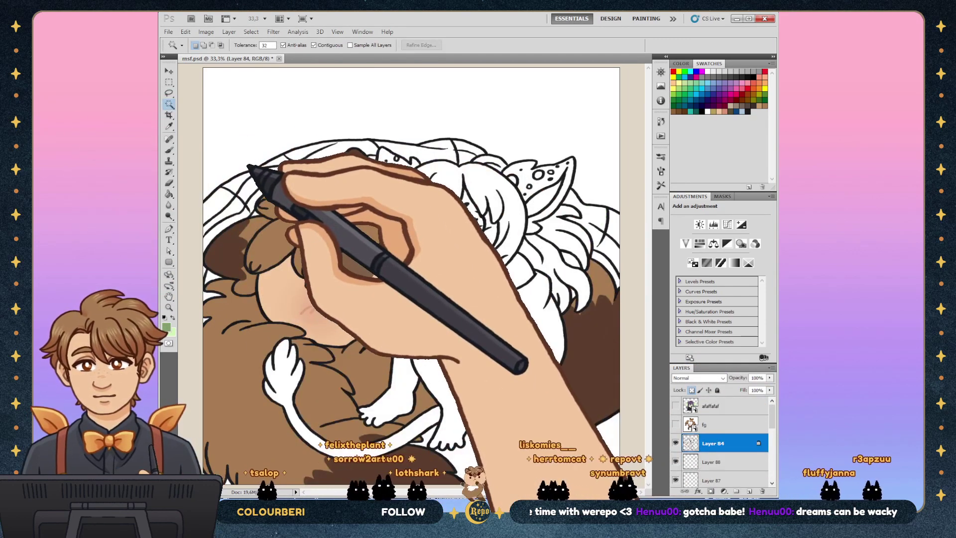
left_click(391, 170)
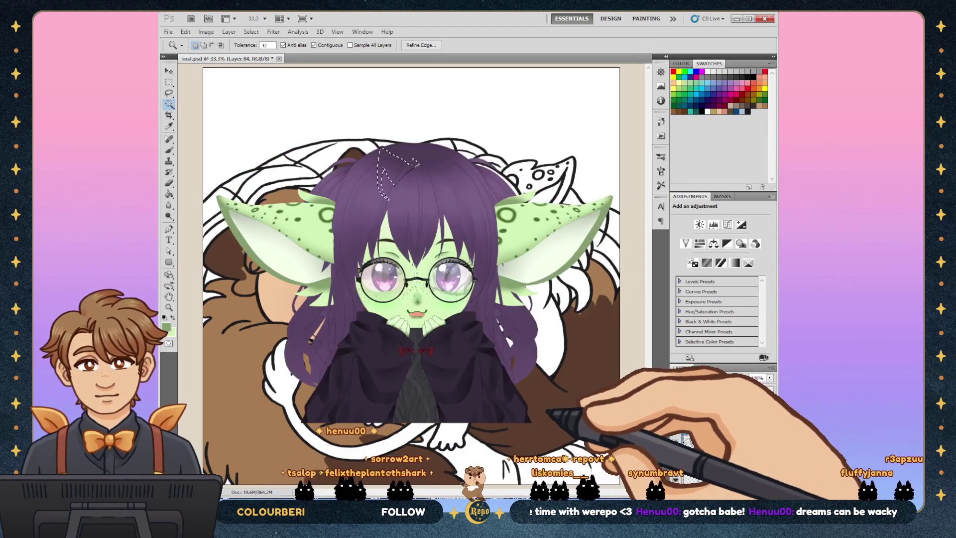
left_click(675, 406)
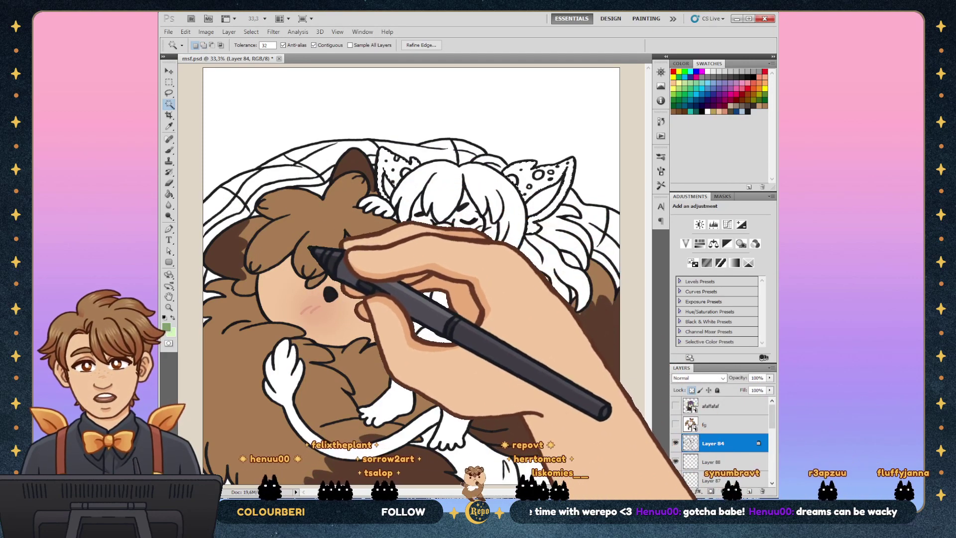
left_click(675, 405)
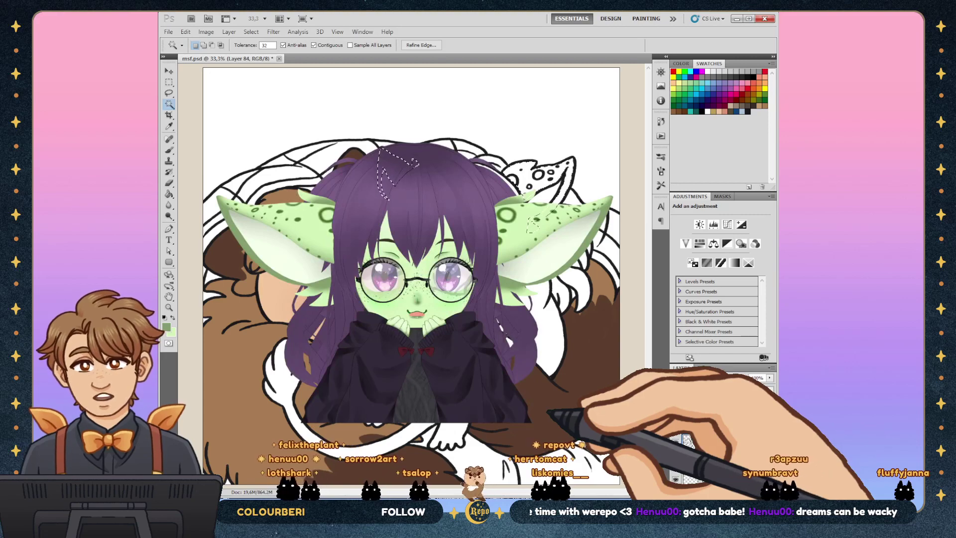
left_click(675, 405)
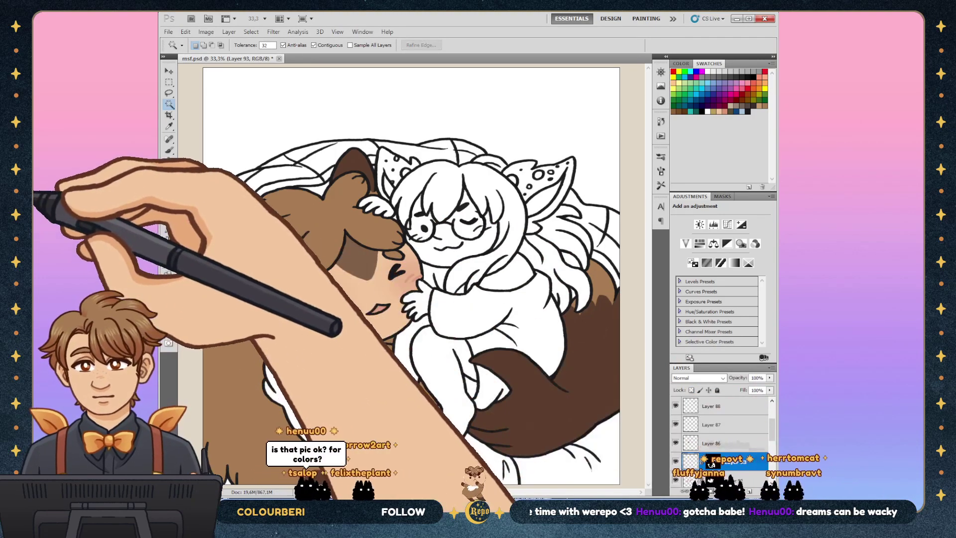
Step: Fill Layer 93 with the light green skin colour
key("g")
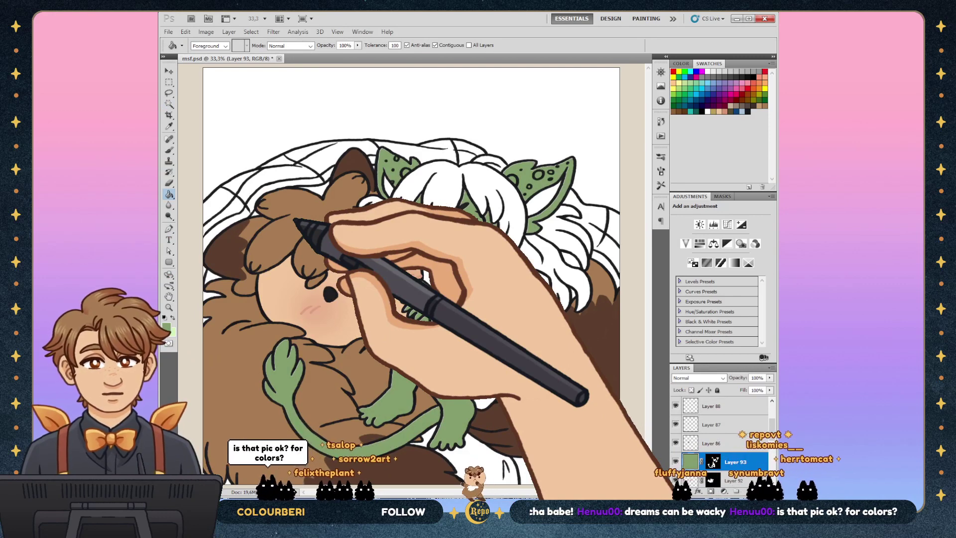
key("alt+BackSpace")
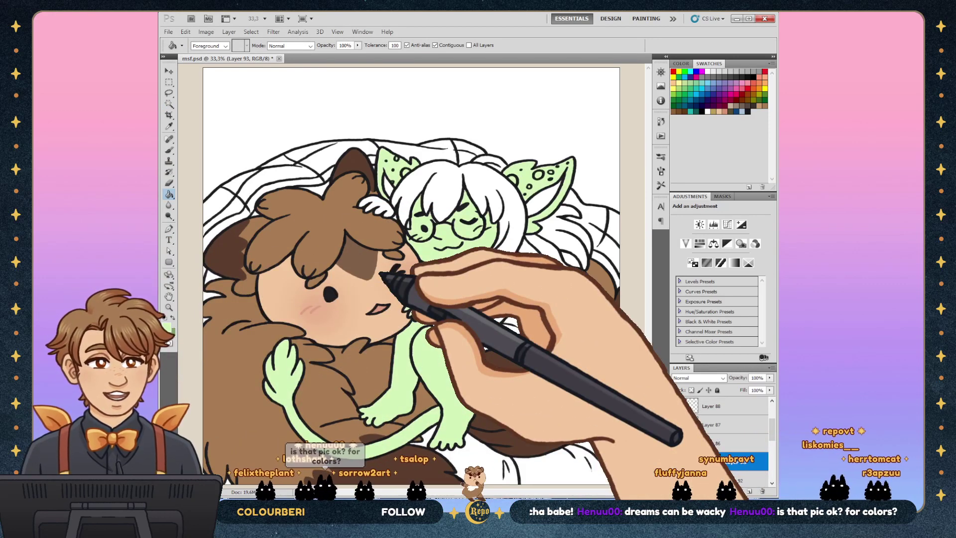
key("ctrl+z")
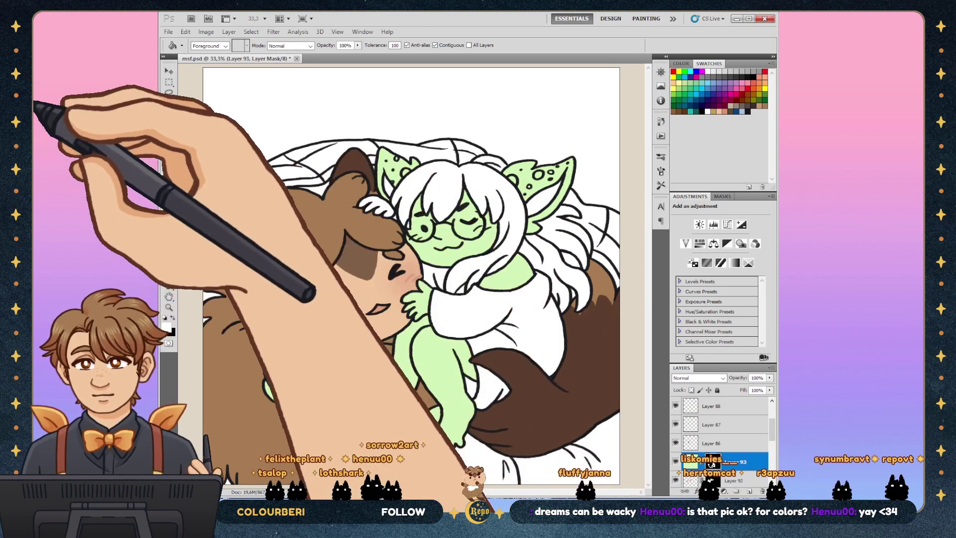
Step: Select the smaller character's hand on the bigger one's hair on Layer 84 and fill it white on Layer 93's mask
key("w")
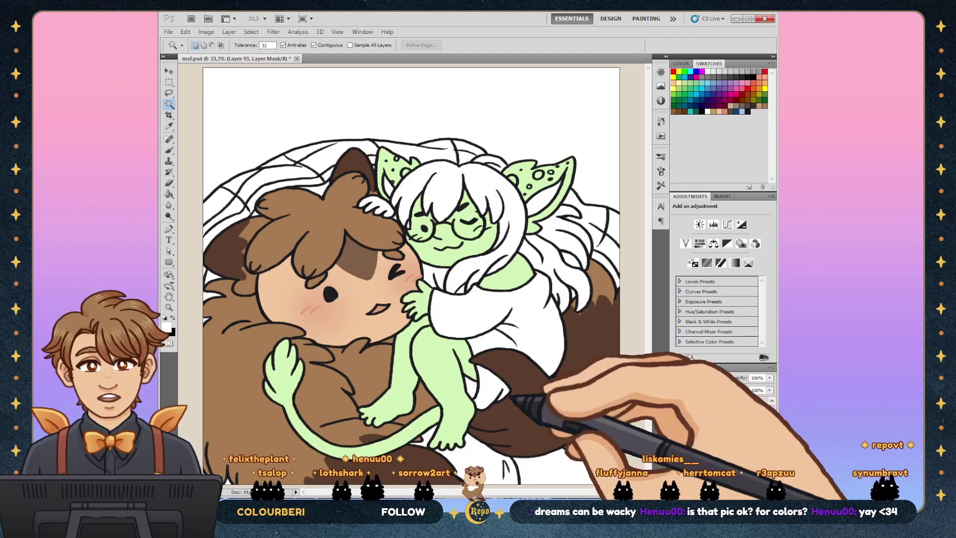
left_click(252, 203)
key("g")
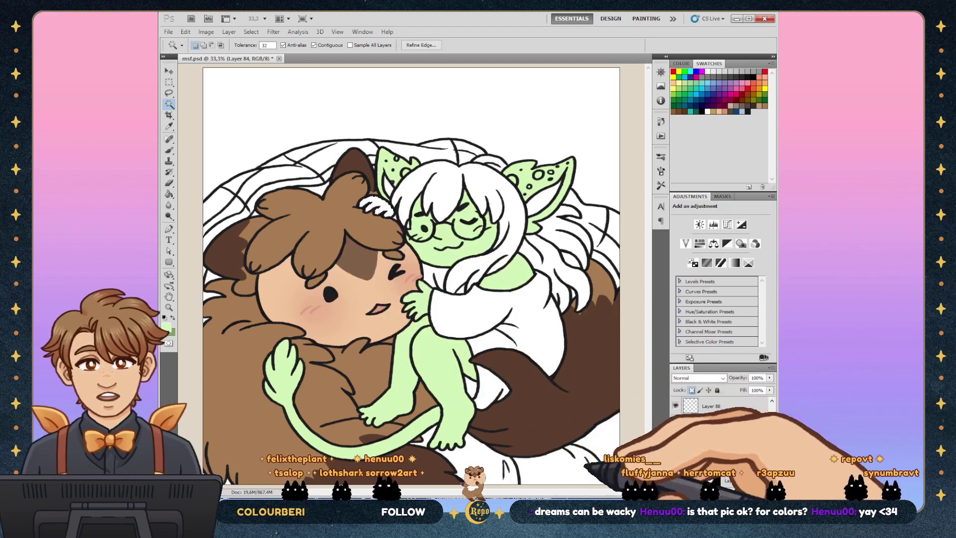
left_click(712, 463)
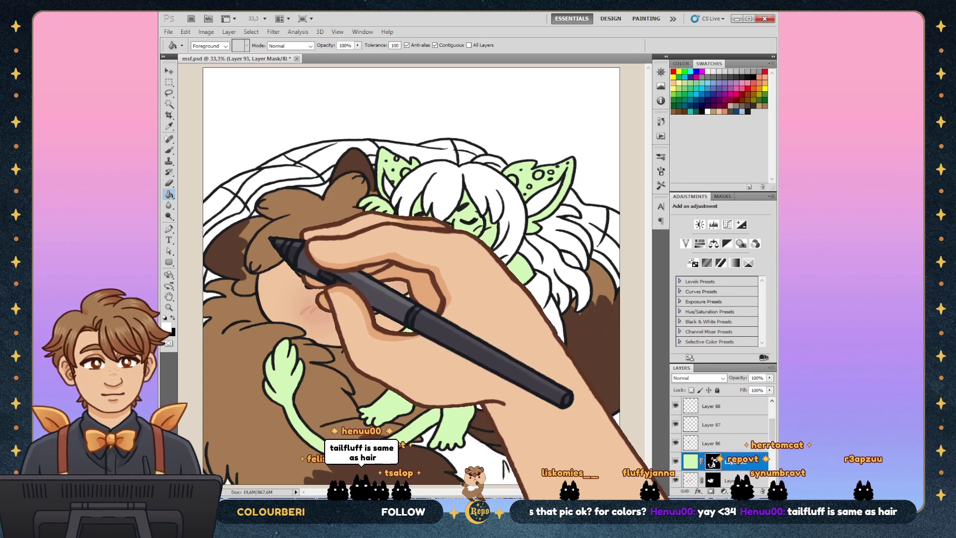
Step: Touch up the smaller character's skin fill with the Brush on Layer 93's mask
key("z")
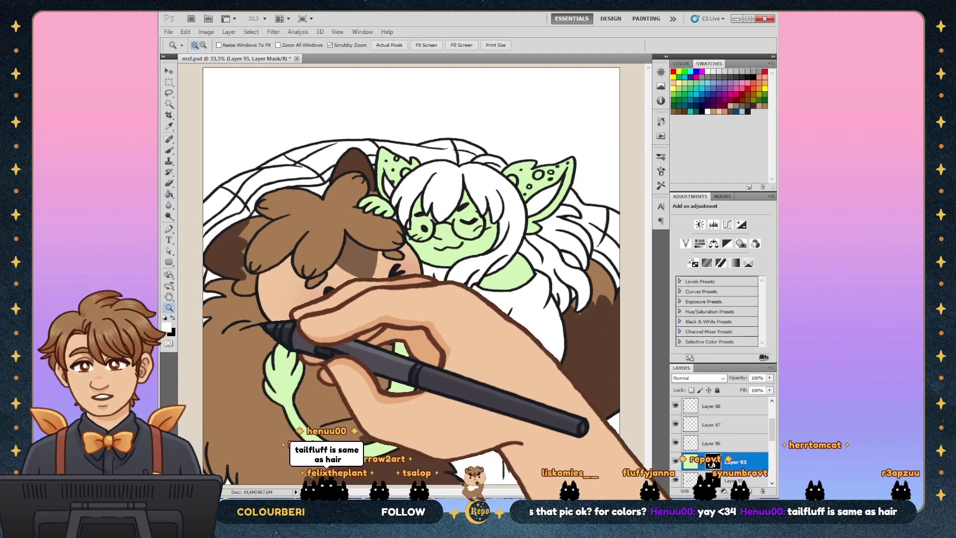
left_click(442, 259)
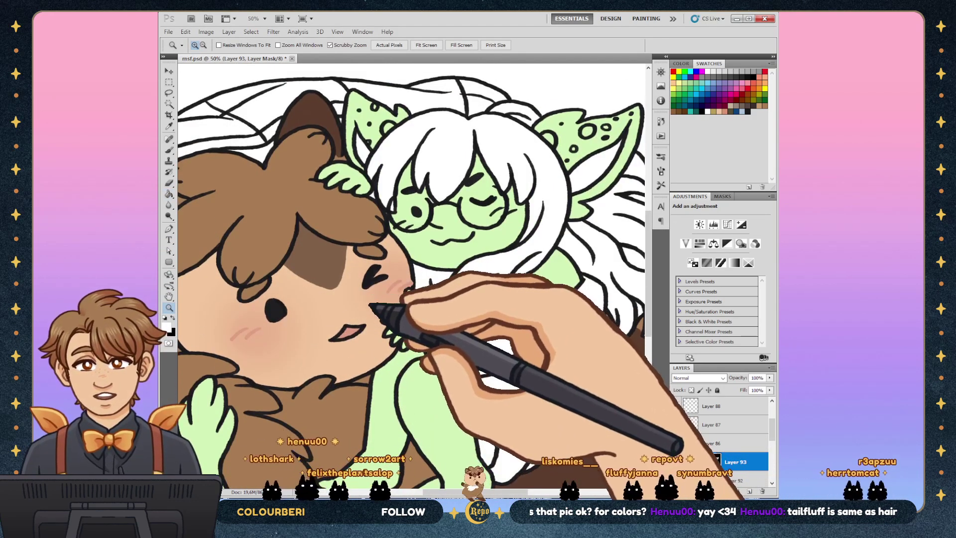
scroll(371, 304, "up", 1)
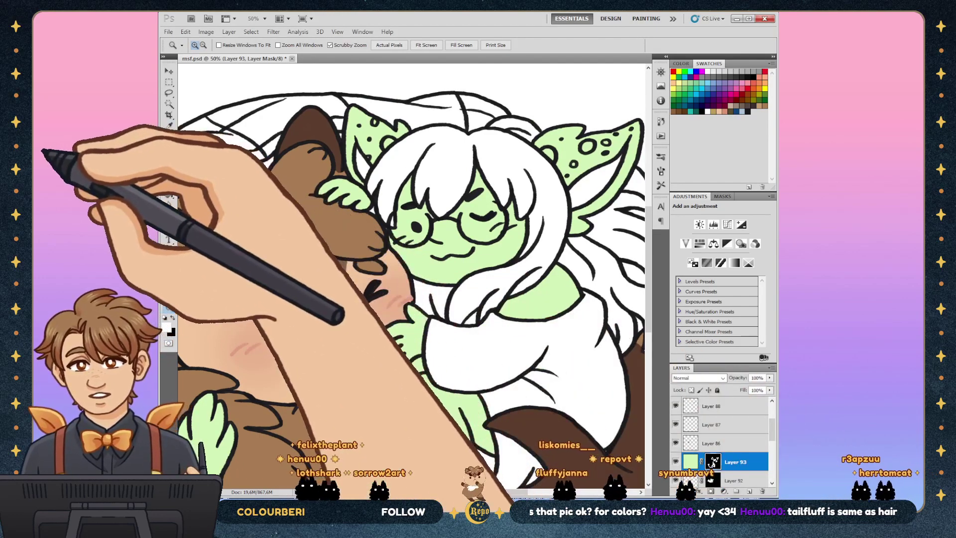
key("b")
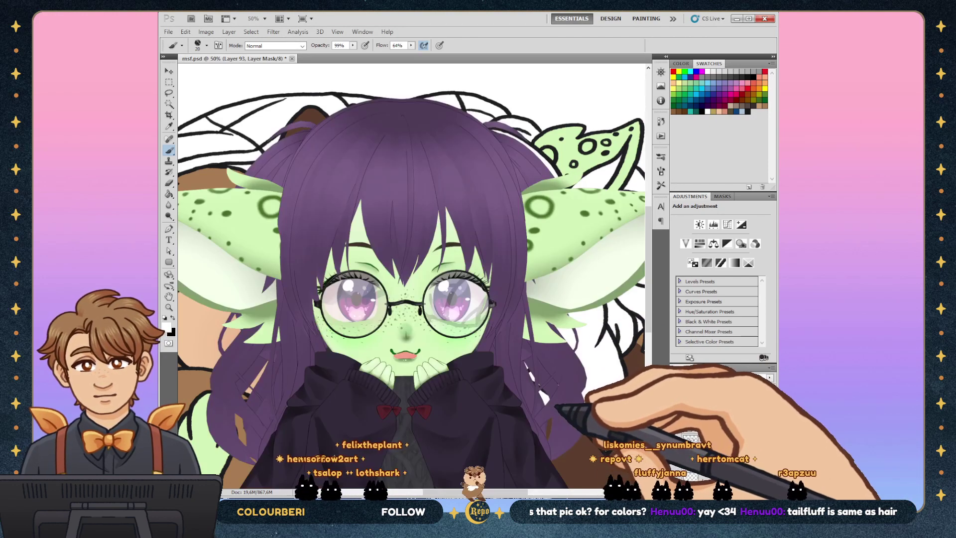
Step: Show the afaffafaf reference and sample its pale inner-ear colour as the foreground colour
left_click(675, 405)
left_click(722, 406)
key("i")
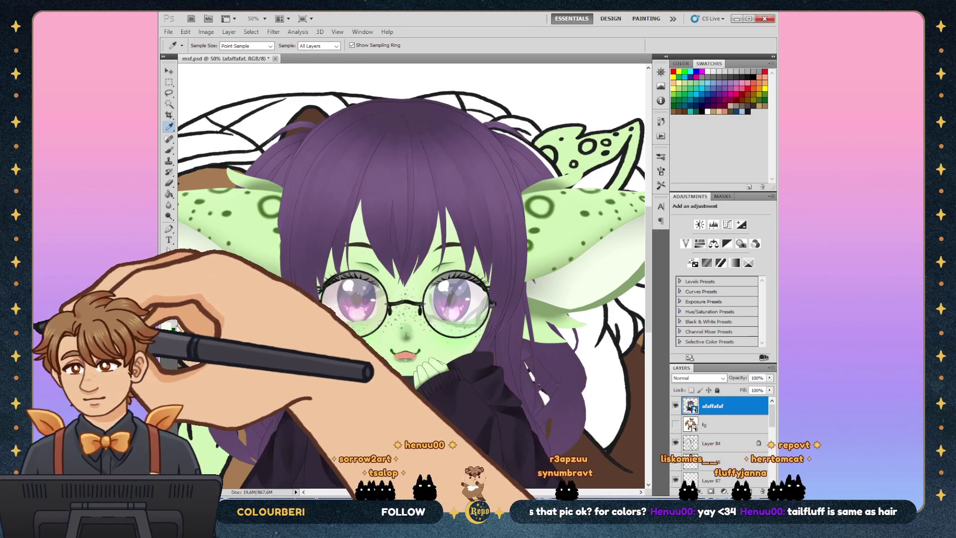
key("z")
key("ctrl+minus")
key("ctrl+minus")
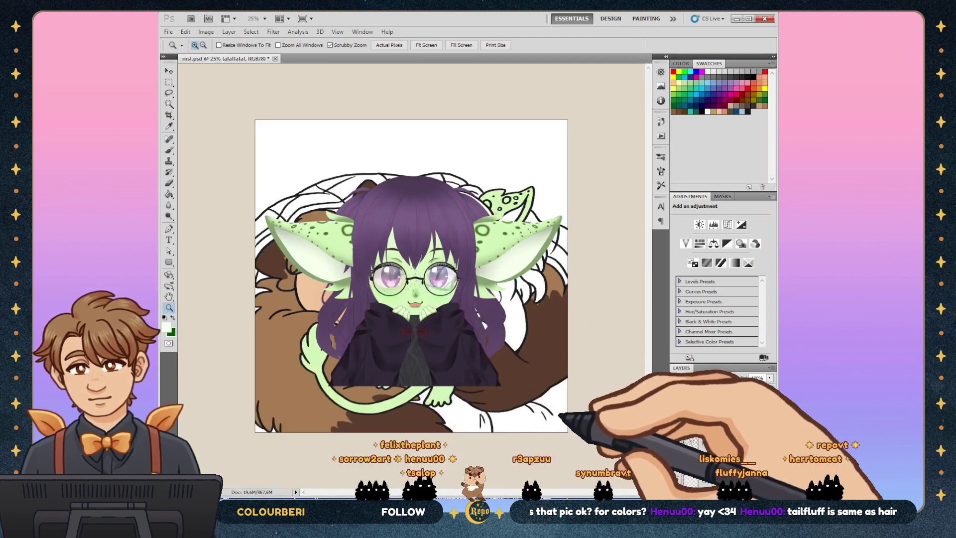
Step: Hide the reference, select the smaller character's inner ears on Layer 84, and fill them pale cream on masked Layer 94
left_click(712, 443)
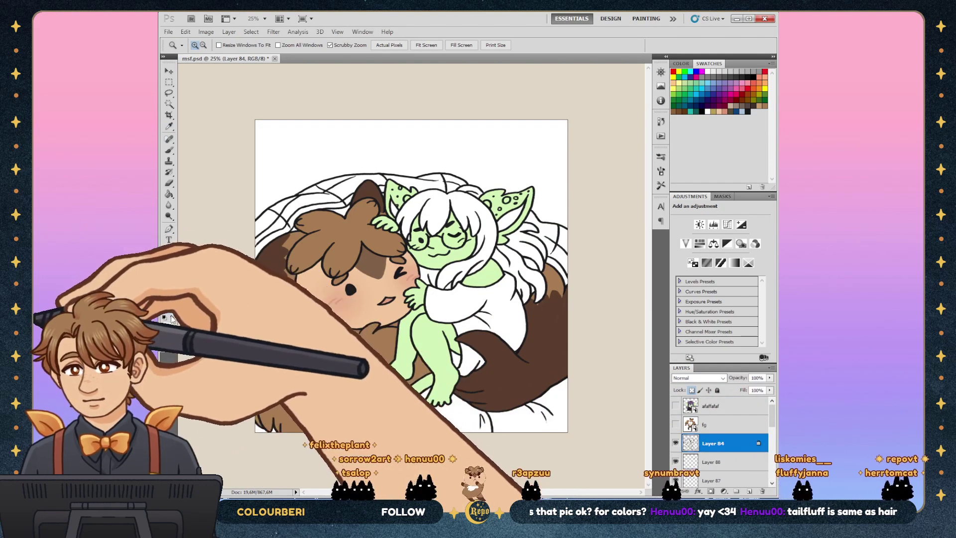
key("w")
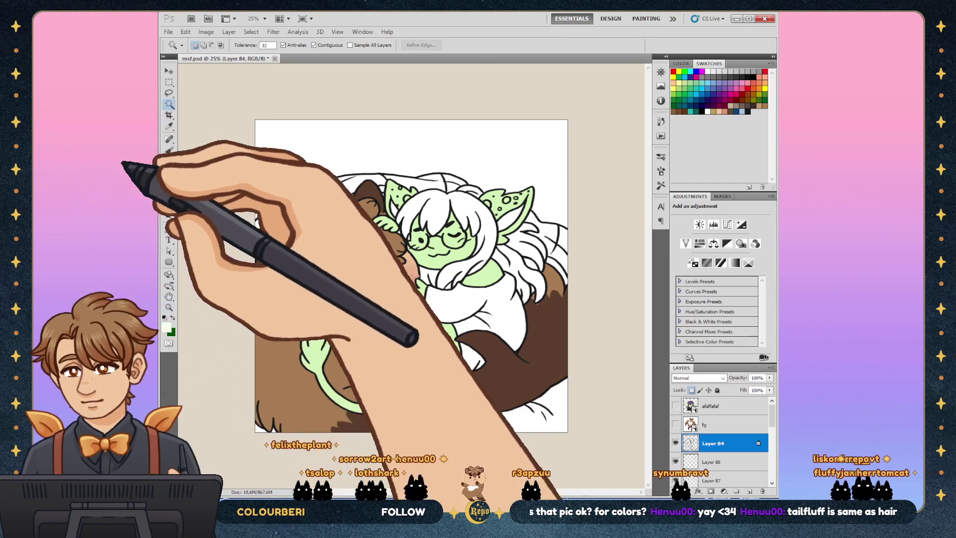
left_click(457, 278)
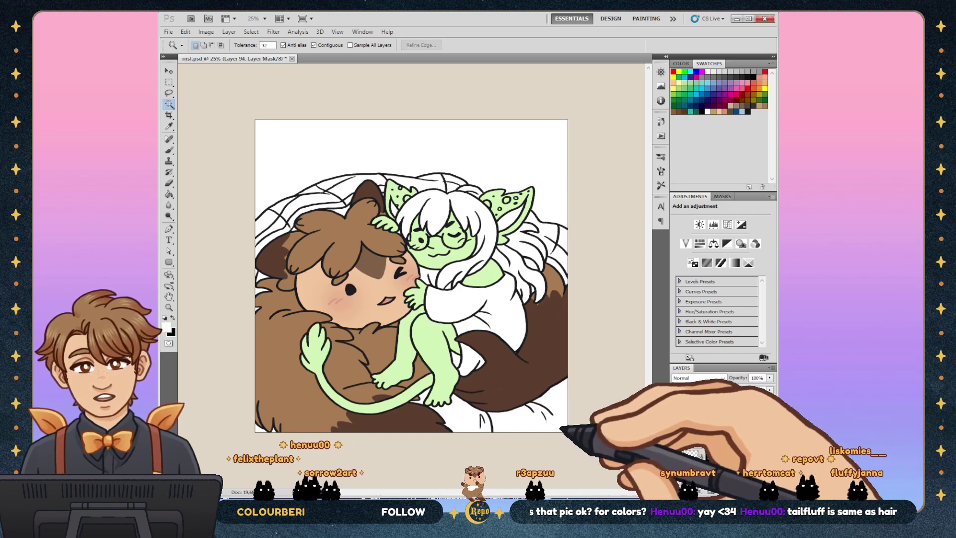
key("ctrl+grave")
key("g")
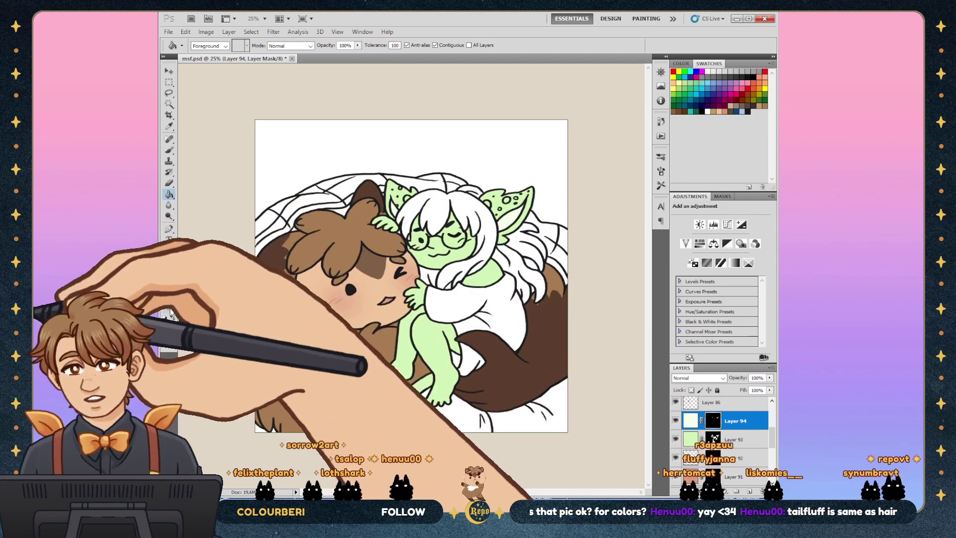
left_click(169, 308)
key("ctrl+plus")
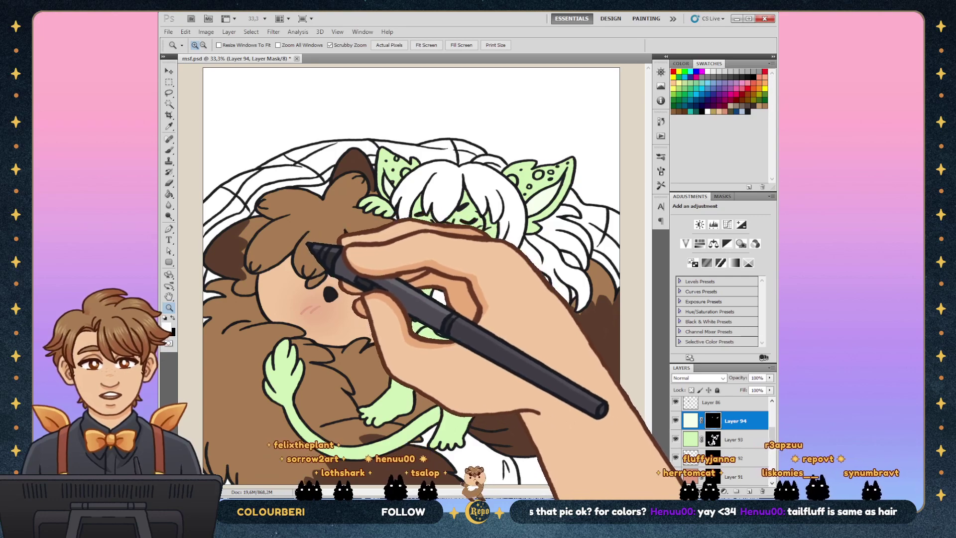
left_click(439, 224)
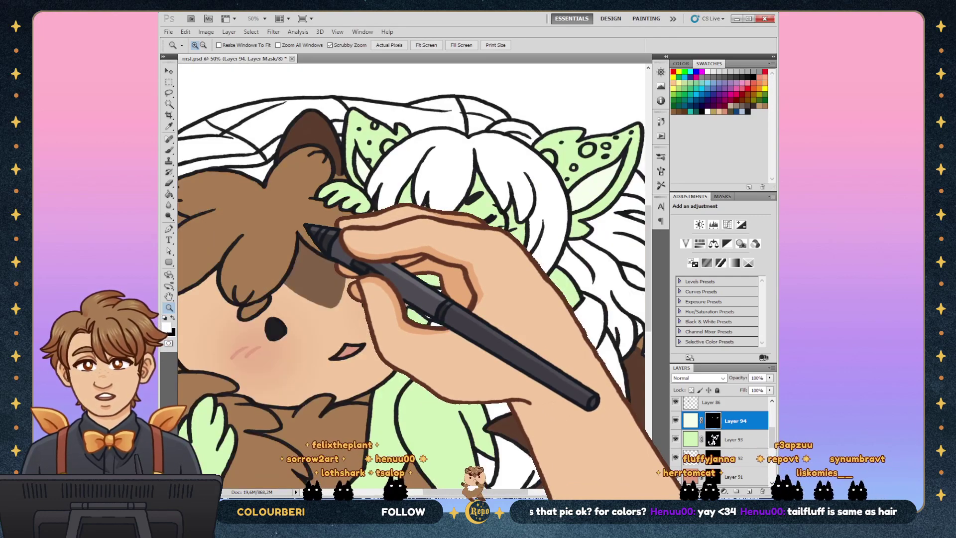
scroll(314, 209, "down", 3)
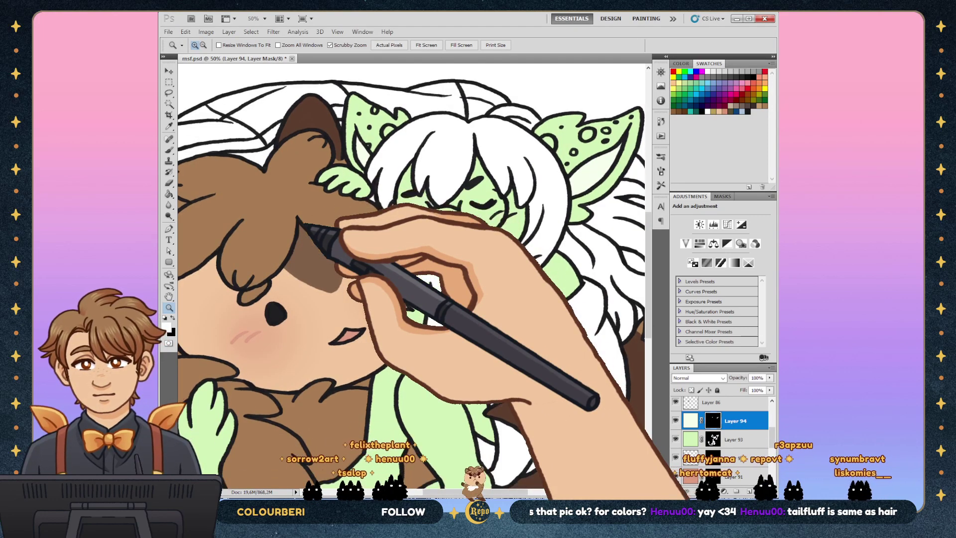
left_click(304, 267, "alt")
left_click(301, 265, "alt")
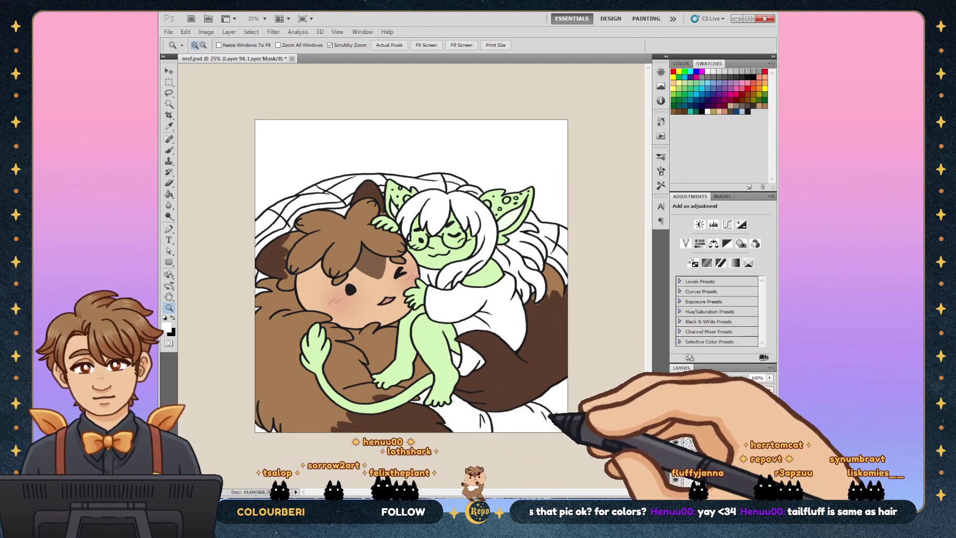
Step: Show the fg reference and sample its dark brown outline as the foreground colour
left_click(675, 405)
left_click(722, 424)
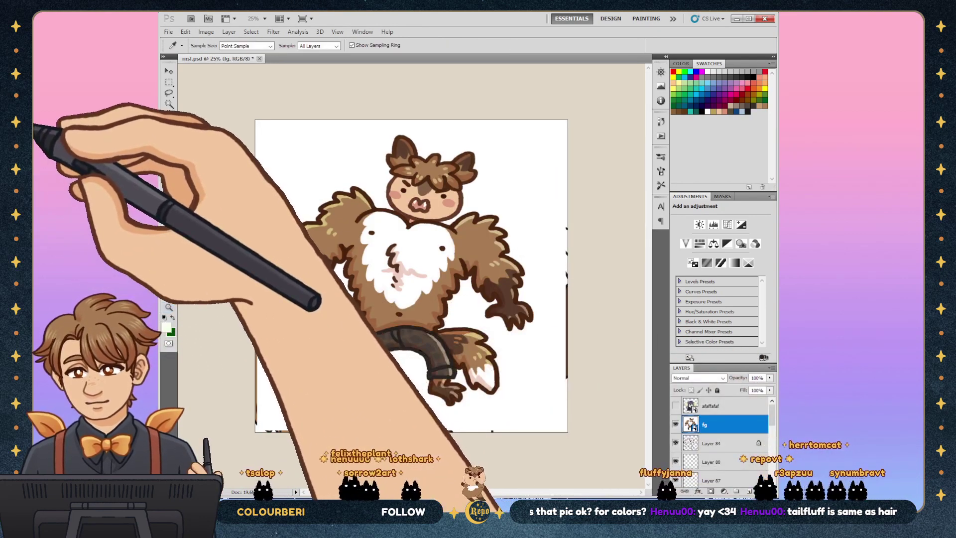
key("i")
key("ctrl+shift+h")
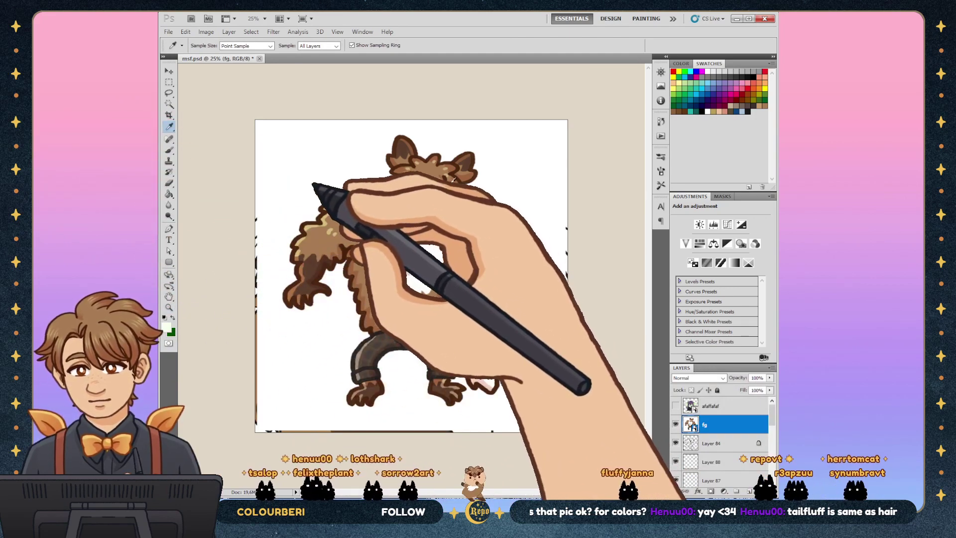
left_click(479, 163)
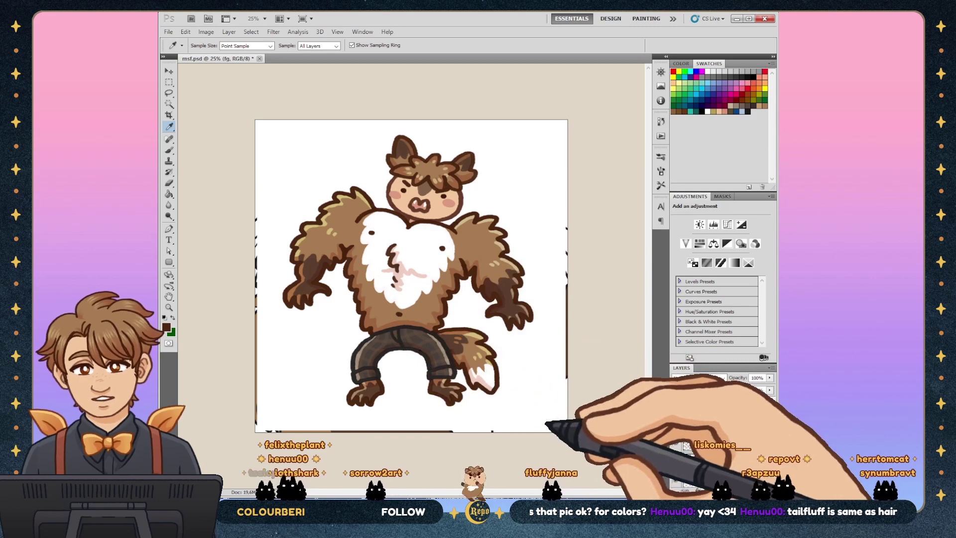
Step: Hide the fg reference and fill the transparency-locked line art on Layer 84 with the dark brown foreground colour
left_click(675, 425)
left_click(717, 443)
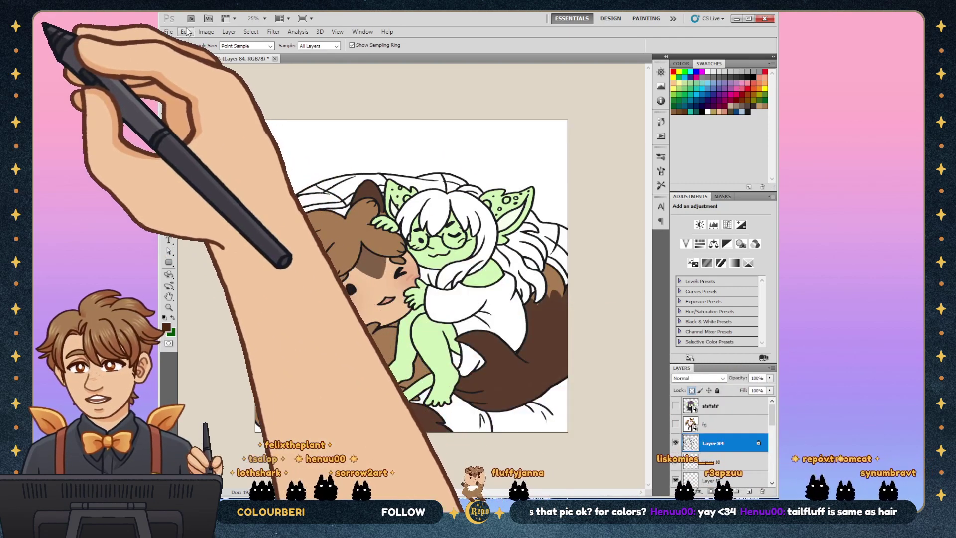
left_click(187, 32)
left_click(209, 41)
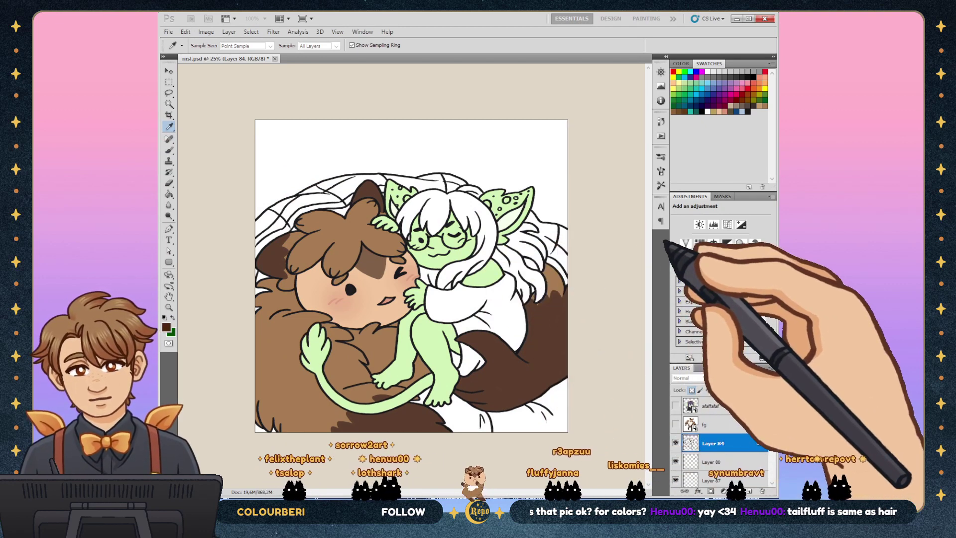
left_click(727, 236)
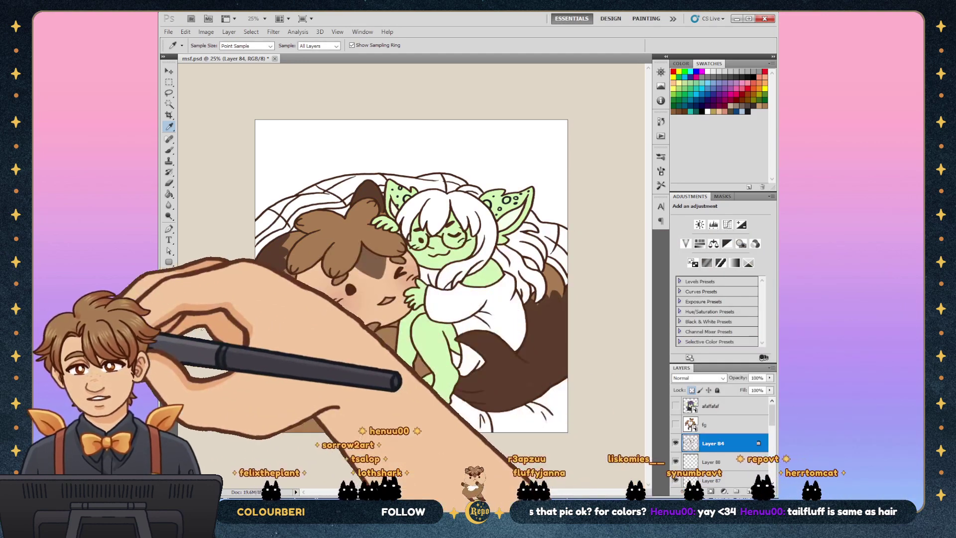
Step: Show the fg reference again, sample a lighter brown as the foreground colour, and hide the reference
key("z")
left_click(223, 307)
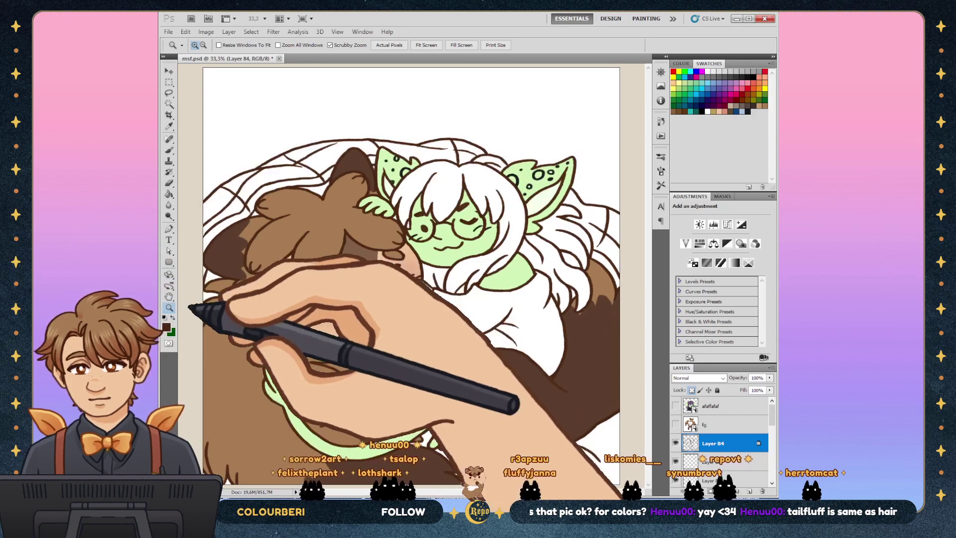
left_click(194, 313)
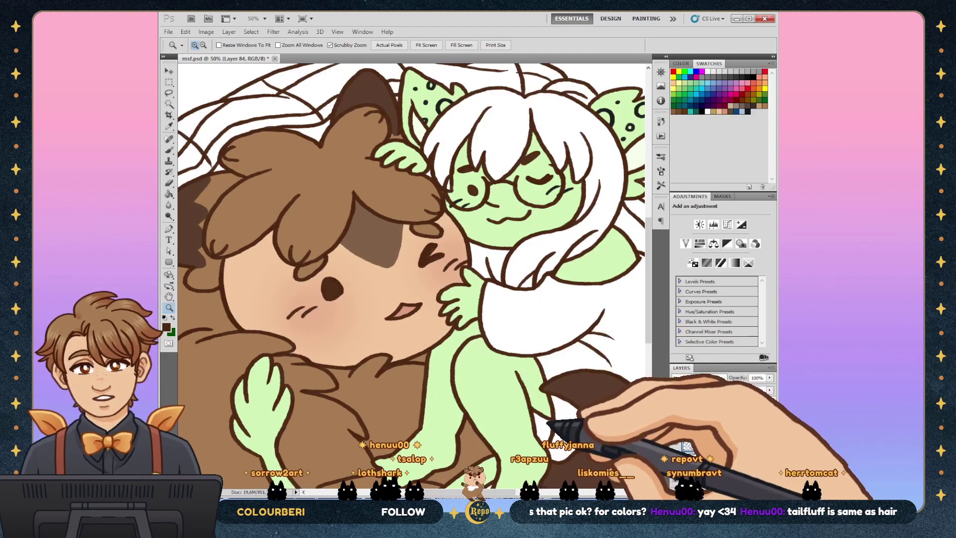
left_click(675, 405)
left_click(731, 425)
key("i")
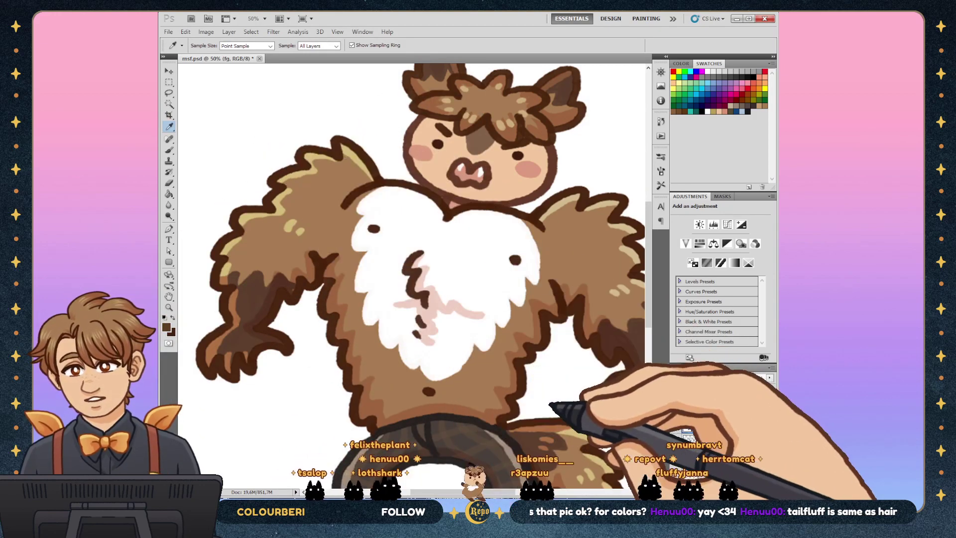
left_click(675, 424)
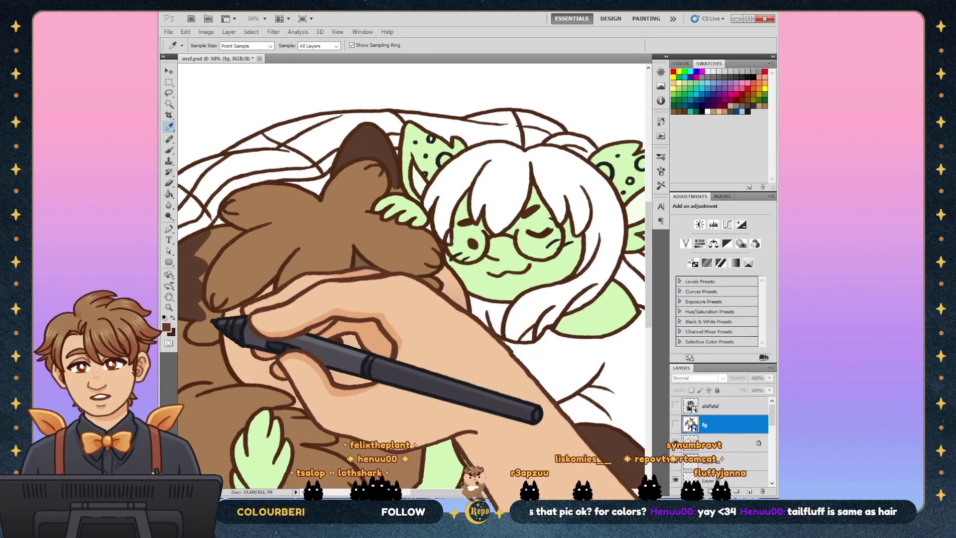
Step: Recolour parts of the bigger character's line art on Layer 84 with the lighter brown, using the Paint Bucket and Brush
left_click(713, 443)
key("g")
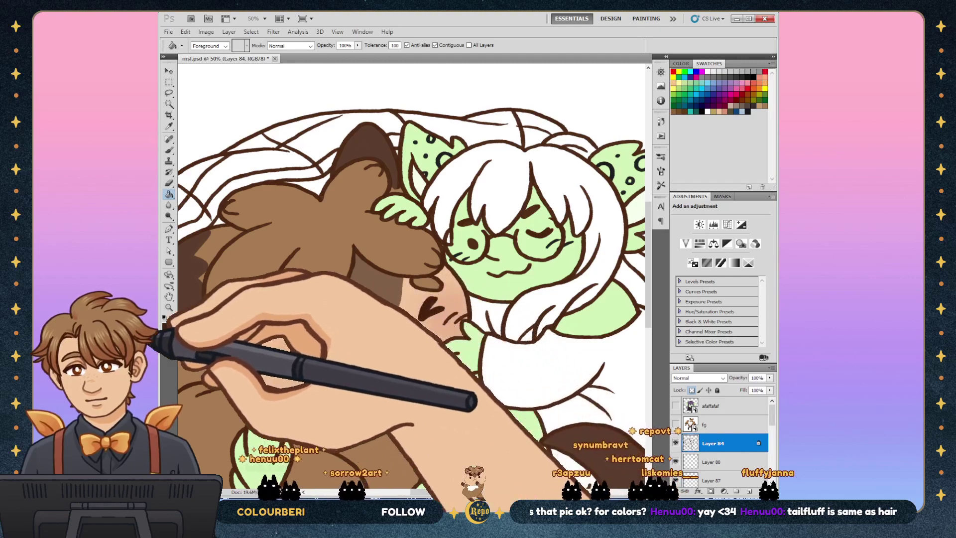
key("b")
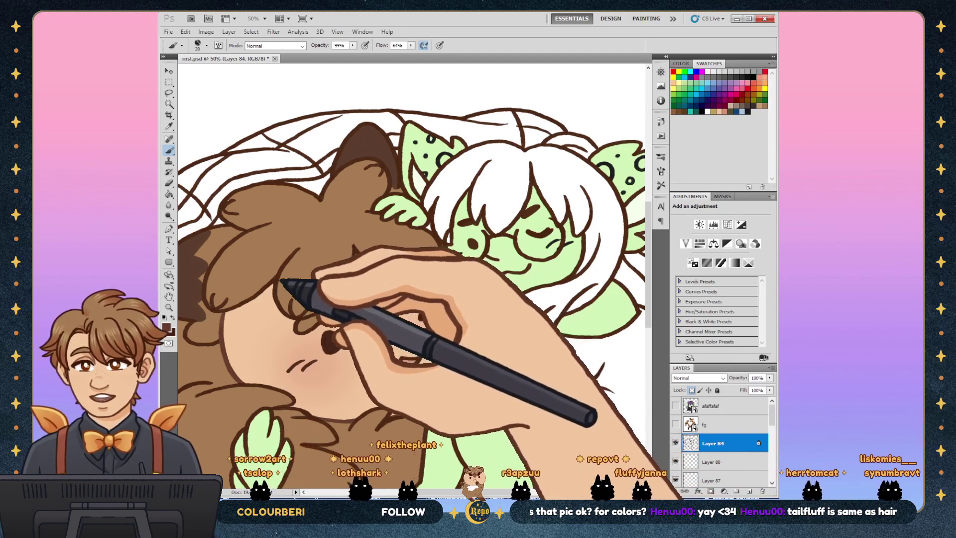
key("z")
key("ctrl+minus")
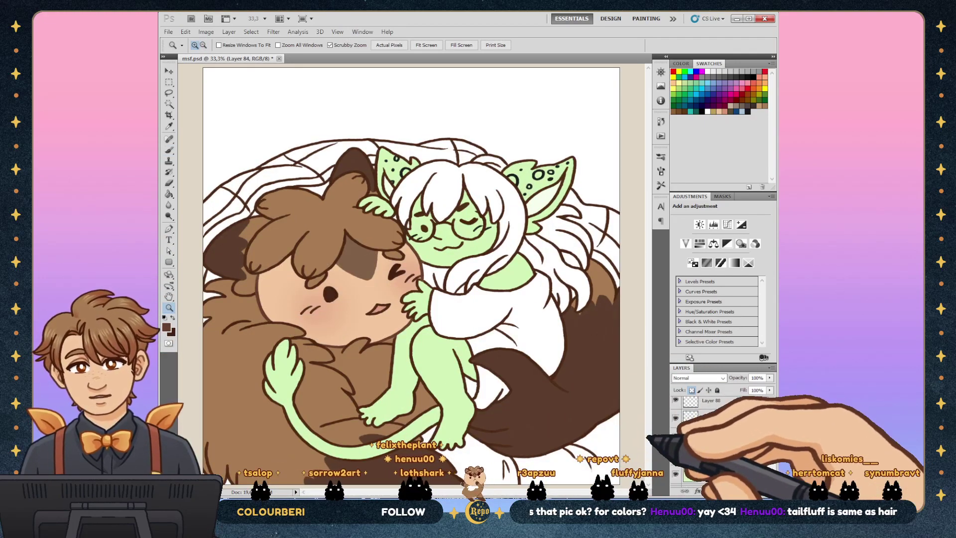
Step: Select Layer 91, sample its pink as the foreground colour, and return to Layer 84
key("b")
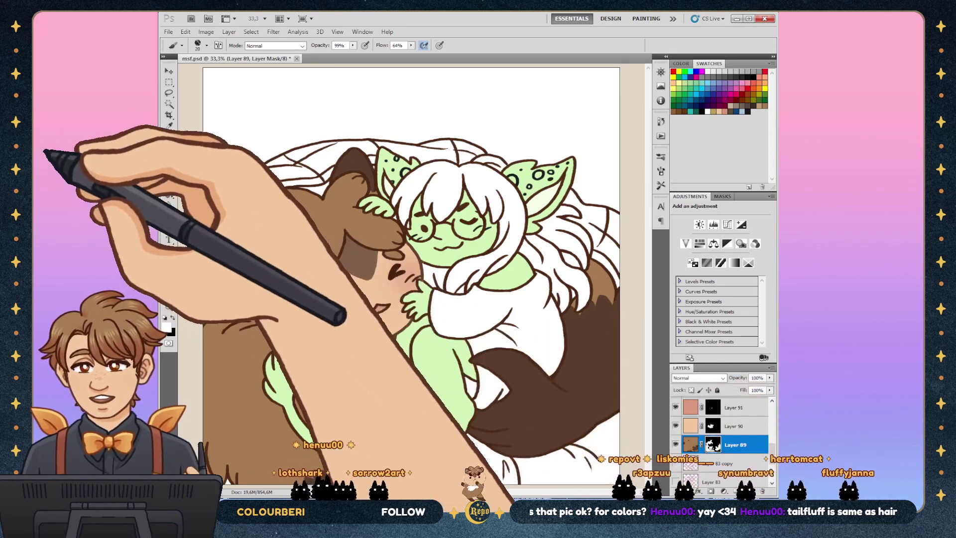
left_click(735, 408)
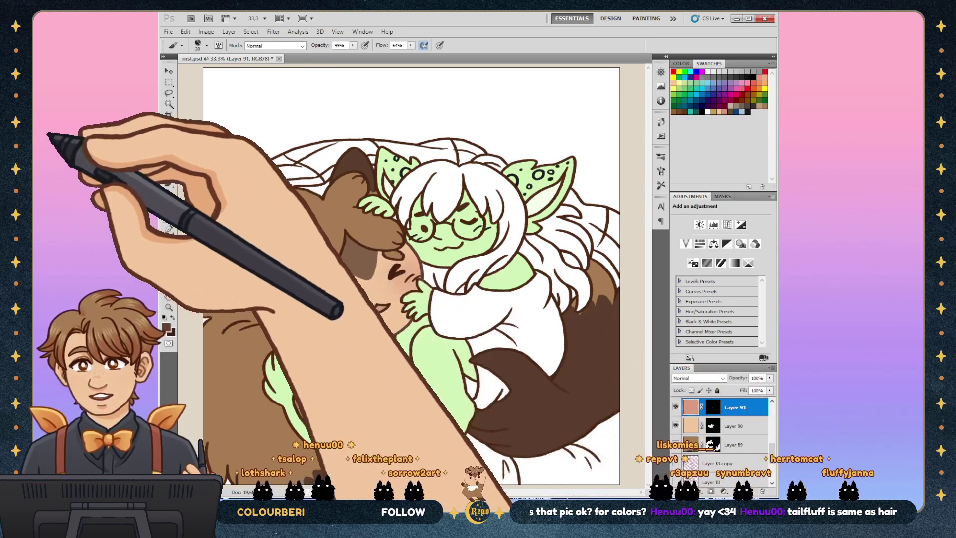
key("i")
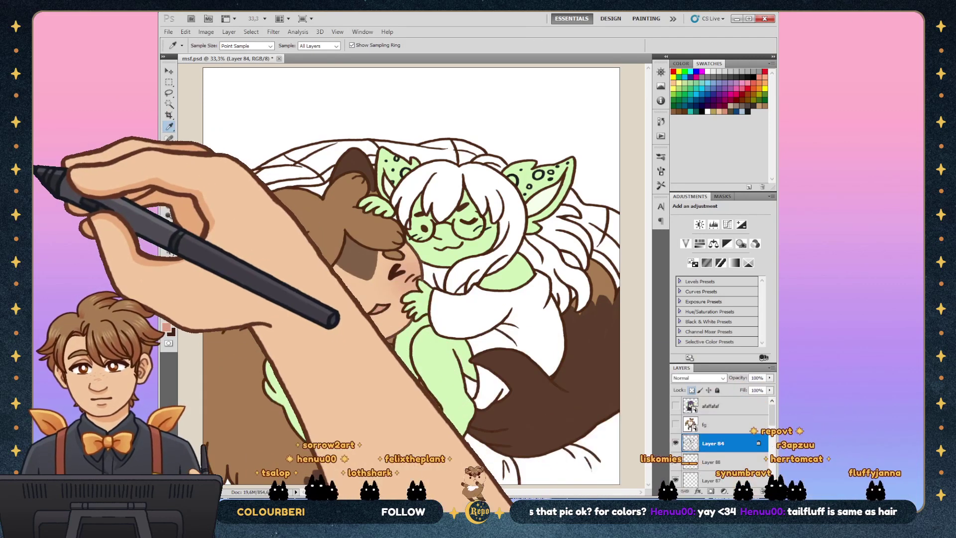
Step: Recolour the blush lines on the bigger character's cheeks pink on Layer 84
key("g")
key("b")
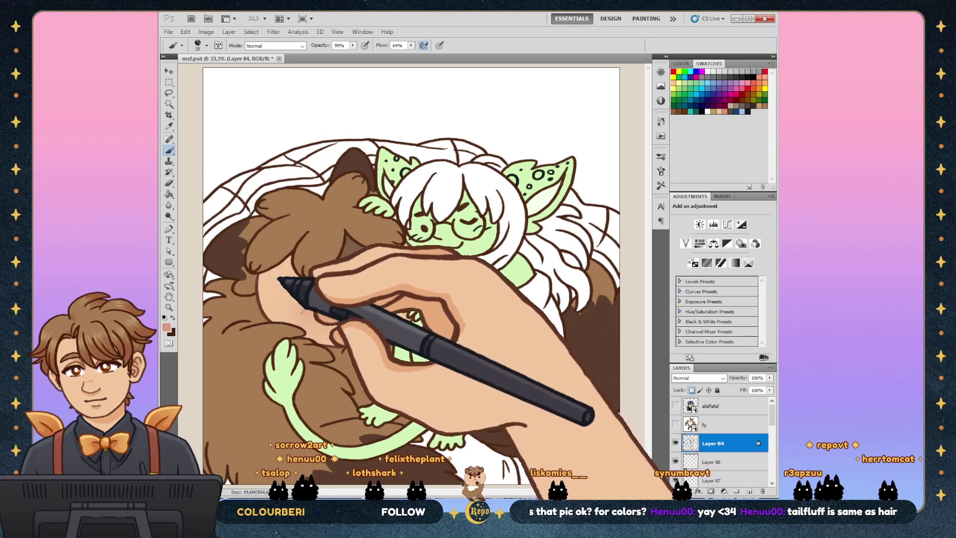
key("z")
key("ctrl+equal")
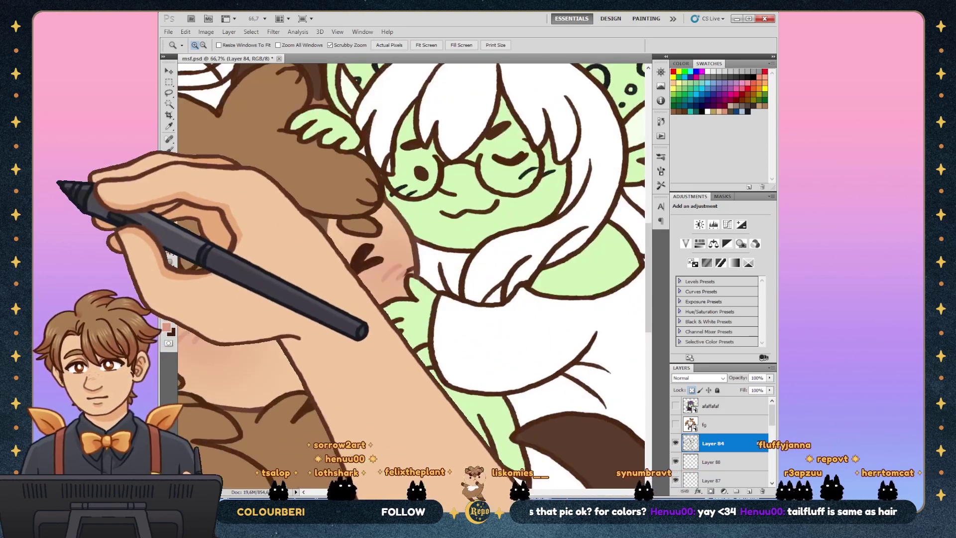
key("b")
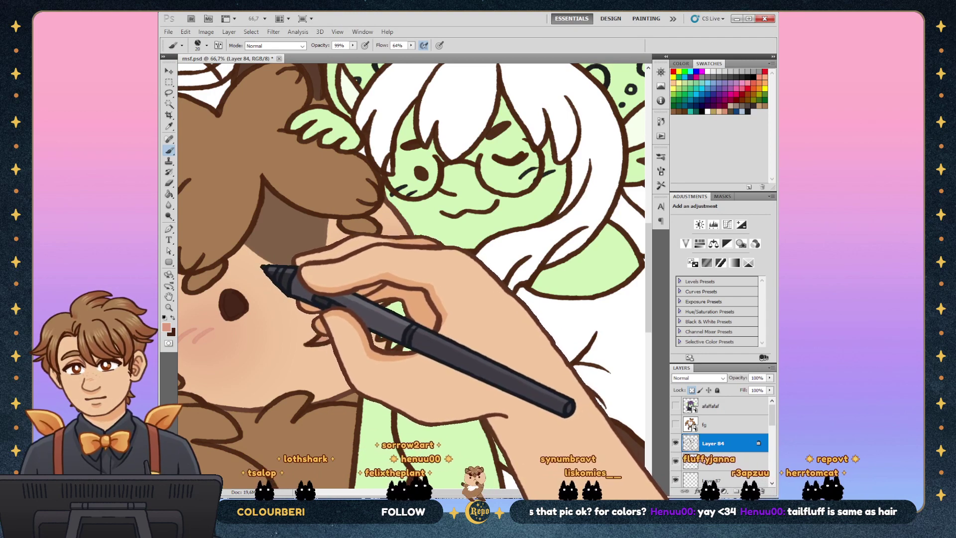
Step: Show the afaffafaf reference, sample its hair purple as the foreground colour, hide the reference and return to Layer 84
key("z")
key("ctrl+minus")
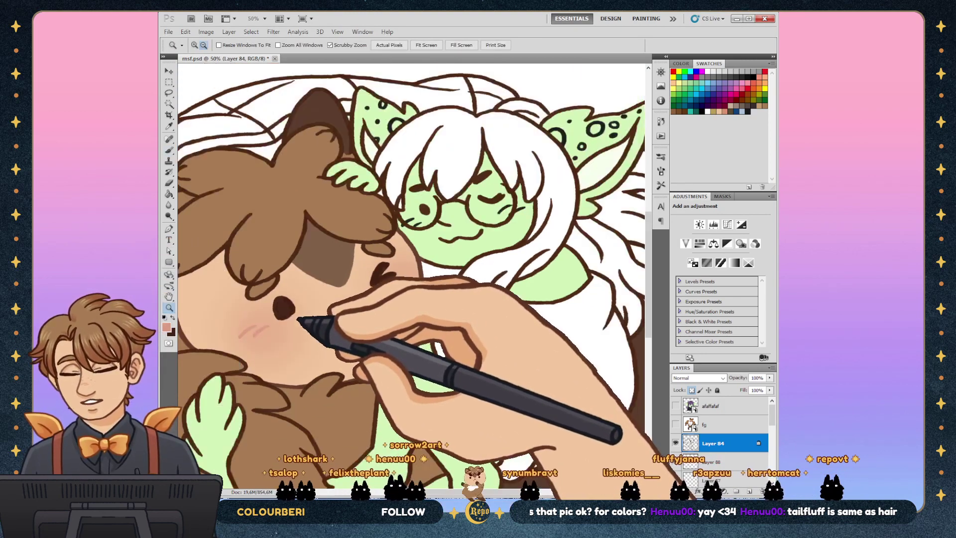
left_click(675, 405)
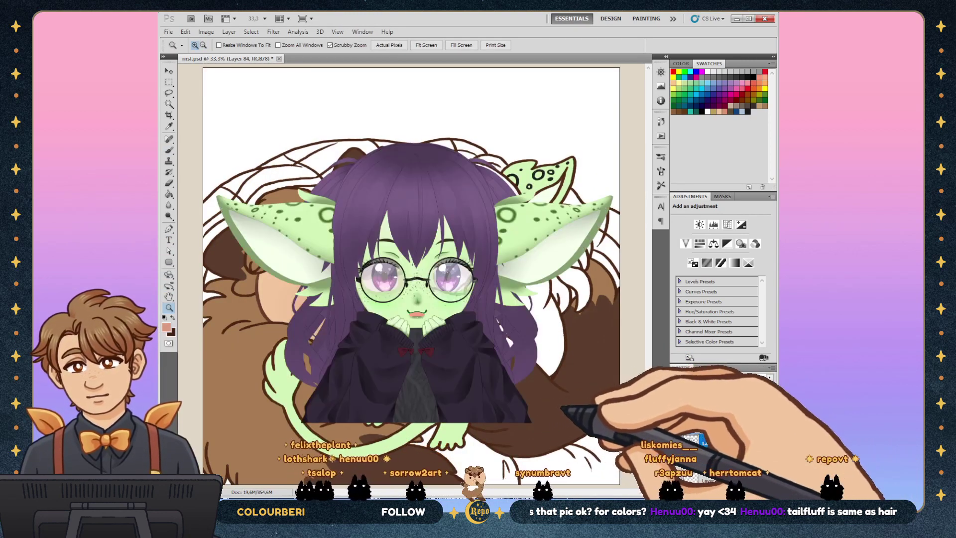
key("i")
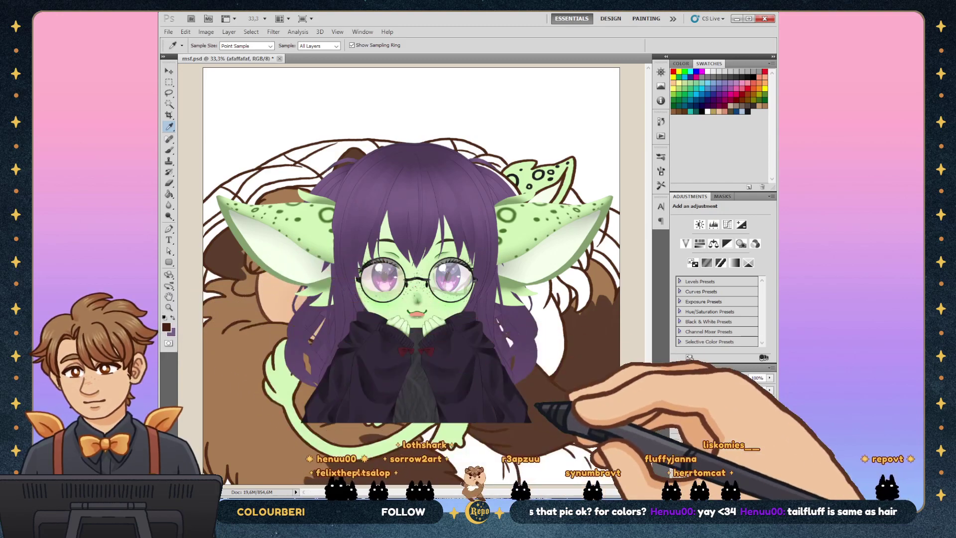
key("ctrl+z")
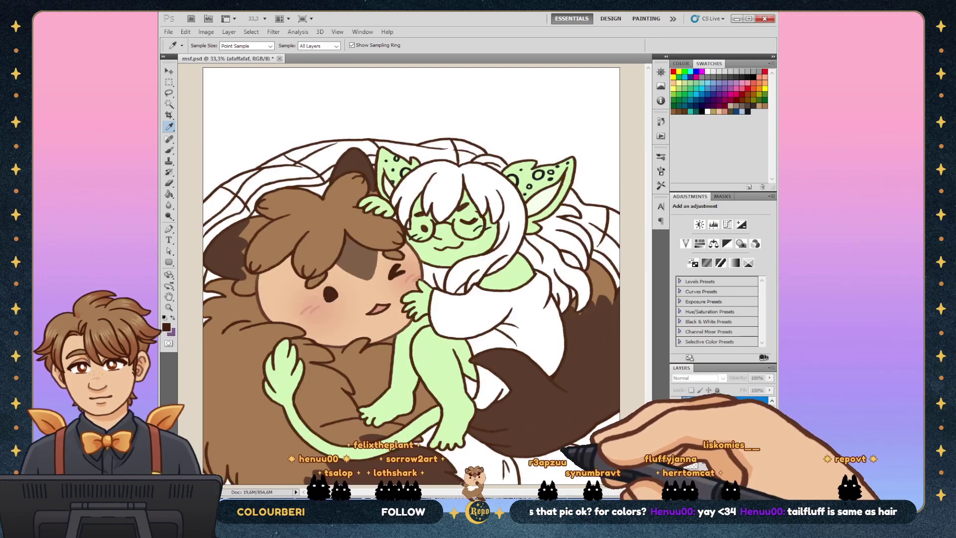
key("x")
Step: Select the smaller character's hair areas with the Magic Wand and fill them with the purple on a new masked Layer 95
key("w")
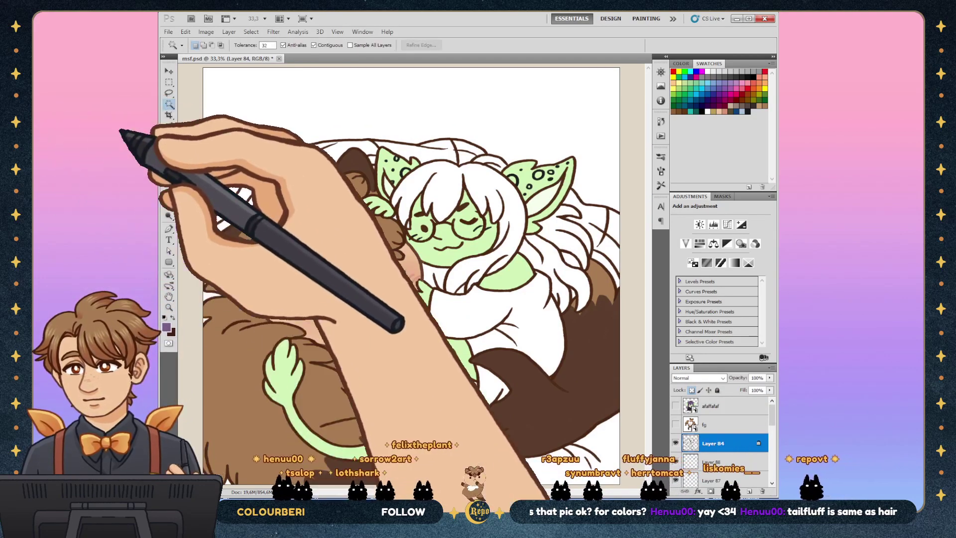
left_click(293, 212, "shift")
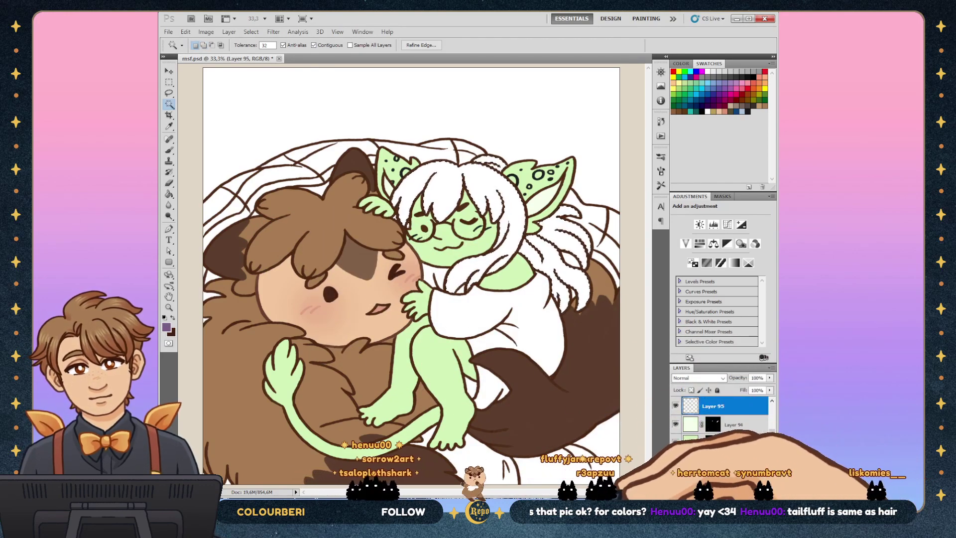
key("ctrl+grave")
key("g")
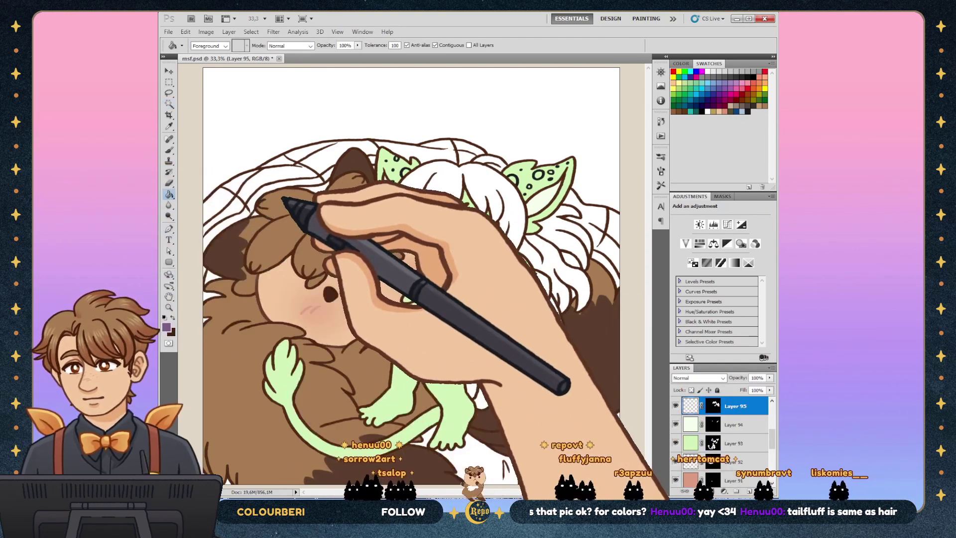
key("alt+BackSpace")
key("ctrl+backslash")
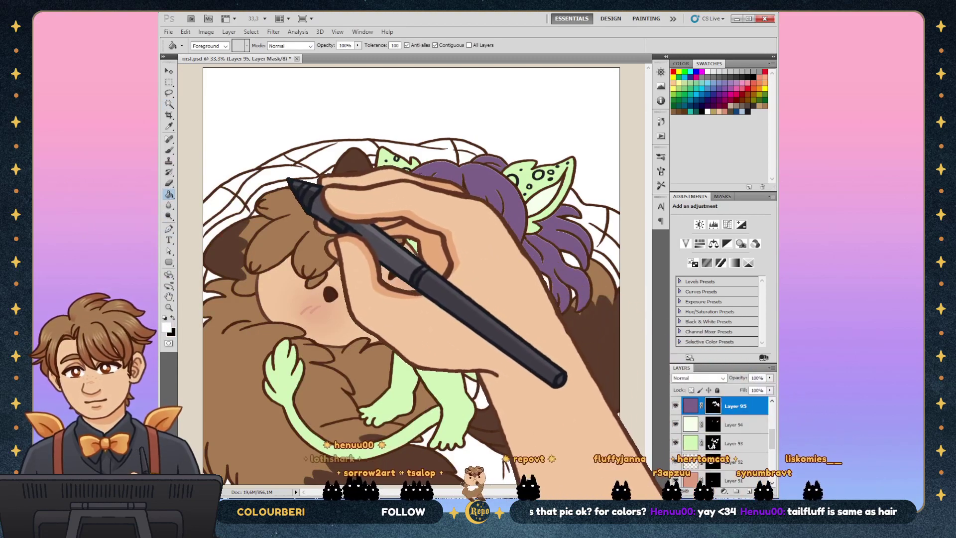
key("d")
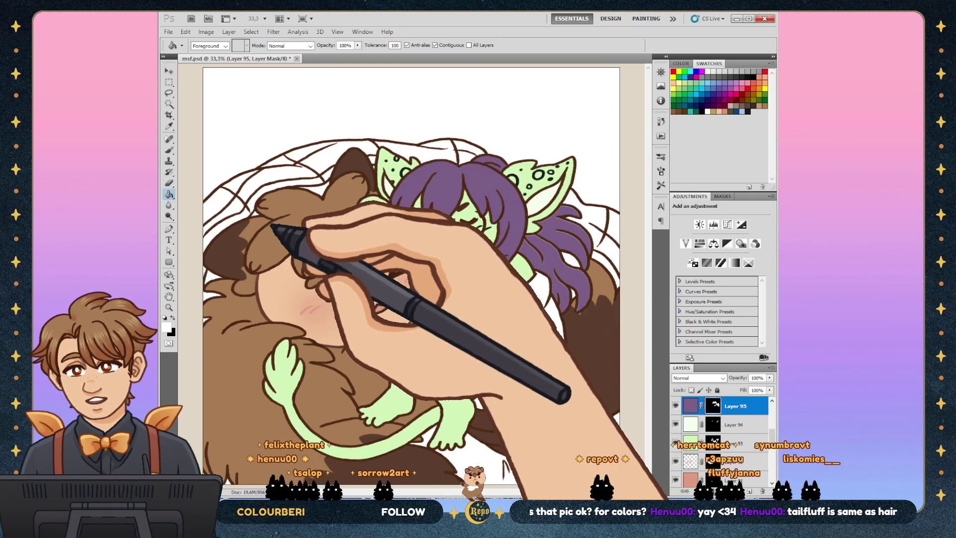
left_click(273, 231)
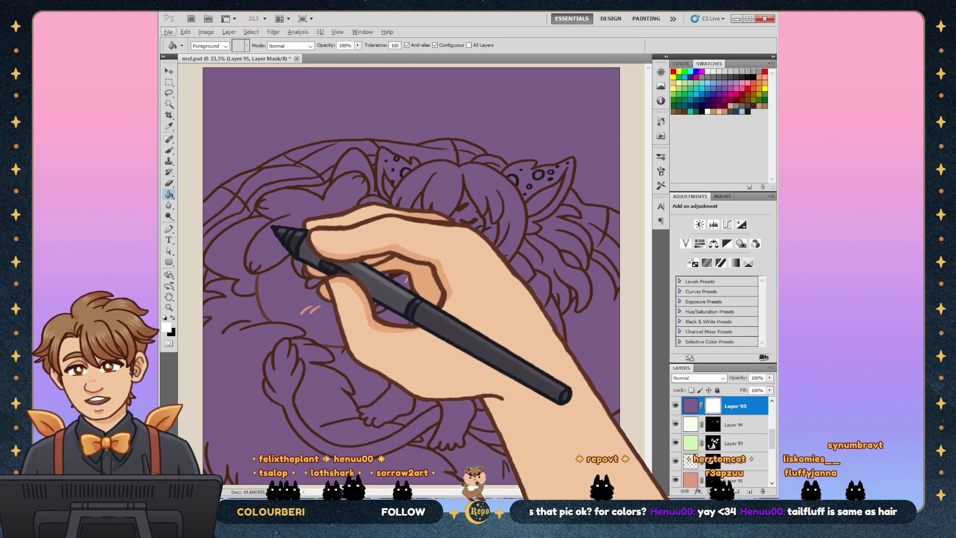
key("ctrl+z")
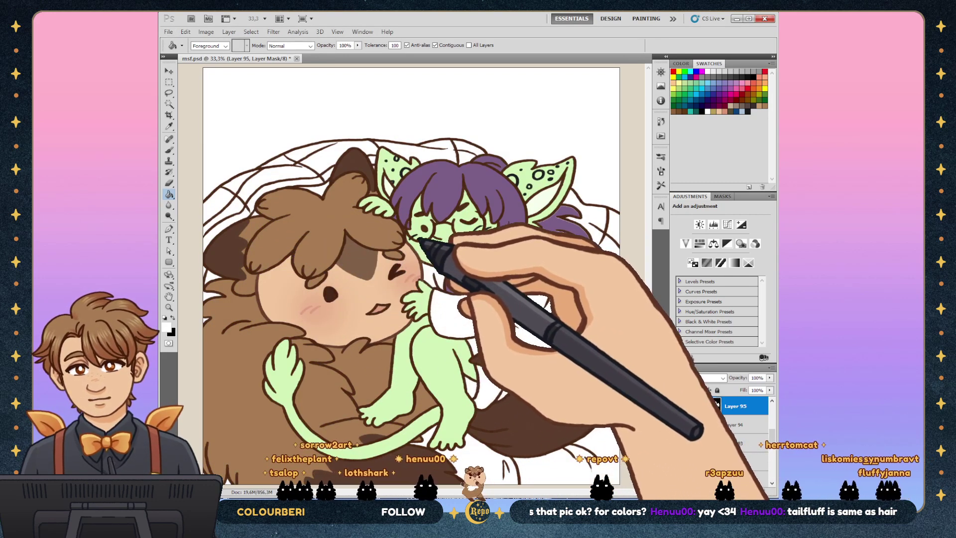
Step: Paint on Layer 95's mask with the Brush to colour the smaller character's tail tuft purple
key("b")
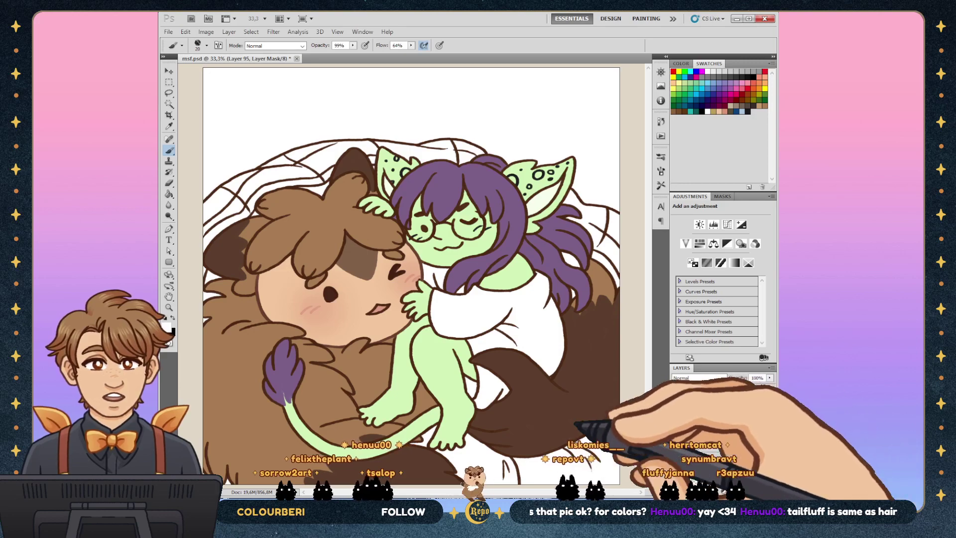
Step: Show the afaffafaf reference, sample a dark purple and a green as the two working colours, hide it and select Layer 84
key("alt+period")
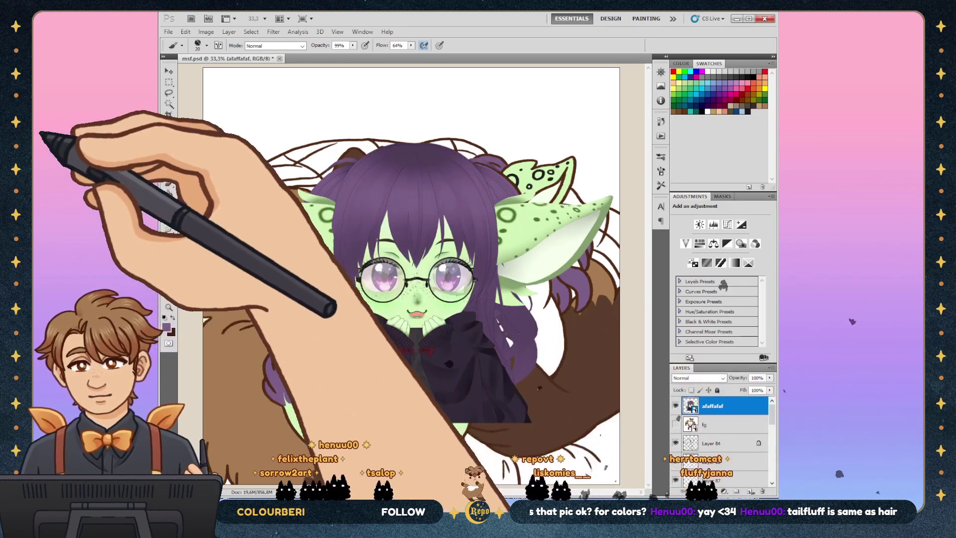
key("i")
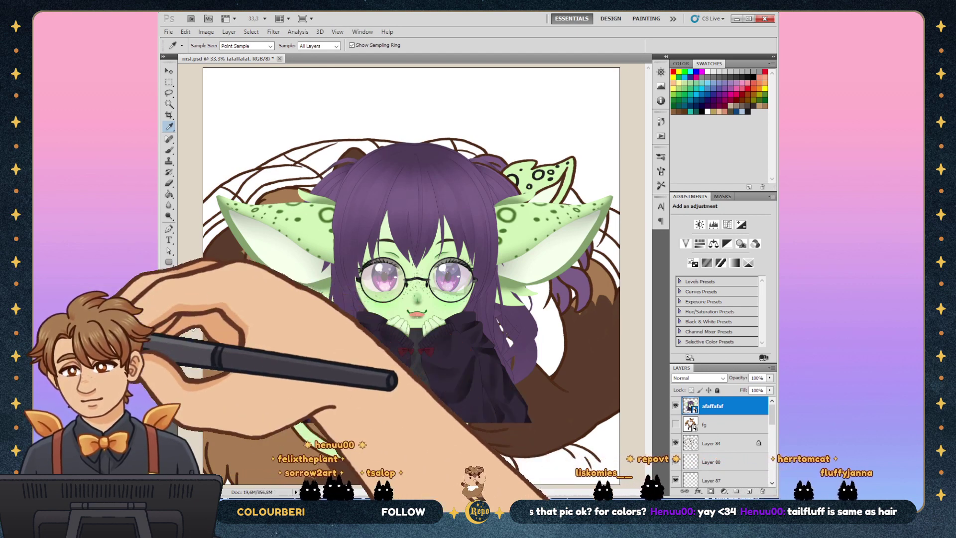
left_click(209, 278)
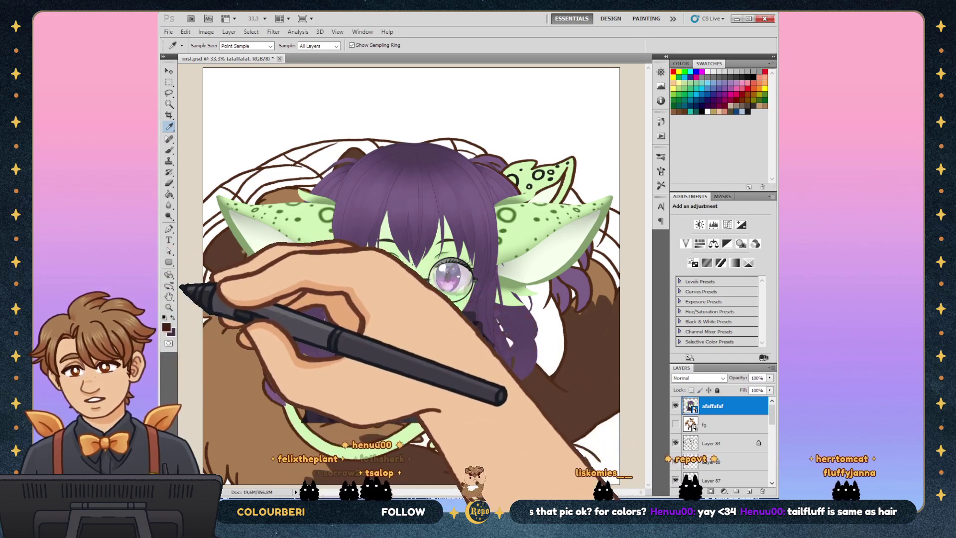
left_click(209, 220)
left_click(323, 211)
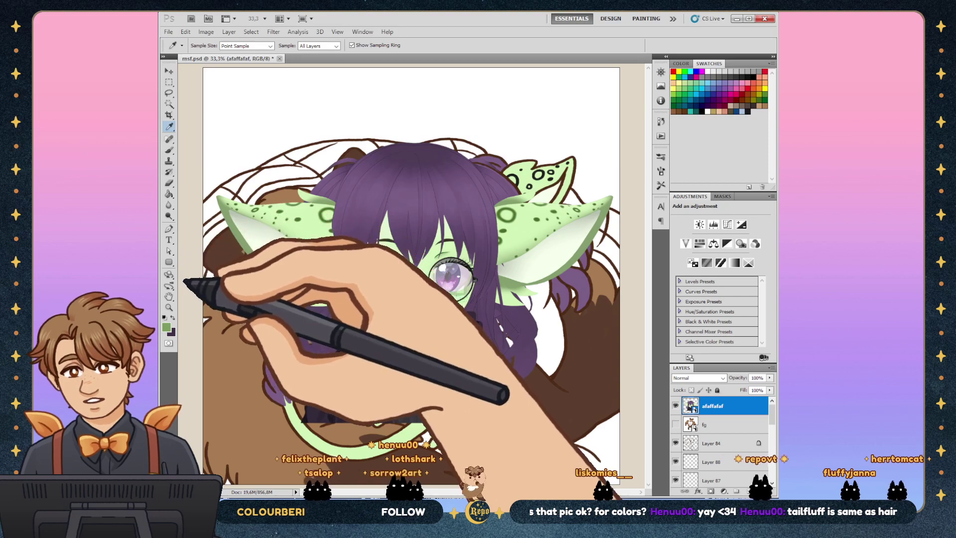
left_click(675, 405)
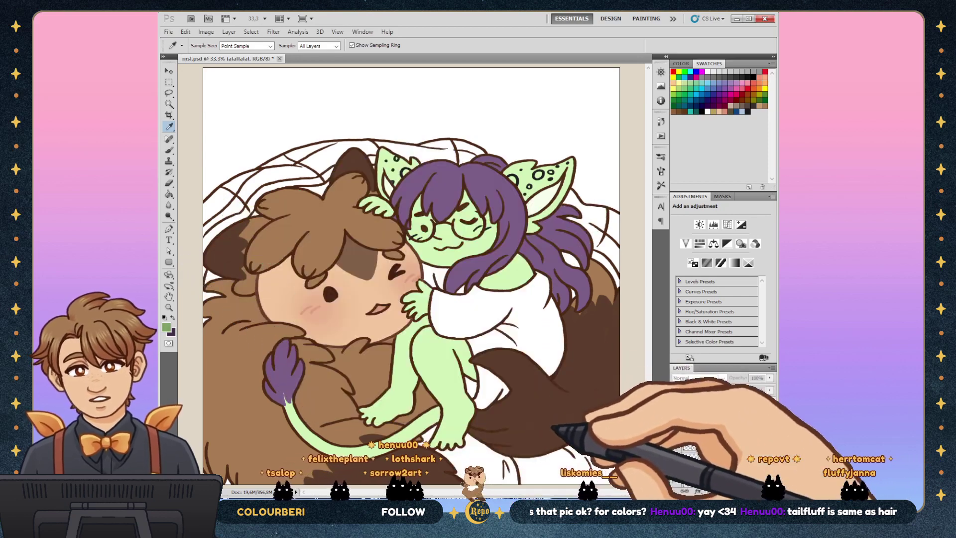
left_click(712, 442)
Step: Recolour the smaller character's fringe outlines and eyebrows dark purple on Layer 84 with the Brush
left_click(169, 308)
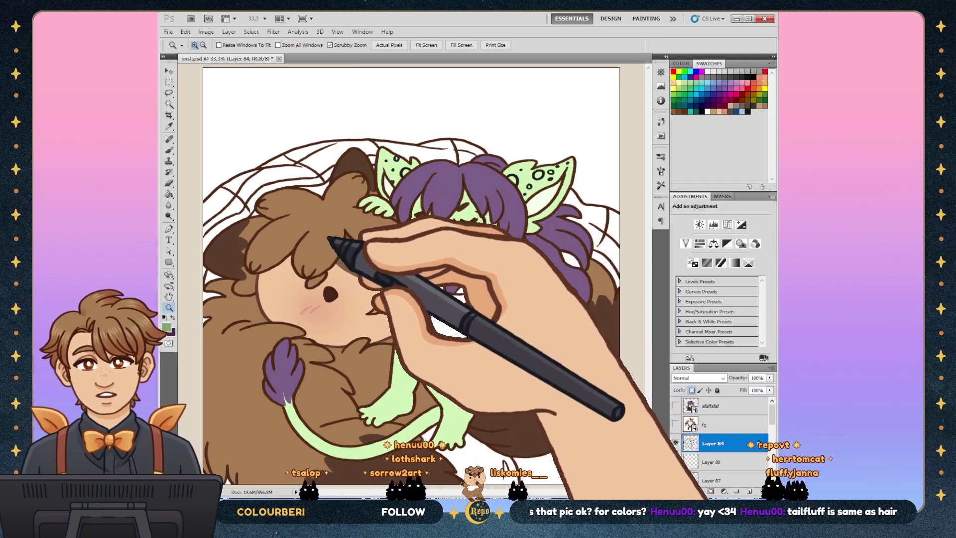
key("x")
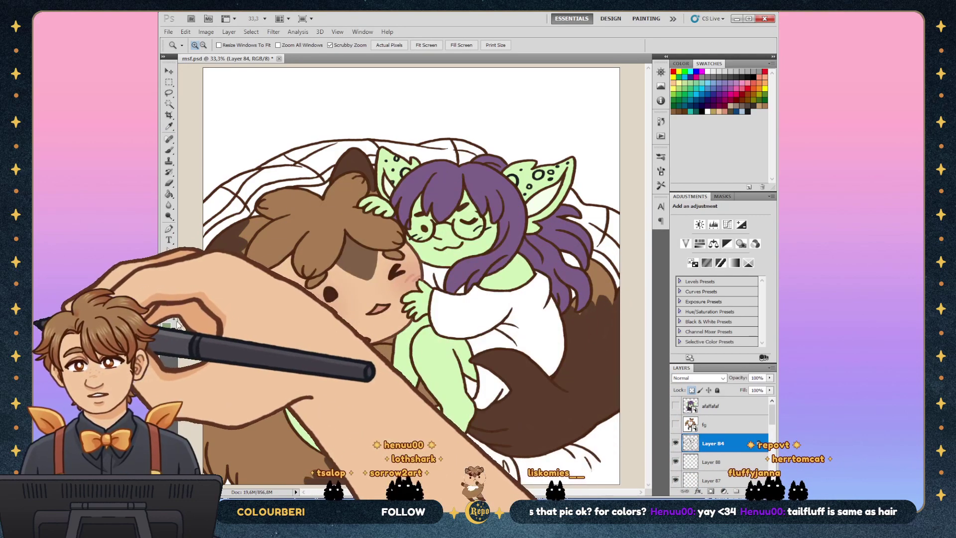
left_click(453, 172)
key("b")
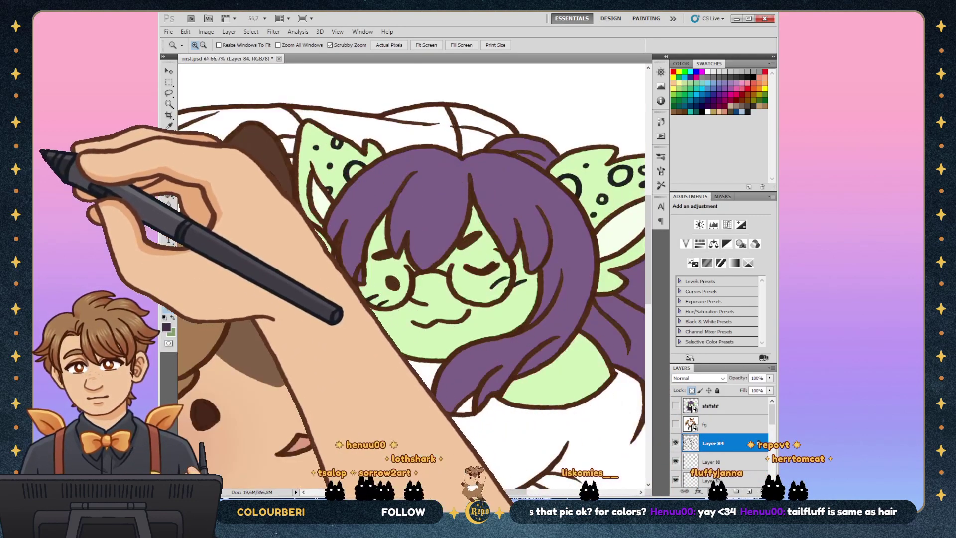
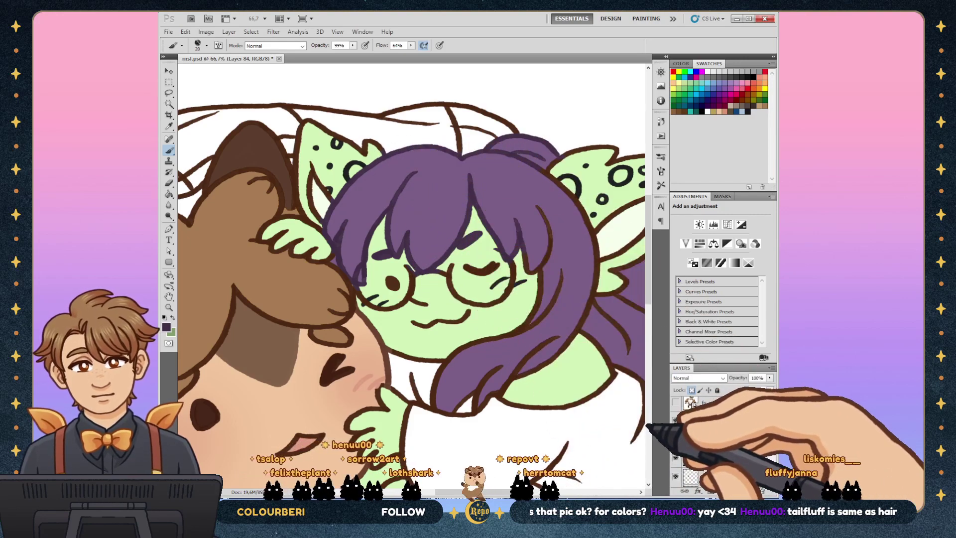
Step: Check the hair on Layer 95, and recolour the side lock and part of the back hair outlines dark purple on Layer 84
left_click(714, 450)
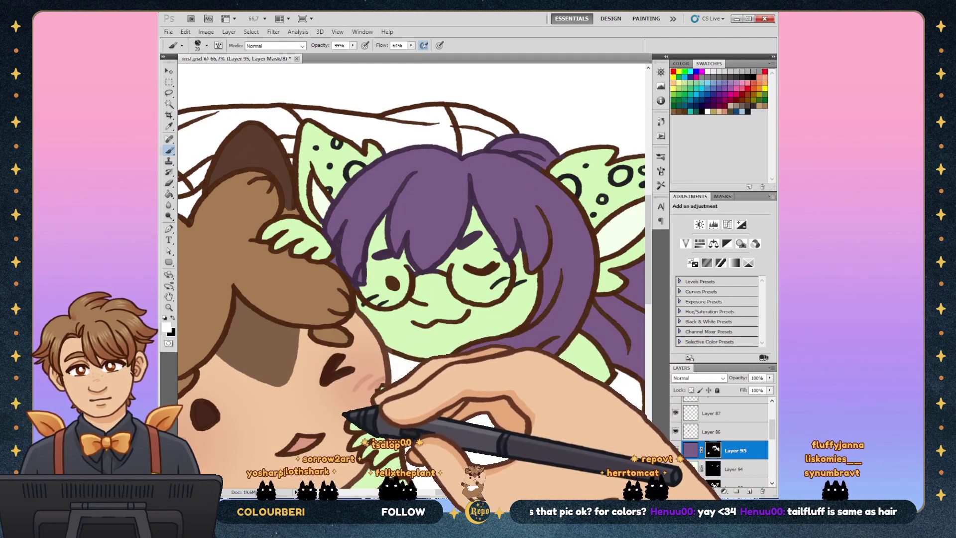
scroll(388, 284, "right", 5)
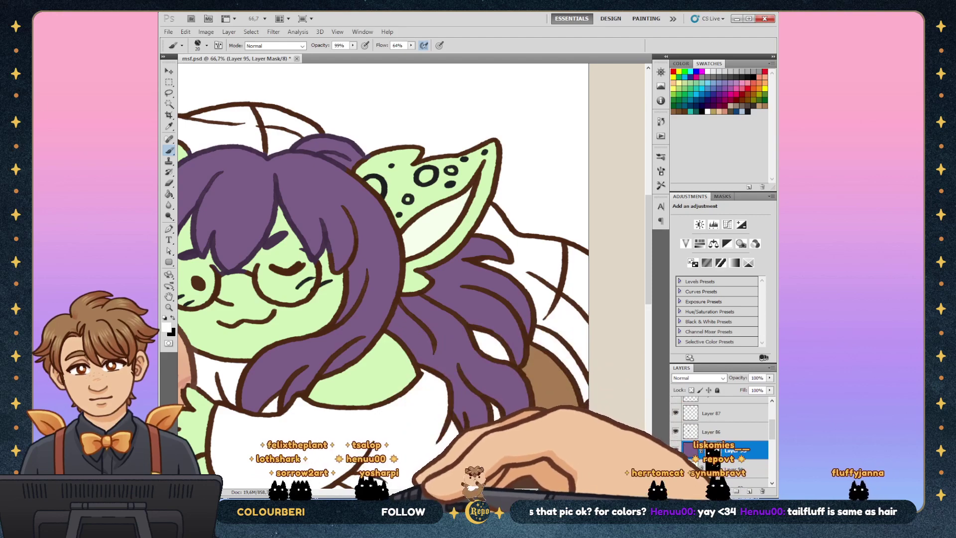
scroll(412, 255, "left", 4)
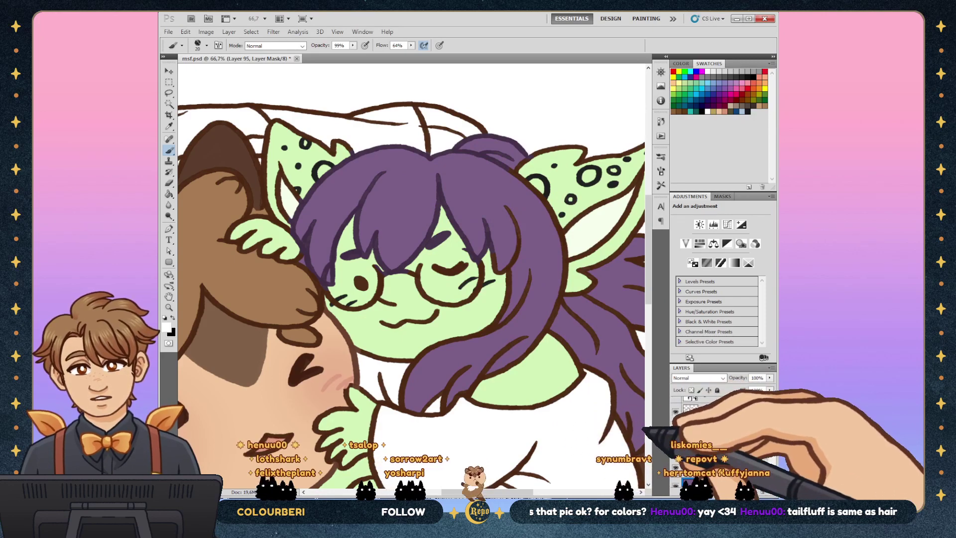
left_click(722, 443)
left_click(376, 237, "alt")
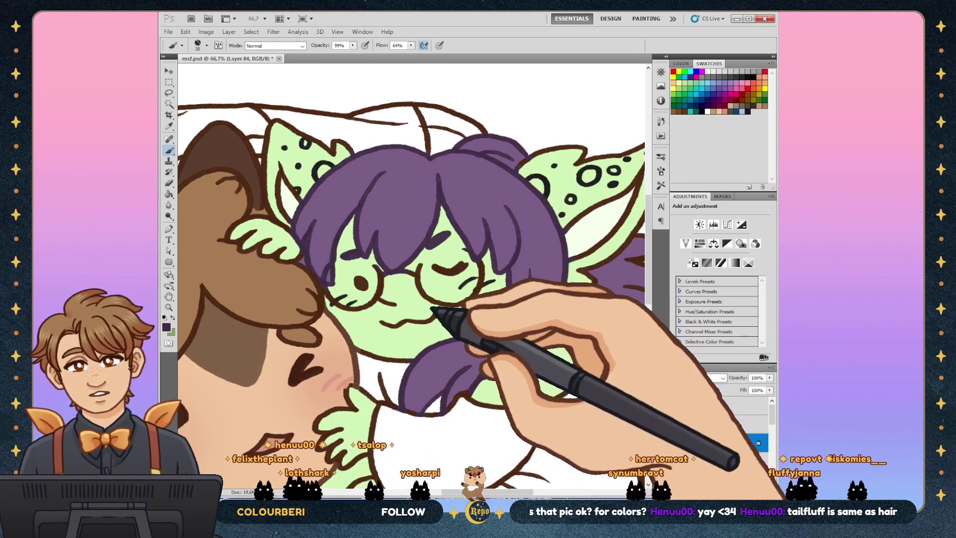
left_click_drag(448, 299, 294, 289)
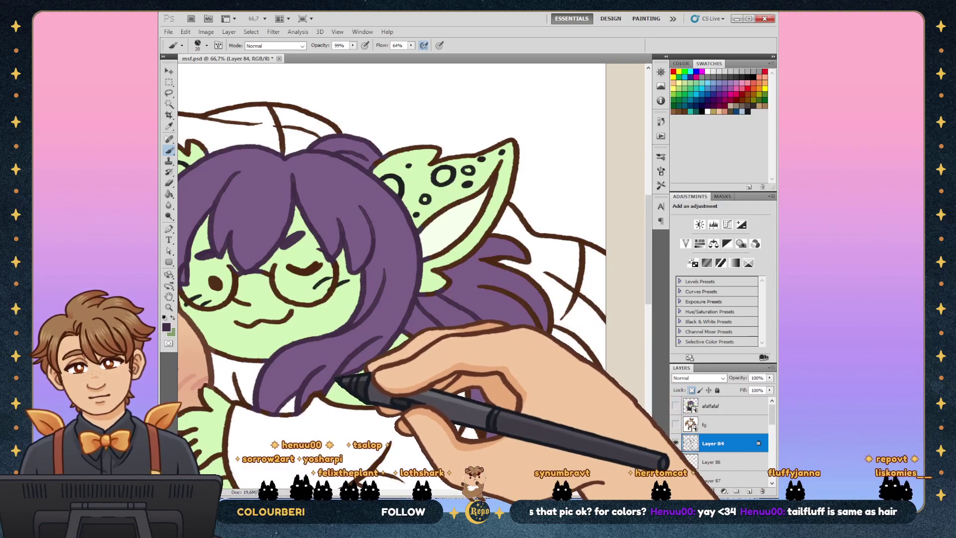
scroll(523, 323, "down", 3)
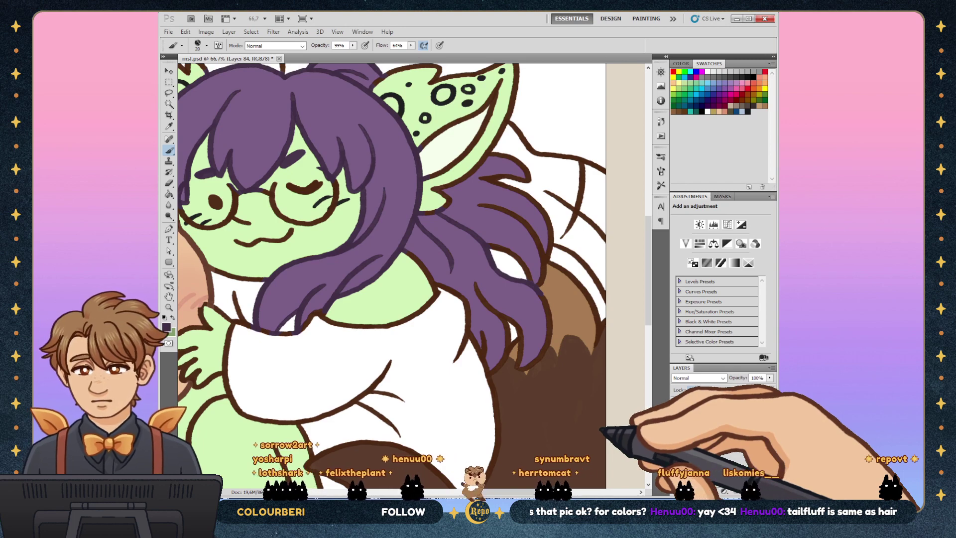
scroll(603, 429, "down", 2)
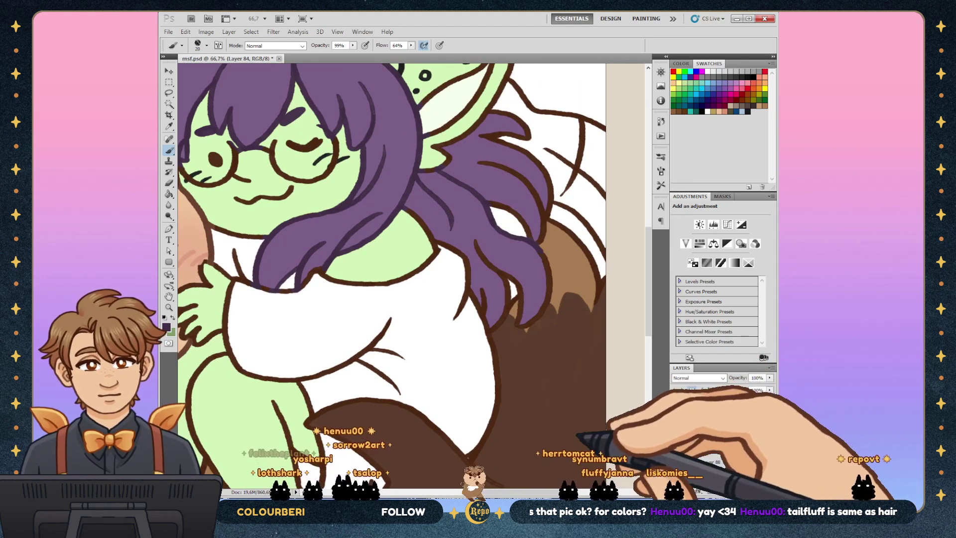
Step: Select the white gaps between the back hair strands and fill them on Layer 89's mask to reveal the brown behind
key("w")
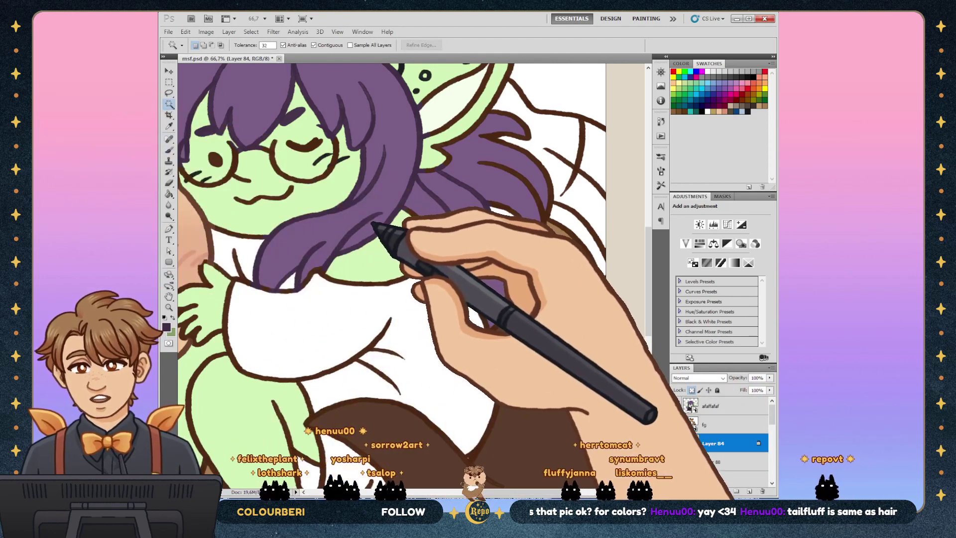
left_click(375, 225)
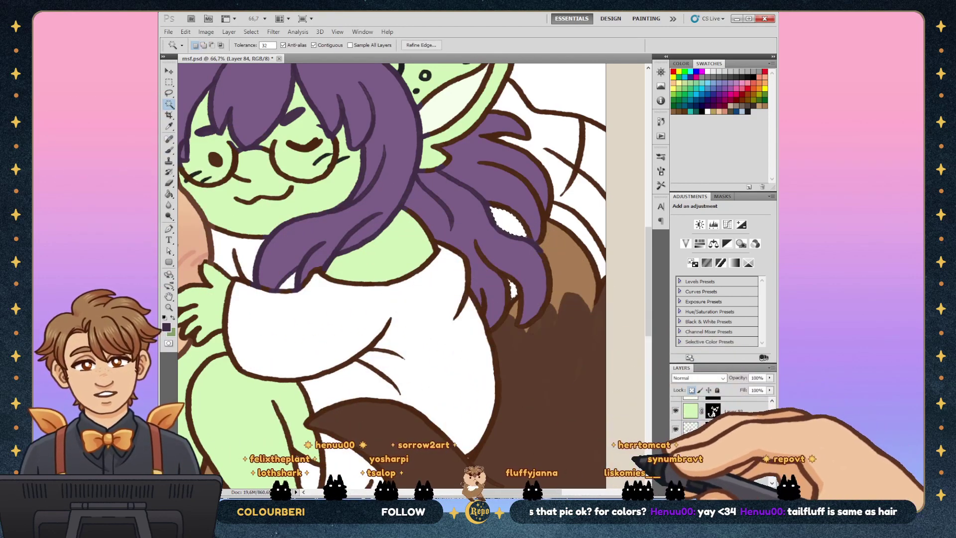
key("g")
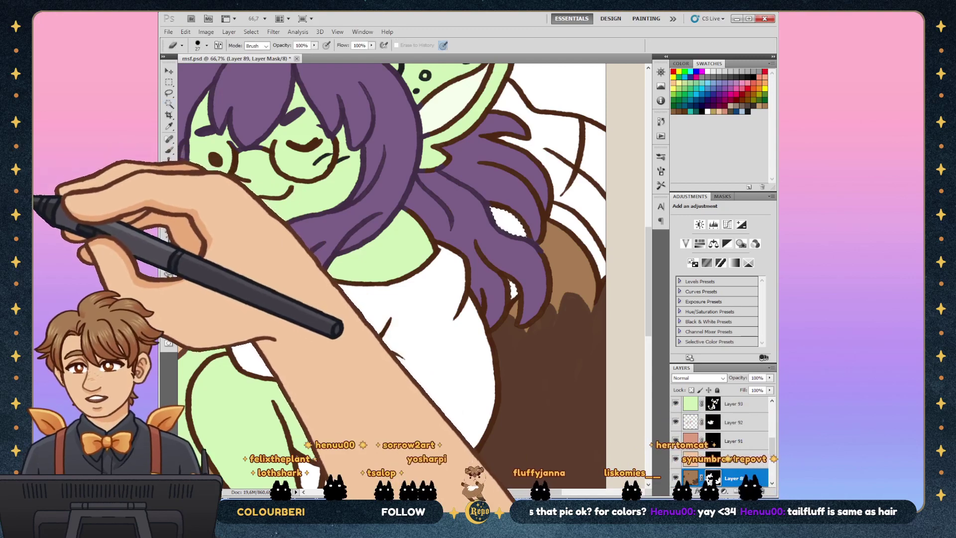
left_click(508, 219)
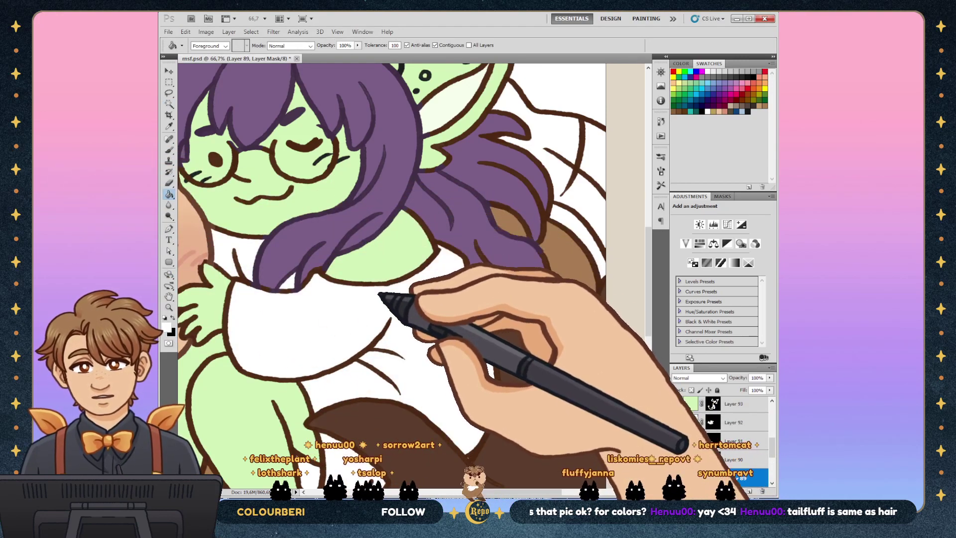
key("b")
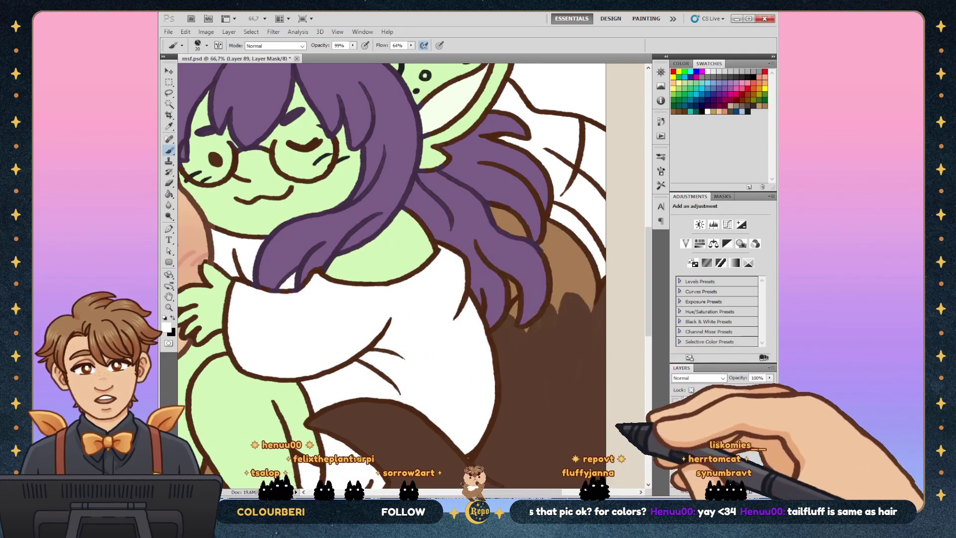
Step: Recolour the remaining outlines of the smaller character's back and upper hair dark purple on Layer 84
left_click(714, 421)
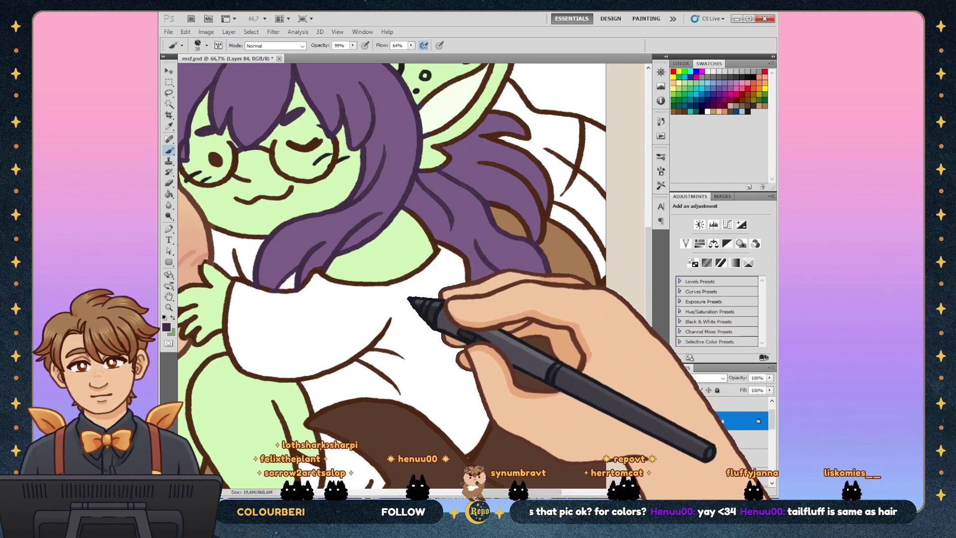
scroll(391, 246, "up", 3)
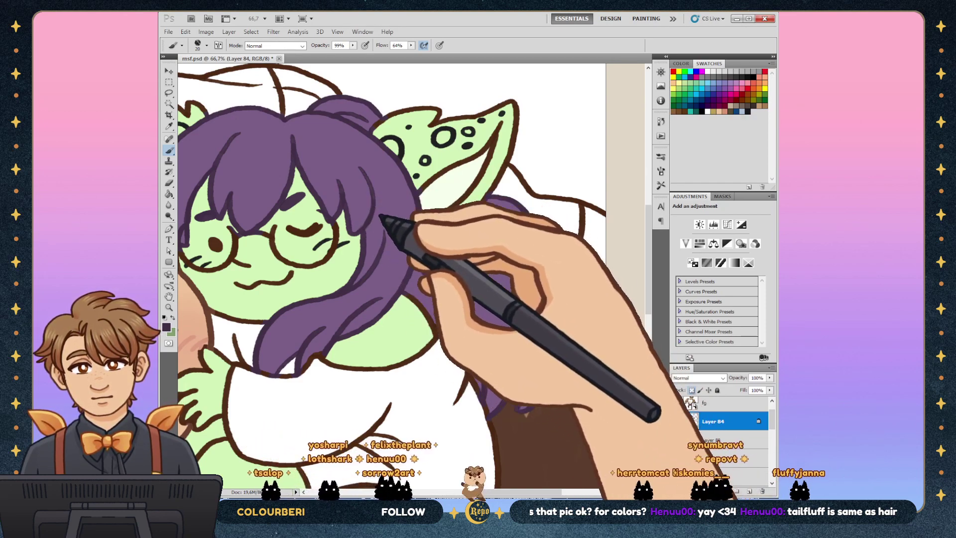
Step: Recolour the outlines of the smaller character's purple tail tuft dark purple on Layer 84 with the Brush
left_click(169, 308)
key("ctrl+minus")
key("ctrl+minus")
key("ctrl+minus")
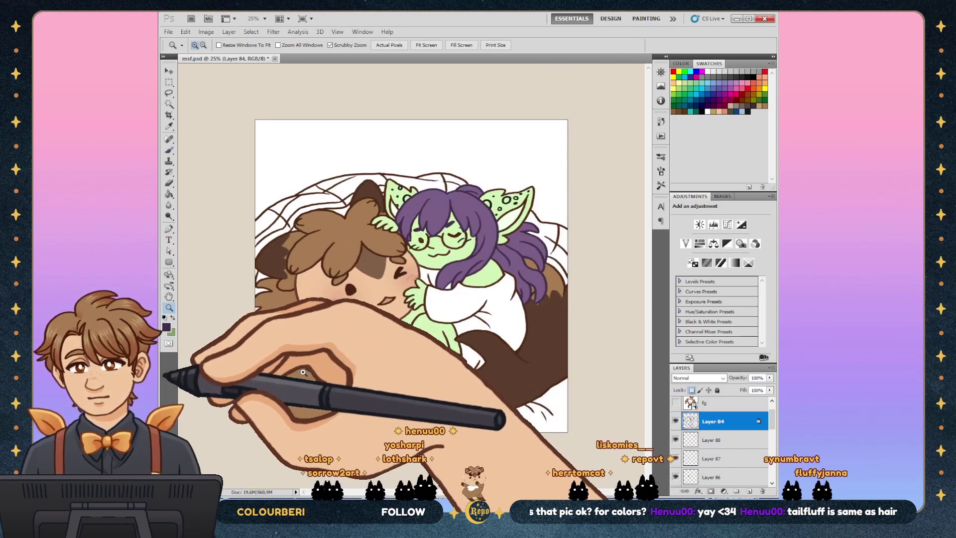
left_click(345, 331)
left_click(345, 332)
left_click(345, 331)
key("b")
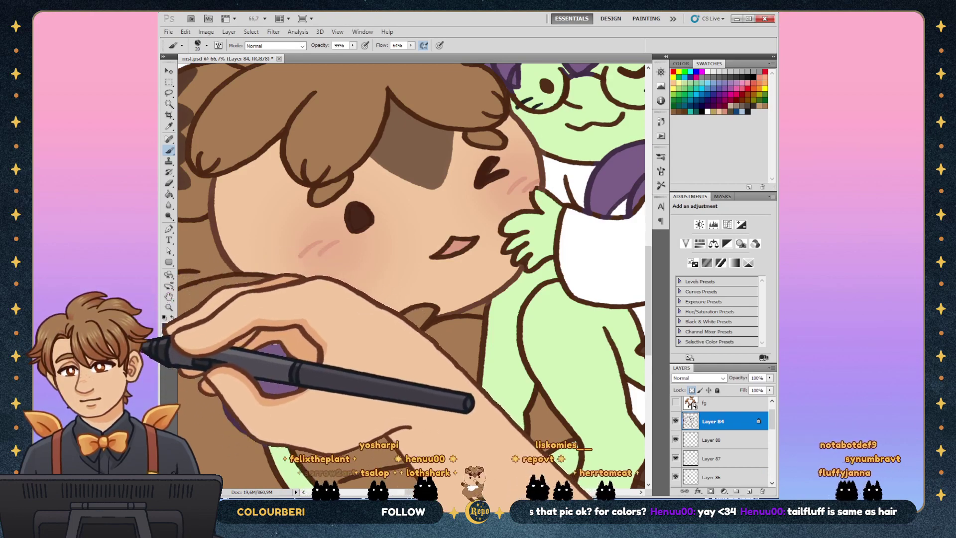
left_click_drag(275, 343, 250, 369)
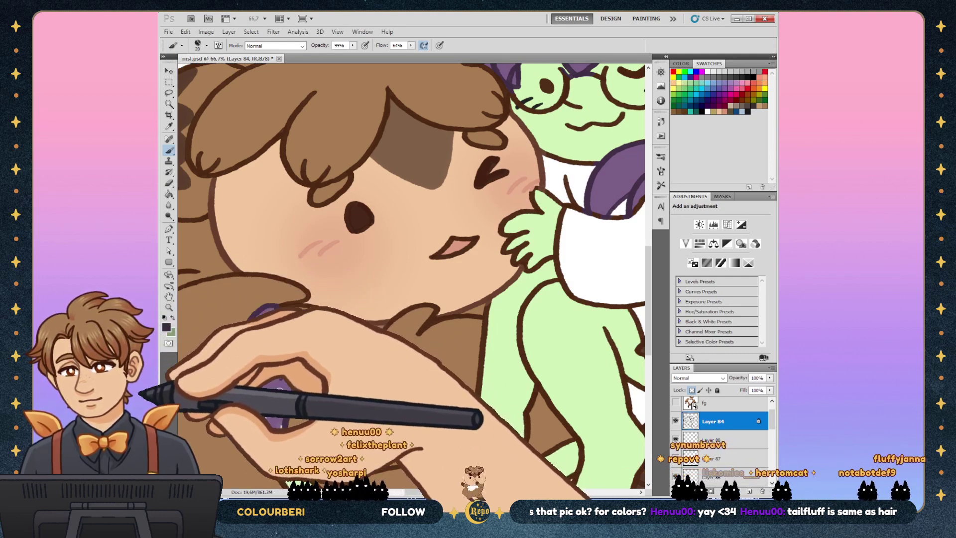
Step: Switch to the green working colour and paint it over the upper part of the smaller character's tail outlines
key("z")
key("ctrl+minus")
key("ctrl+minus")
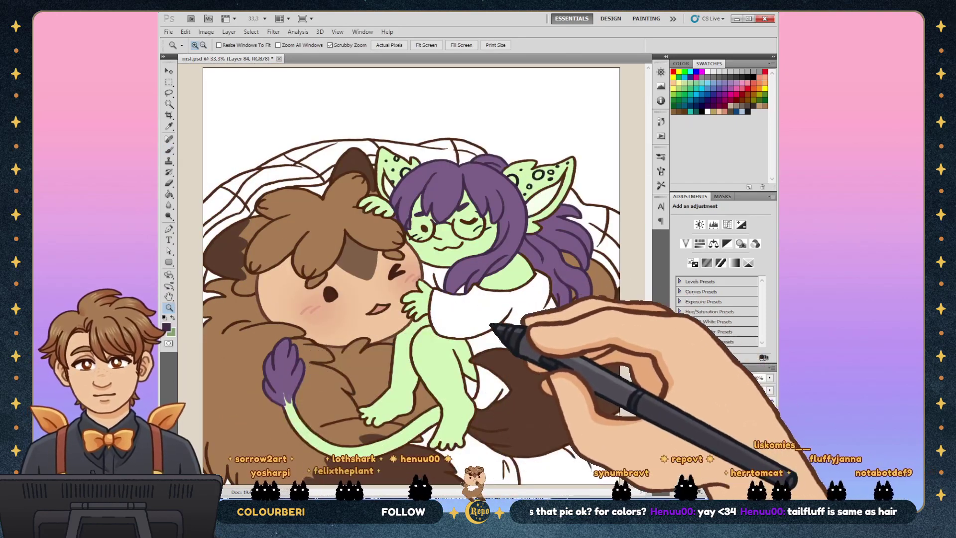
left_click(322, 448)
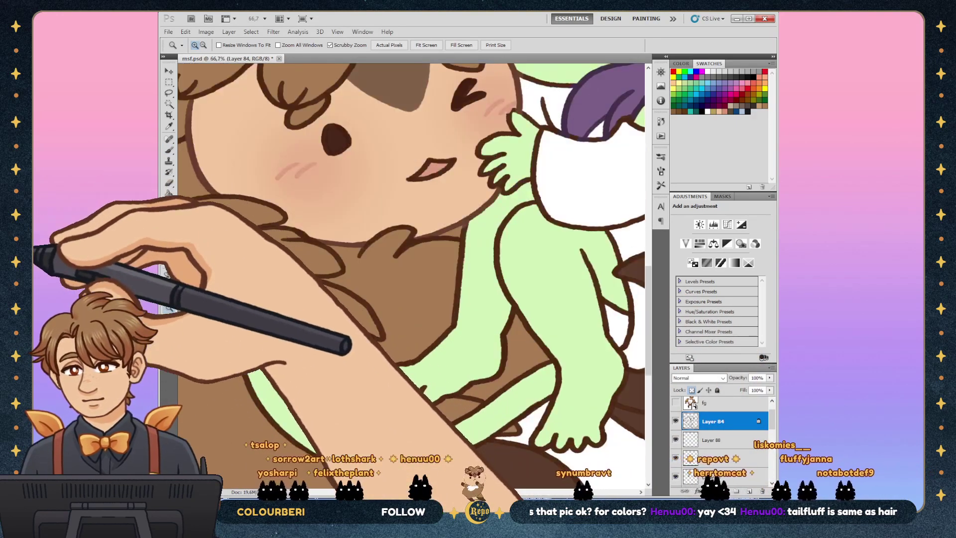
key("b")
key("x")
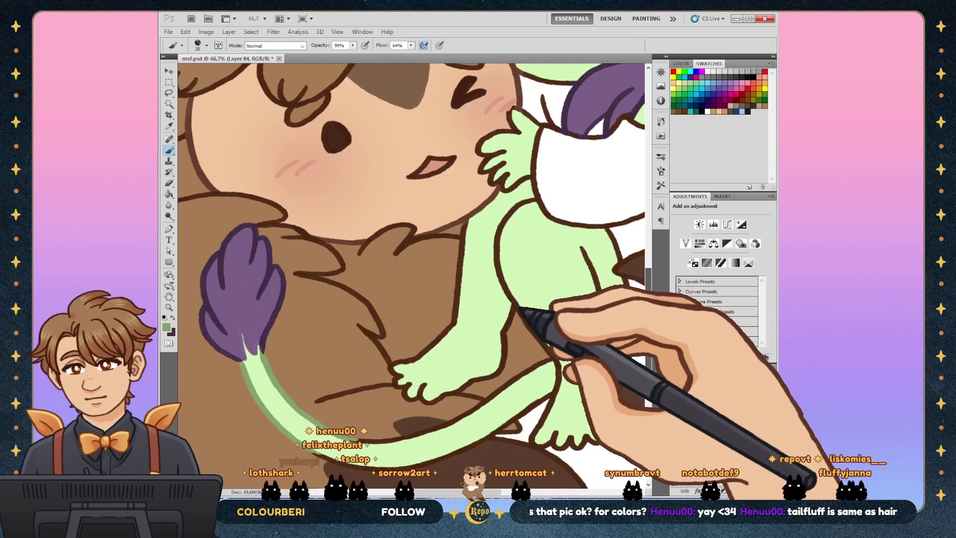
Step: Choose a darker green and recolour both outlines of the smaller character's tail with it on Layer 84
scroll(412, 274, "down", 3)
key("i")
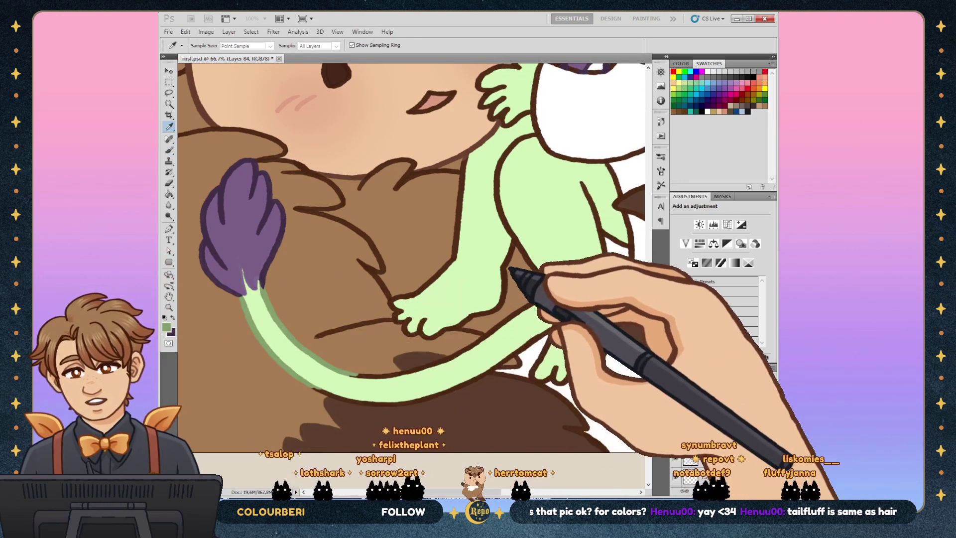
key("w")
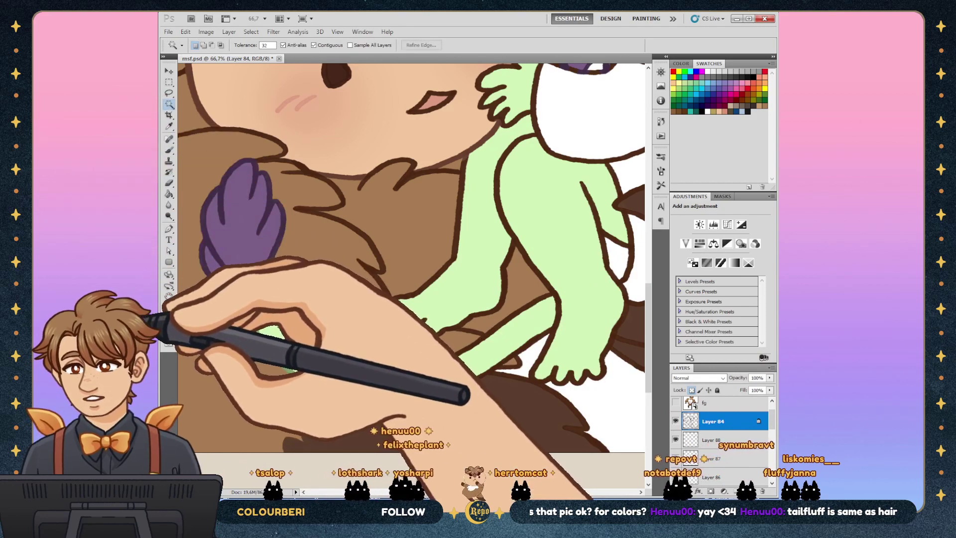
key("g")
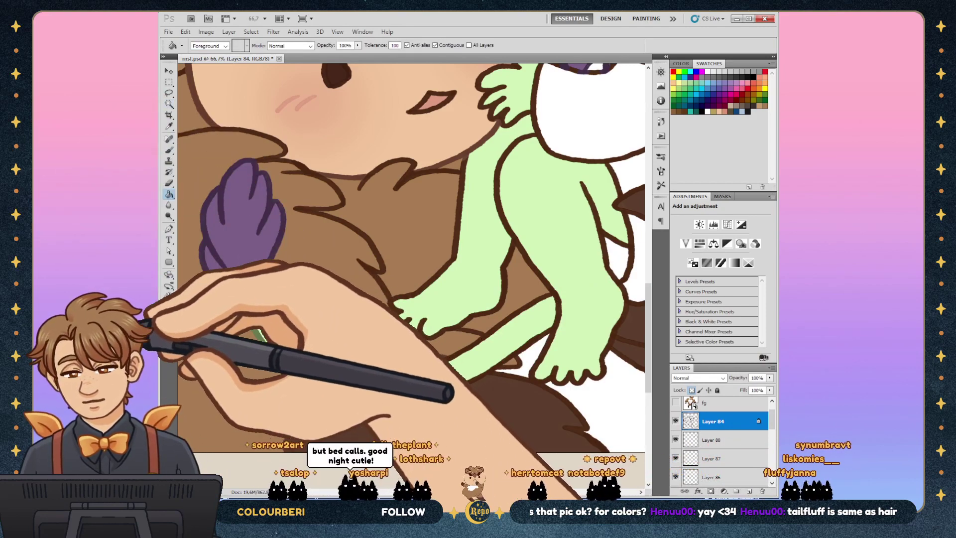
key("b")
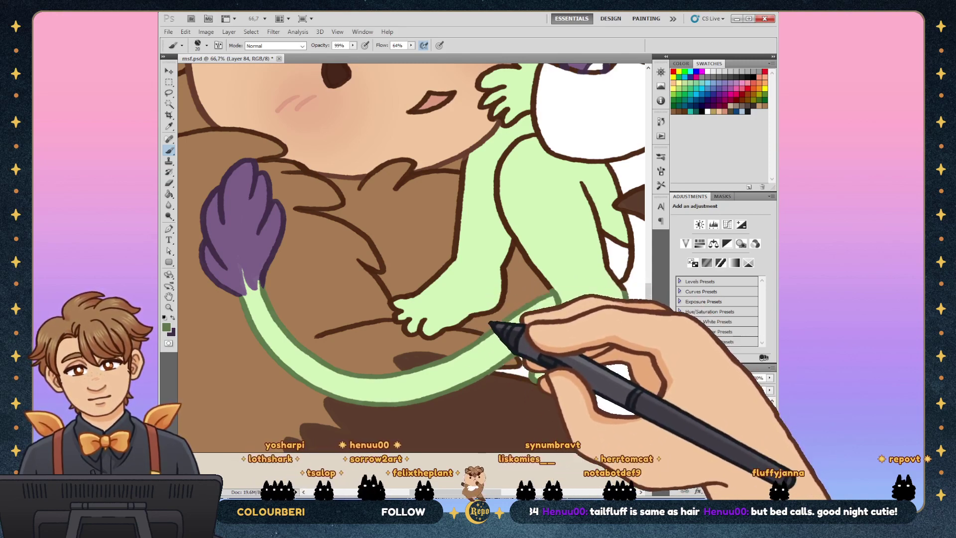
Step: Recolour the brown outlines of the goblin's lower arm, legs and feet in dark green with the Brush on Layer 84
scroll(468, 298, "up", 2)
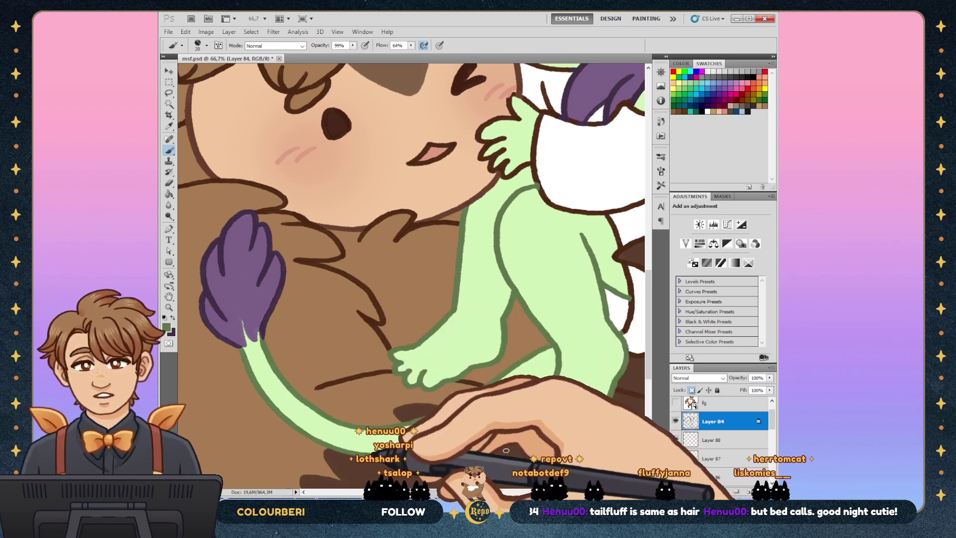
left_click_drag(448, 249, 329, 249)
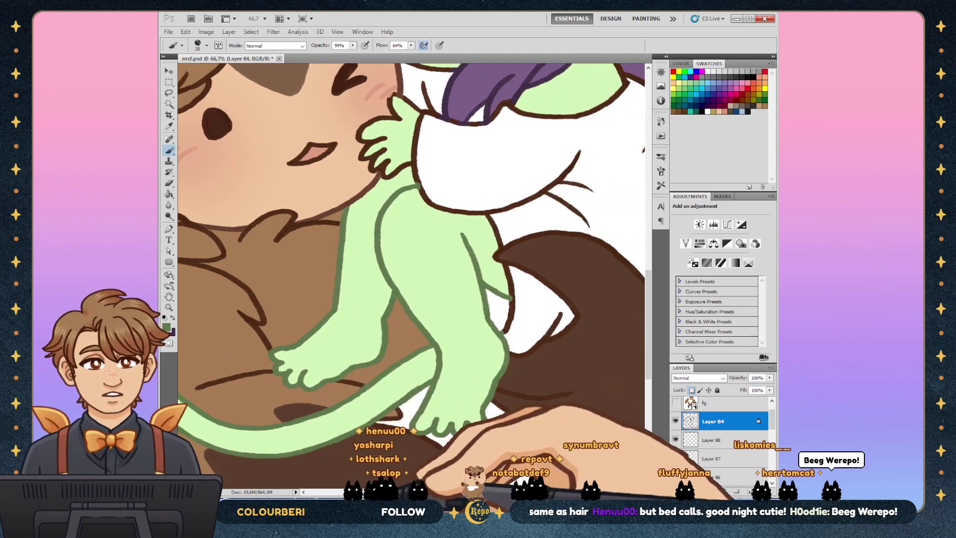
mouse_move(399, 249)
left_mouse_down()
mouse_move(405, 252)
mouse_move(357, 249)
left_mouse_up()
key("z")
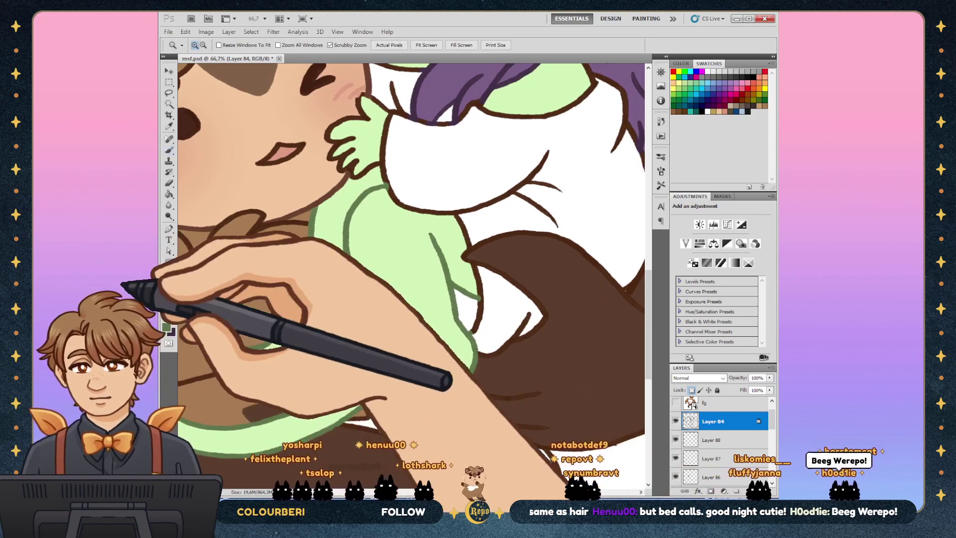
Step: Recolour the outlines of the goblin's hand on the brown character's cheek and of the bare shoulder in dark green
key("ctrl+minus")
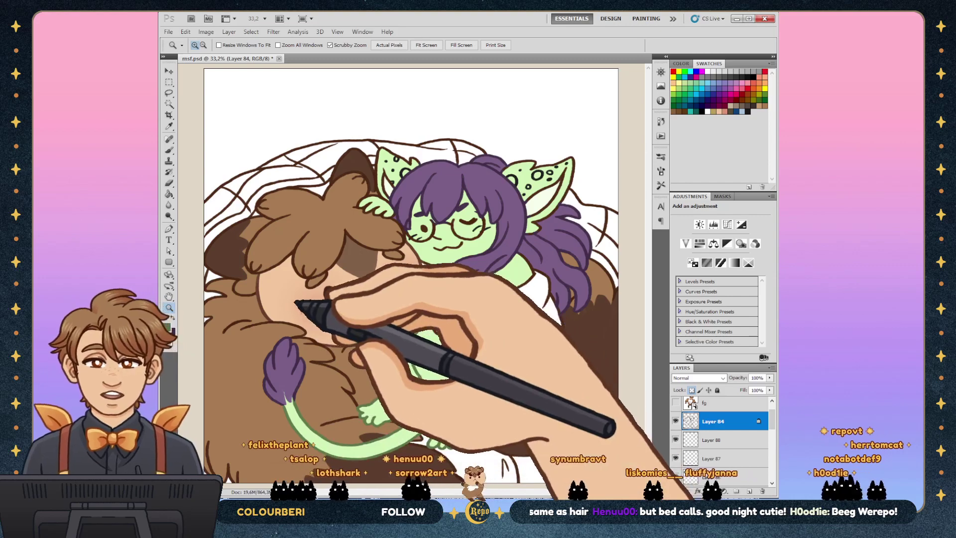
left_click(505, 299)
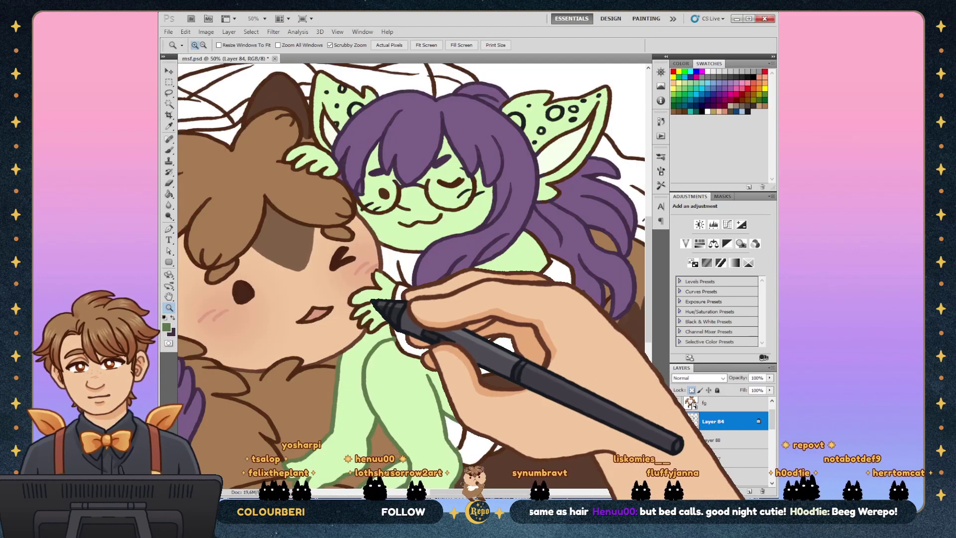
key("b")
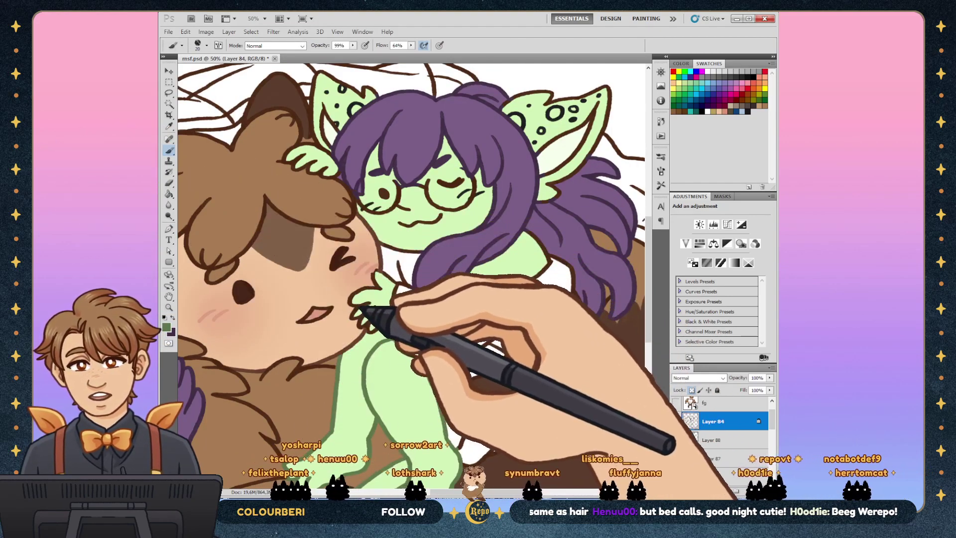
key("z")
left_click(378, 316)
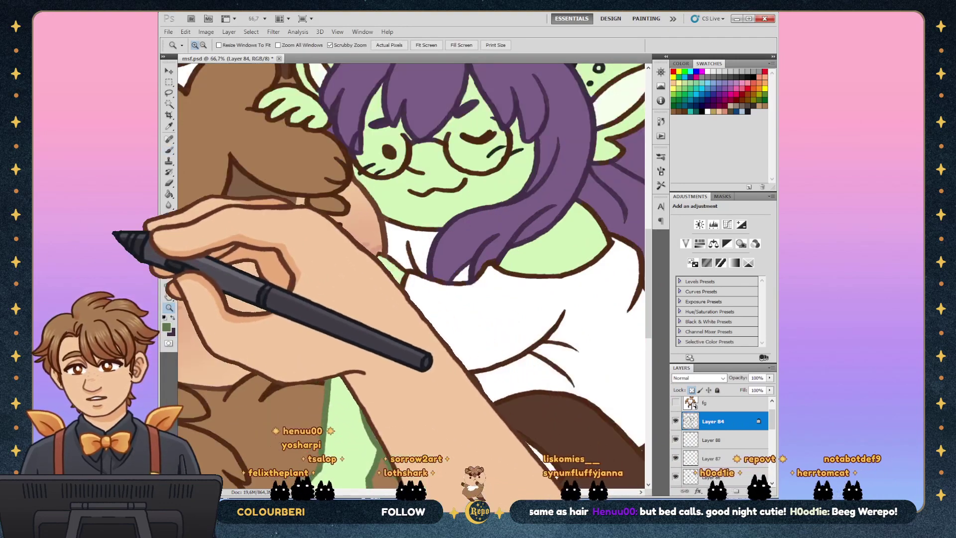
key("b")
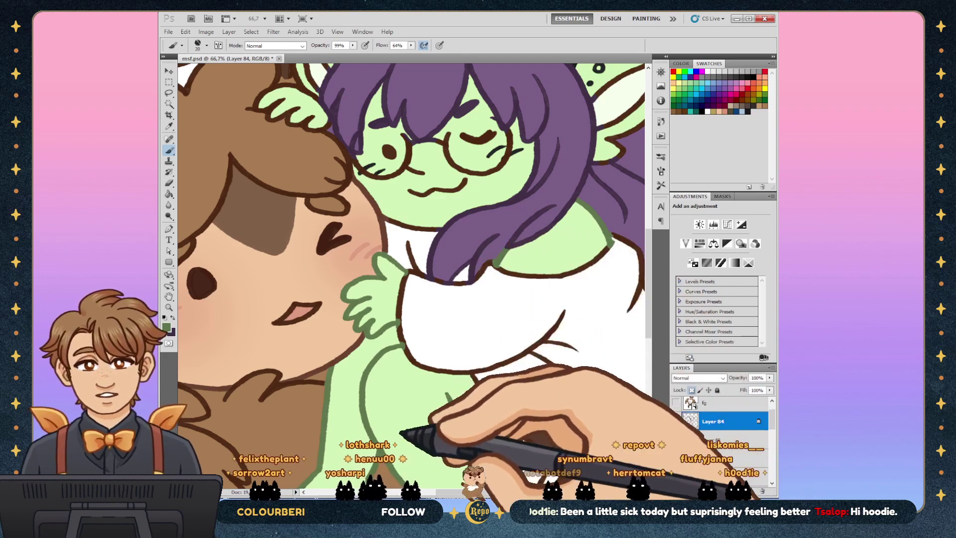
Step: Recolour the outlines of the goblin's ears, upper hand, face and mouth in dark green with the Brush
scroll(411, 274, "down", 4)
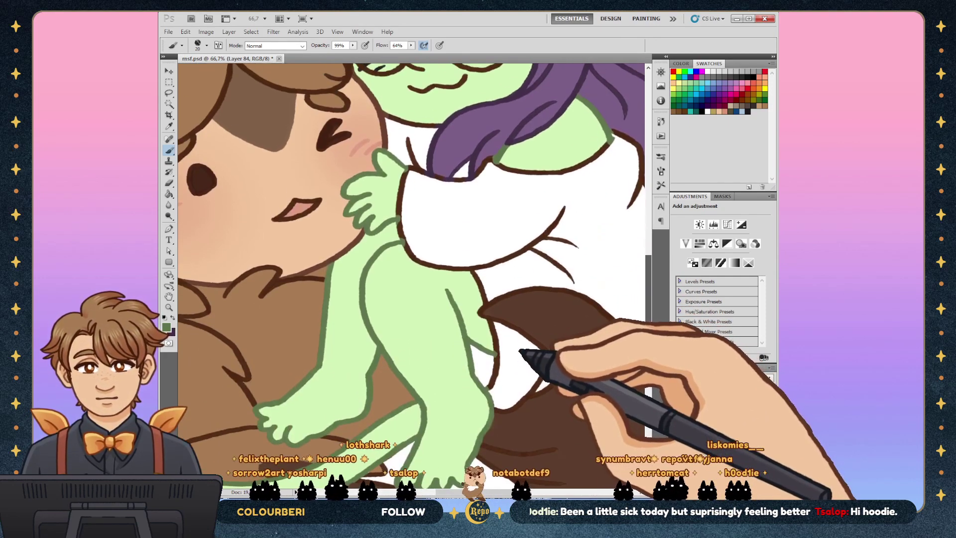
scroll(411, 274, "up", 9)
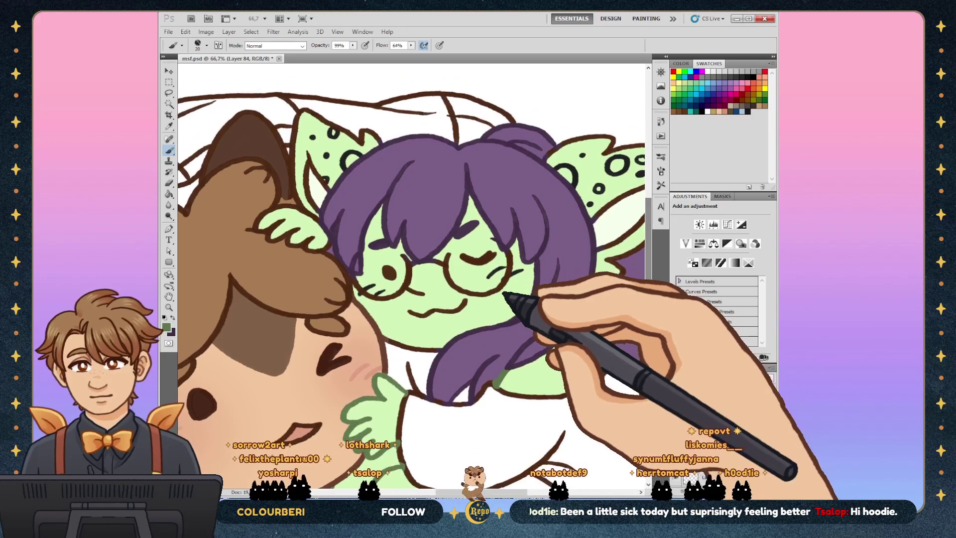
key("g")
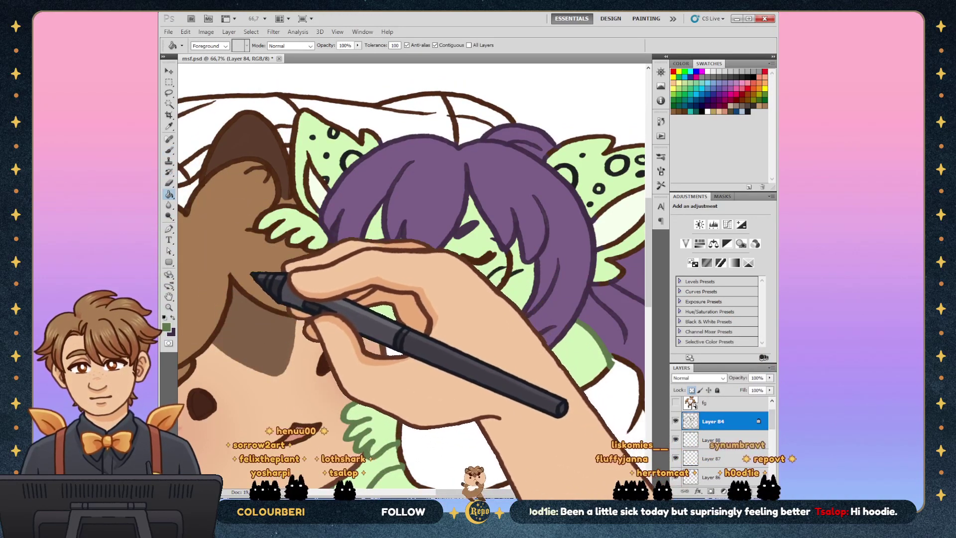
key("b")
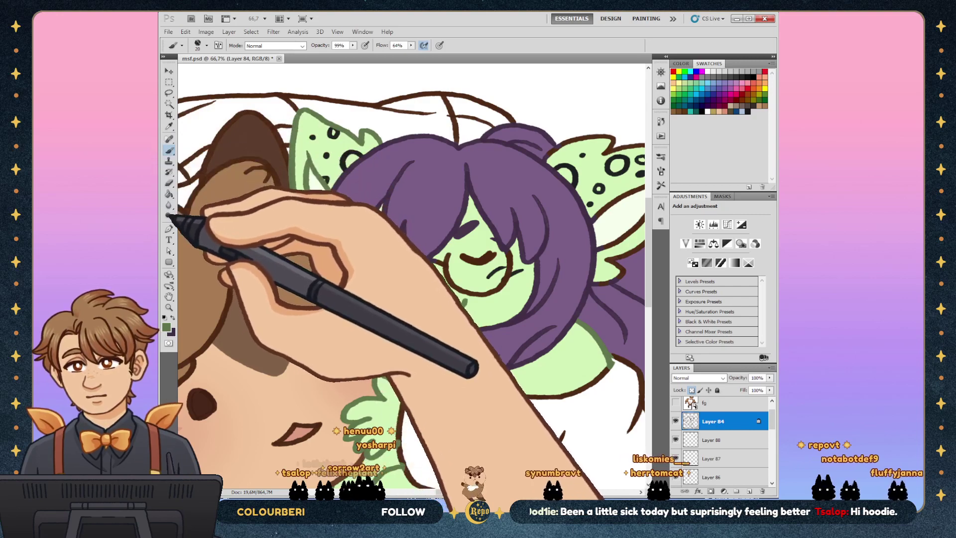
scroll(411, 274, "right", 5)
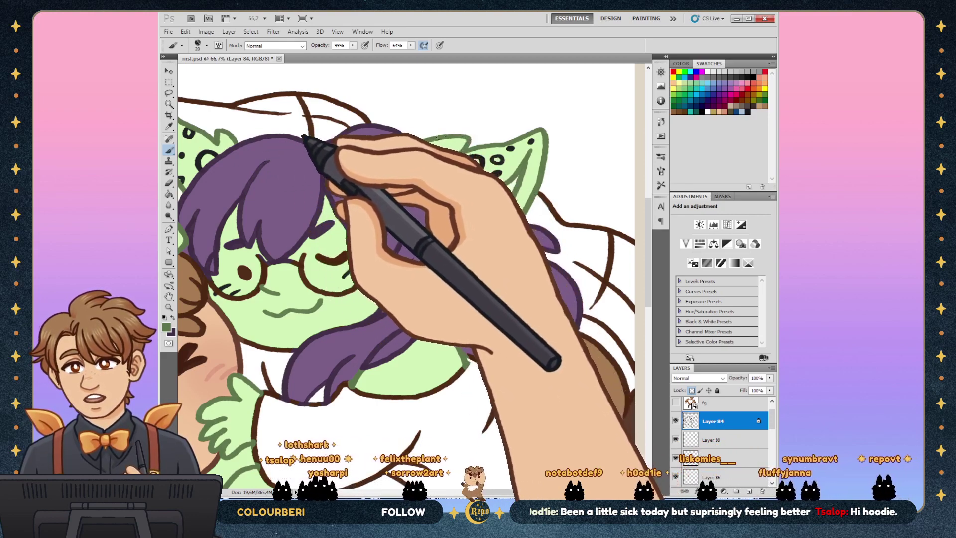
Step: Recolour the short marks on the goblin's cheeks in dark green, matching the rest of the skin linework
key("z")
key("ctrl+minus")
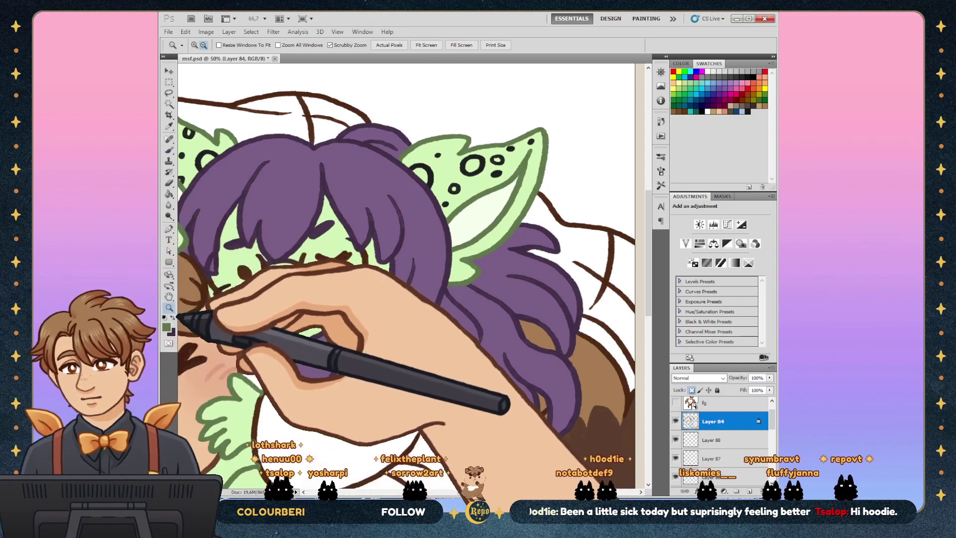
key("ctrl+minus")
key("ctrl+minus")
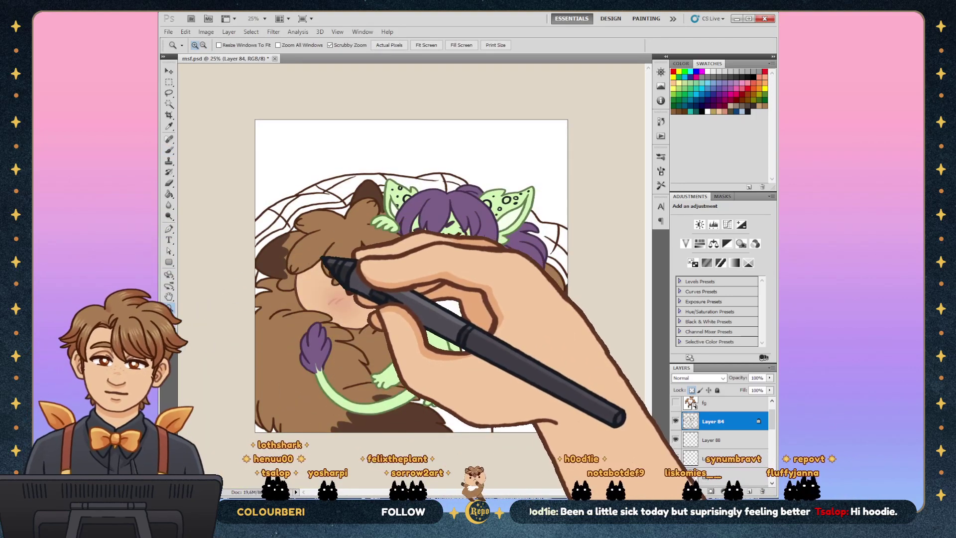
key("ctrl+plus")
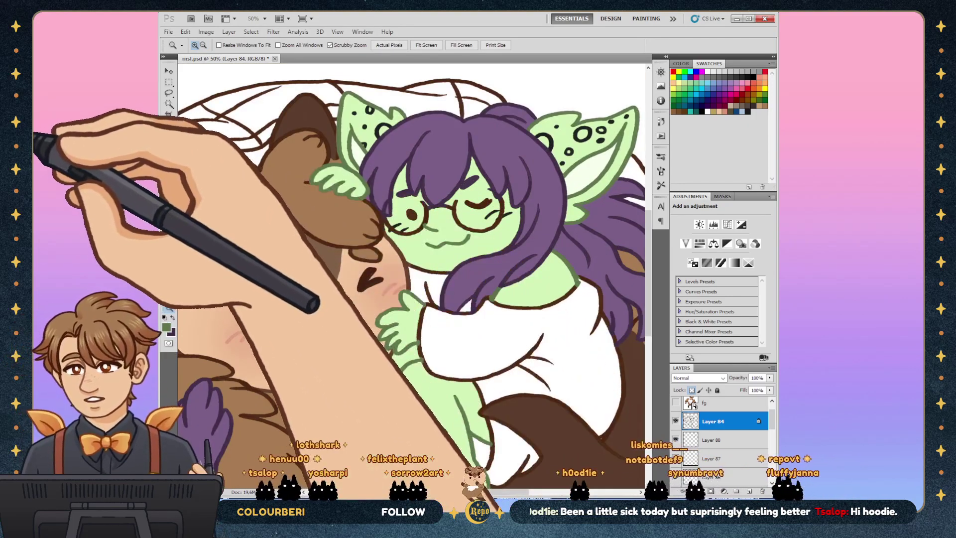
key("b")
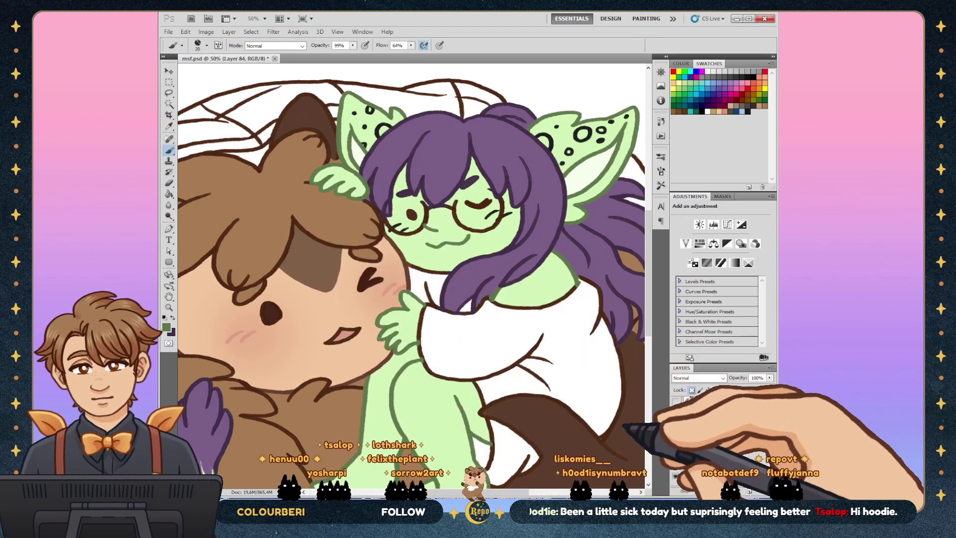
key("ctrl+shift+alt+n")
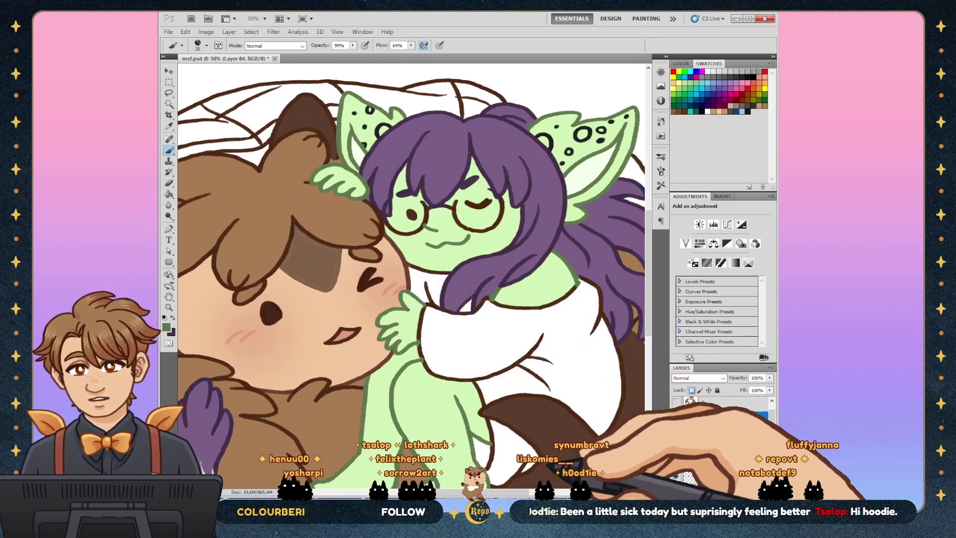
Step: Recolour the goblin's open eye and winking eye in dark purple on Layer 84
key("g")
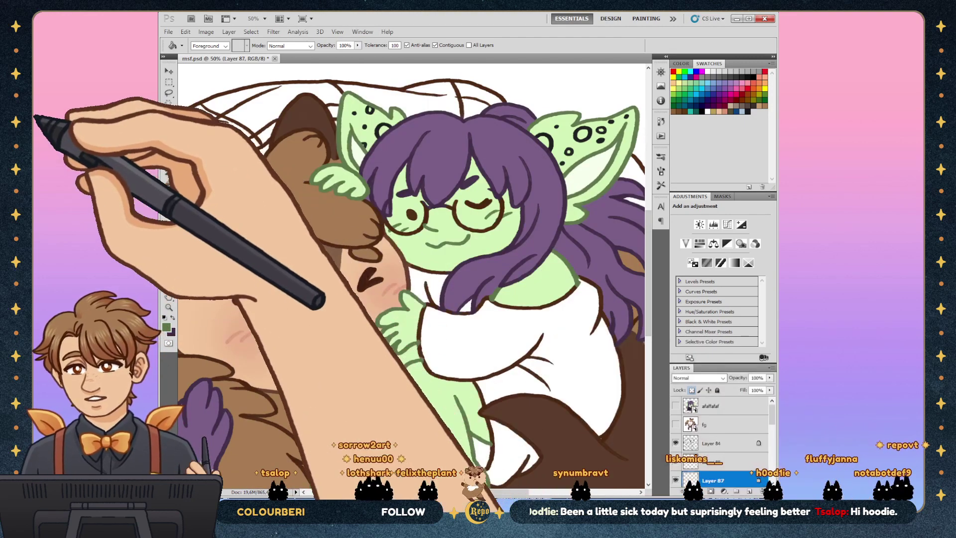
key("i")
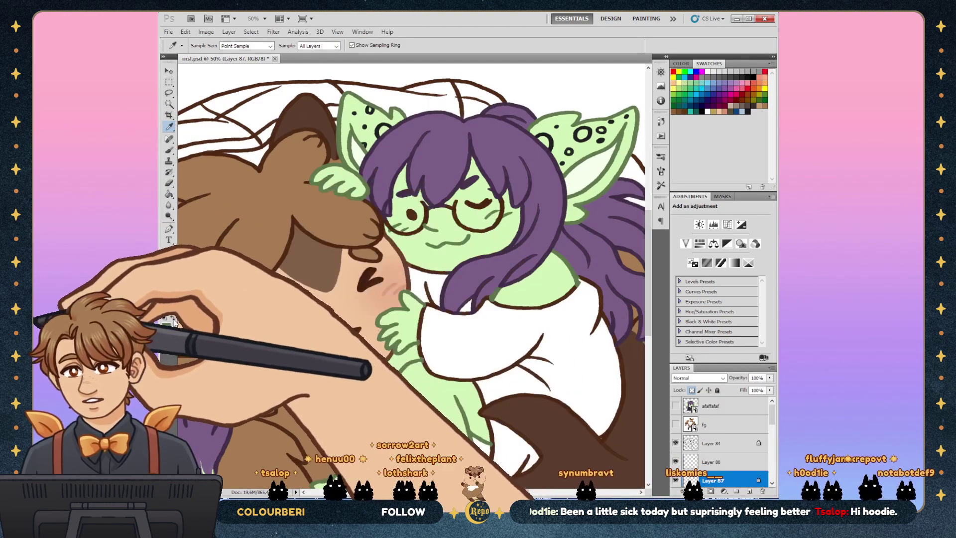
key("g")
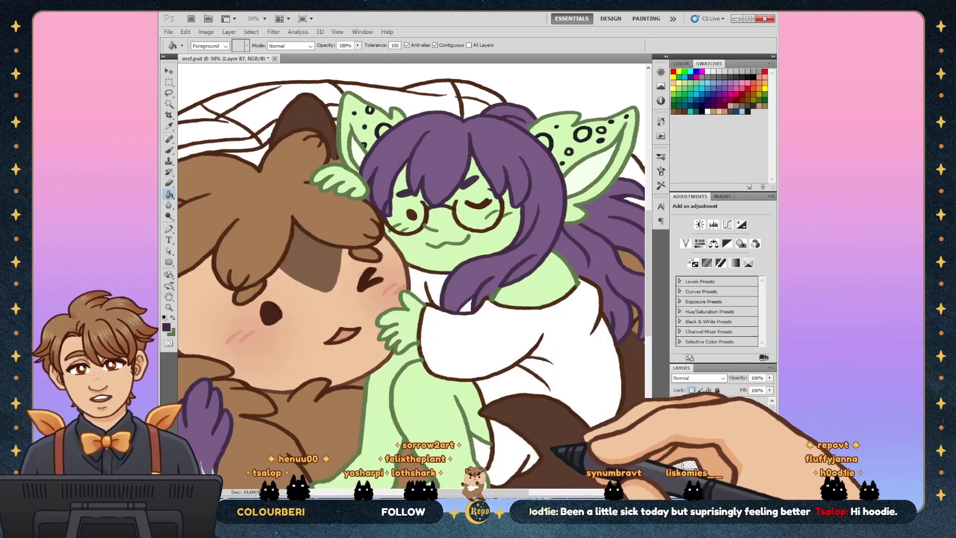
left_click(712, 443)
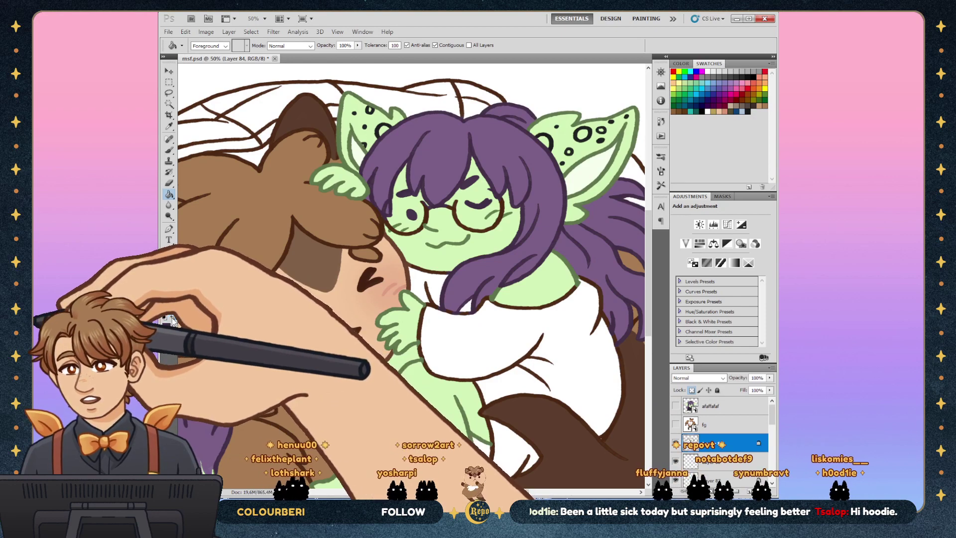
key("ctrl+s")
key("b")
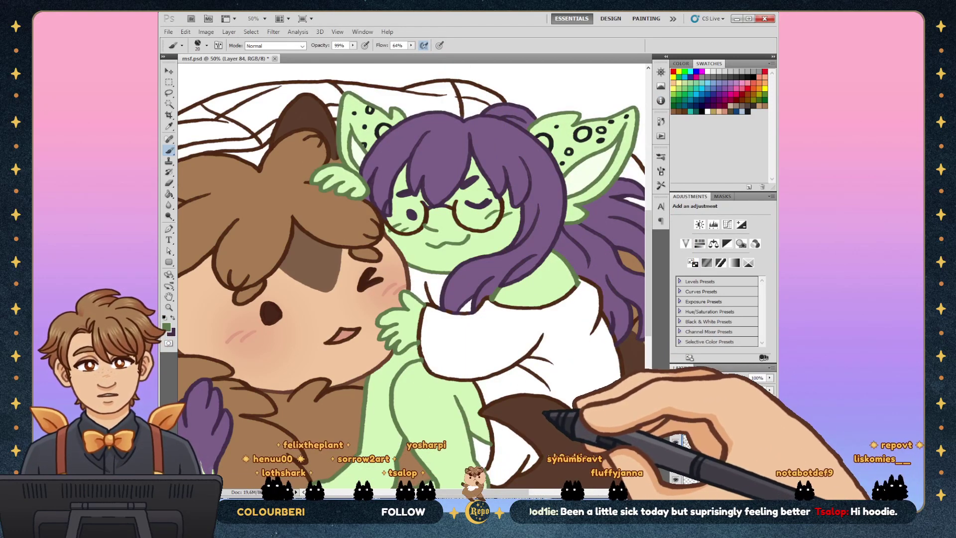
Step: Sample the spot green from the afaffafaf reference layer, hide that layer again, and recolour the ear spots on Layer 88
left_click(679, 406)
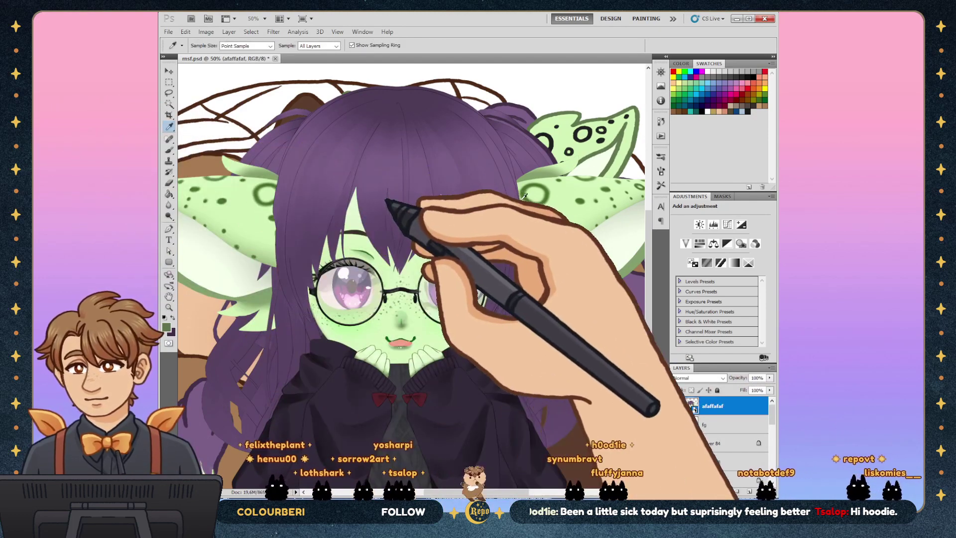
left_click(680, 406)
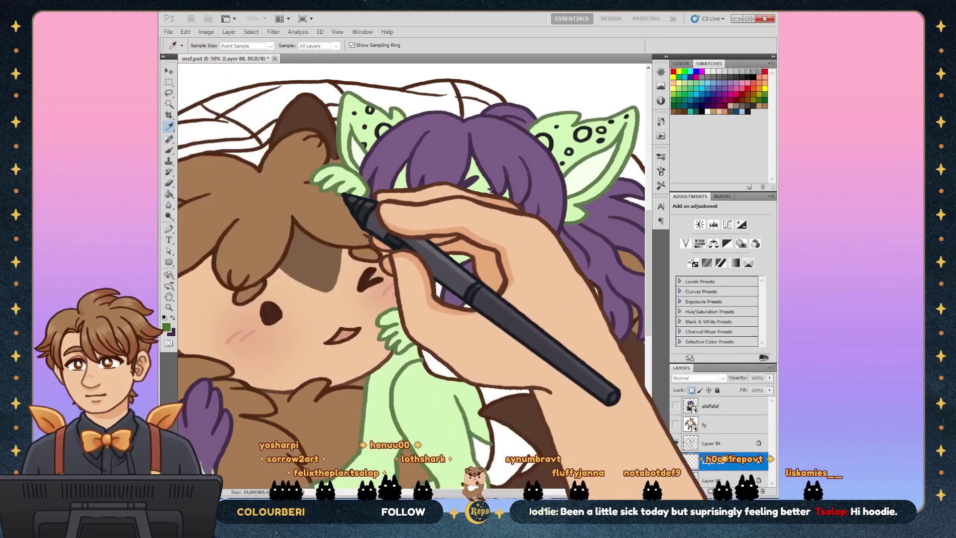
key("alt+Tab")
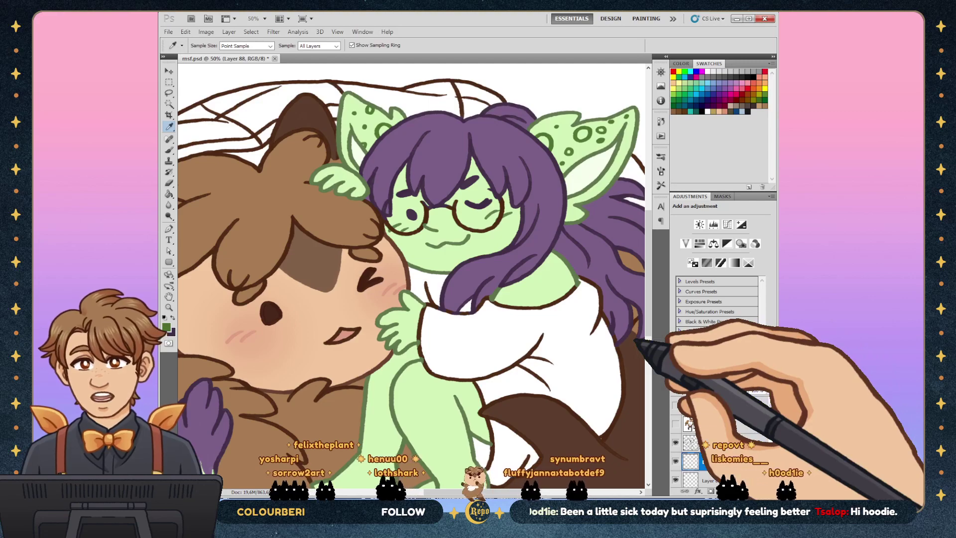
Step: Create a new layer above the goblin's skin fill, masked to the skin shape, and set its opacity to 50%
key("z")
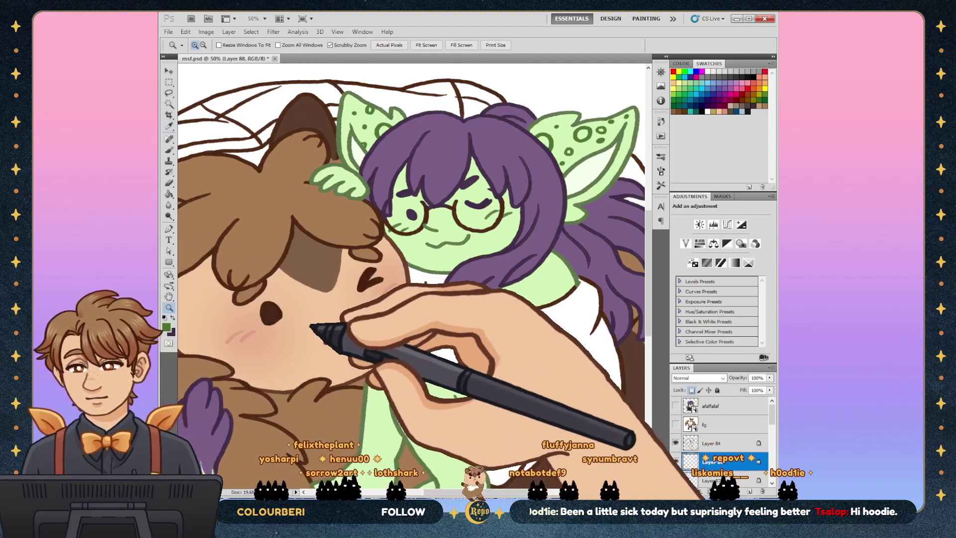
key("ctrl+minus")
key("ctrl+minus")
key("ctrl+plus")
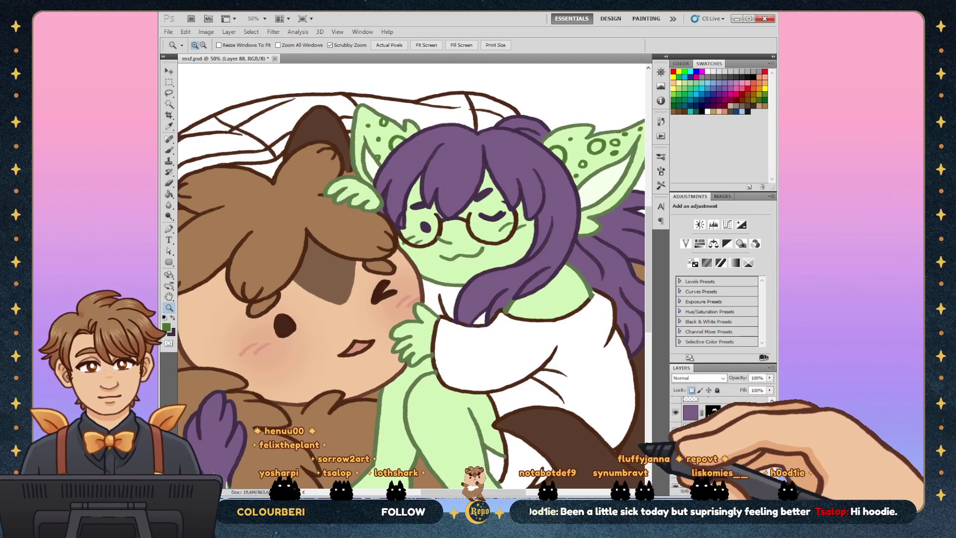
left_click(732, 449)
left_click(690, 450, "ctrl")
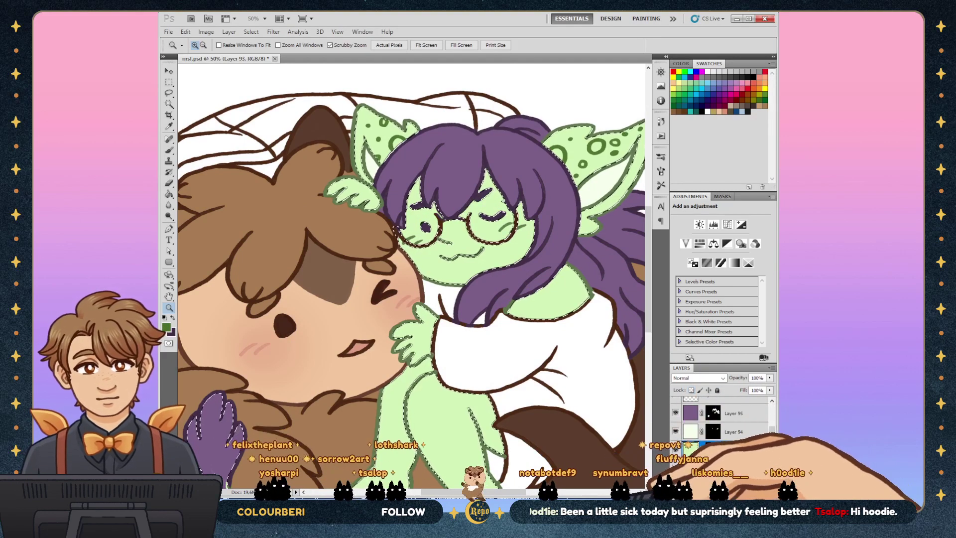
key("ctrl+j")
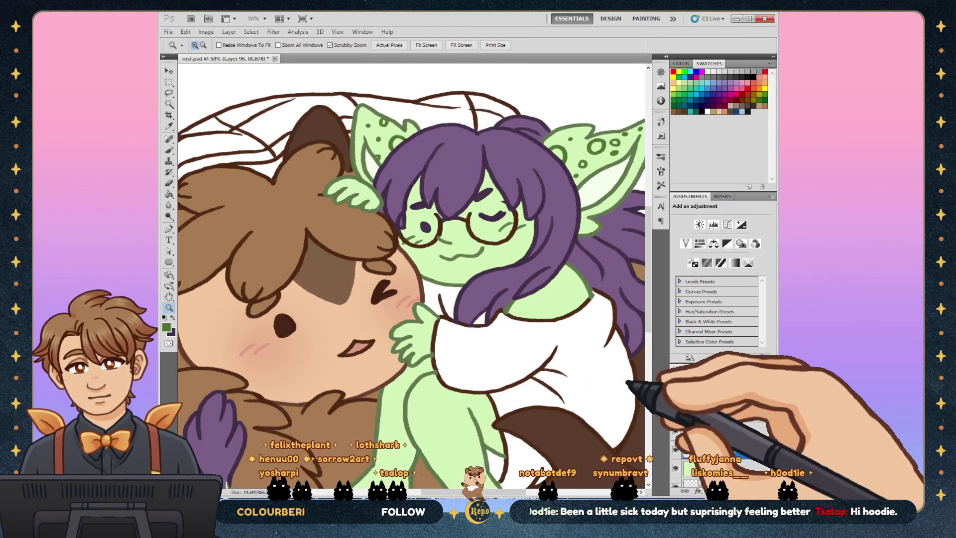
left_click(756, 377)
type("50")
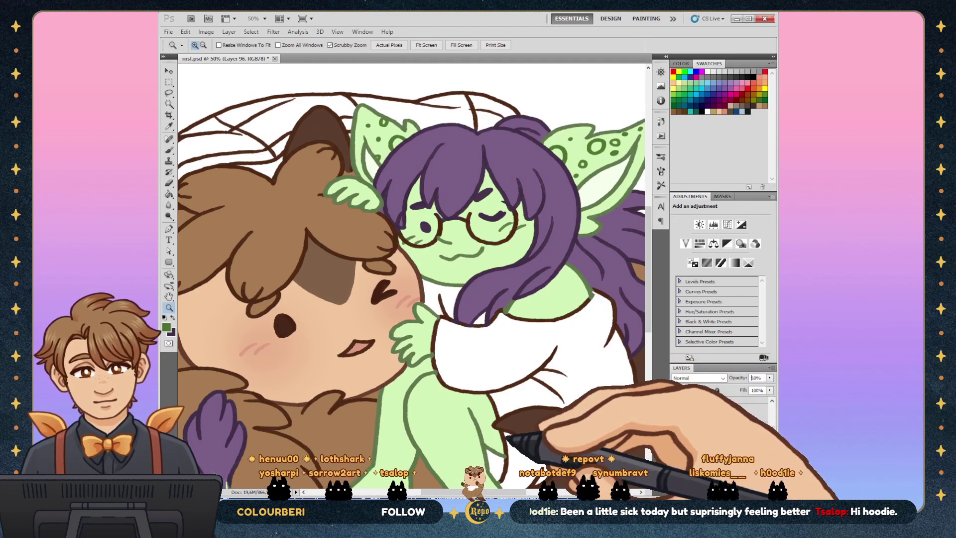
key("Return")
Step: Add soft radial gradients in green over both of the goblin's cheeks on Layer 96, and try several blend modes on them
key("g")
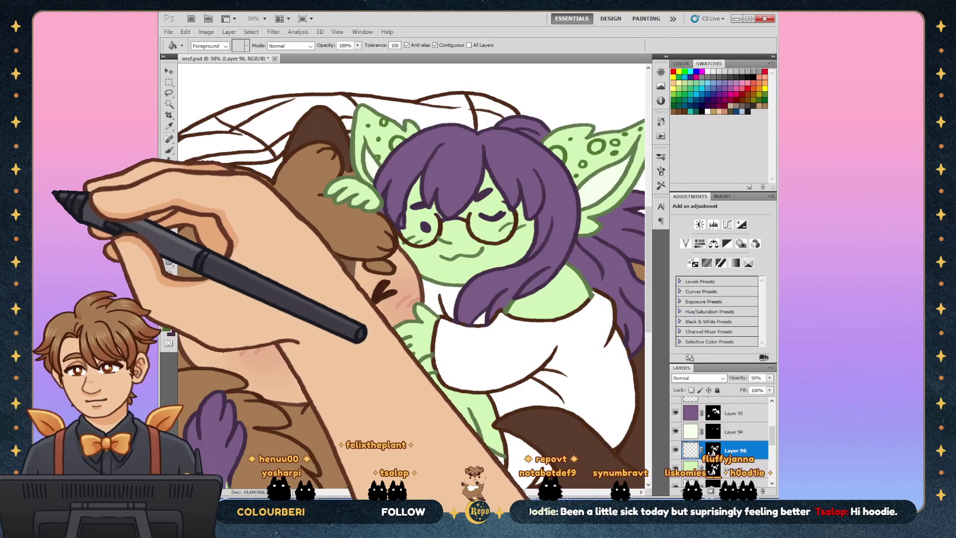
key("shift+g")
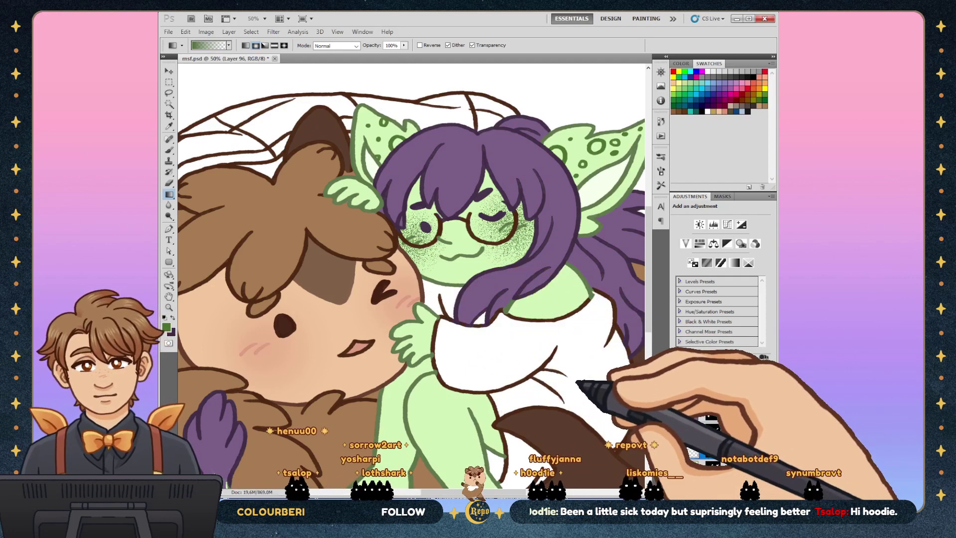
left_click_drag(513, 233, 531, 249)
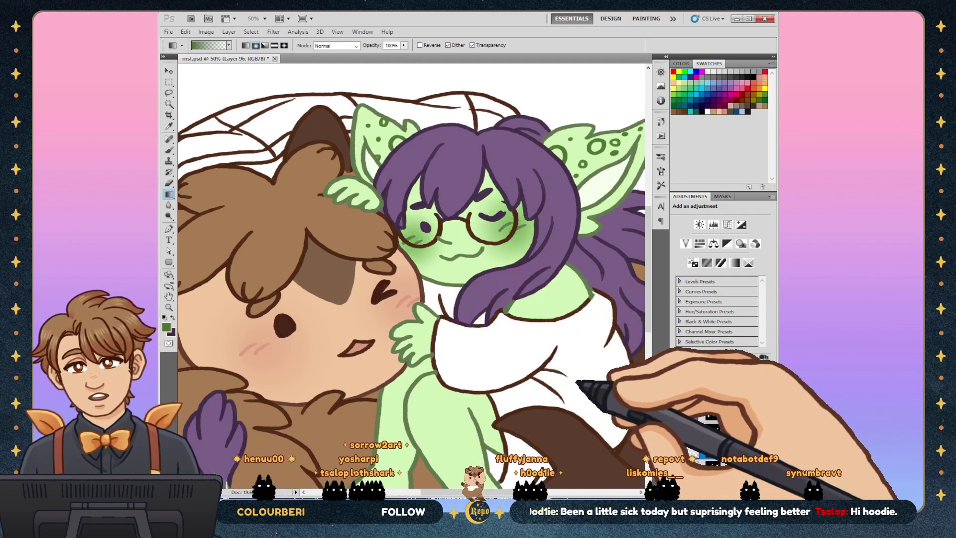
key("ctrl+z")
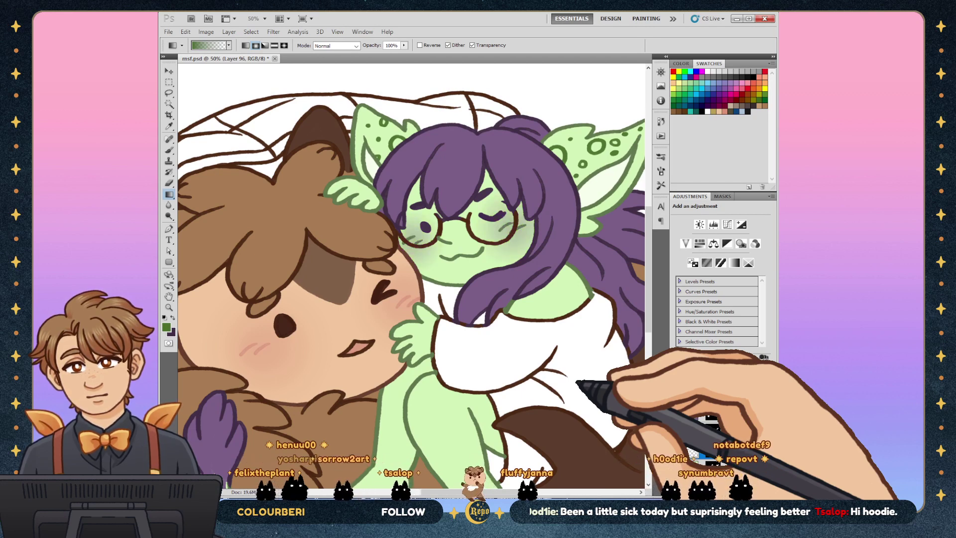
key("ctrl+z")
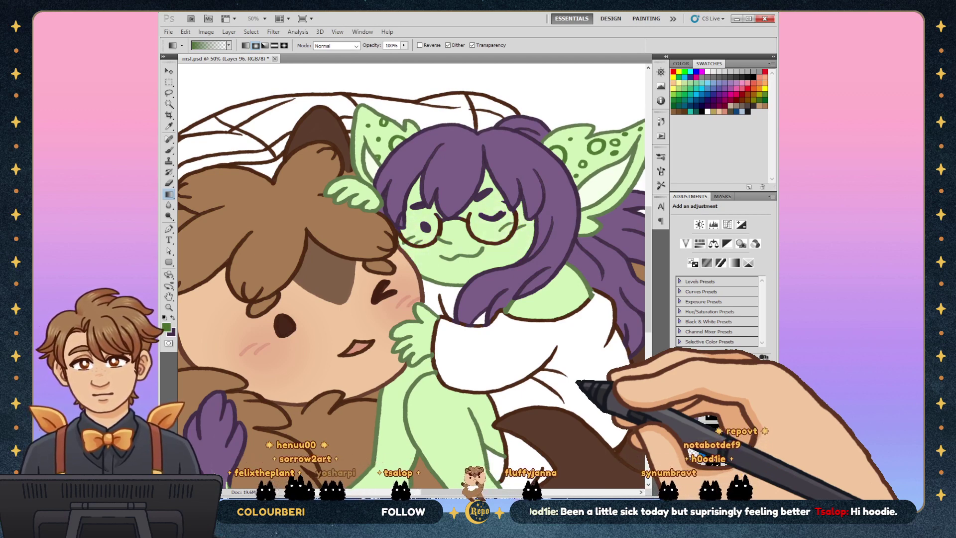
key("ctrl+z")
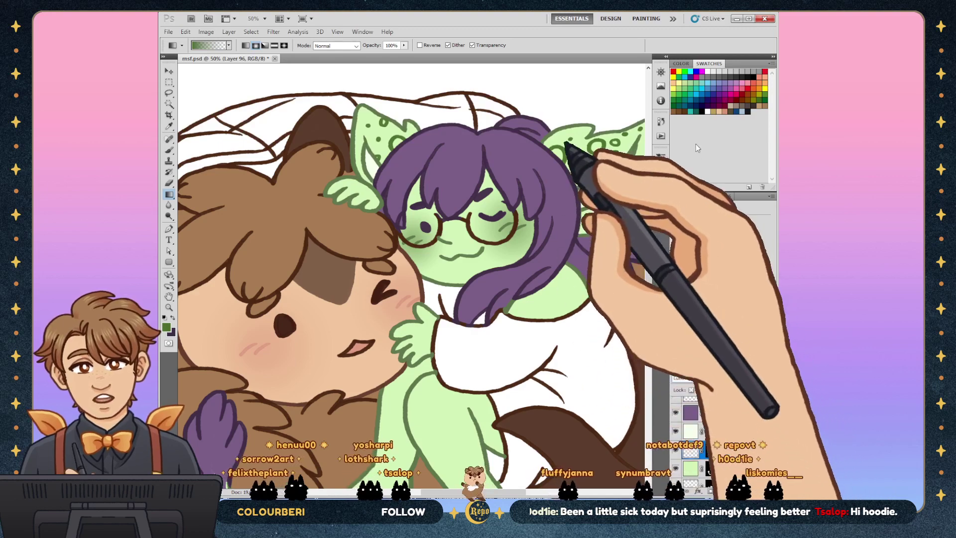
Step: Sample the salmon pink of the furry character's cheek and recolour the goblin's blush on Layer 96, with transparent pixels locked
key("i")
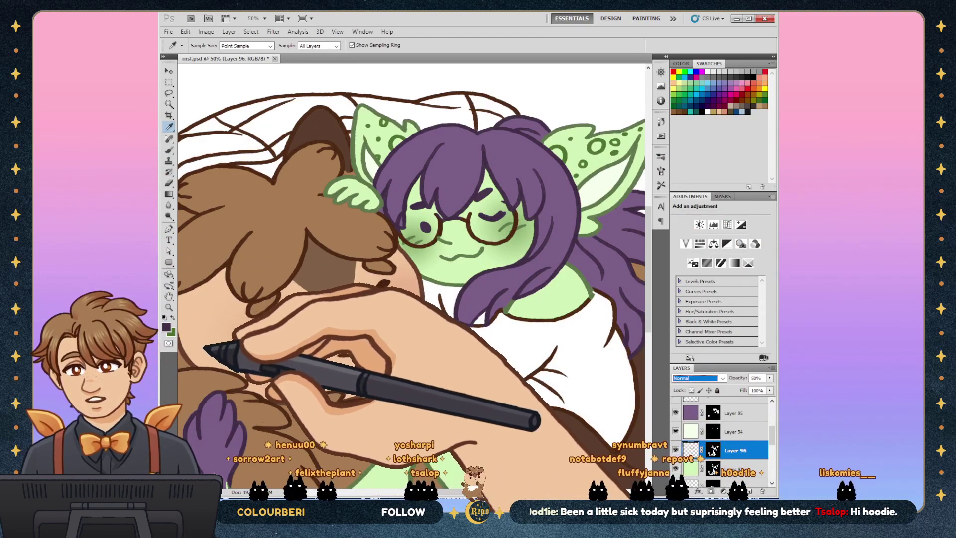
left_click(221, 351)
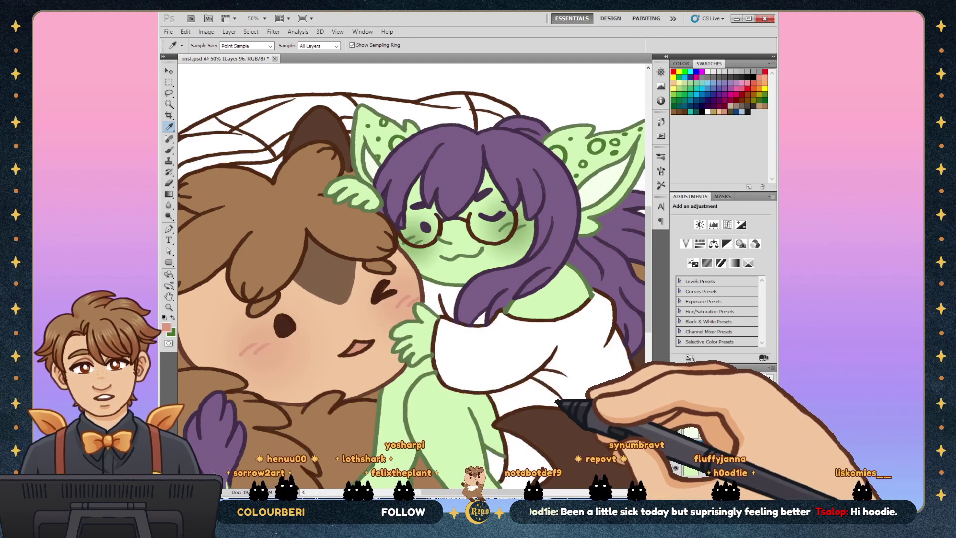
key("g")
key("slash")
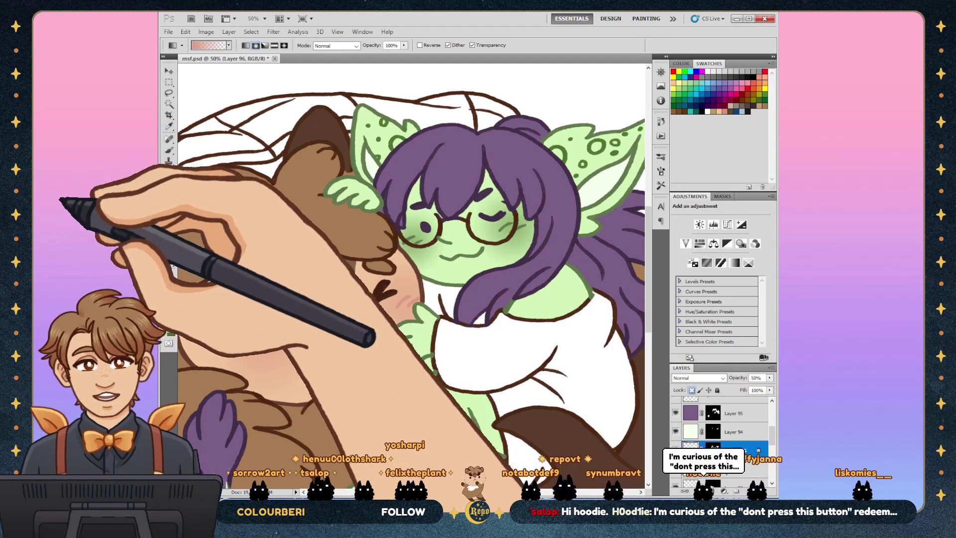
key("shift+g")
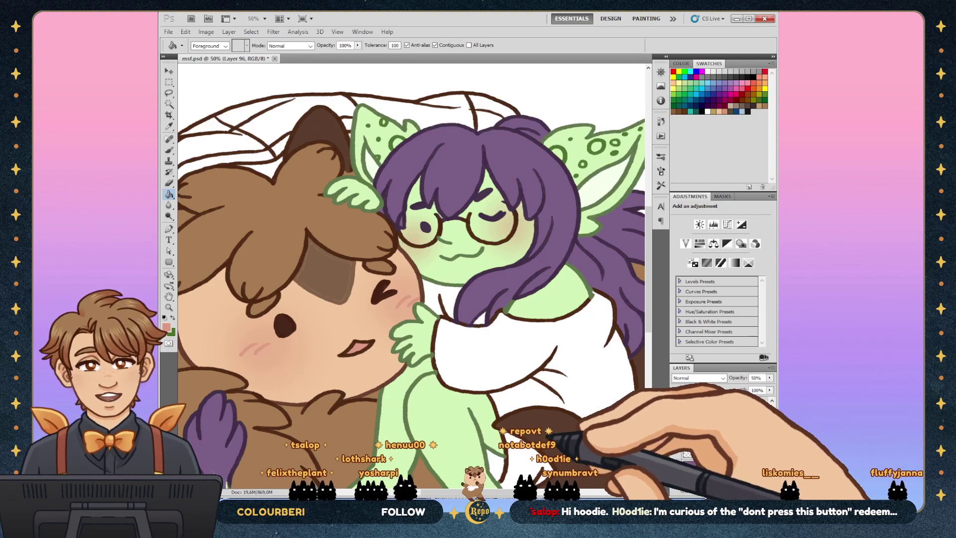
Step: Recolour the short marks on the goblin's cheeks in salmon pink on Layer 87
left_click(712, 464)
left_click(169, 126)
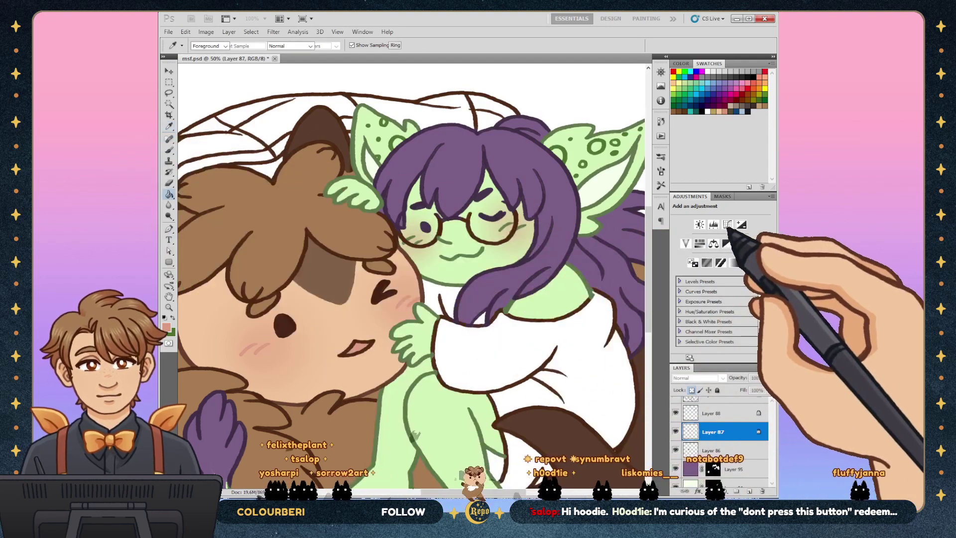
key("g")
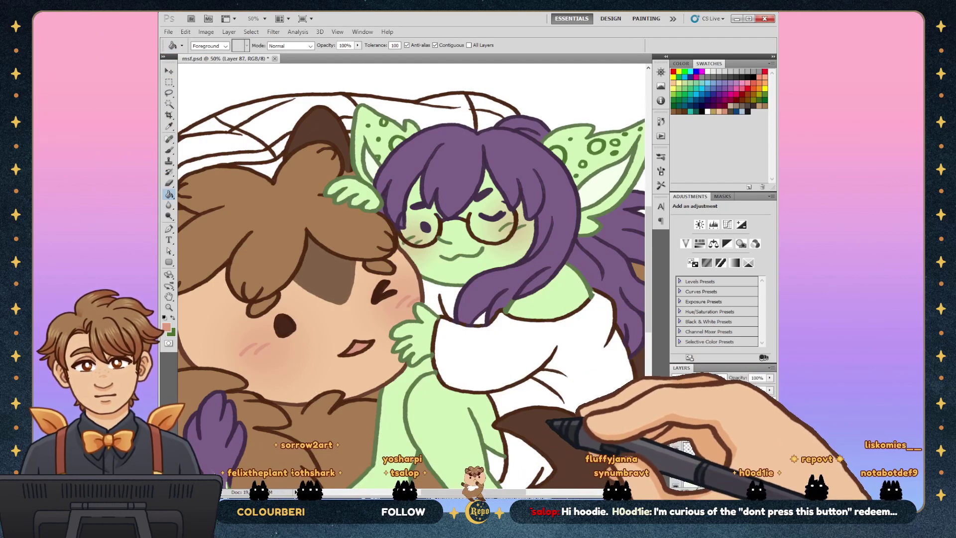
key("ctrl+z")
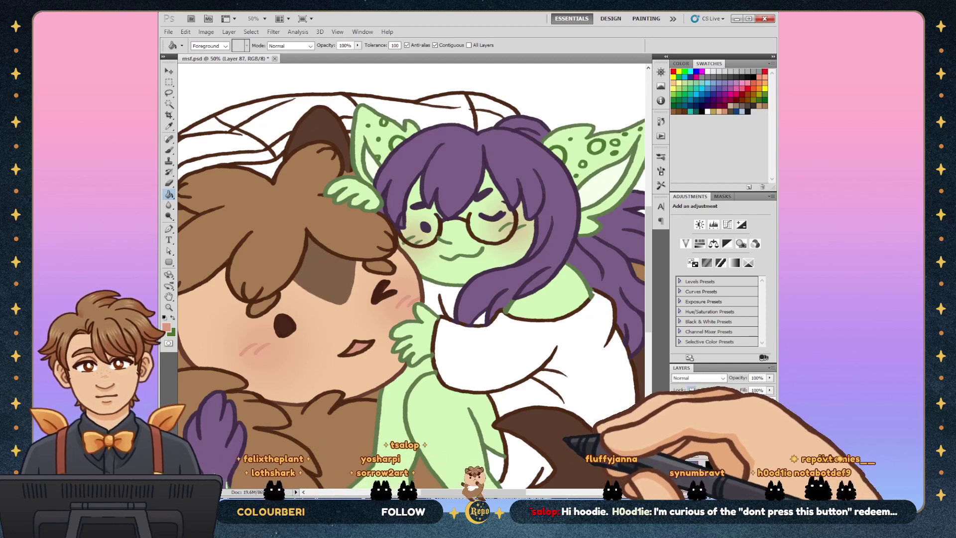
key("ctrl+z")
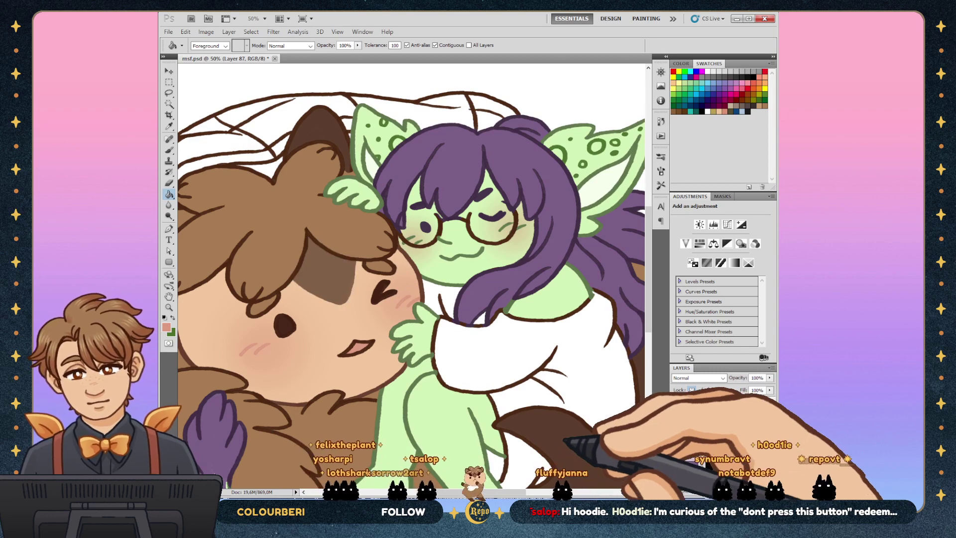
key("l")
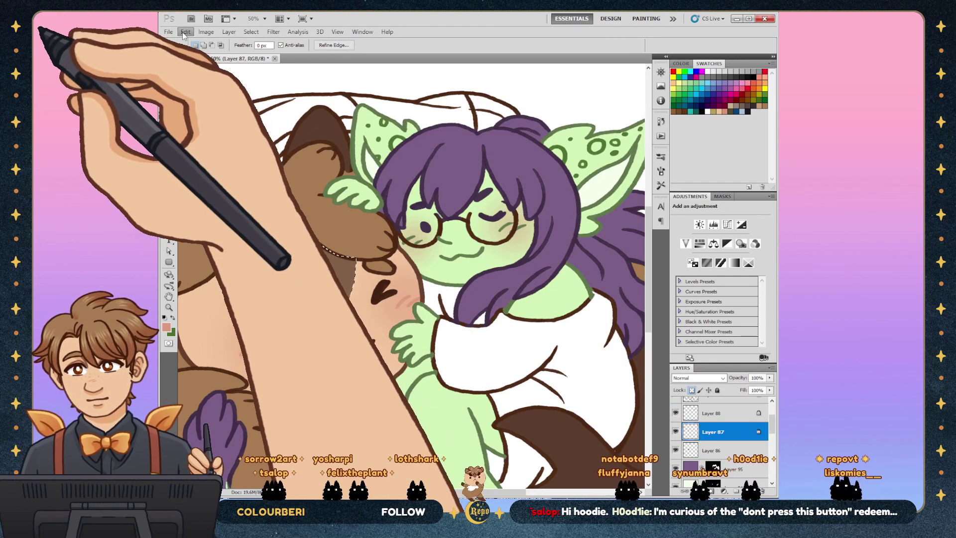
key("ctrl+d")
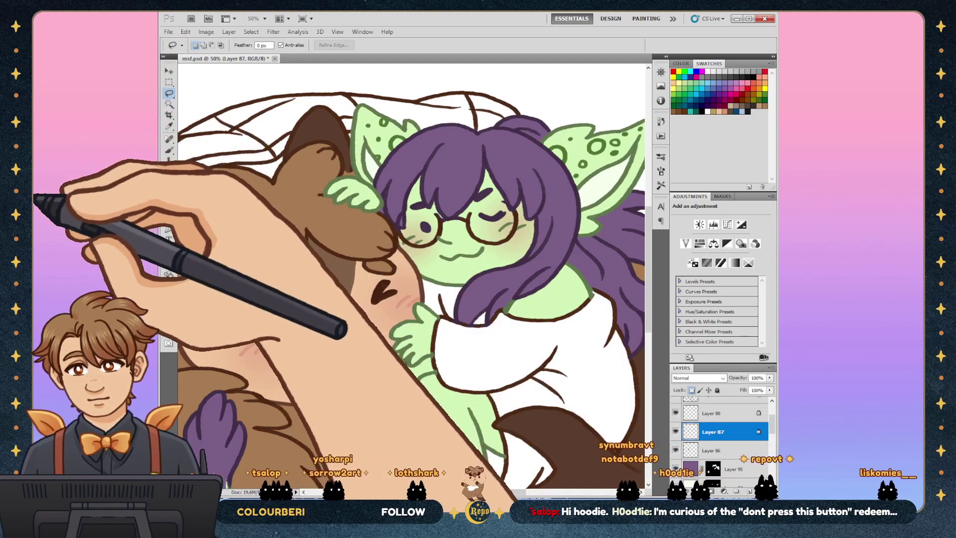
key("g")
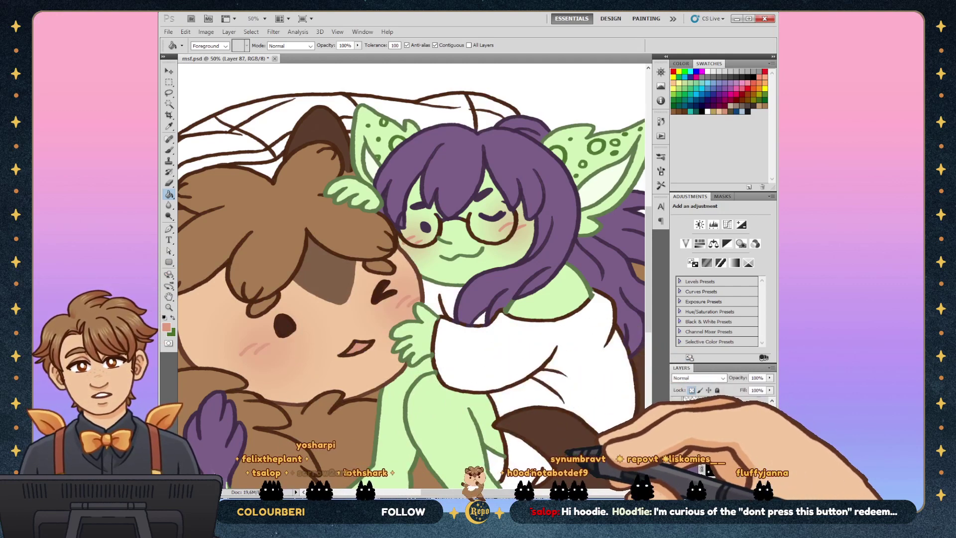
key("ctrl+z")
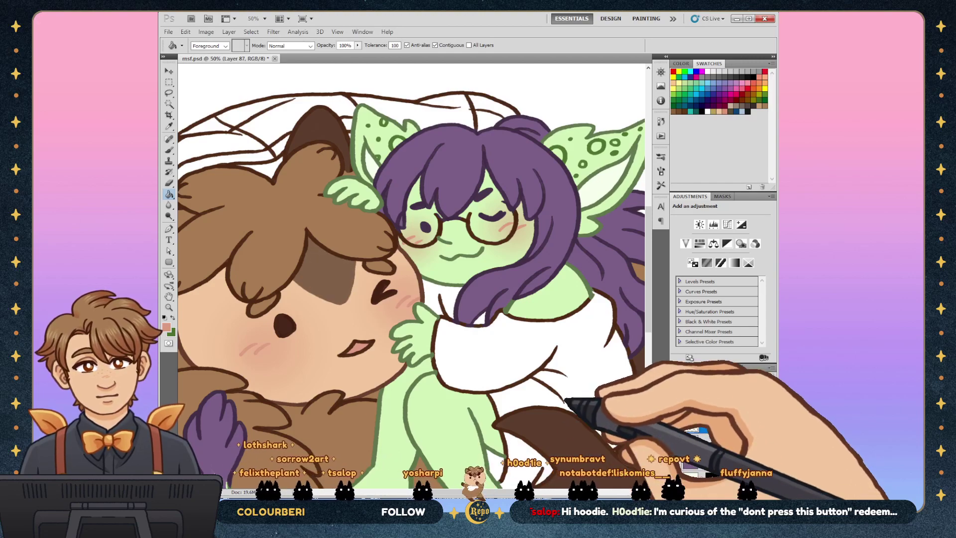
Step: Lasso the furry character's forehead patch on Layer 87, sample its brown, and refill the patch on Layer 86
key("l")
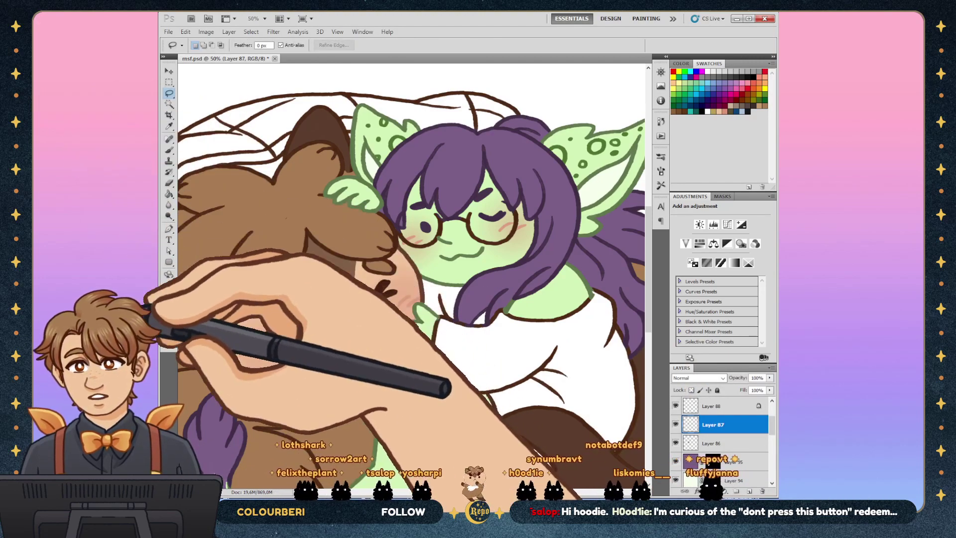
left_click_drag(306, 200, 361, 227)
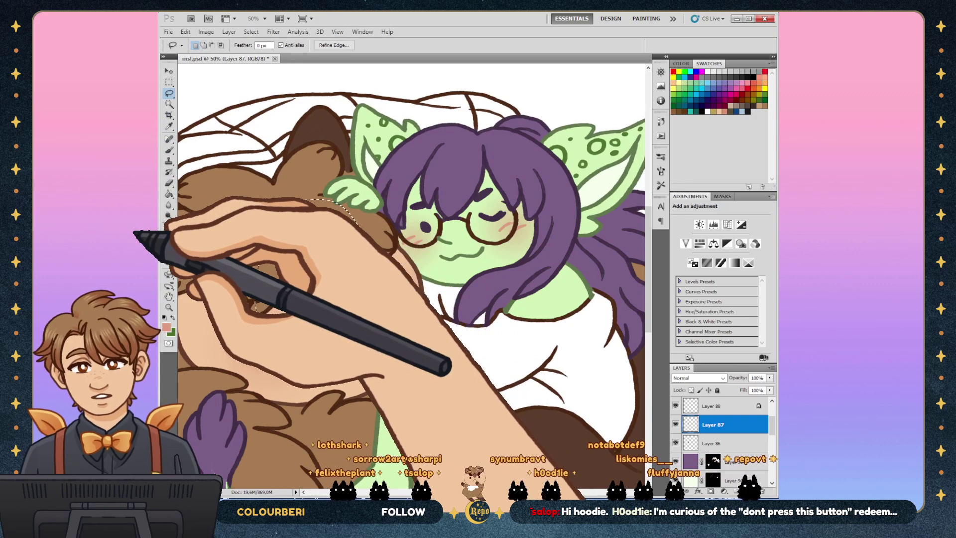
key("ctrl+d")
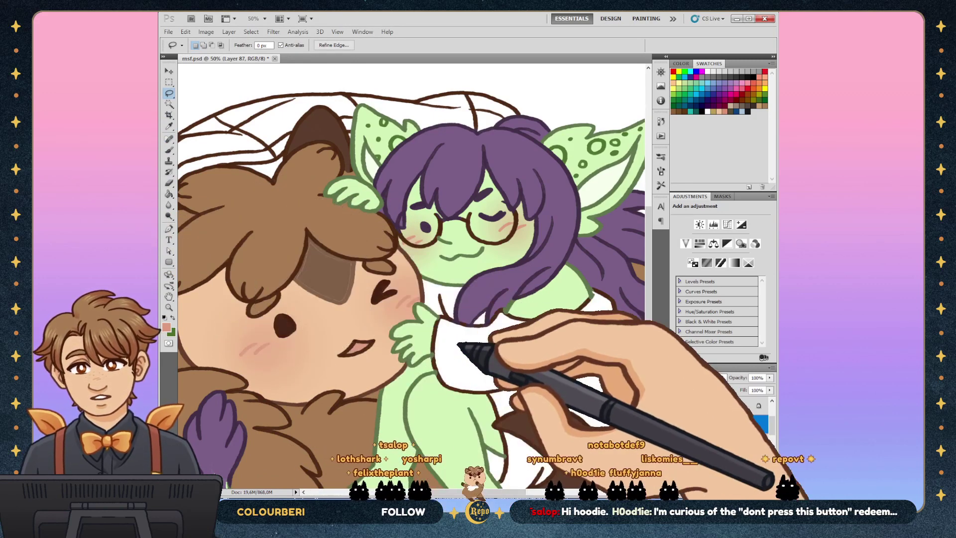
key("alt+bracketleft")
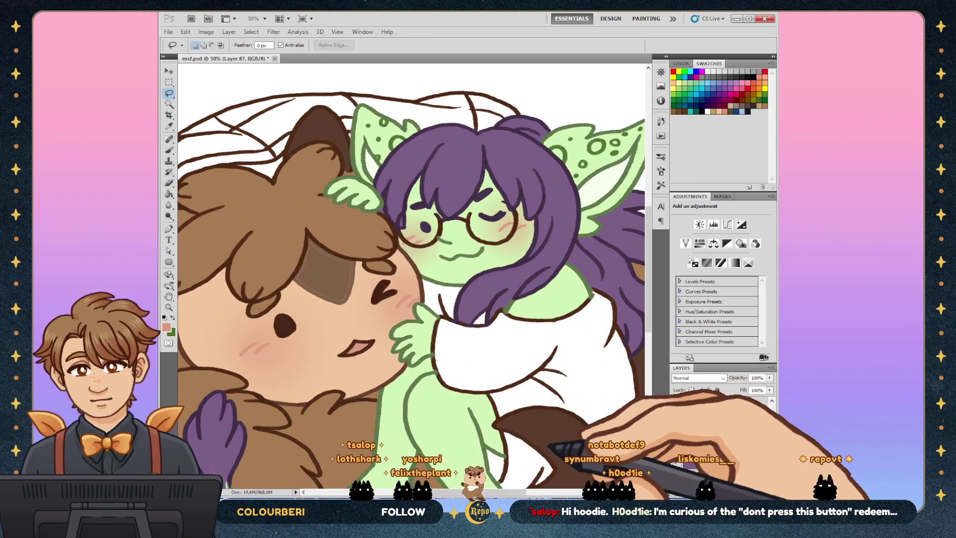
key("i")
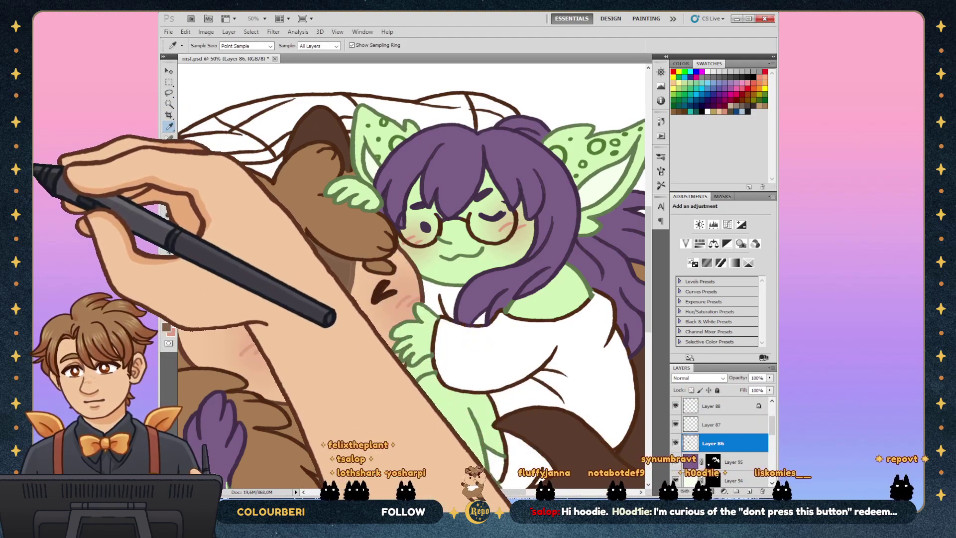
key("w")
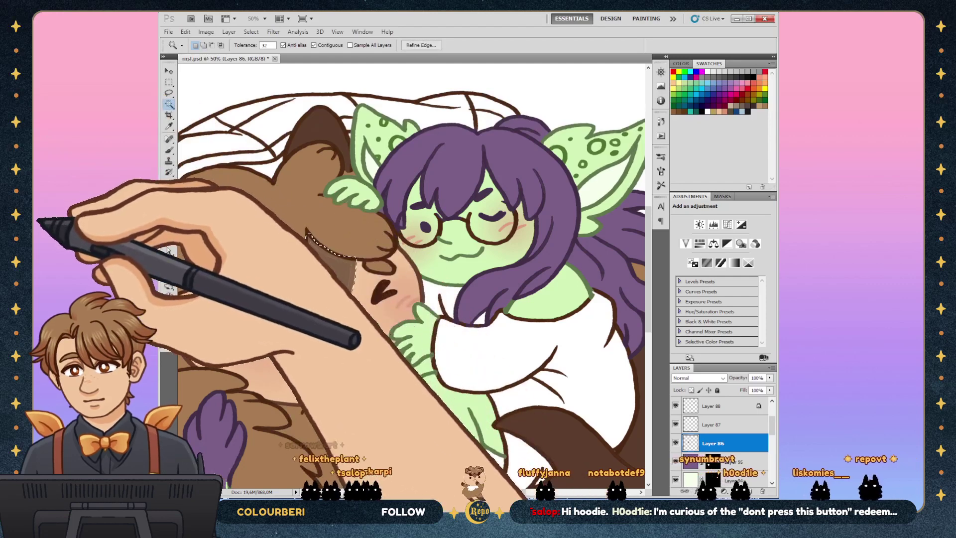
key("g")
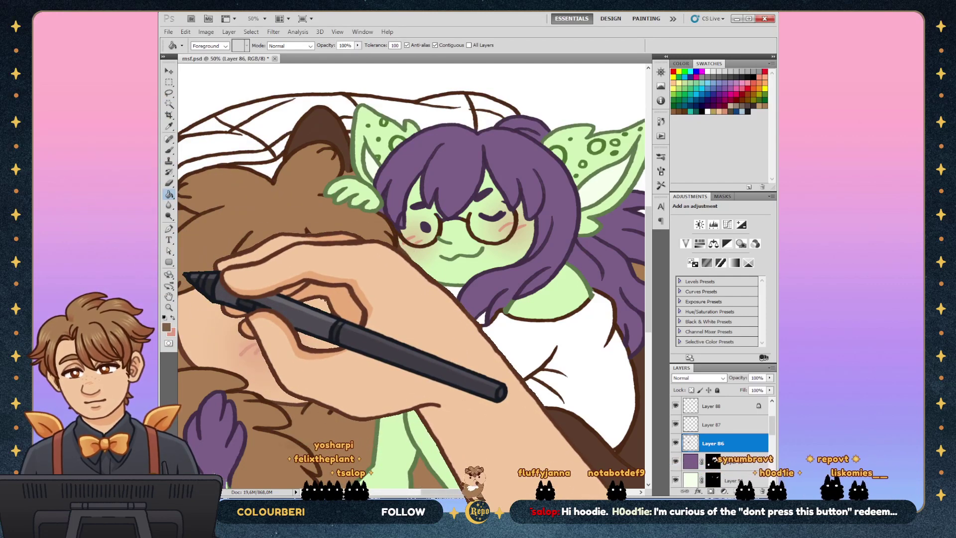
Step: Try different blend modes on the goblin's cheek blush and set Layer 96 to Subtract at 34% opacity
key("z")
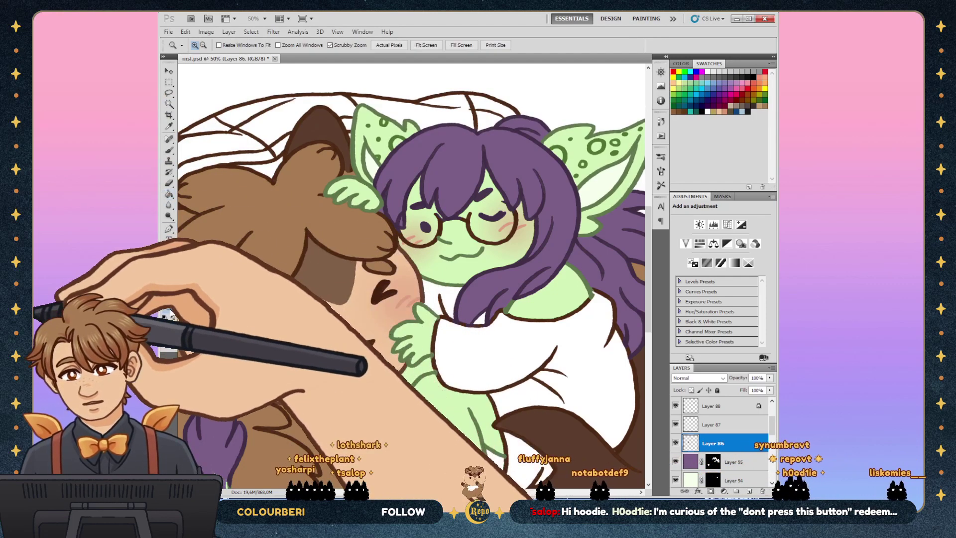
key("ctrl+plus")
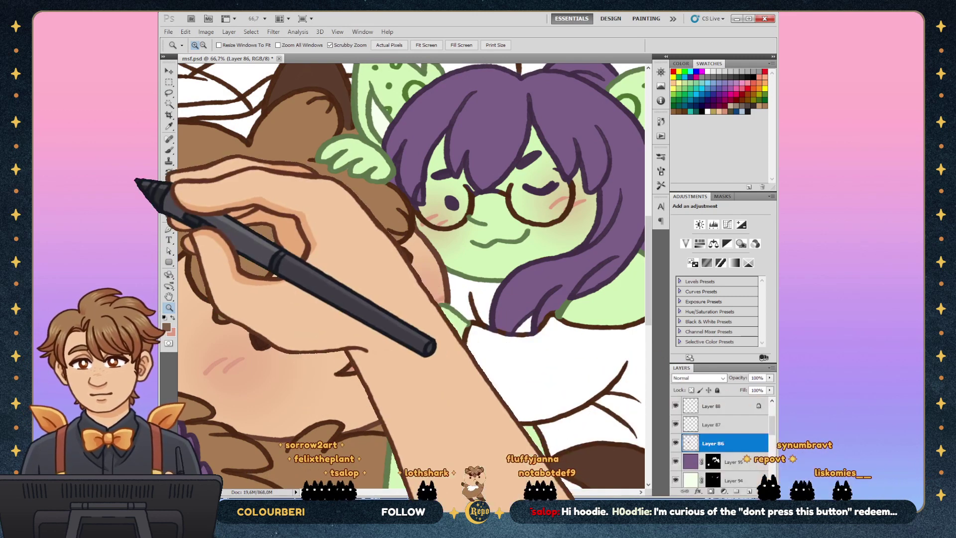
key("b")
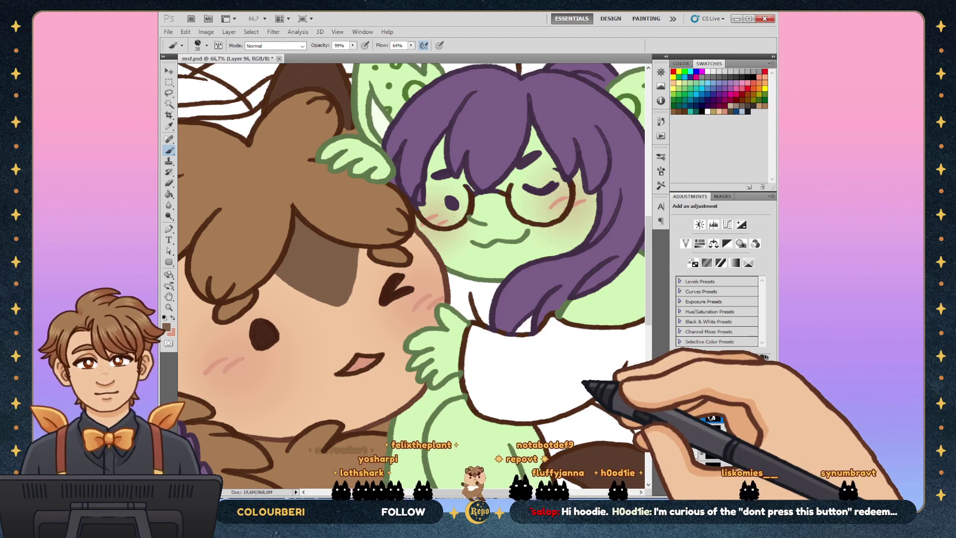
left_click_drag(547, 234, 583, 179)
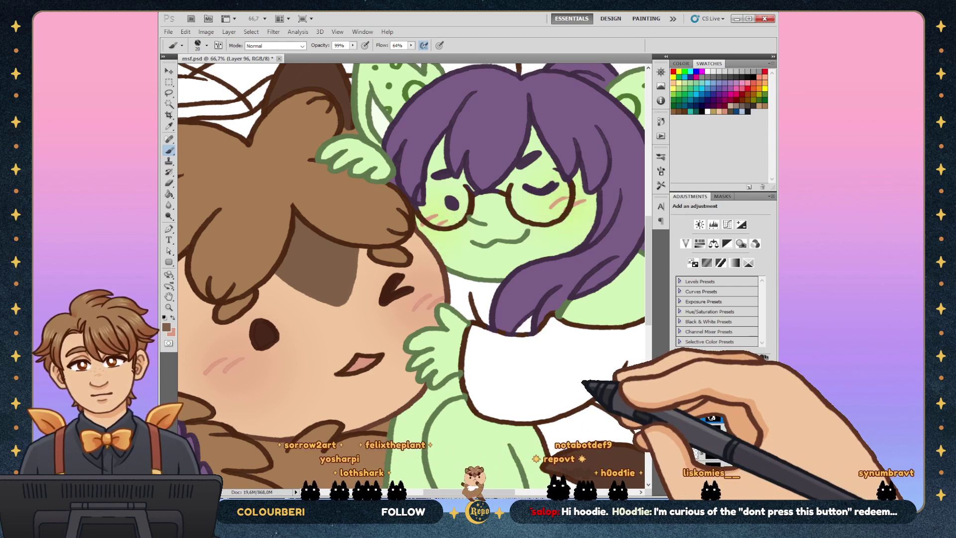
left_click_drag(552, 234, 590, 179)
key("ctrl+z")
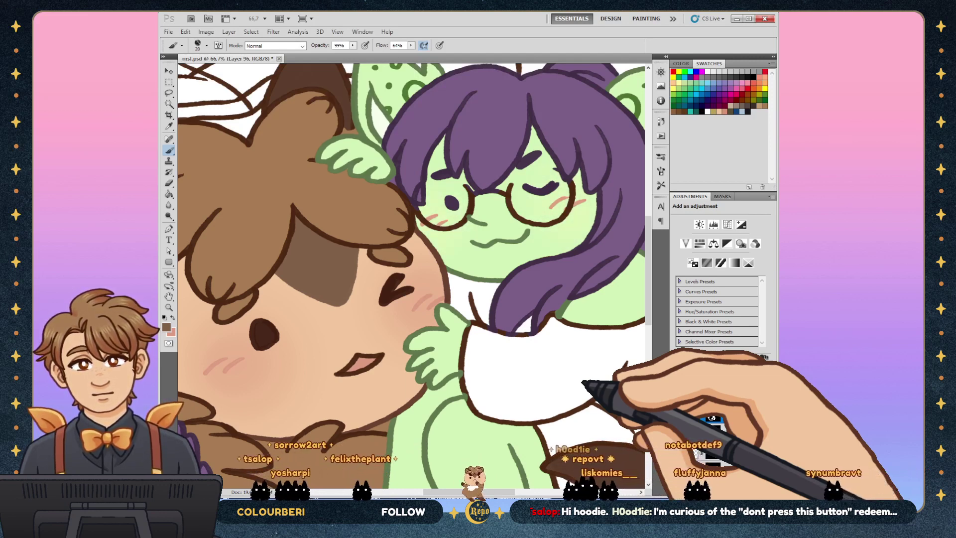
key("ctrl+shift+z")
key("ctrl+z")
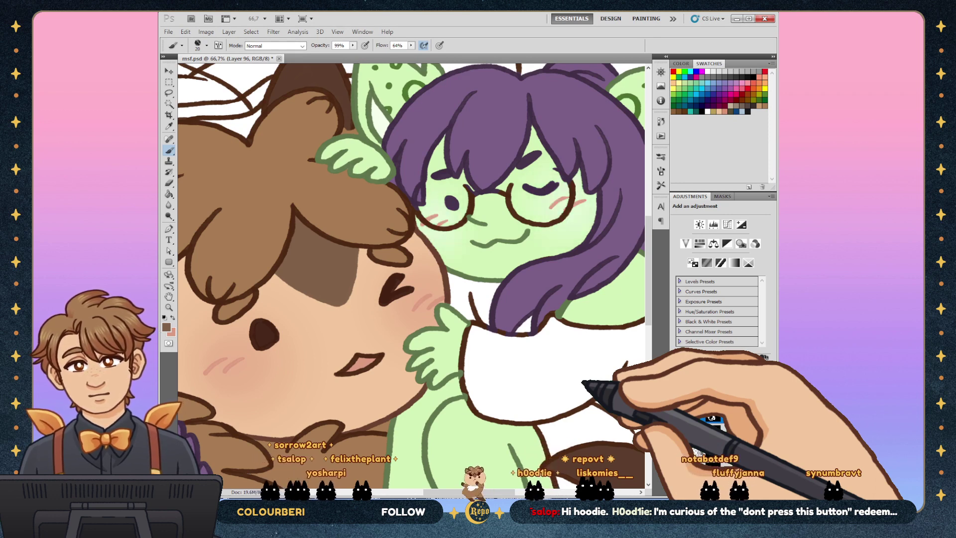
key("ctrl+shift+z")
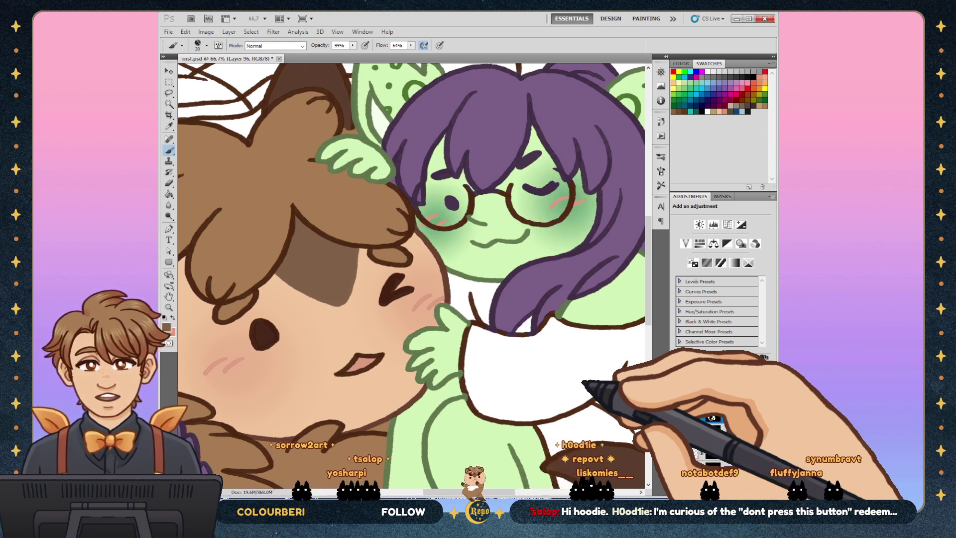
key("ctrl+z")
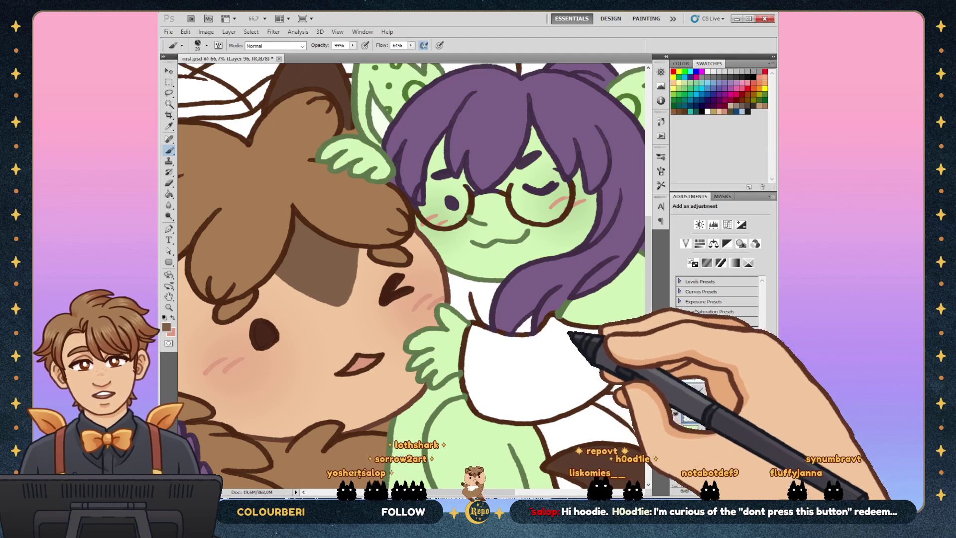
key("ctrl+z")
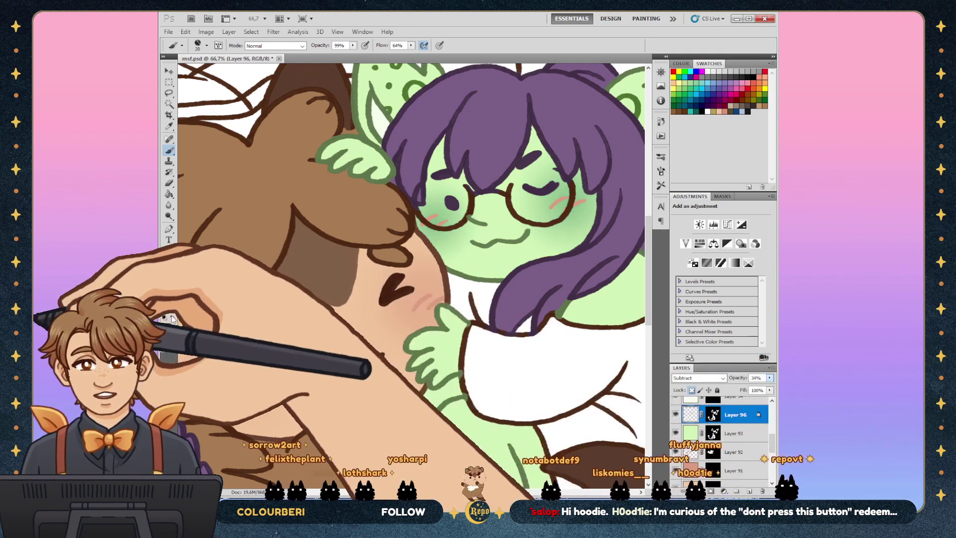
scroll(408, 112, "up", 1)
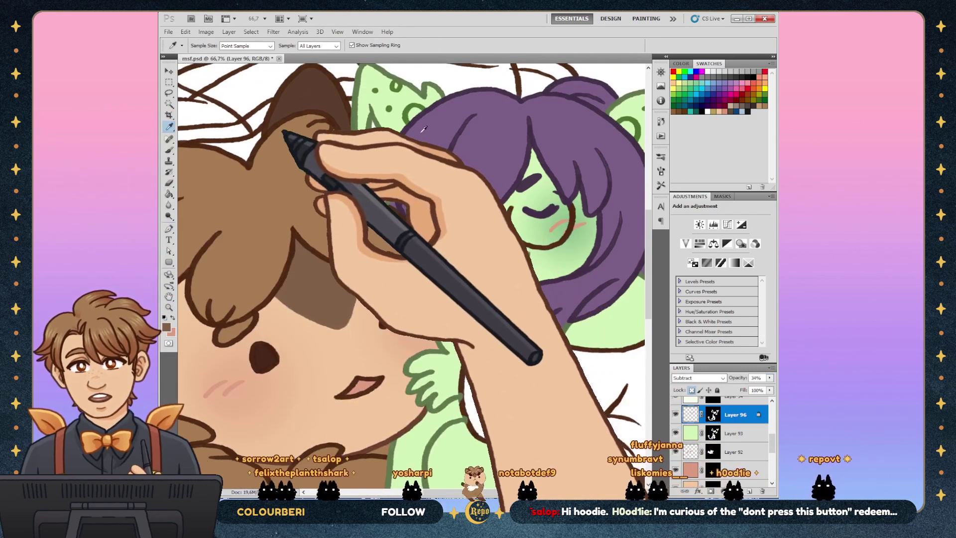
Step: Sample green from the goblin's line art and recolour the cheek blush on Layer 96 with it, using the Normal blend mode
key("i")
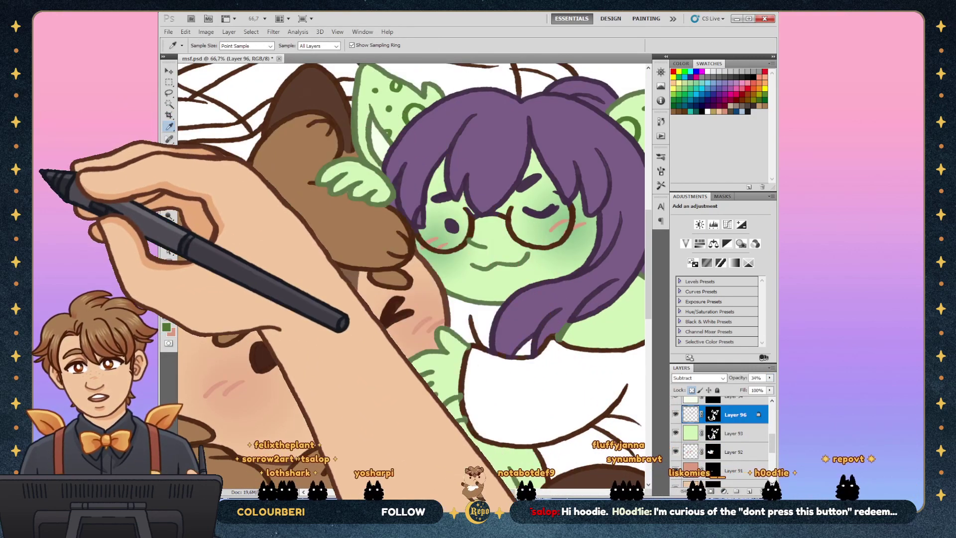
left_click(409, 112)
key("g")
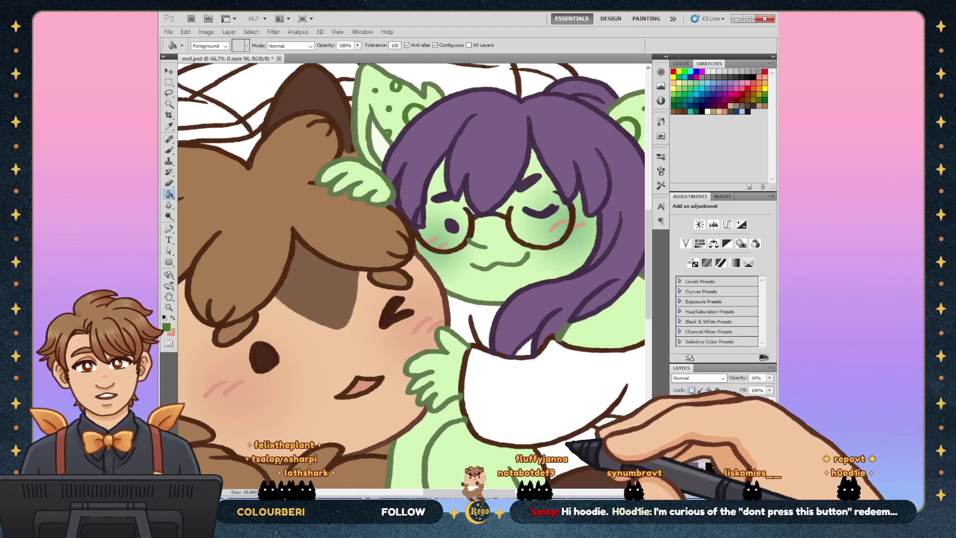
Step: Try several sampled greens on the goblin's short cheek marks on Layer 87 and recolour them in a bluish green
left_click(717, 433)
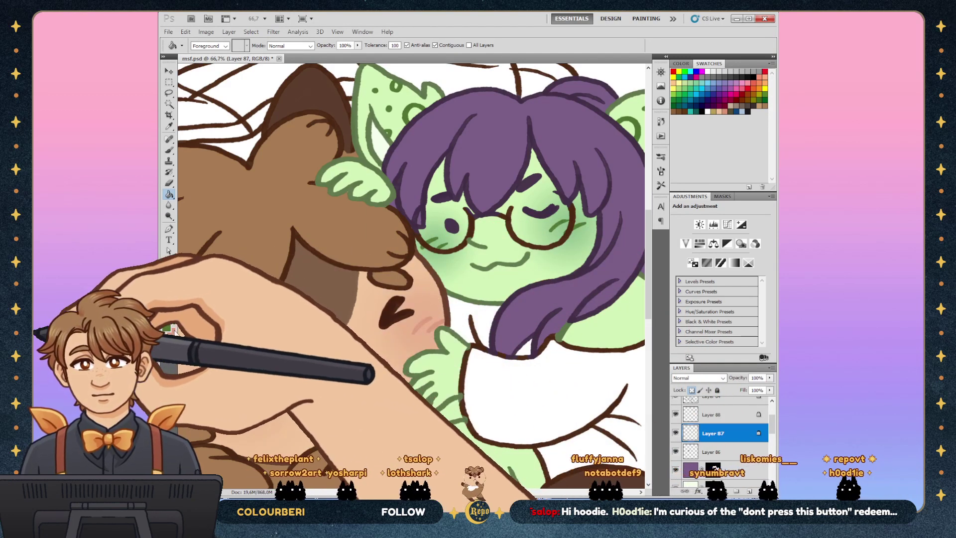
key("i")
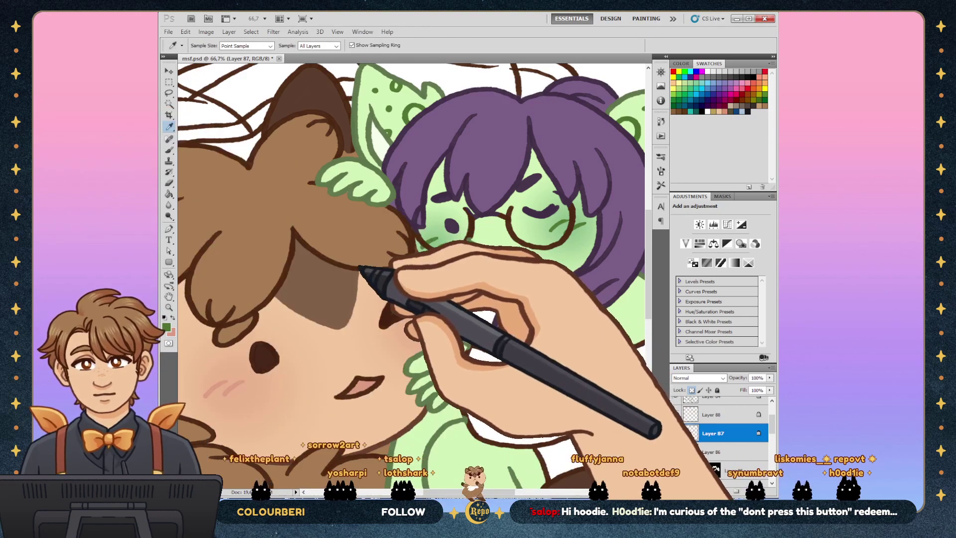
key("g")
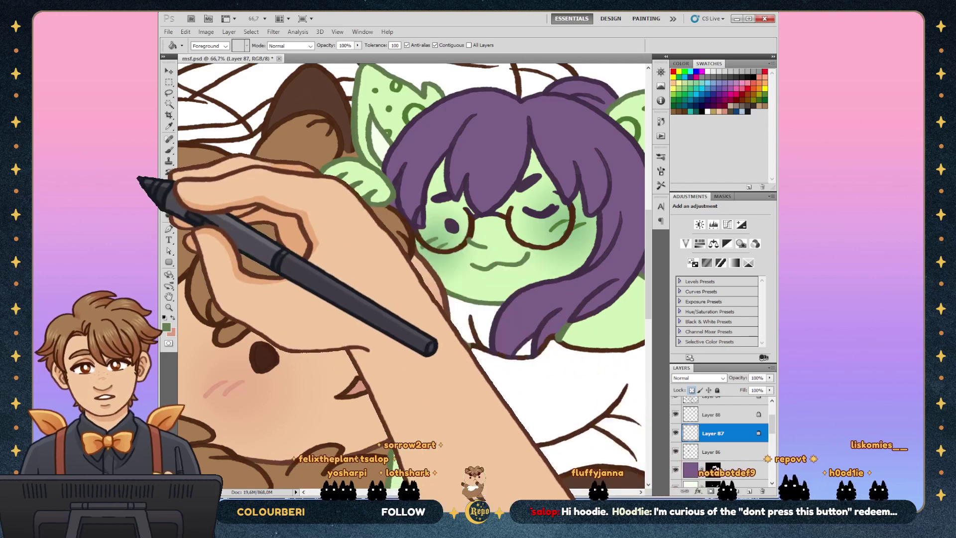
key("i")
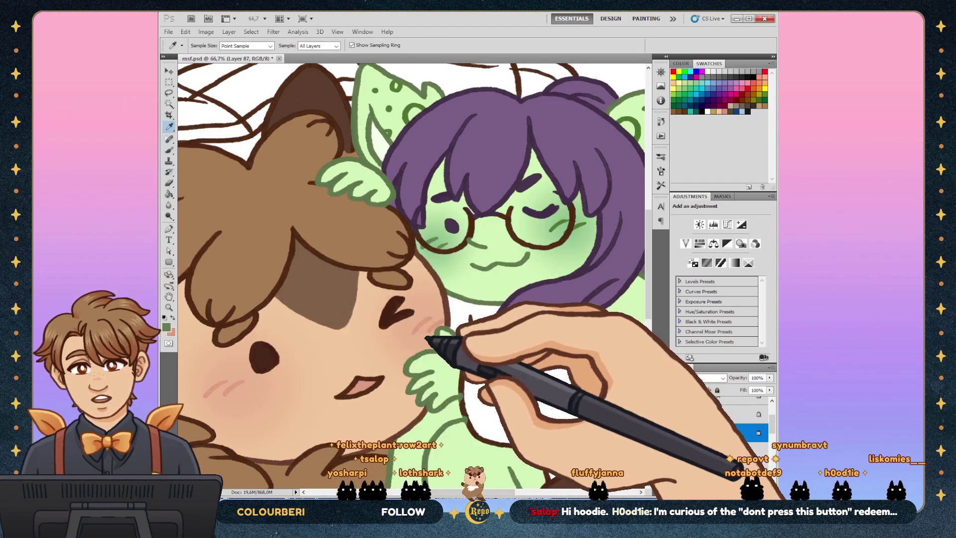
key("g")
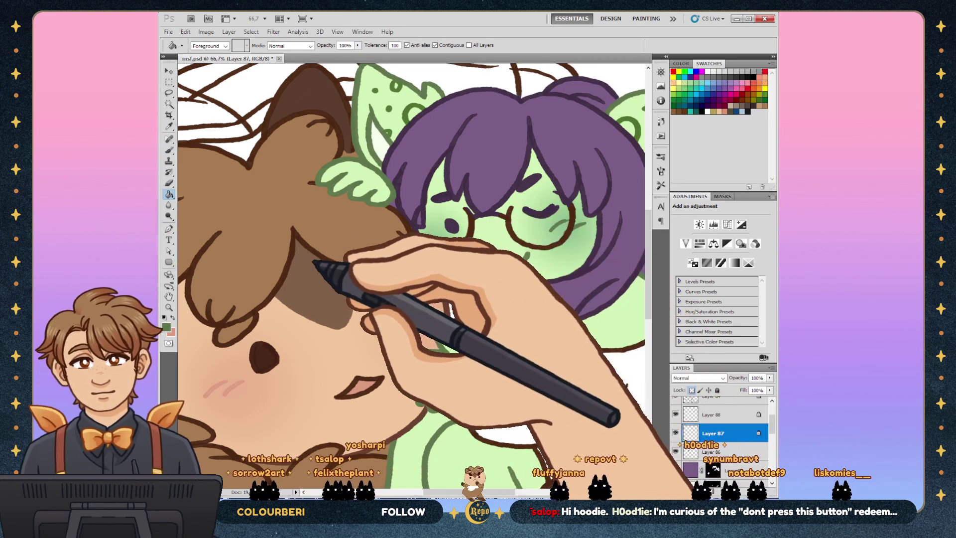
key("i")
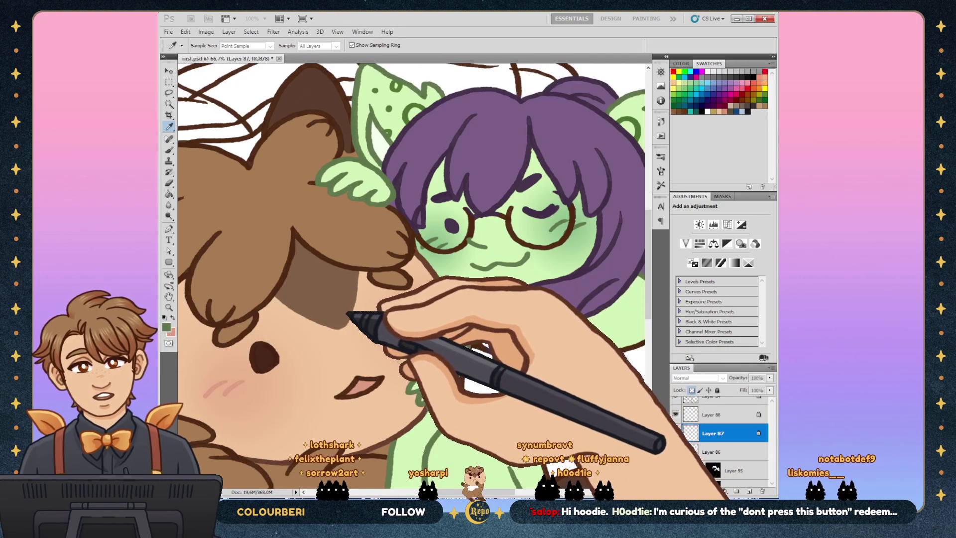
key("g")
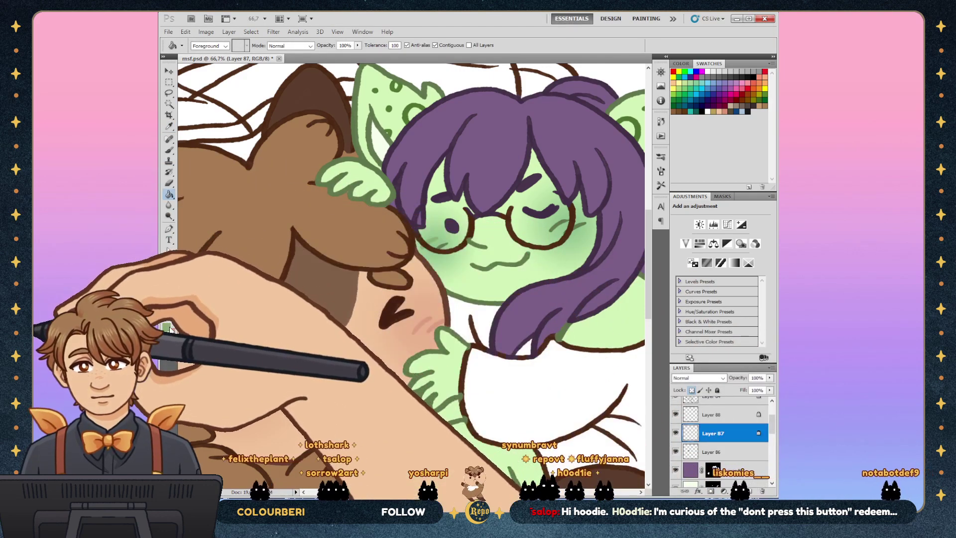
key("i")
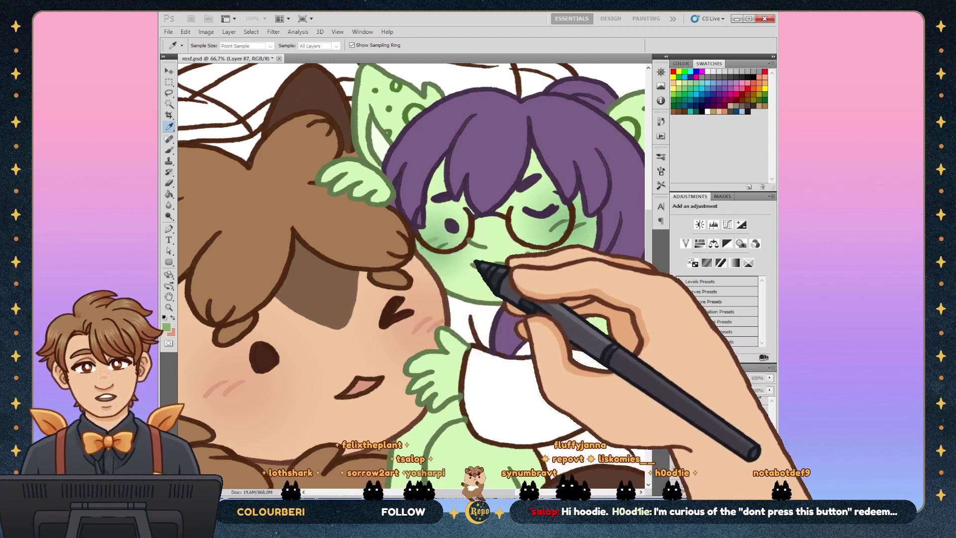
key("g")
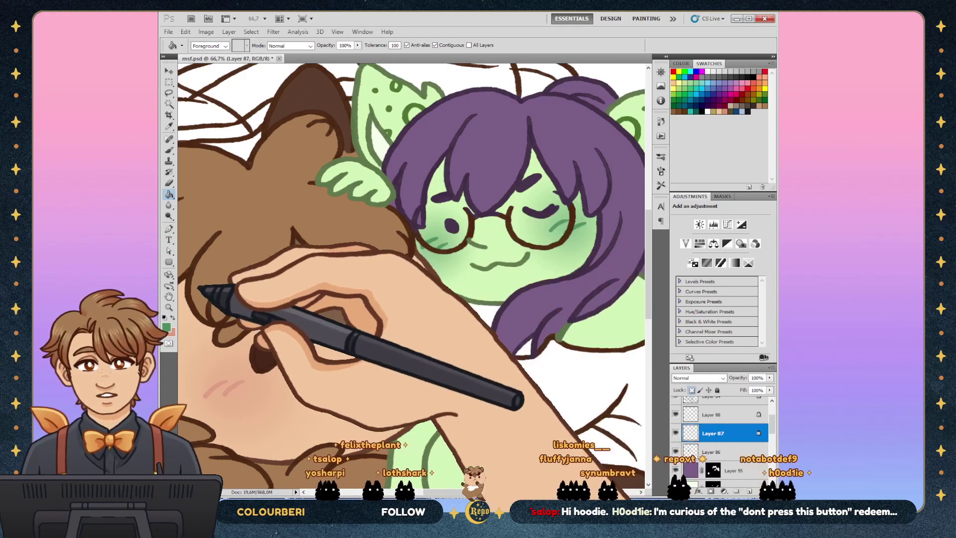
key("i")
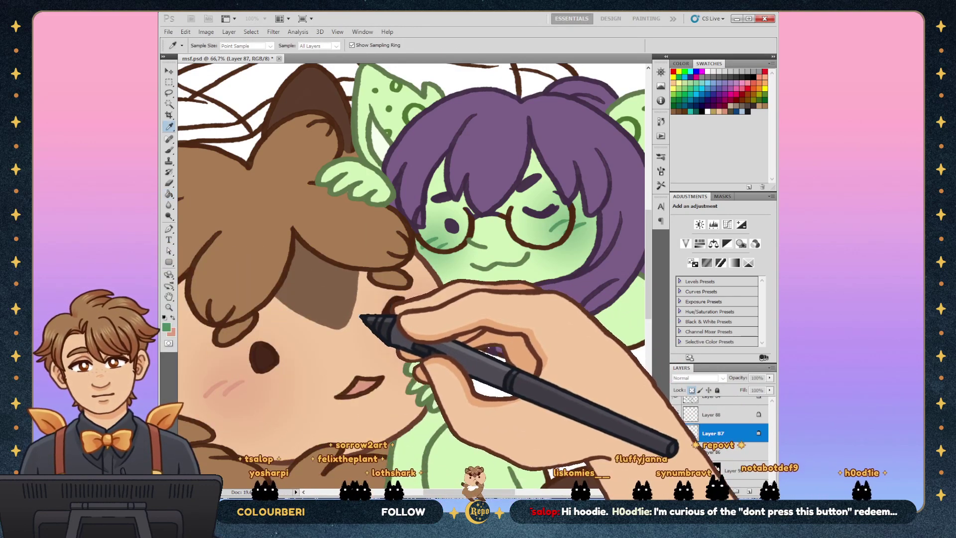
key("g")
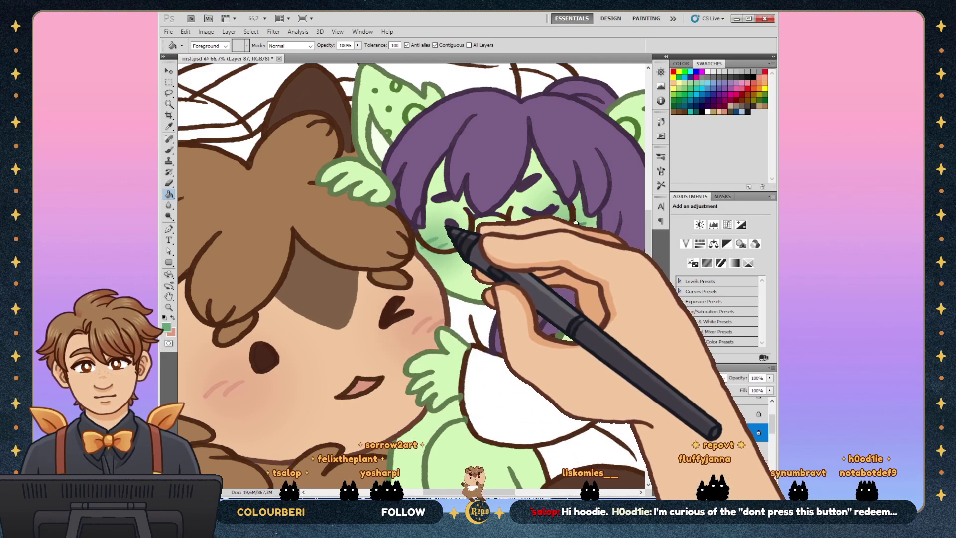
Step: Check the goblin's new cheek colours against the surrounding artwork and save the illustration
key("z")
key("ctrl+minus")
key("ctrl+minus")
key("ctrl+minus")
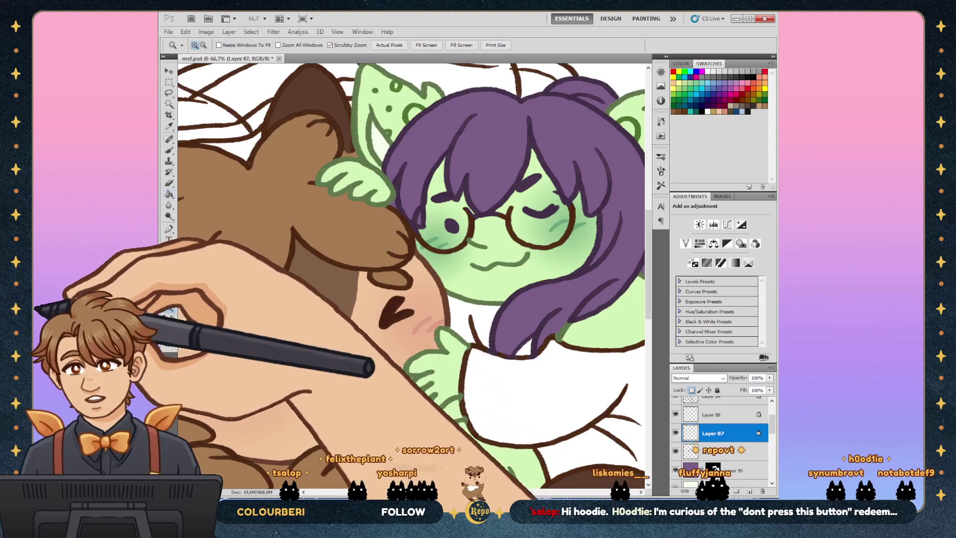
key("ctrl+plus")
key("ctrl+plus")
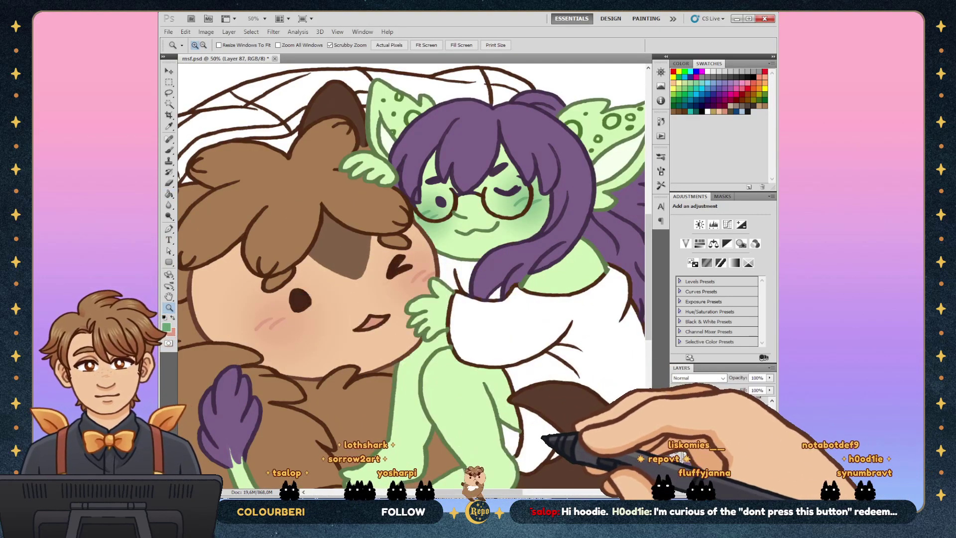
key("ctrl+z")
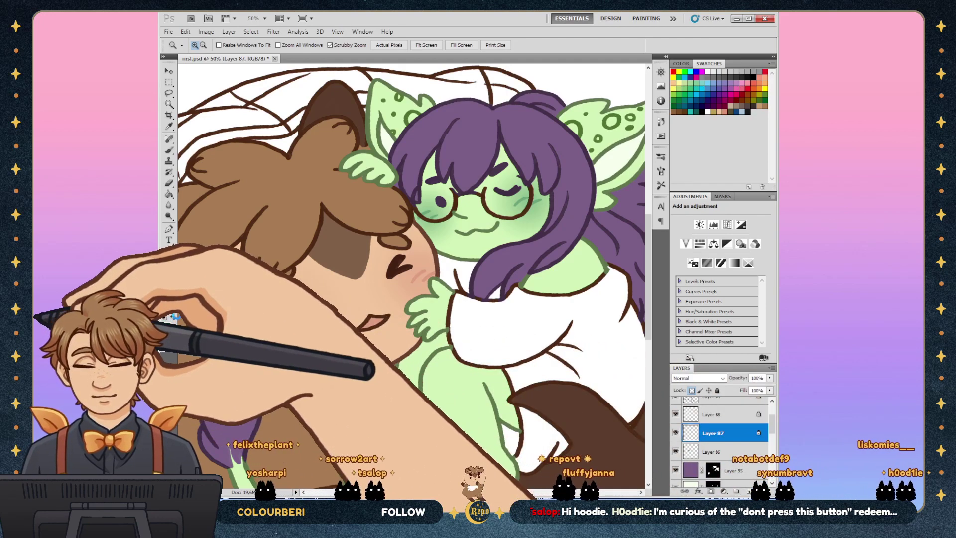
key("ctrl+s")
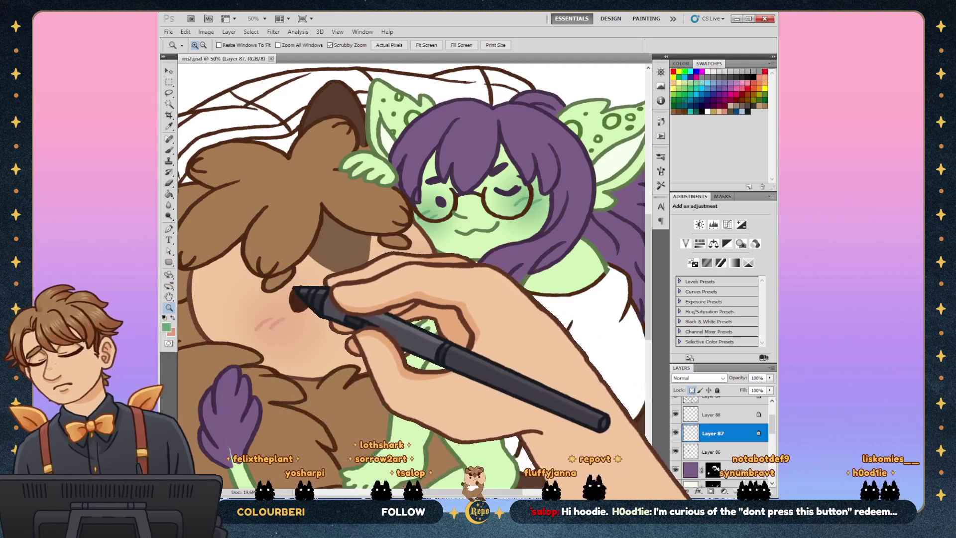
Step: Examine the colouring of the whole illustration and of both characters' faces
key("ctrl+minus")
key("ctrl+minus")
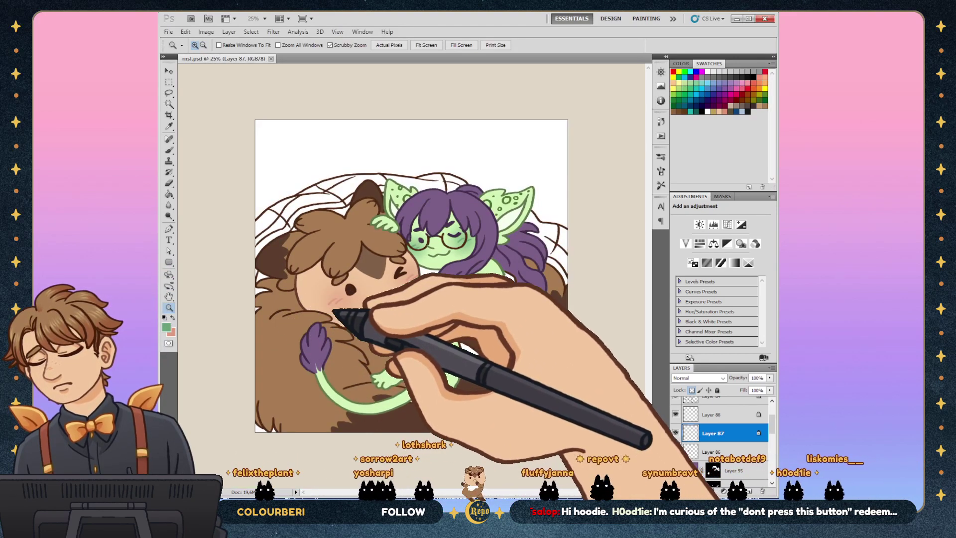
key("ctrl+plus")
key("ctrl+plus")
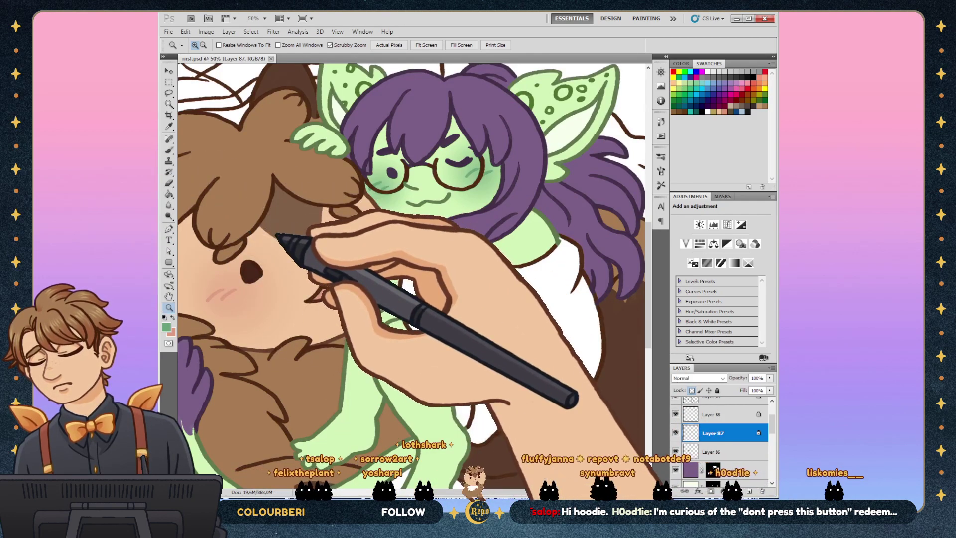
scroll(276, 234, "up", 1)
left_click(277, 234, "alt")
left_click(276, 234, "alt")
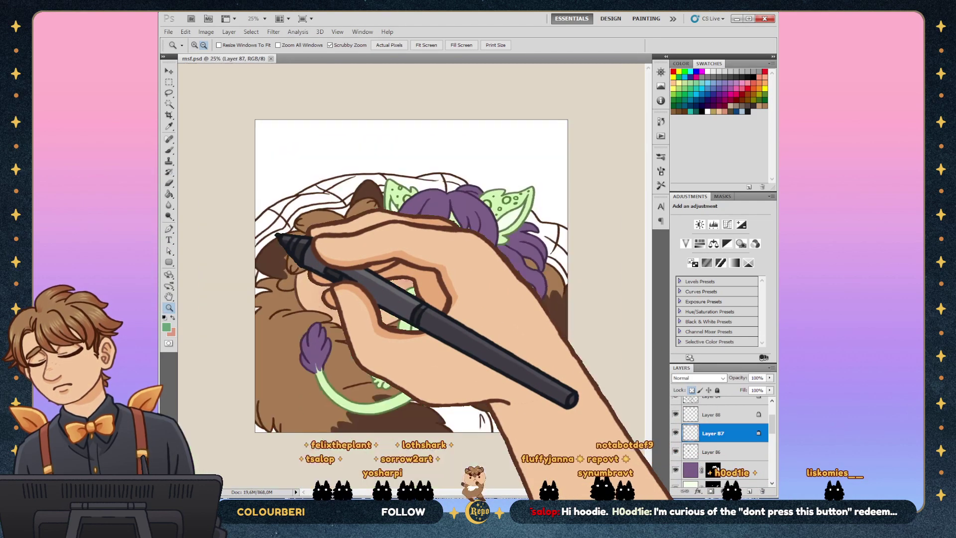
left_click(276, 234)
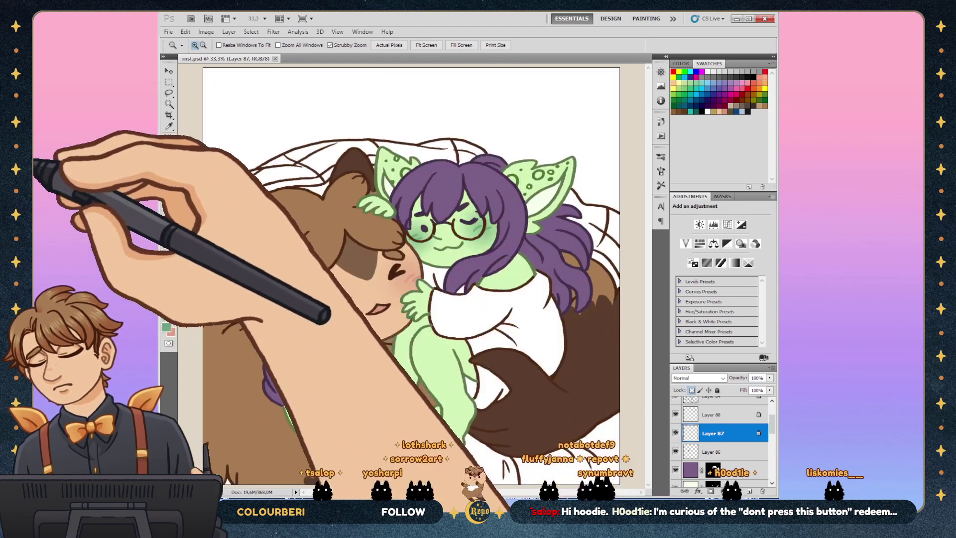
Step: Select the goblin's white shirt and fill it with pale pink on a new masked layer above Layer 95
key("i")
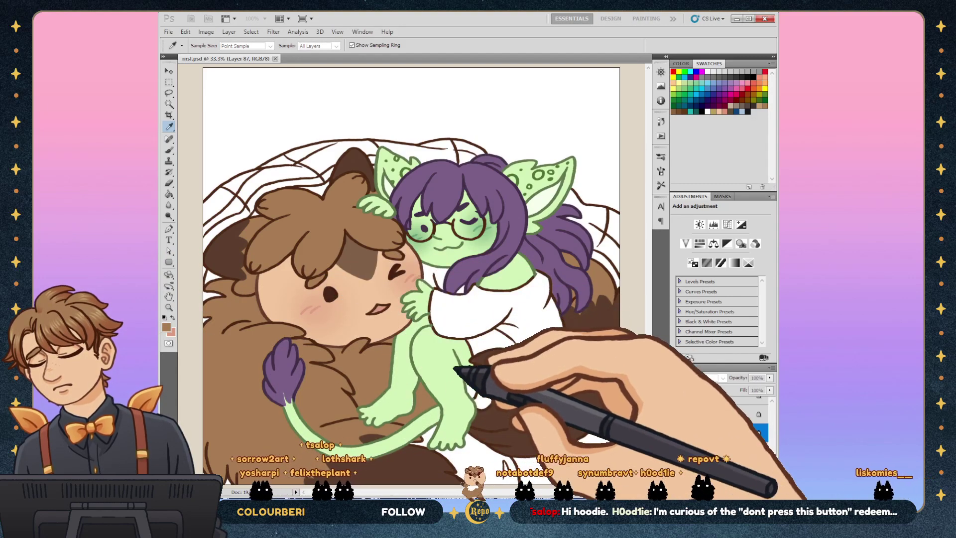
key("w")
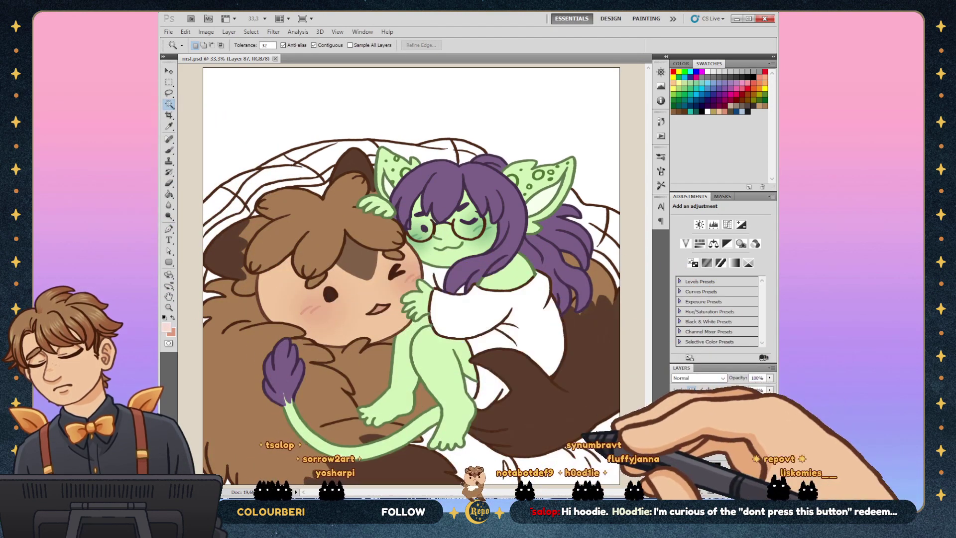
key("alt+bracketright")
key("alt+bracketright")
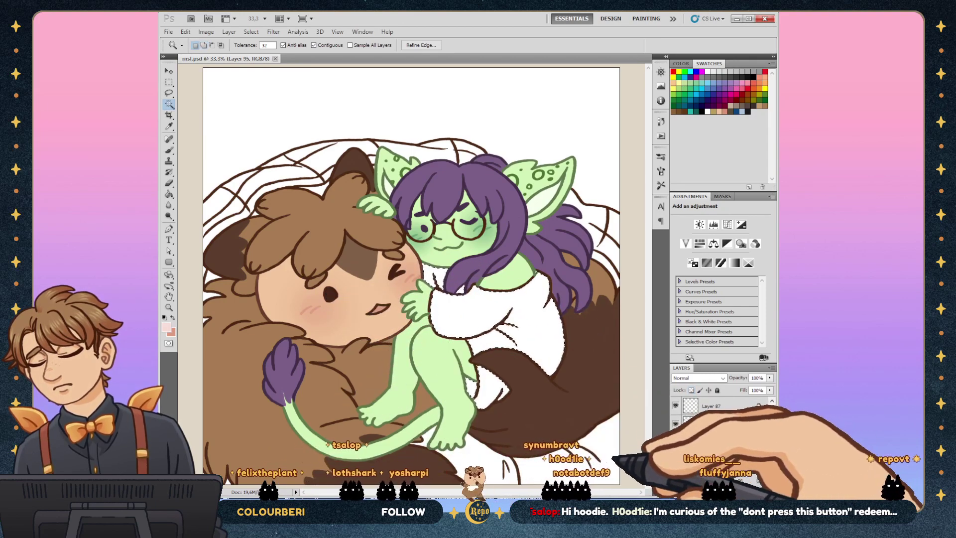
key("alt+BackSpace")
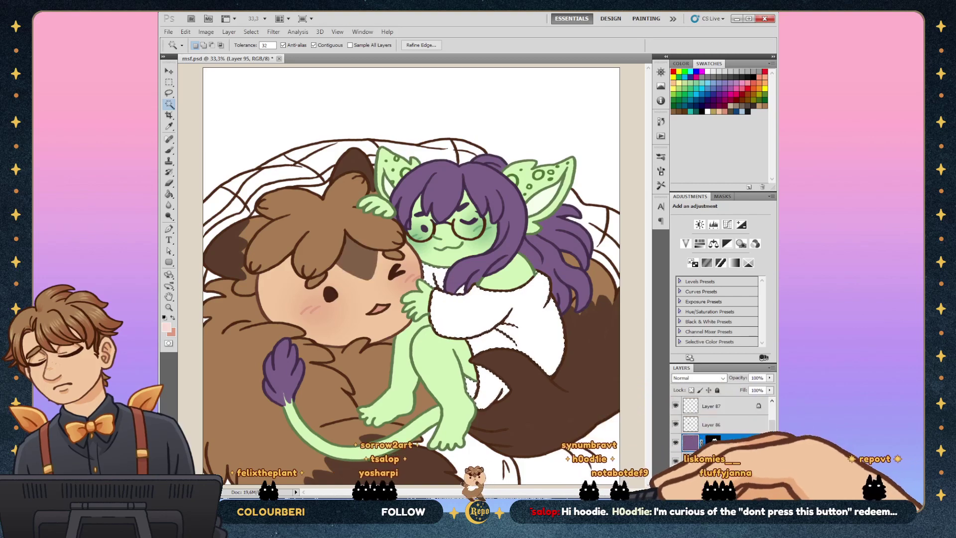
key("ctrl+2")
key("g")
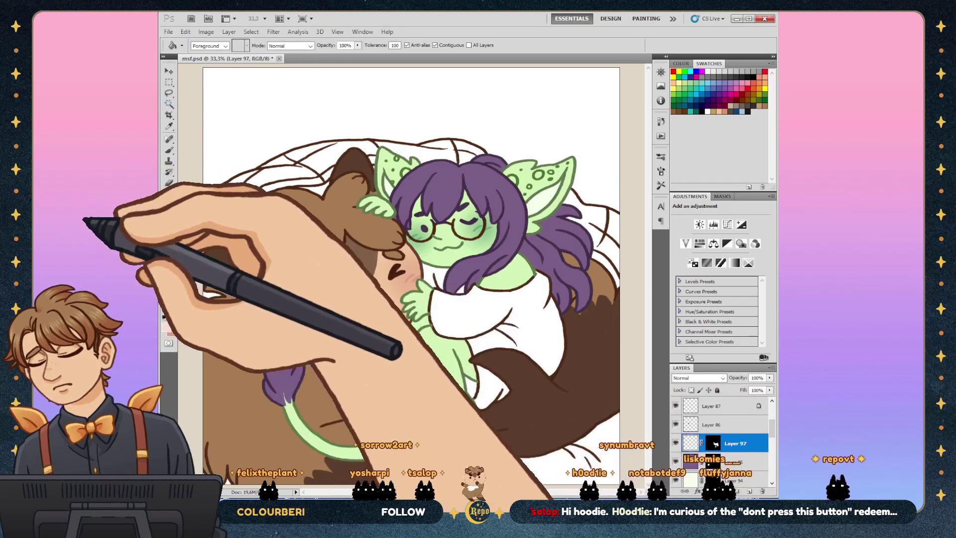
left_click(478, 299)
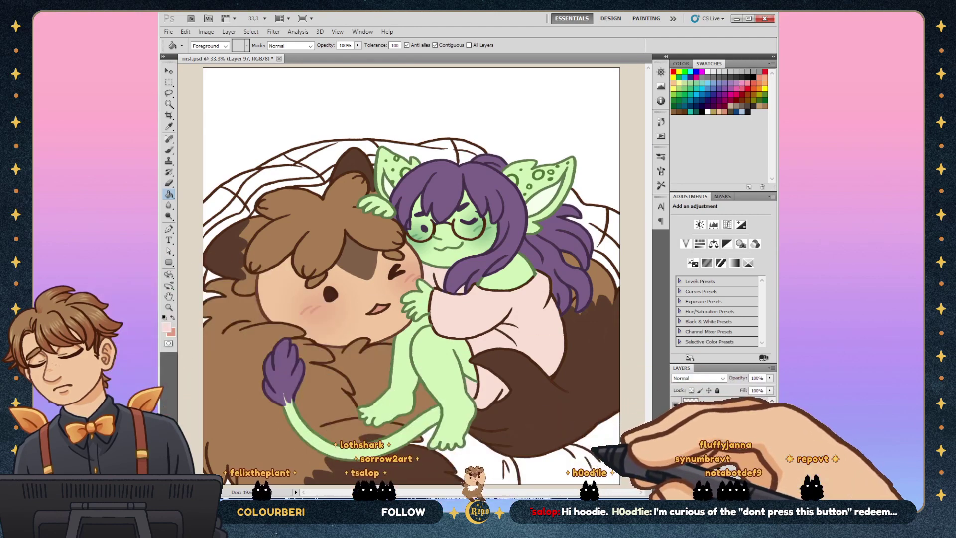
Step: Touch up Layer 97's mask with white in the goblin's shirt area and make the layer's colour active again
key("ctrl+backslash")
key("d")
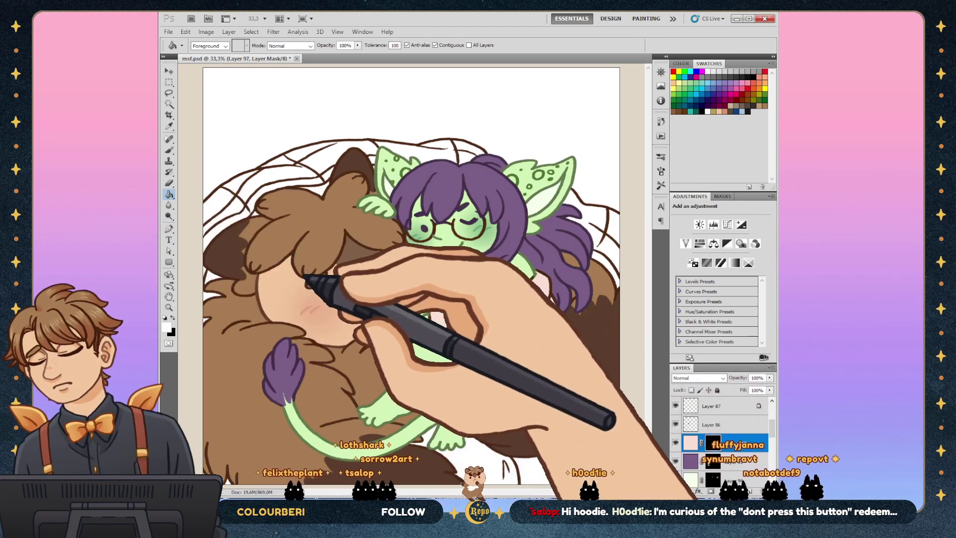
key("ctrl+i")
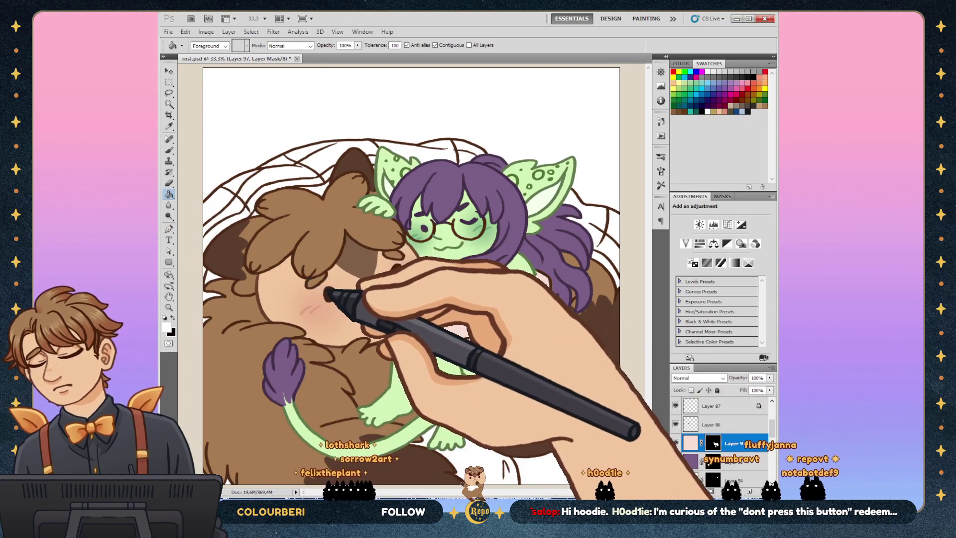
left_click(356, 311)
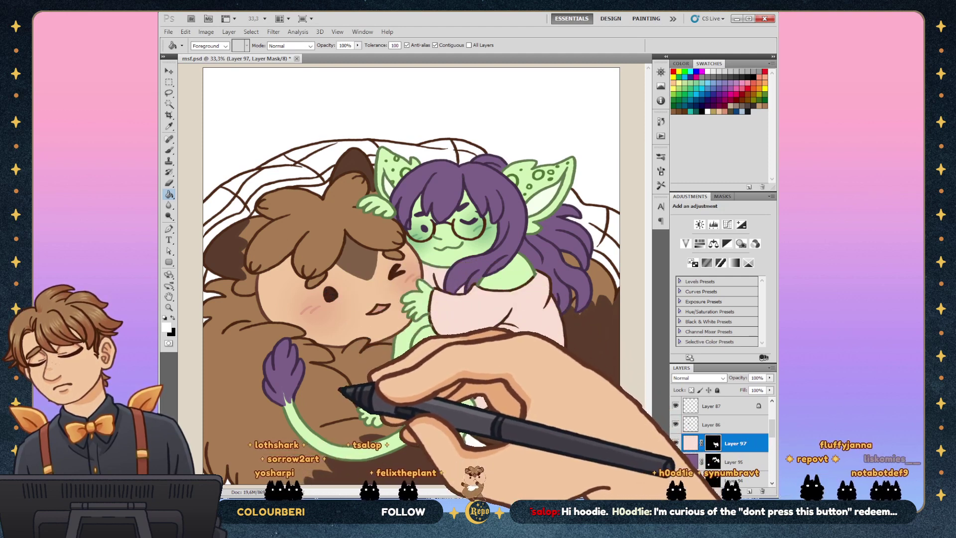
left_click(691, 443)
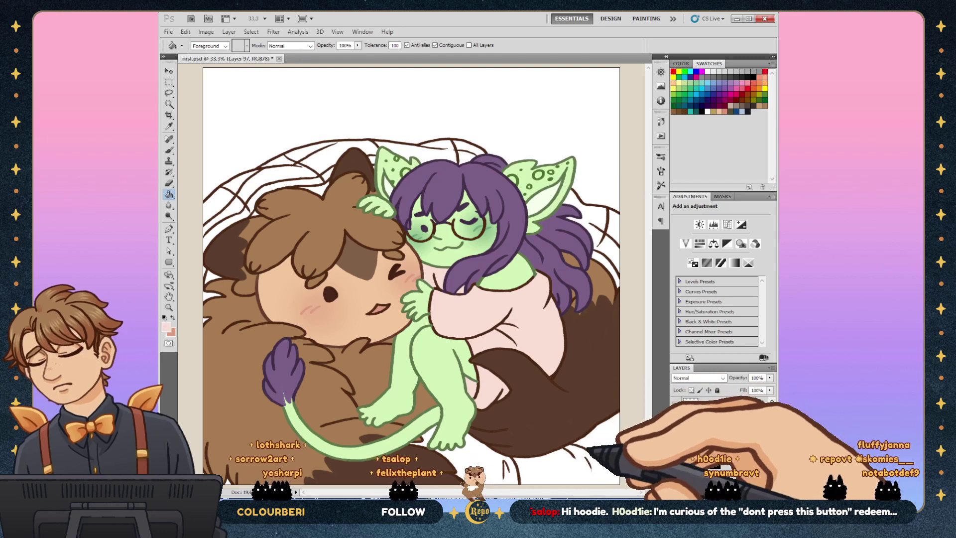
Step: Add a Hue/Saturation adjustment masked to the goblin's shirt and set its Hue to -46 for a cooler pink
left_click(699, 244)
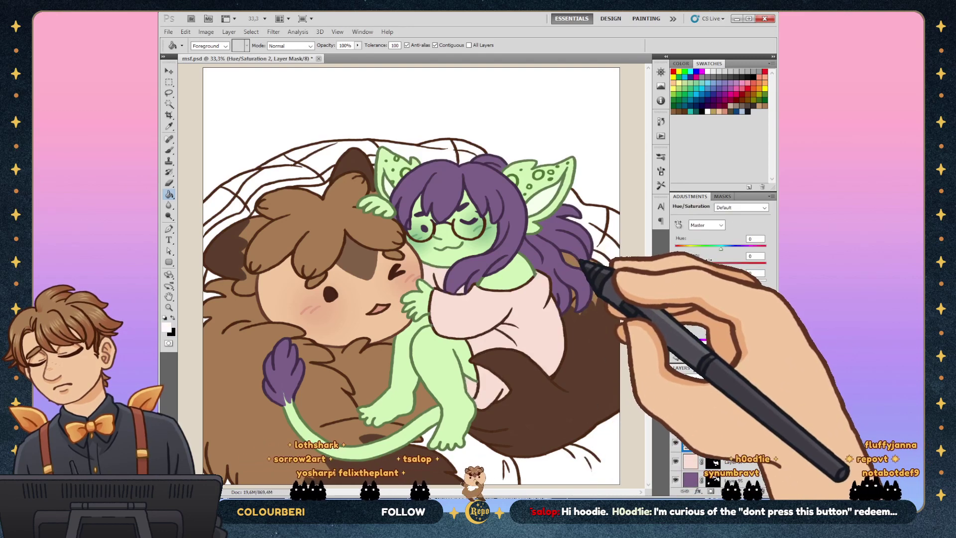
left_click_drag(720, 248, 691, 249)
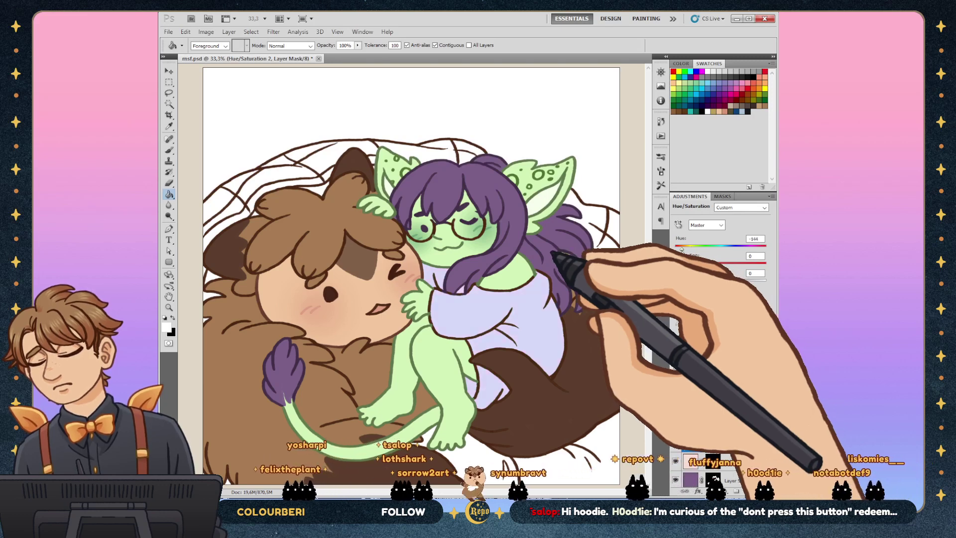
mouse_move(693, 249)
left_mouse_down()
mouse_move(676, 248)
mouse_move(771, 257)
mouse_move(688, 249)
mouse_move(715, 254)
mouse_move(700, 253)
left_mouse_up()
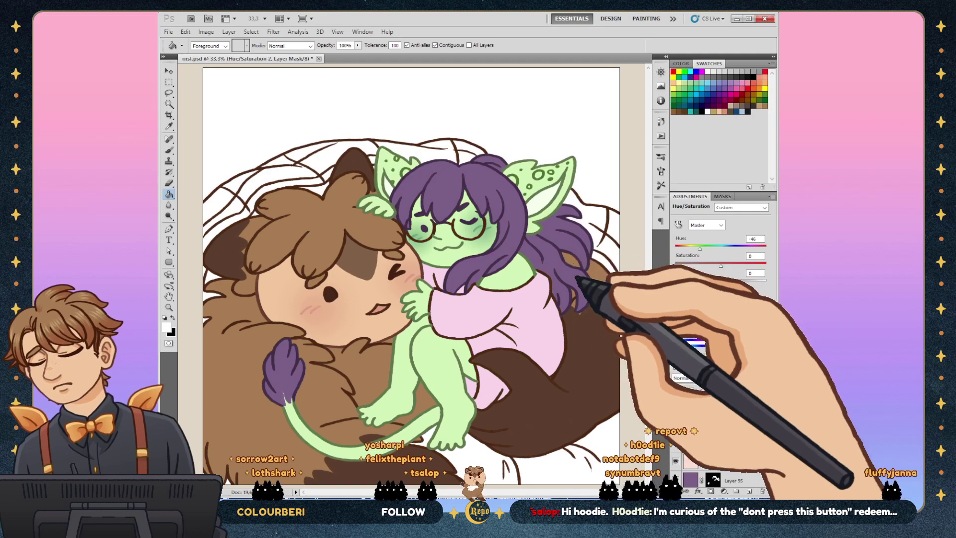
key("z")
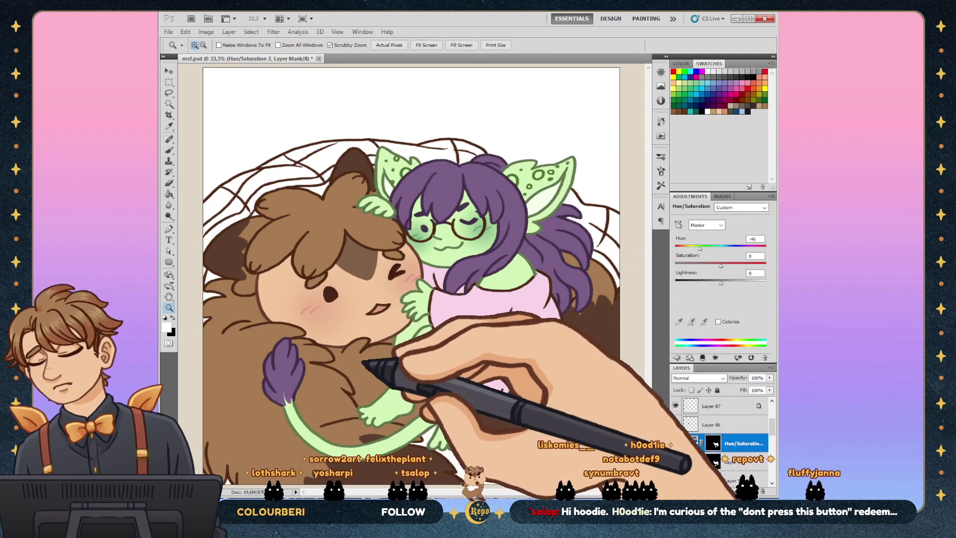
Step: Make Layer 96, which holds the goblin's cheek blush, active for picking a new blush colour
left_click(349, 342)
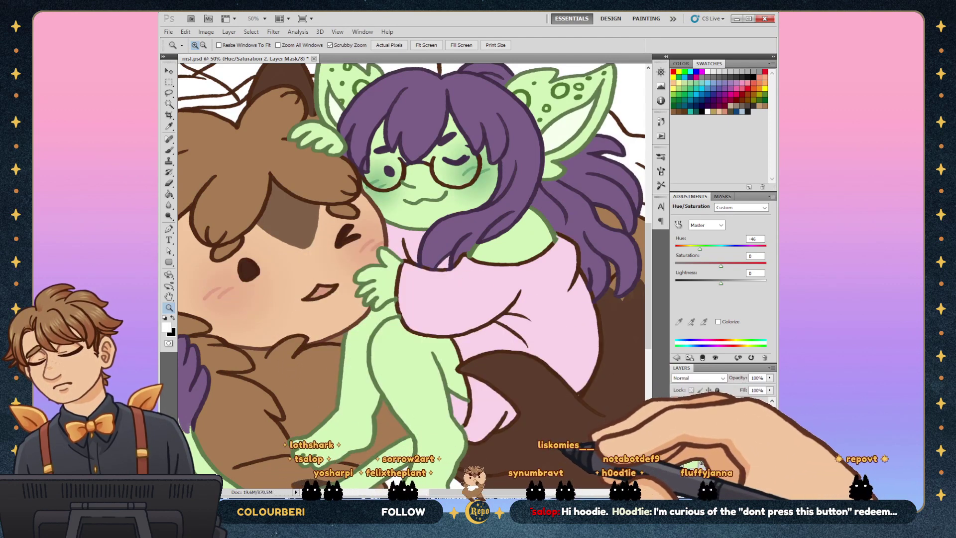
left_click(736, 442)
key("i")
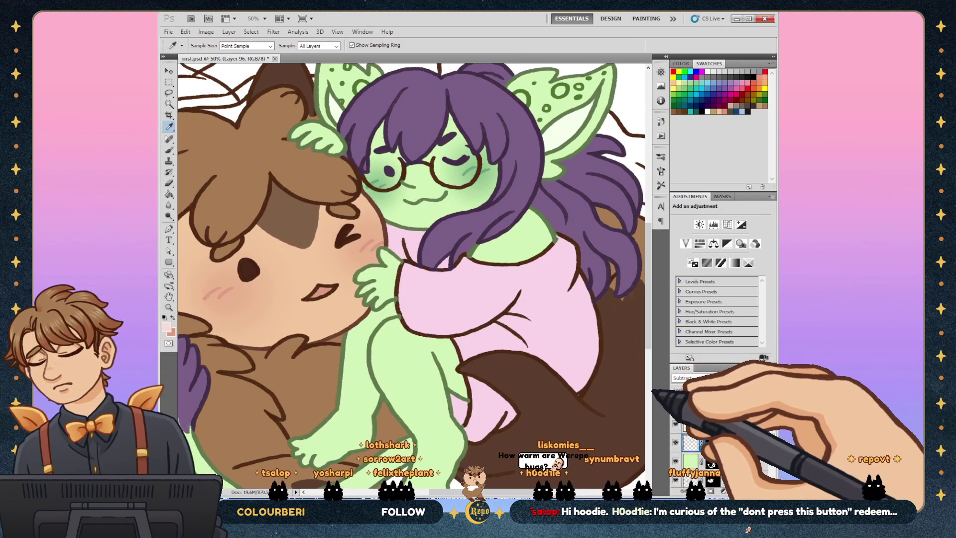
Step: Try a dark green for the goblin's cheek blush on Layer 96 and undo the colour changes
left_click(472, 167)
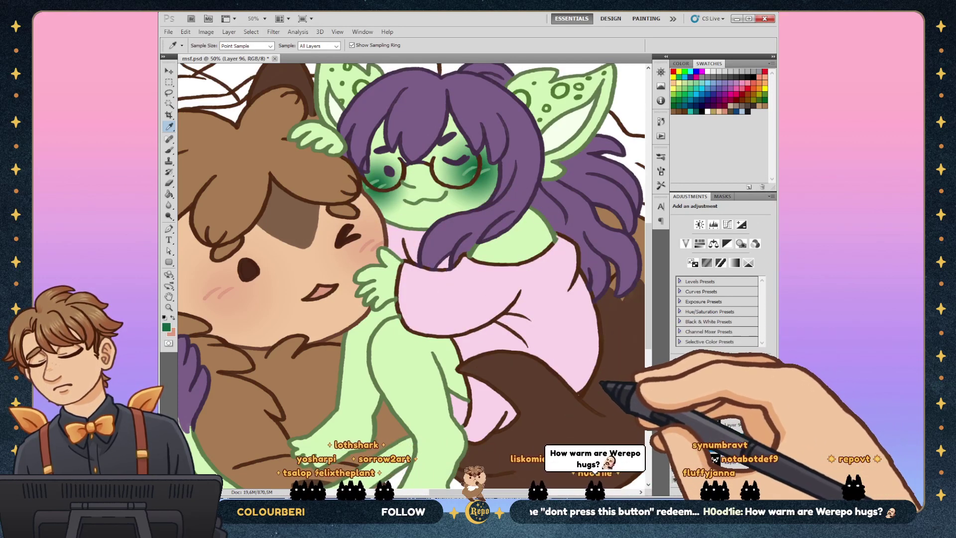
key("ctrl+z")
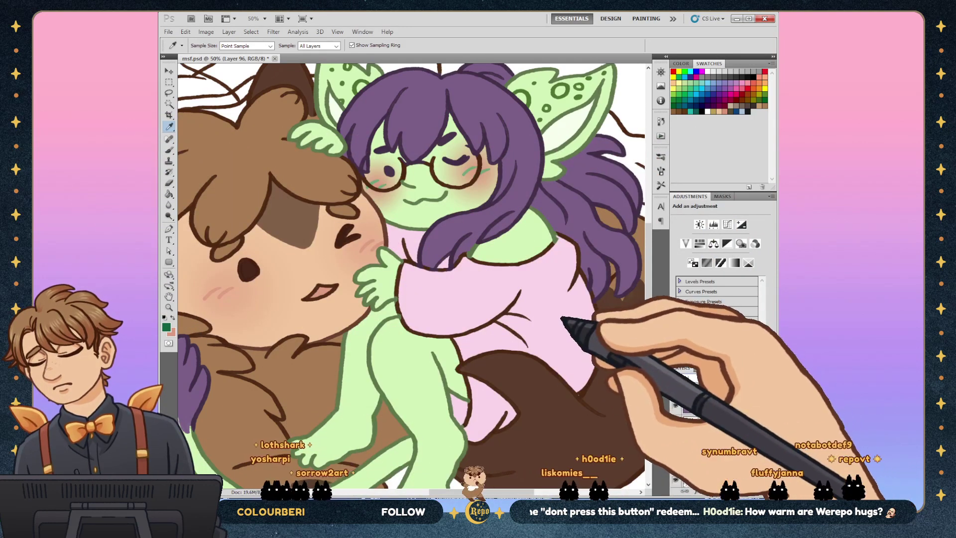
key("ctrl+z")
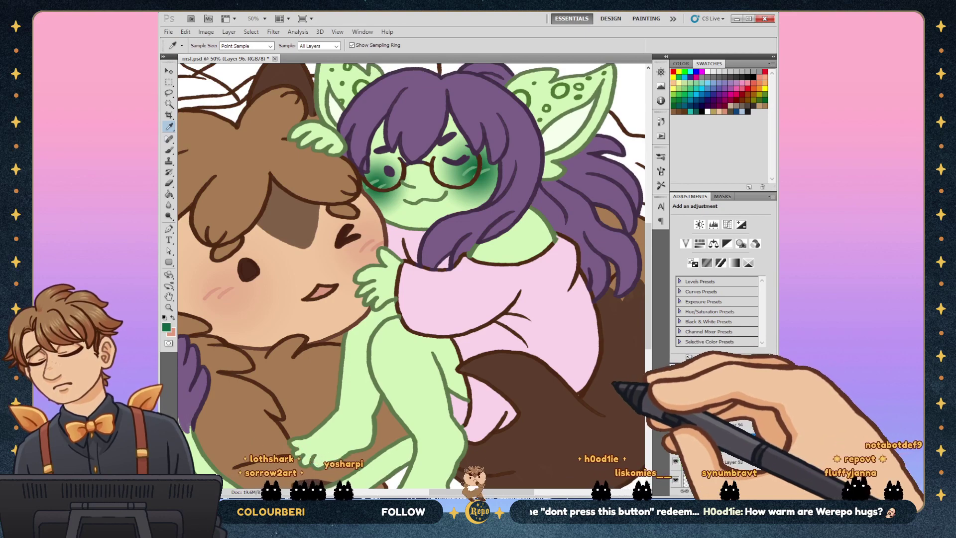
key("ctrl+z")
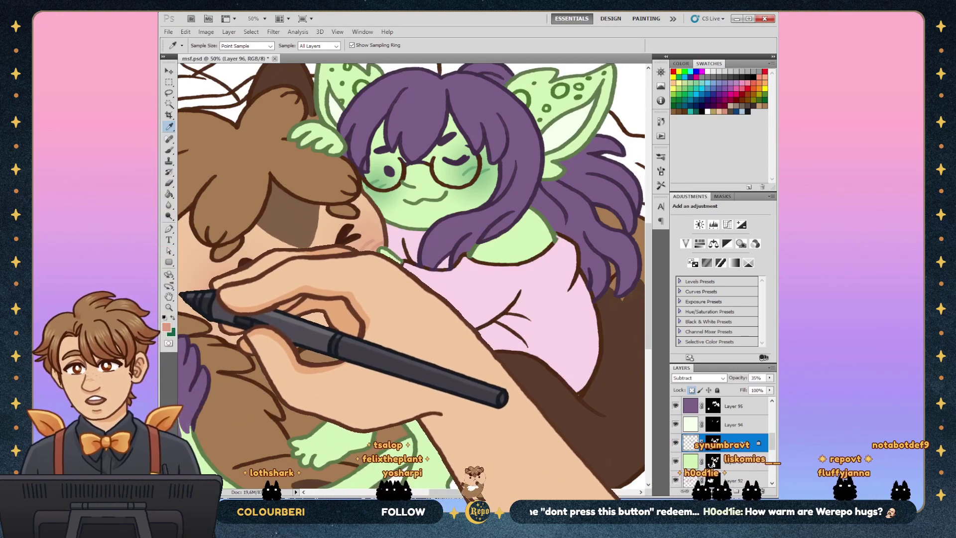
Step: Shade the goblin's ears and tail on Layer 96 with soft salmon radial gradients inside lasso selections
key("z")
left_click(301, 309, "alt")
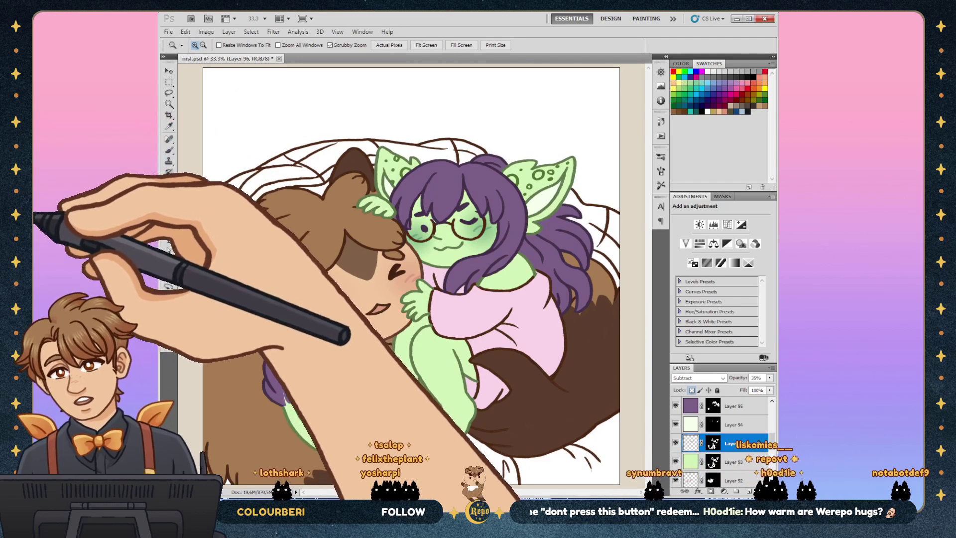
key("g")
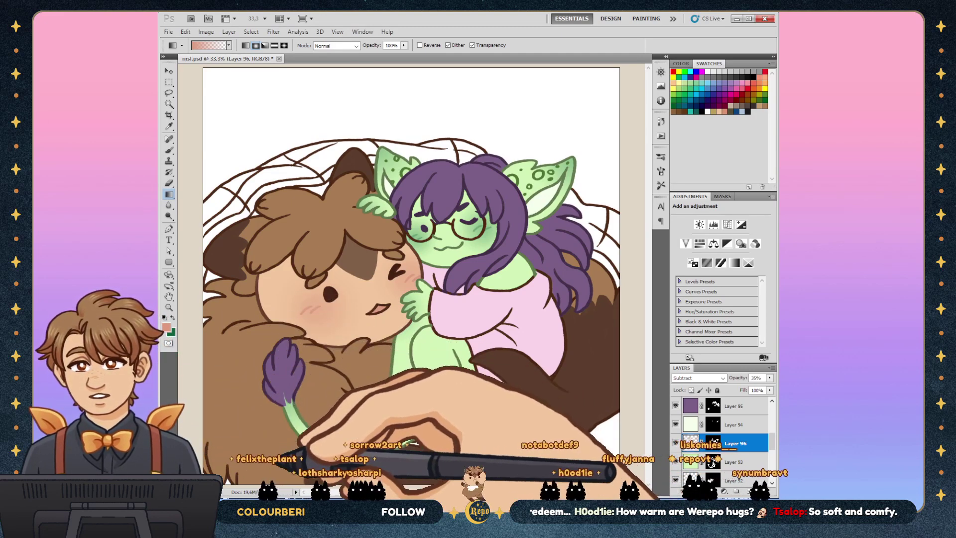
key("l")
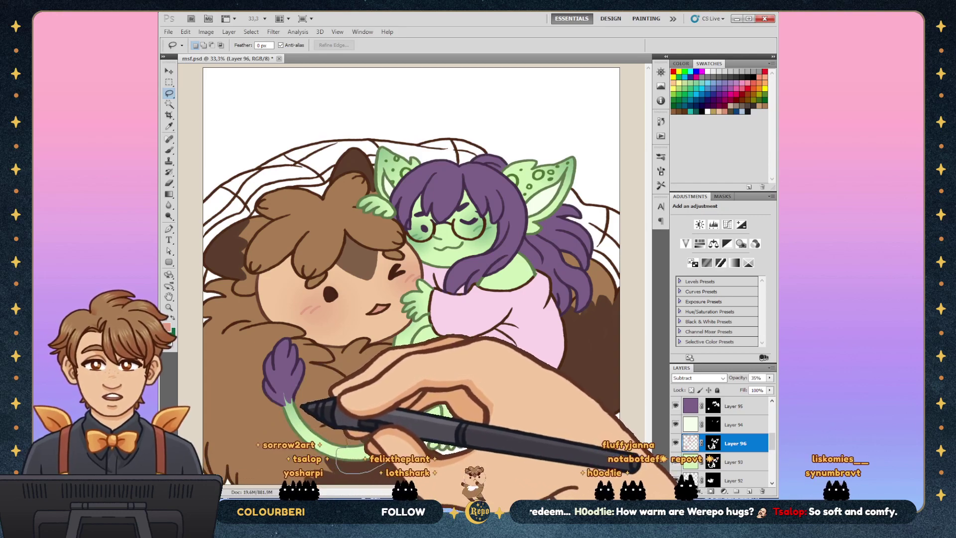
key("g")
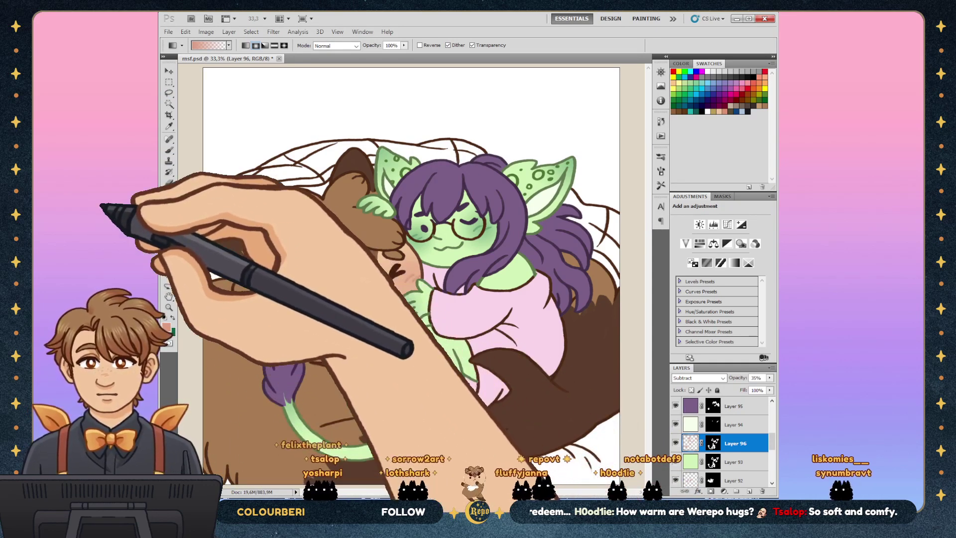
key("l")
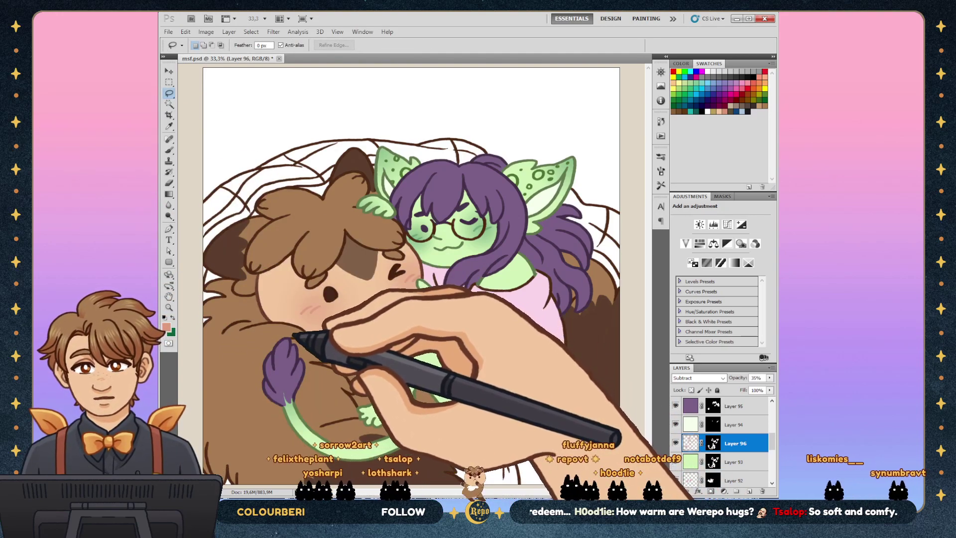
Step: Add soft gradient shading to the goblin's legs on Layer 96 and clean it up with the Eraser
key("g")
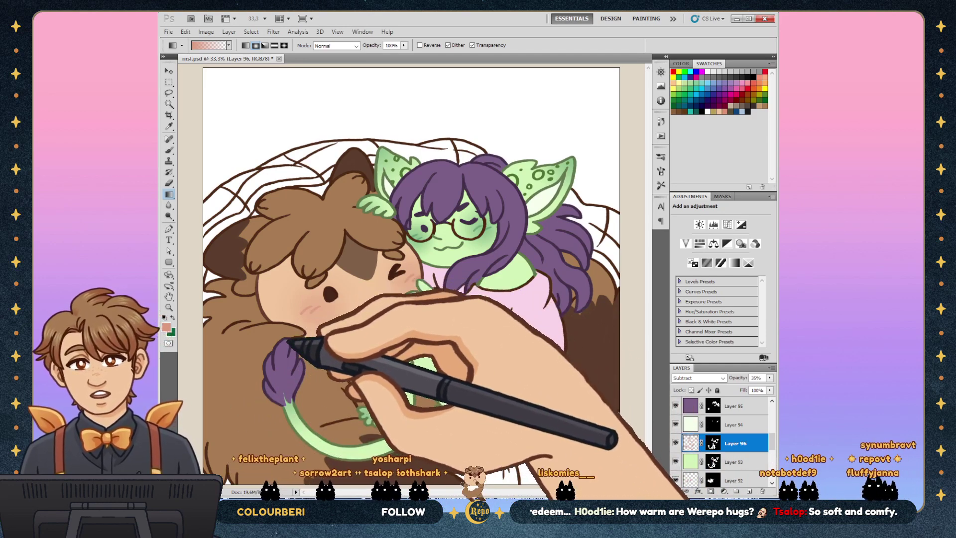
key("l")
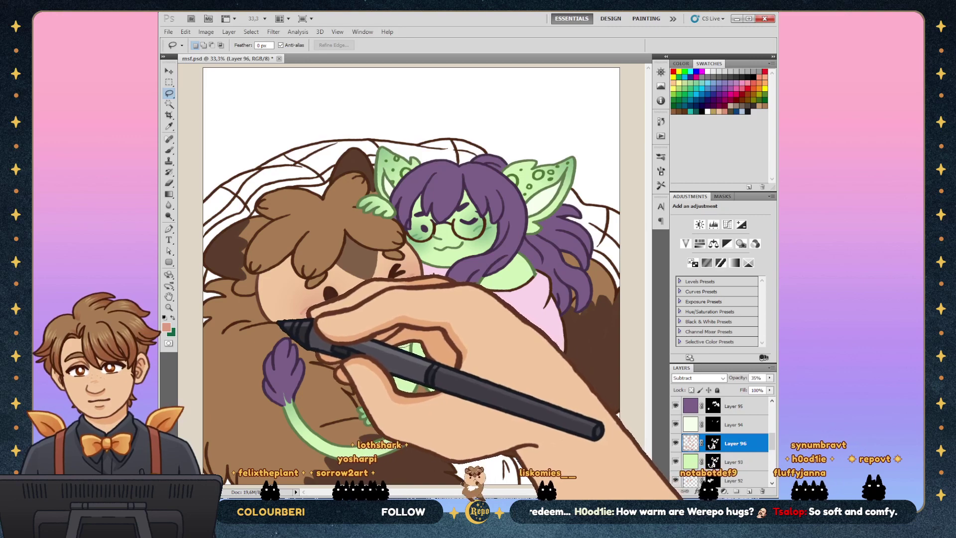
key("g")
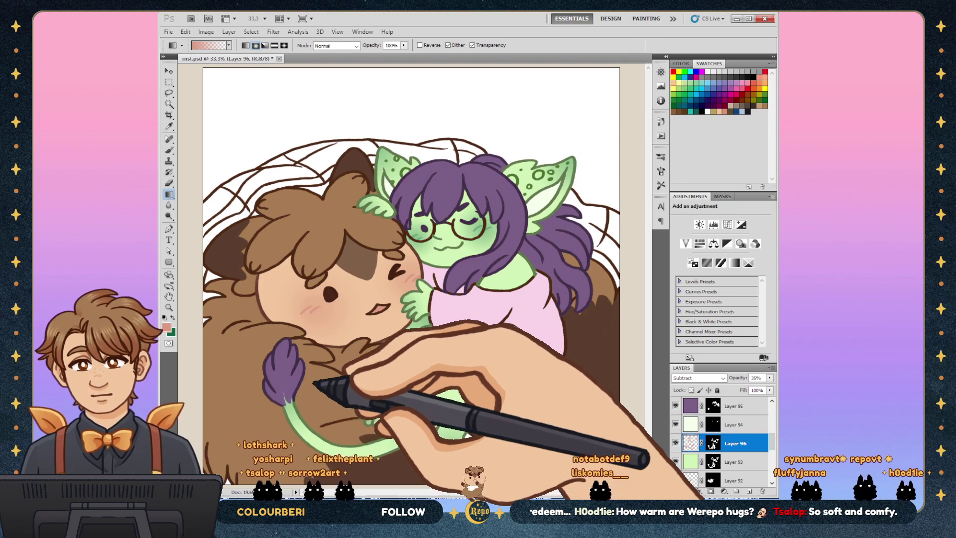
key("e")
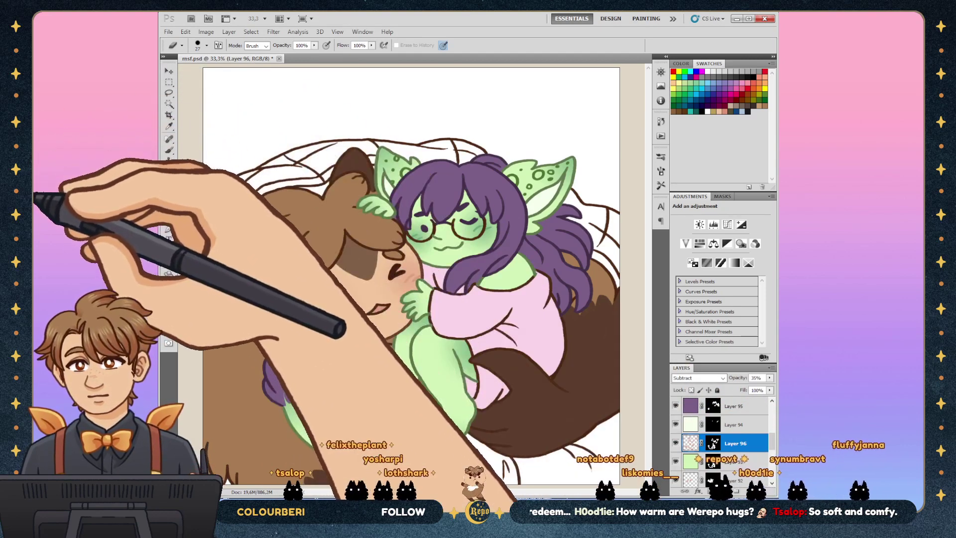
key("g")
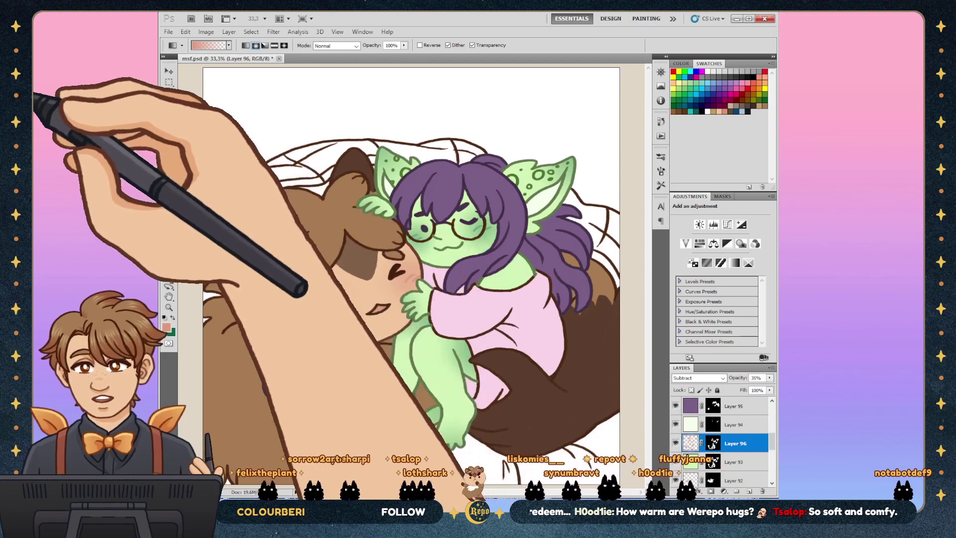
Step: Lasso the goblin's bare shoulder, shade it with a soft gradient on Layer 96, deselect and save the file
key("l")
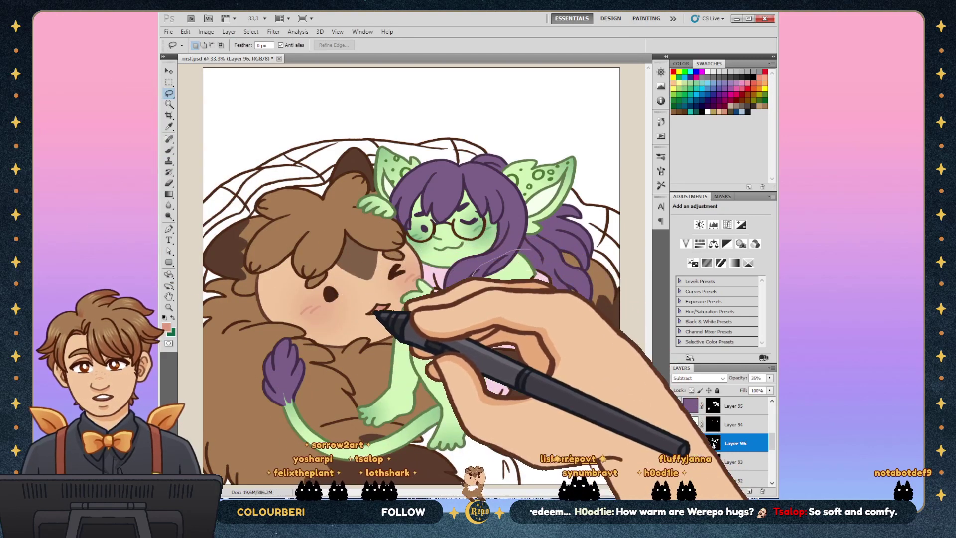
left_click(169, 194)
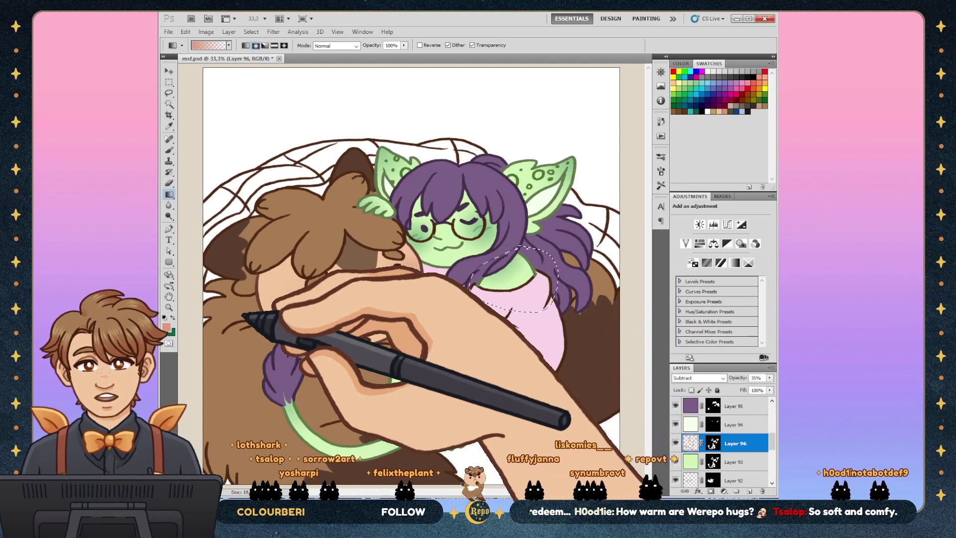
key("ctrl+d")
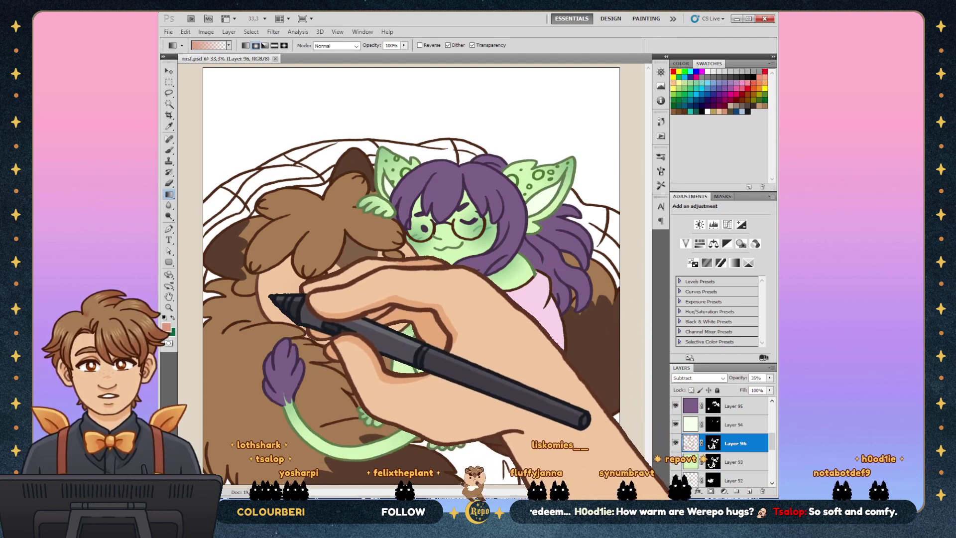
key("ctrl+s")
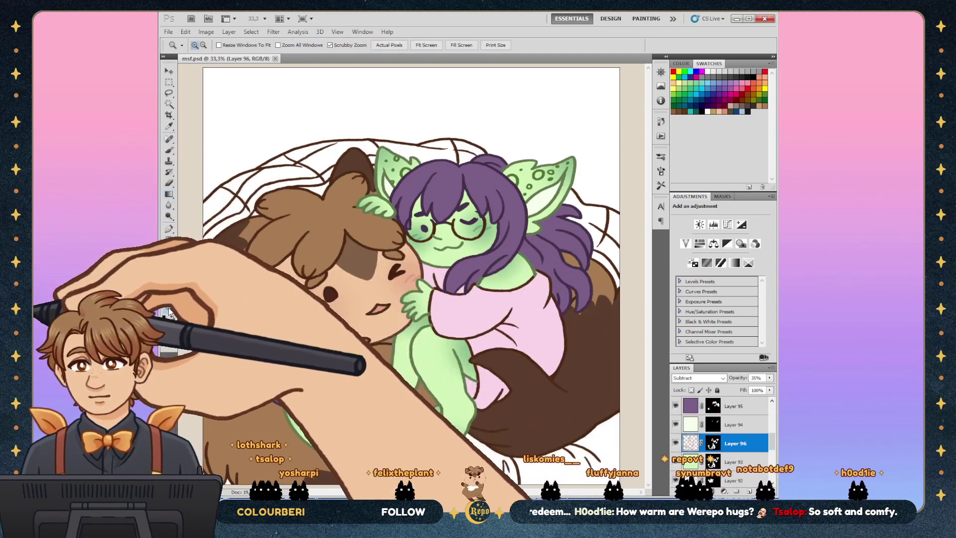
Step: Sample the goblin's pink shirt and choose a dark mauve foreground colour for its outlines
key("z")
left_click(491, 307)
key("i")
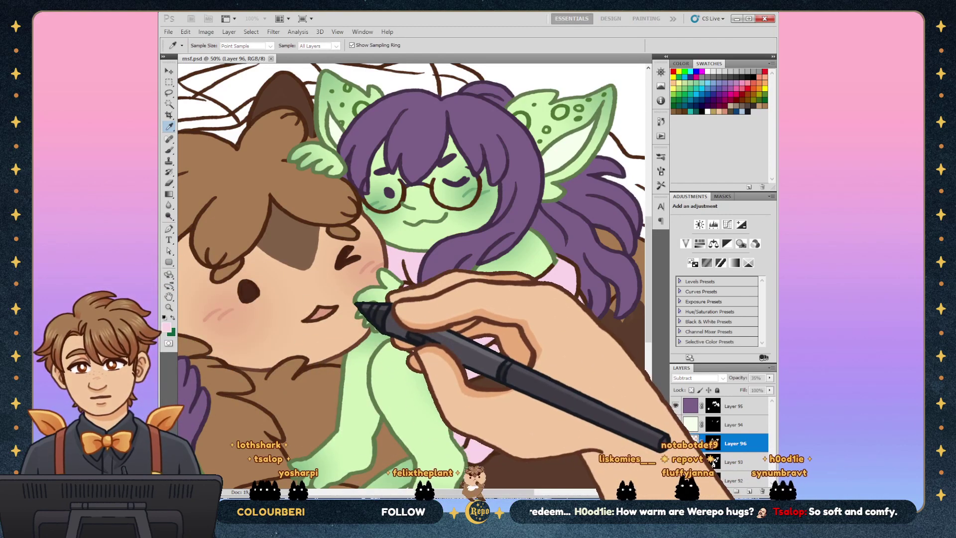
left_click(547, 294)
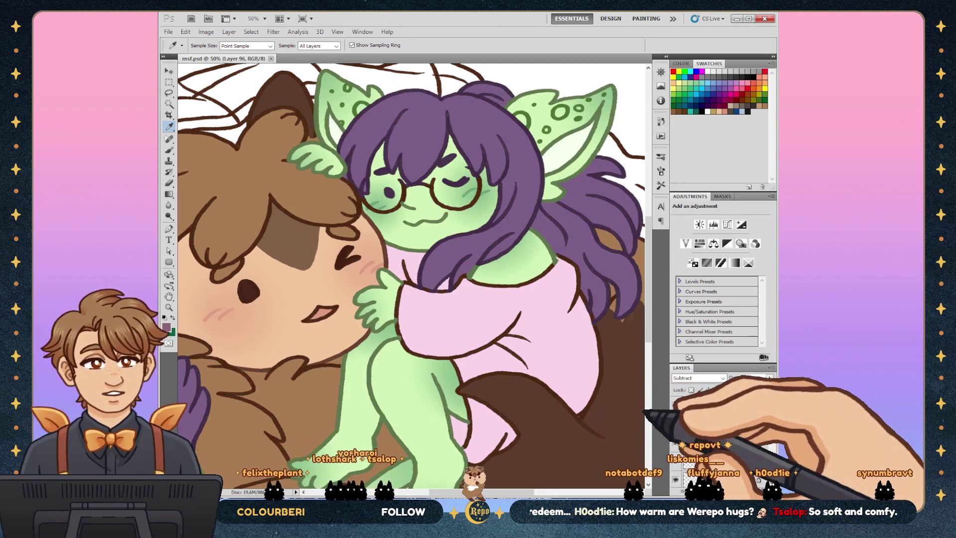
Step: Select the shirt's neckline and shoulder outlines on line-art Layer 84 with the Magic Wand and fill them with dark mauve
left_click(726, 443)
left_click(169, 104)
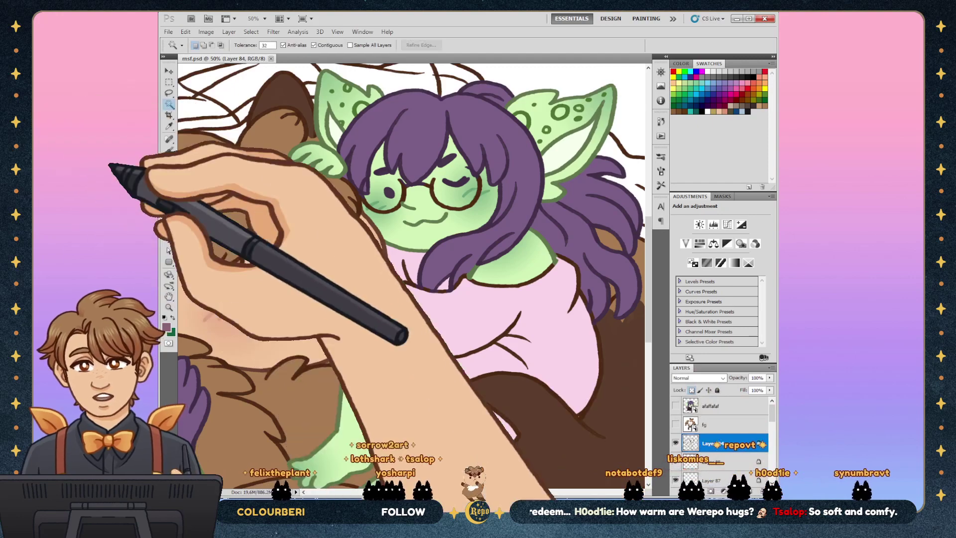
left_click(315, 292, "shift")
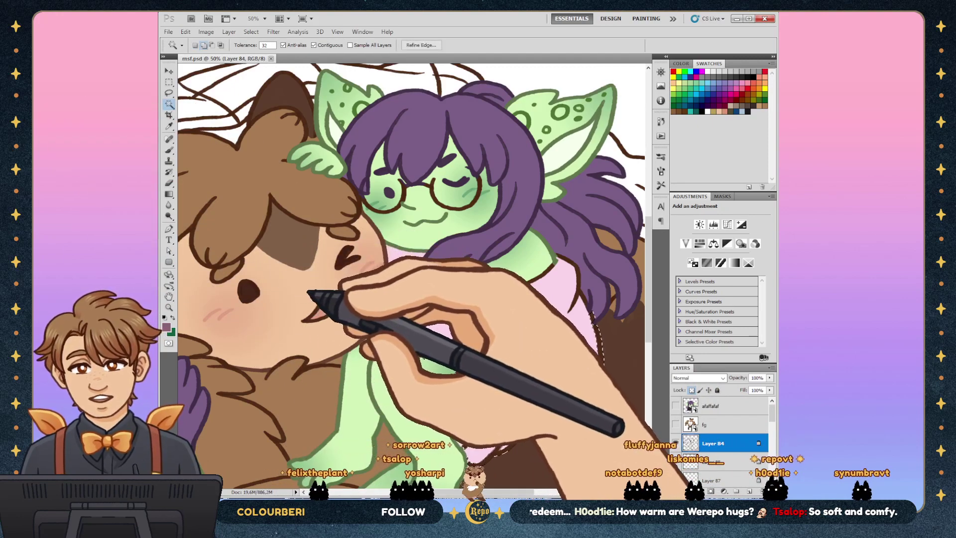
left_click(425, 294, "shift")
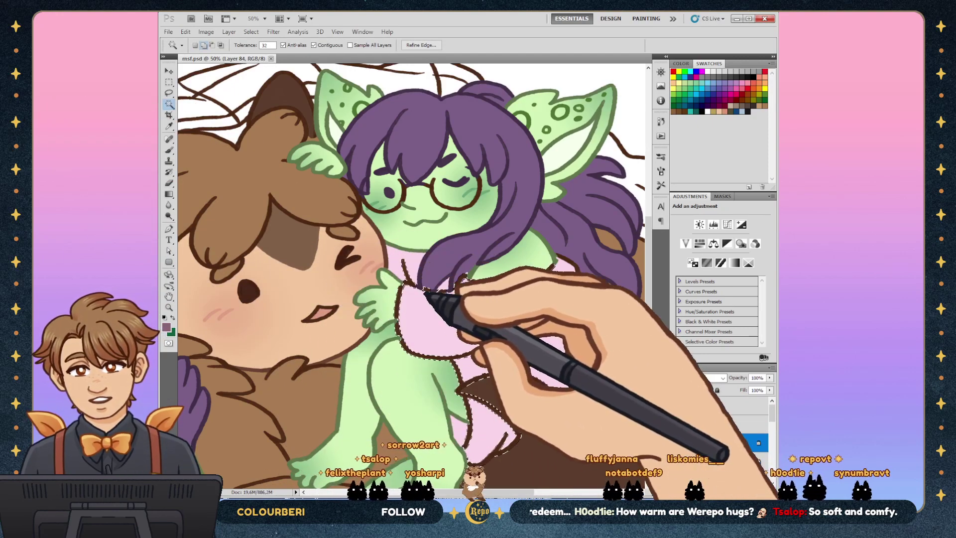
scroll(438, 292, "down", 2)
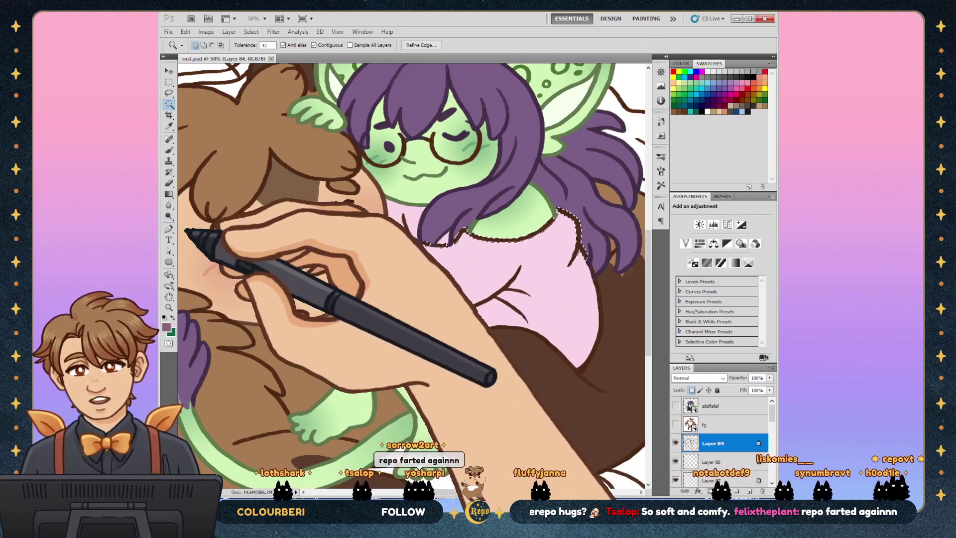
key("g")
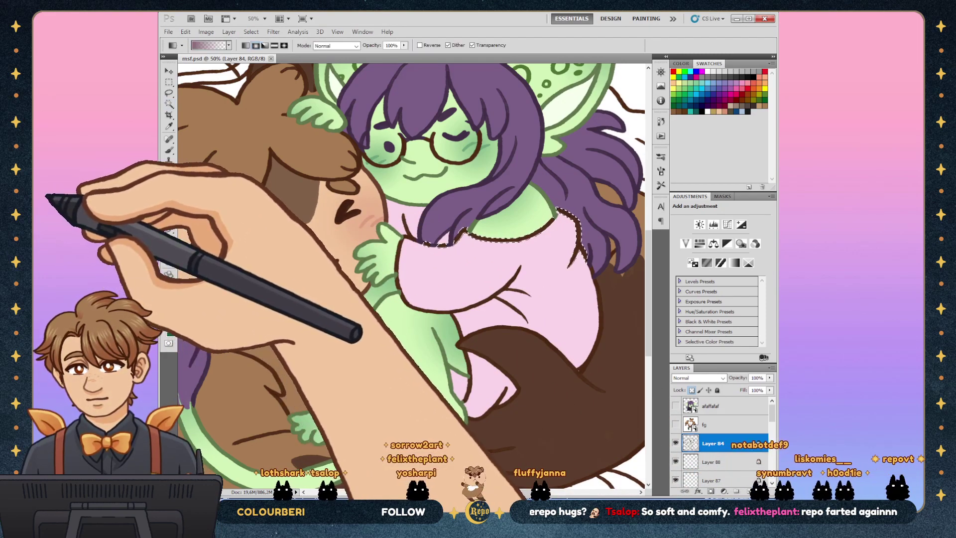
key("alt+BackSpace")
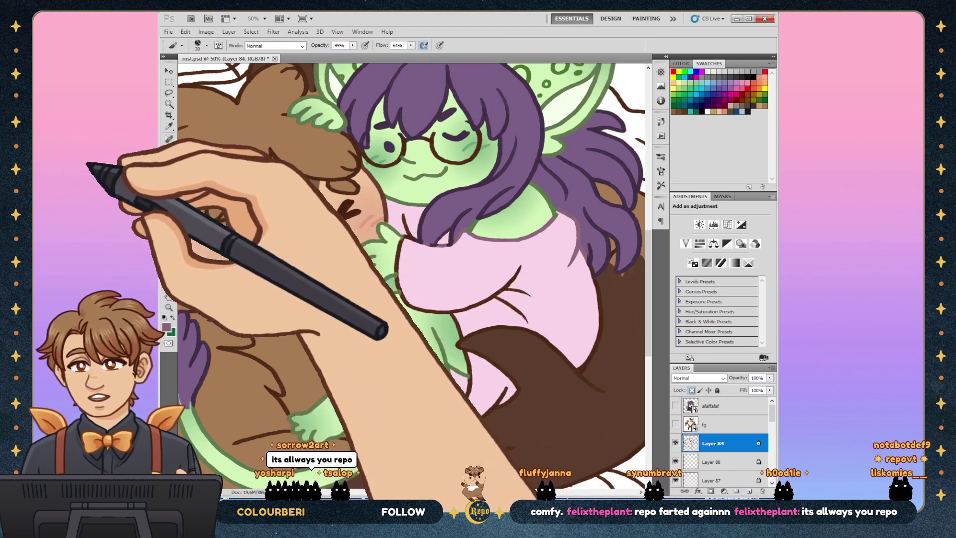
Step: Brush the shirt's remaining outlines and folds dark mauve on Layer 84, and sample dark brown to retouch the lines beside the tail
key("b")
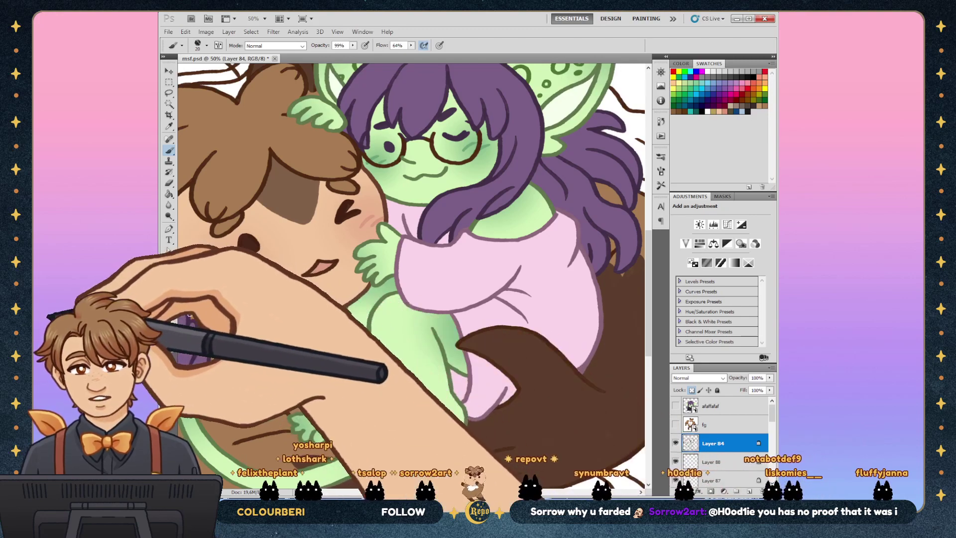
key("i")
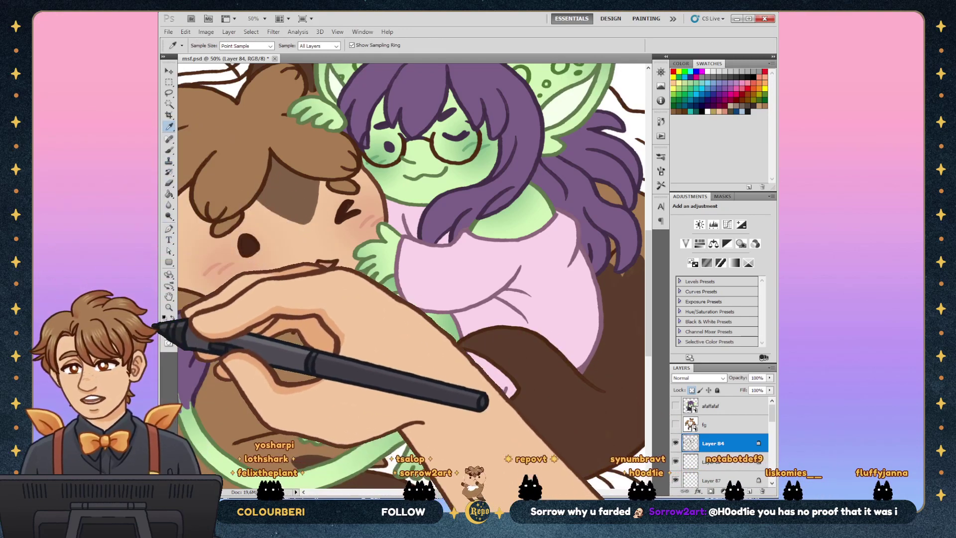
key("b")
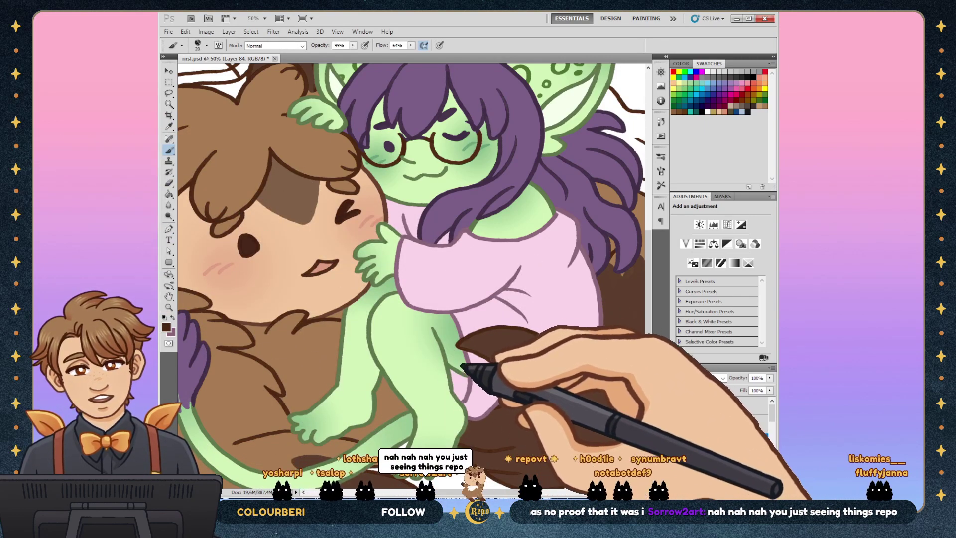
Step: Show the furry character's reference layer, sample reddish-brown and tan fur colours from it, and hide it again
key("z")
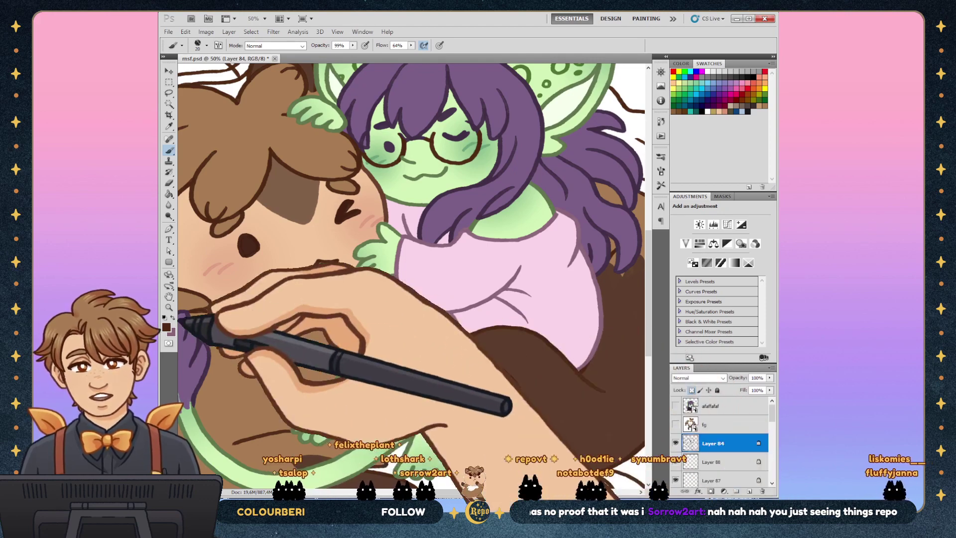
key("ctrl+minus")
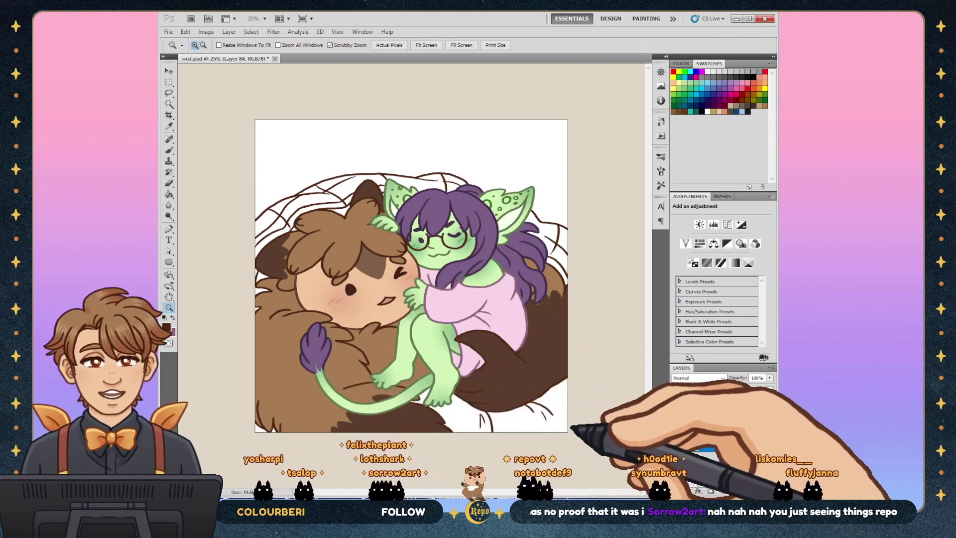
left_click(675, 405)
key("ctrl+plus")
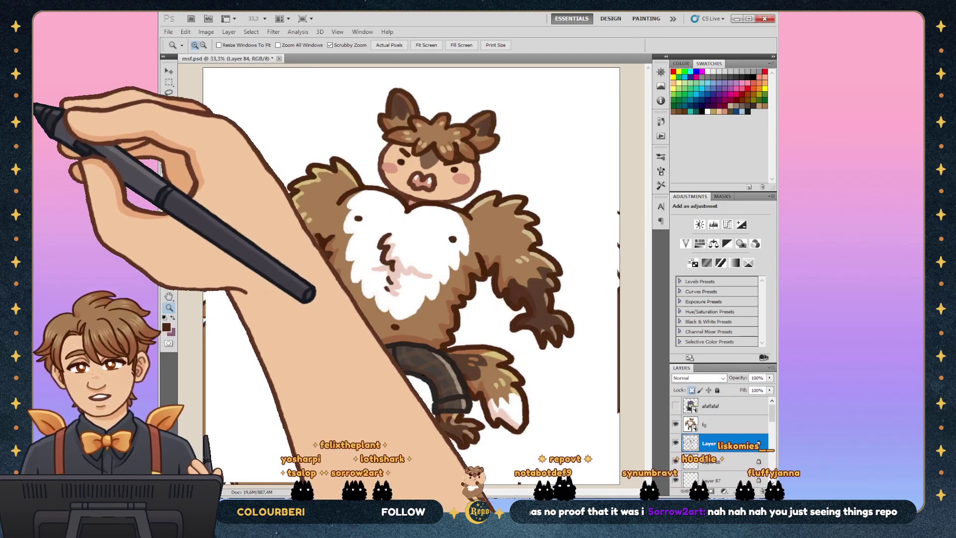
key("i")
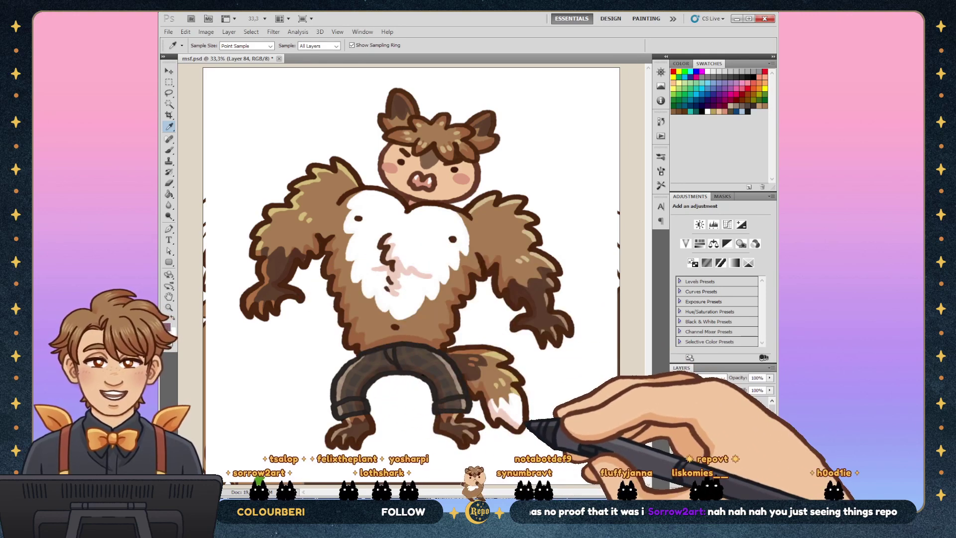
left_click(675, 424)
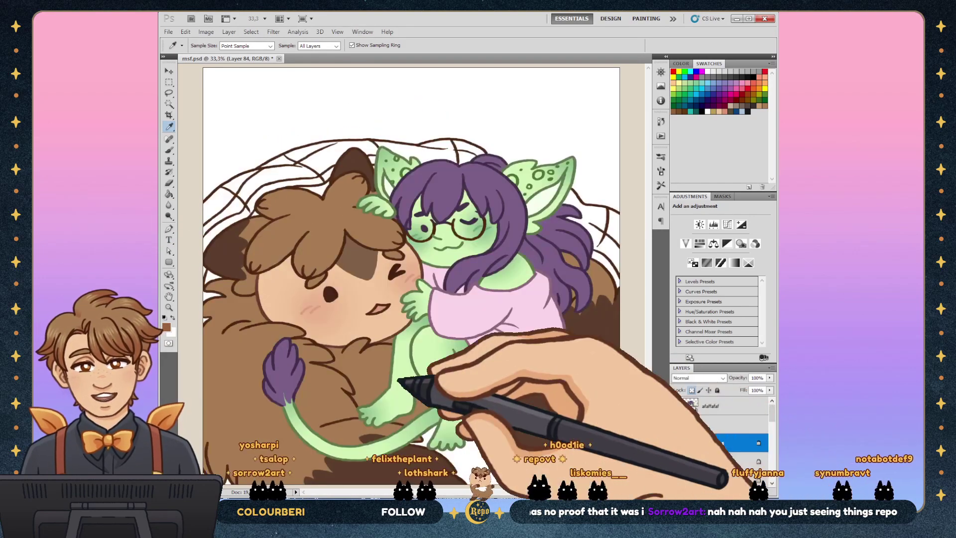
key("b")
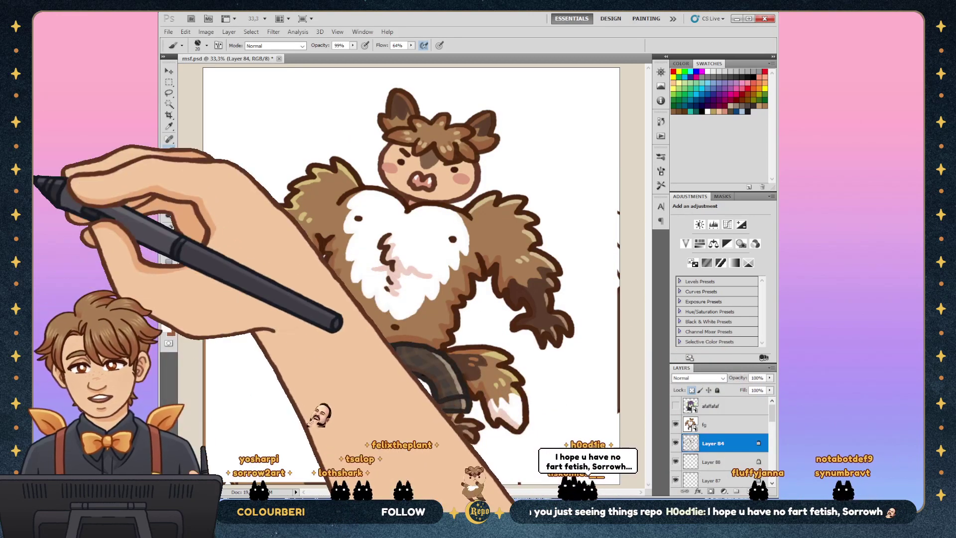
key("i")
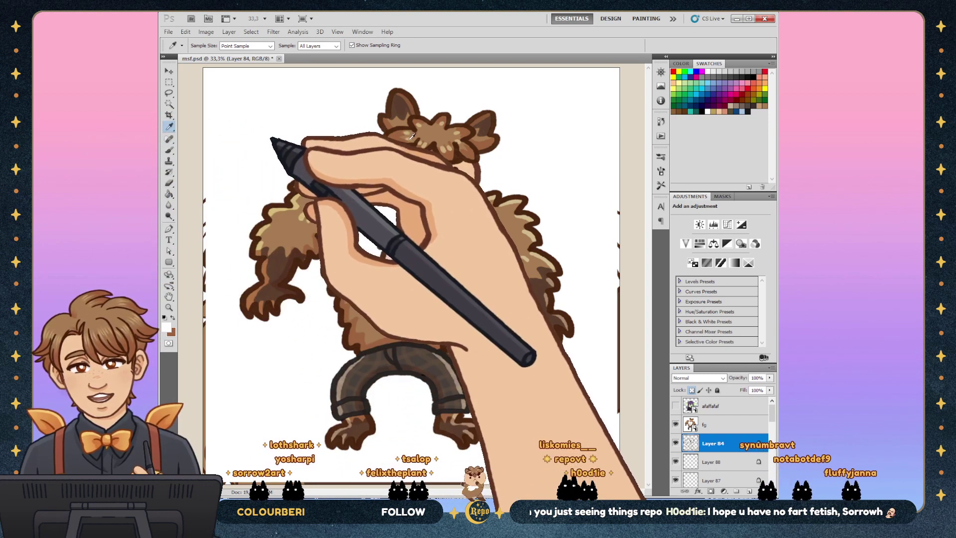
left_click(411, 134)
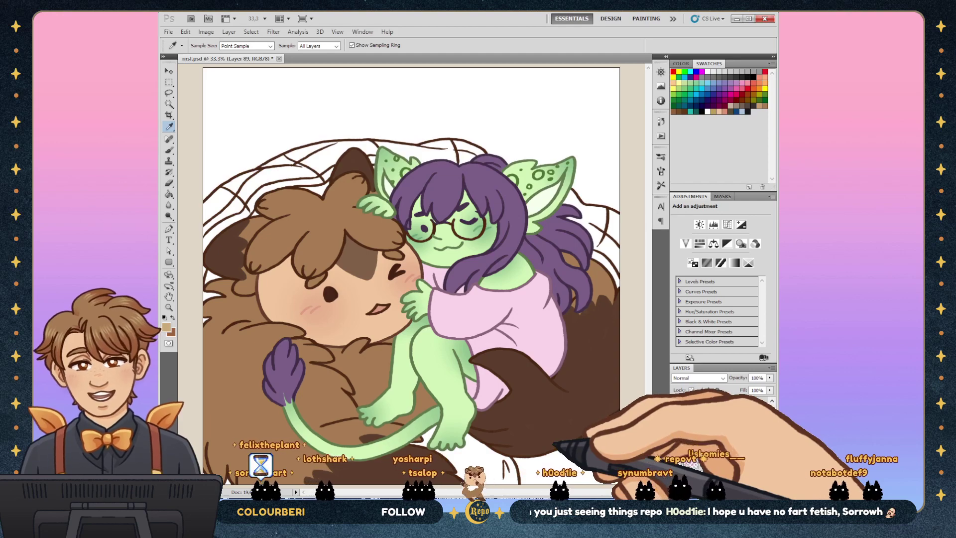
Step: Brush reddish-brown shading onto the furry character's hair and fur on Layer 89 and save the file
key("ctrl+shift+d")
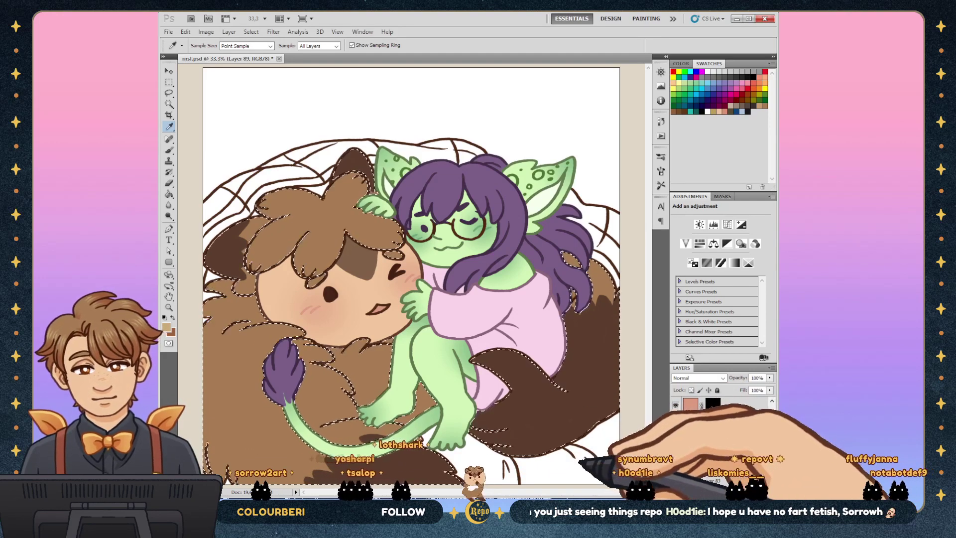
key("ctrl+d")
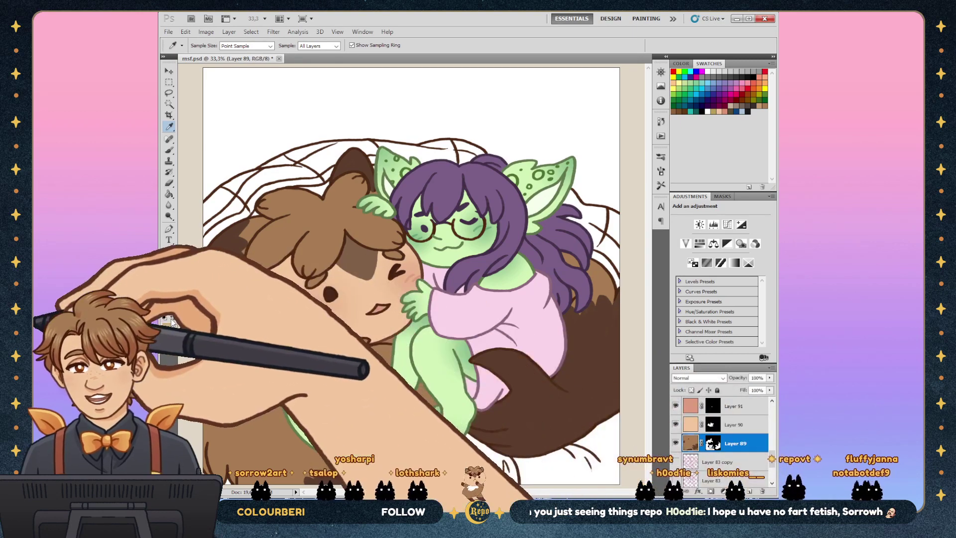
key("b")
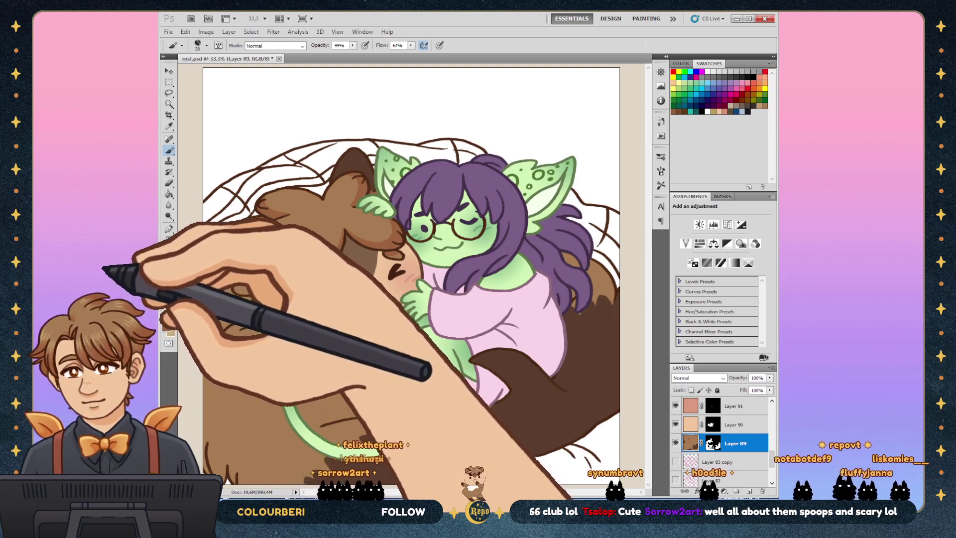
key("alt")
key("alt")
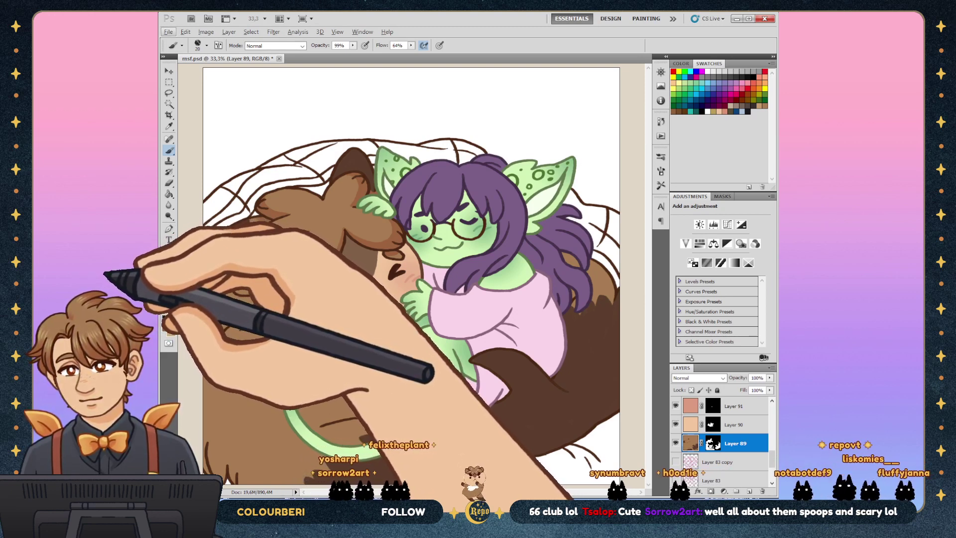
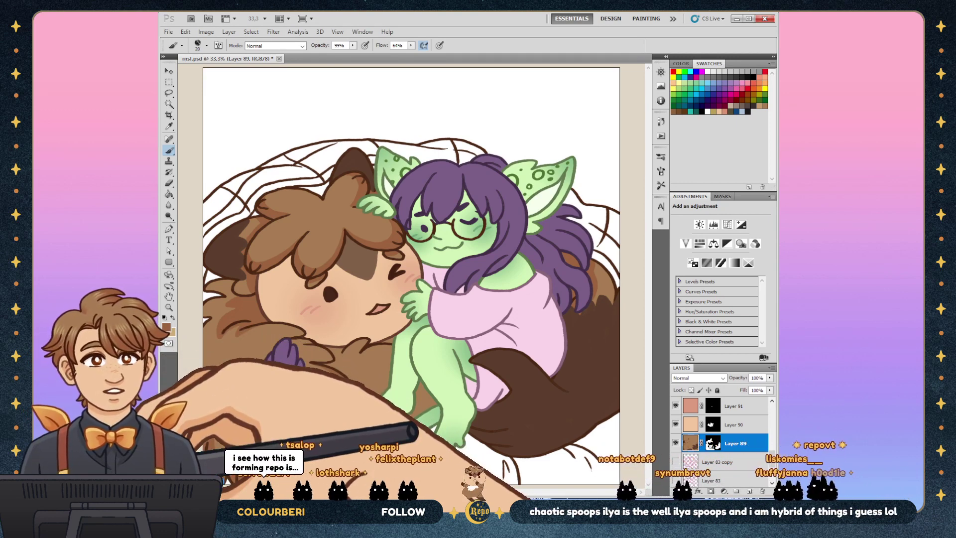
key("ctrl+s")
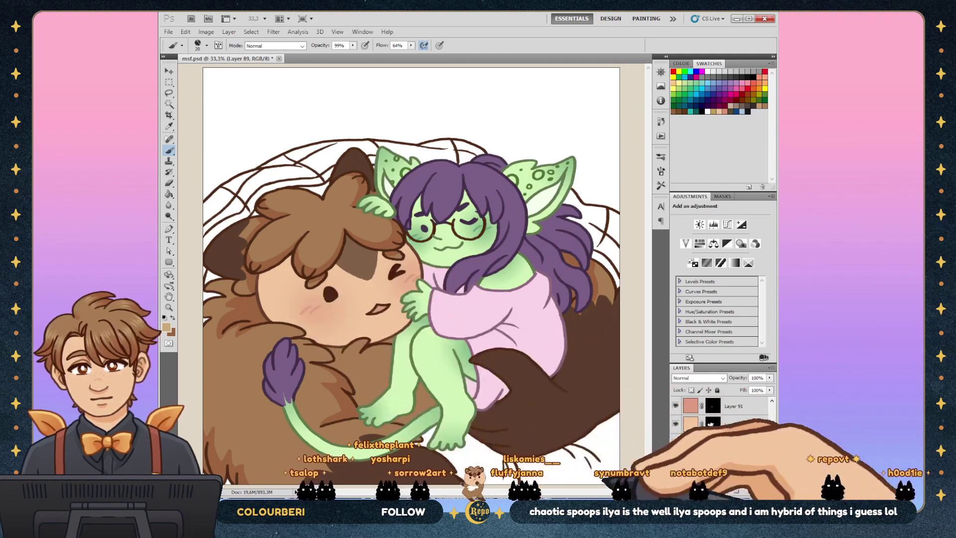
Step: Add Layer 98 above Layer 89 and paint small tan highlights on the furry character's hair tufts
key("ctrl+shift+alt+n")
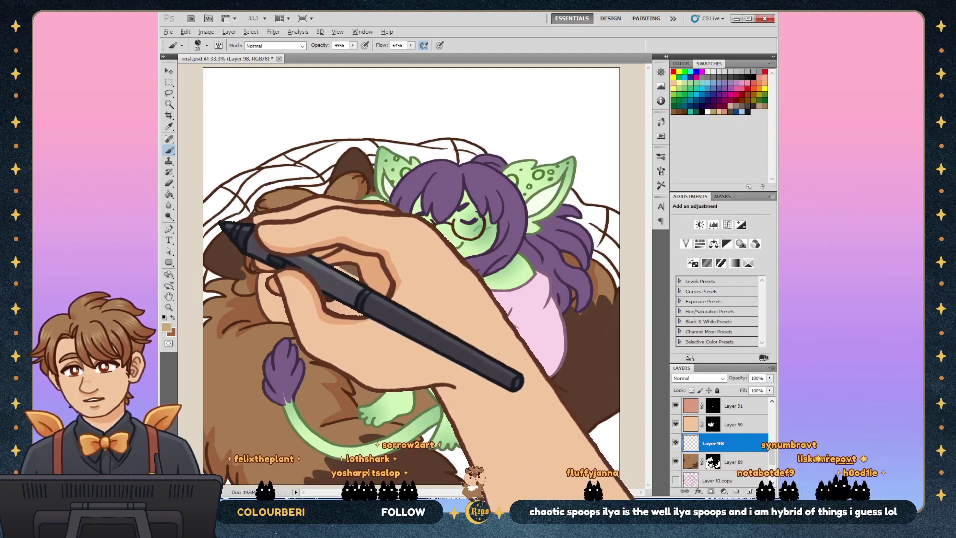
key("alt")
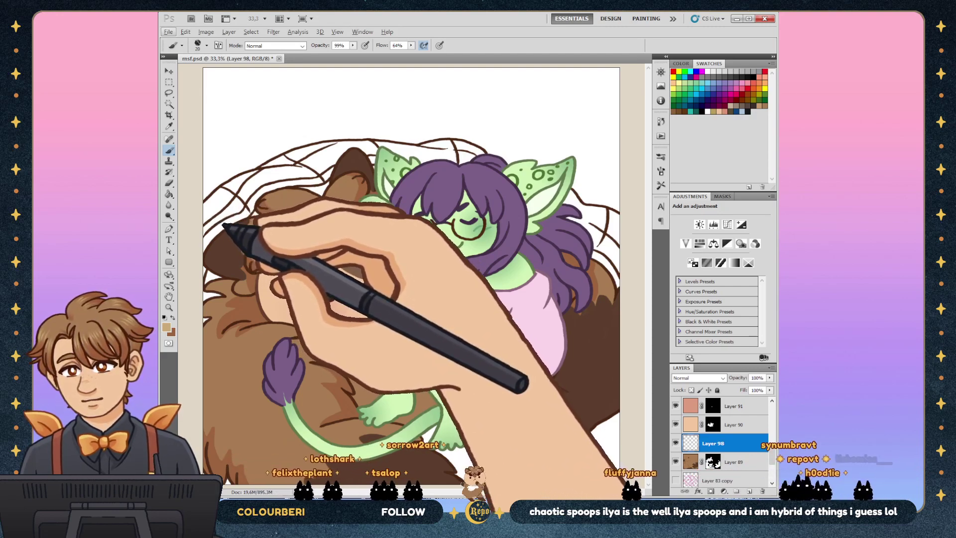
key("alt")
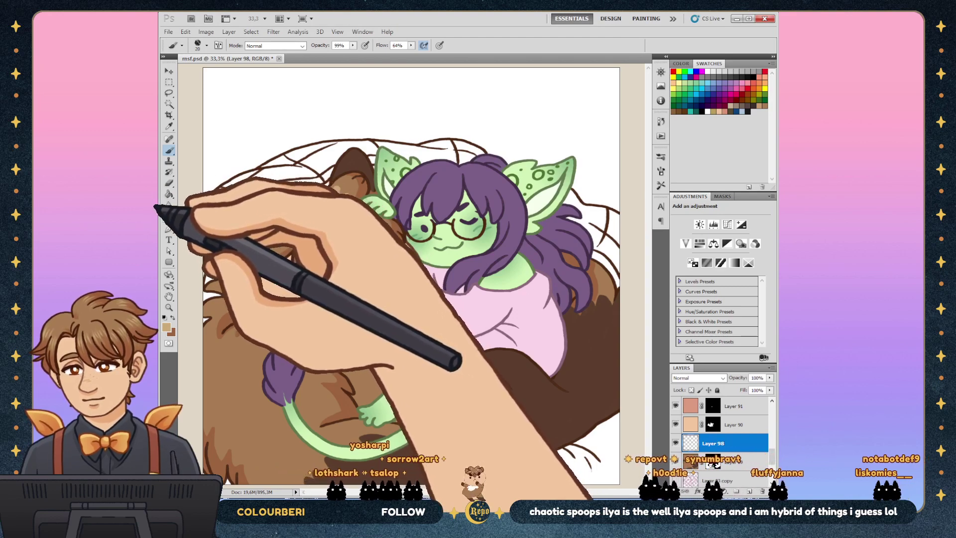
Step: Add Layer 99 at 20% opacity for broader tan hair highlights, and paint tan rims along the tail and ears on Layer 89
left_click(732, 462)
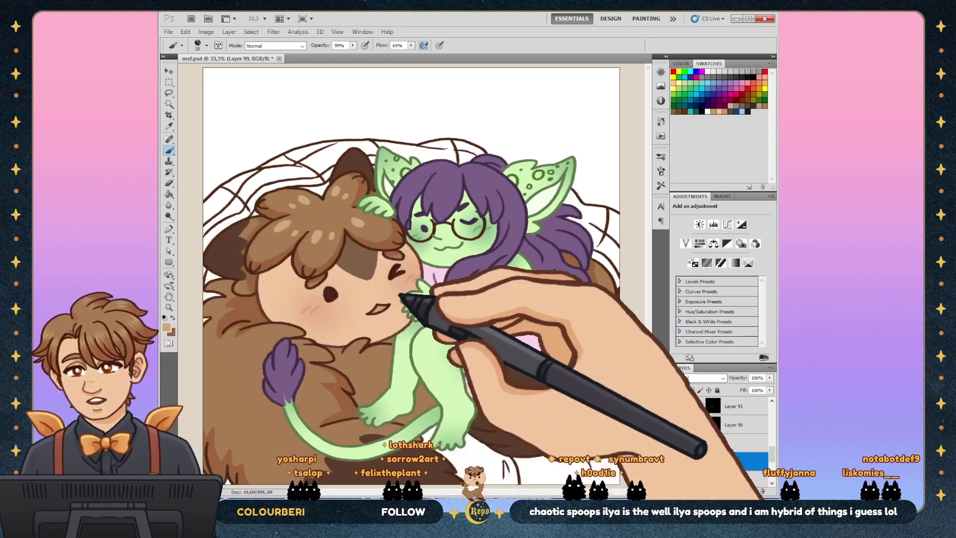
left_click(757, 378)
type("20")
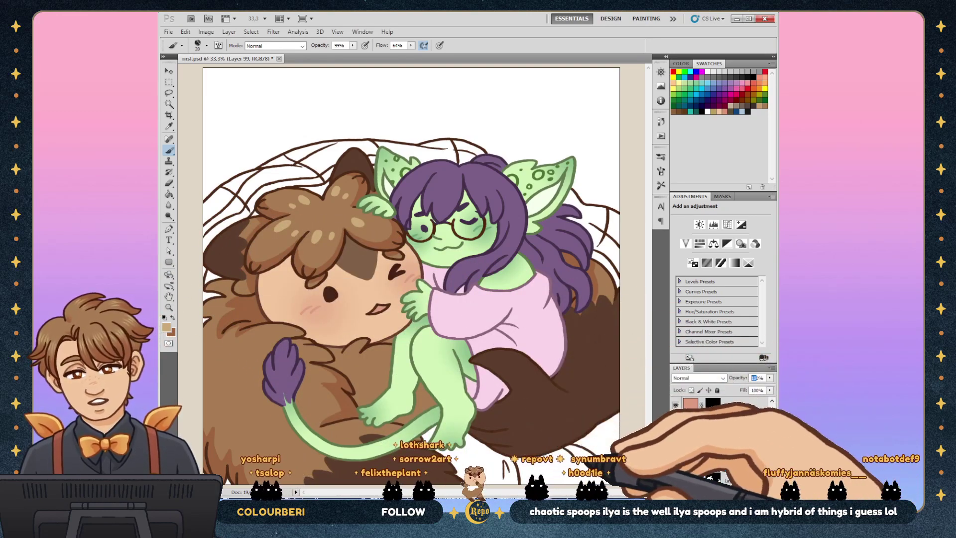
key("Return")
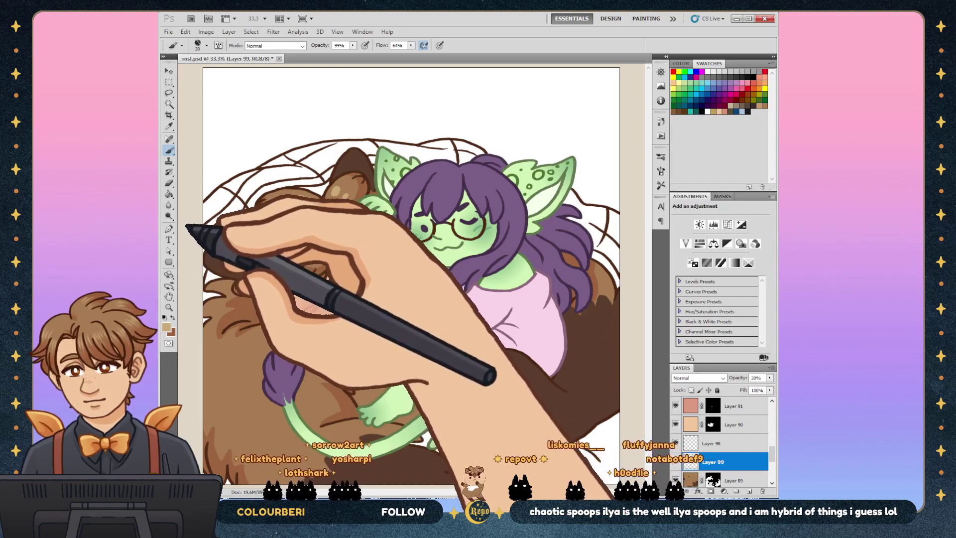
key("bracketright")
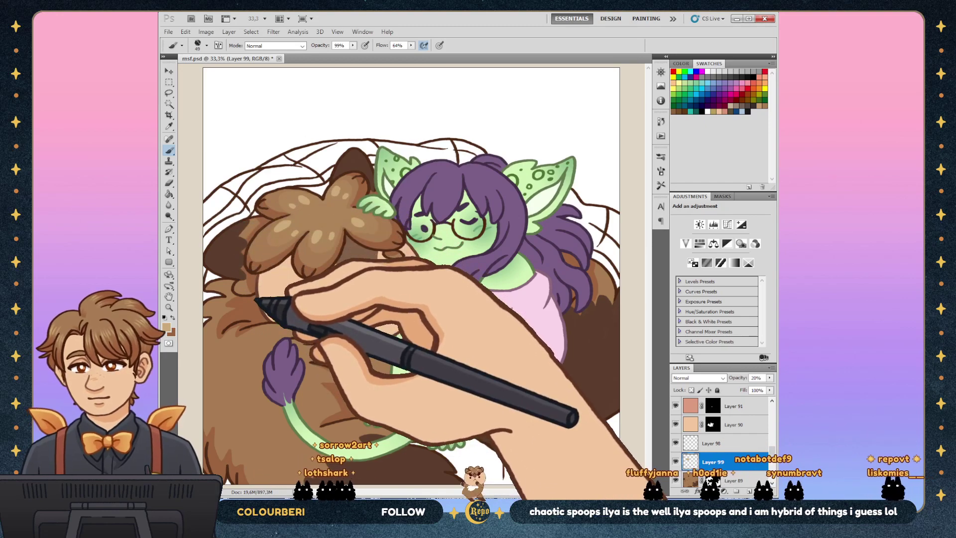
left_click(732, 480)
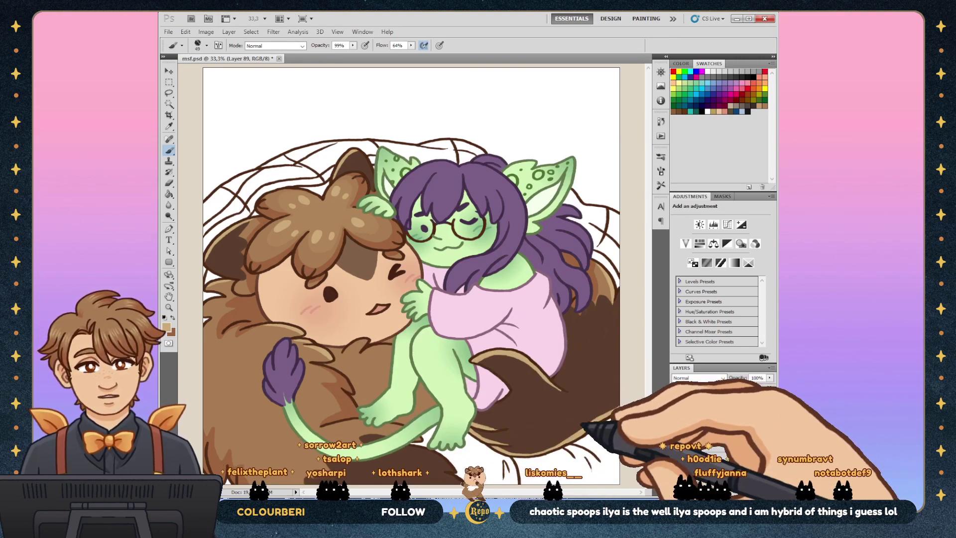
Step: Show the furry reference on layer fg, sample the chest's pale pink and white, and hide the reference
left_click(675, 409)
left_click(722, 424)
key("i")
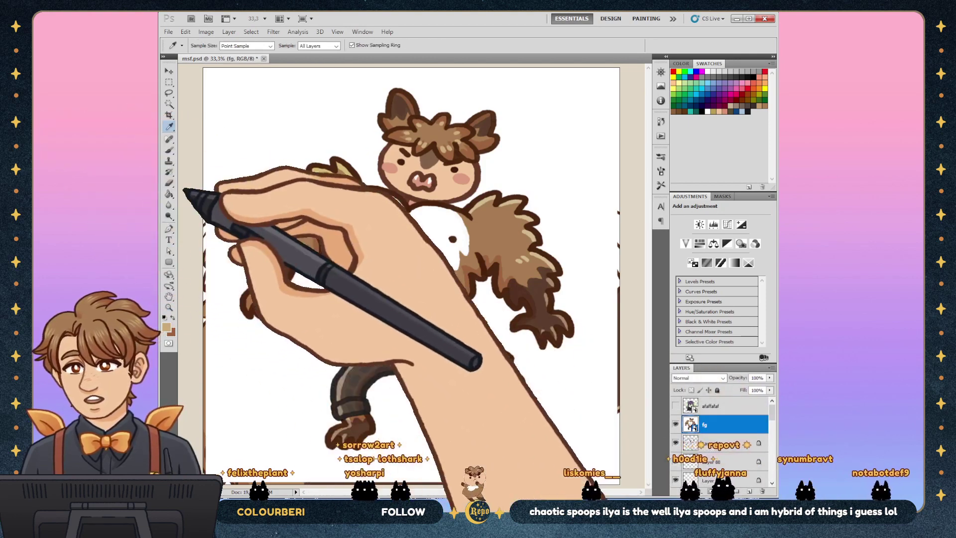
left_click(414, 174)
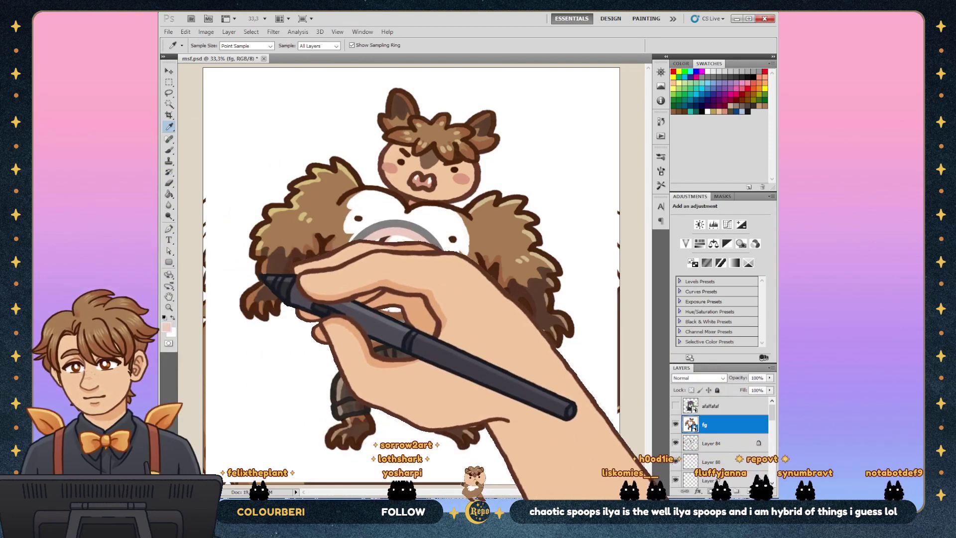
left_click(552, 427)
left_click(676, 406)
Step: Paint the furry character's chest fluff white with pale pink shading on Layer 89
scroll(692, 406, "down", 1)
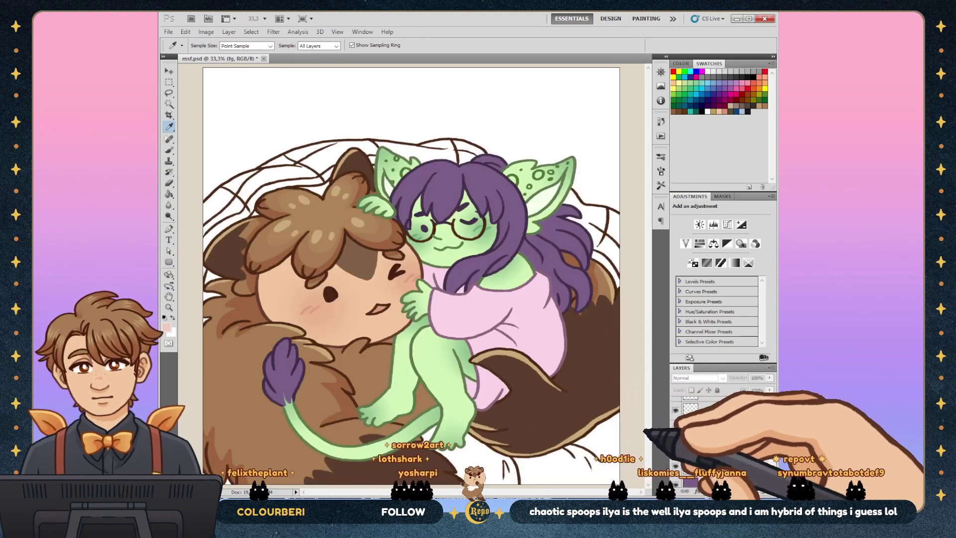
scroll(721, 424, "up", 3)
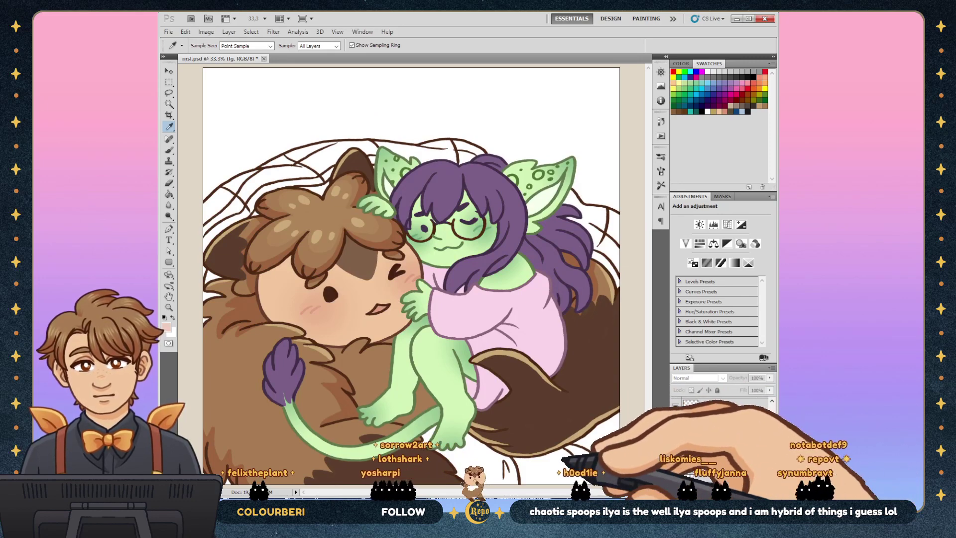
left_click(734, 444)
key("b")
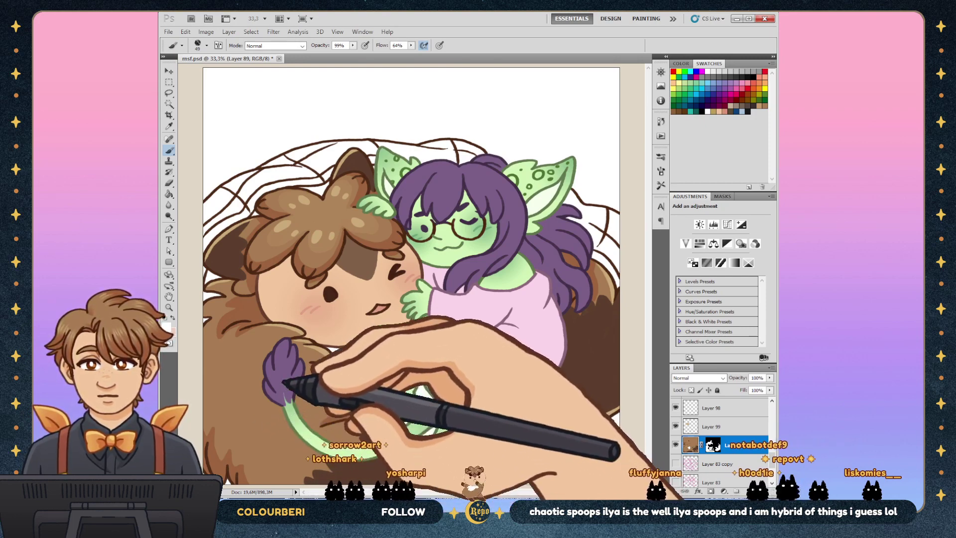
key("x")
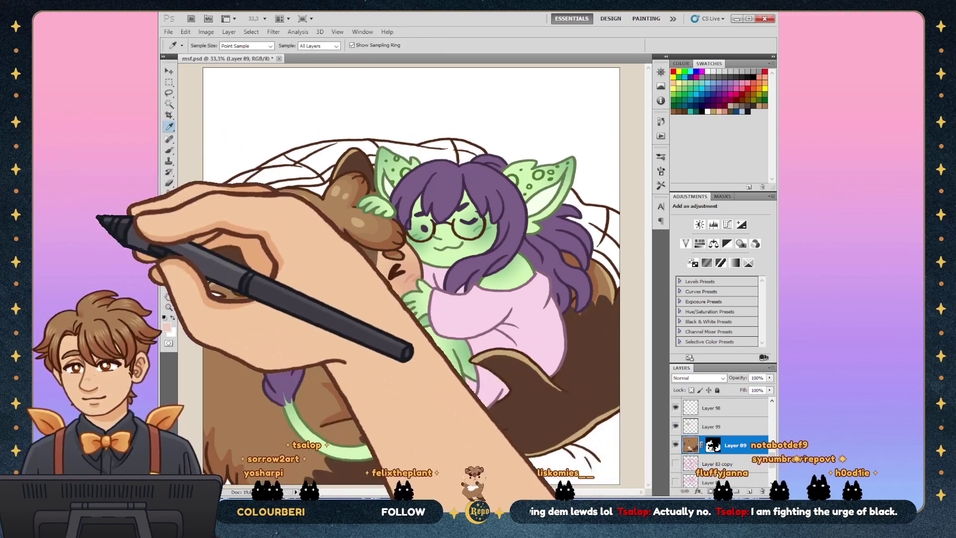
Step: Pick a salmon foreground colour, compare with the reference, and brush shading along the furry character's face on Layer 90
key("i")
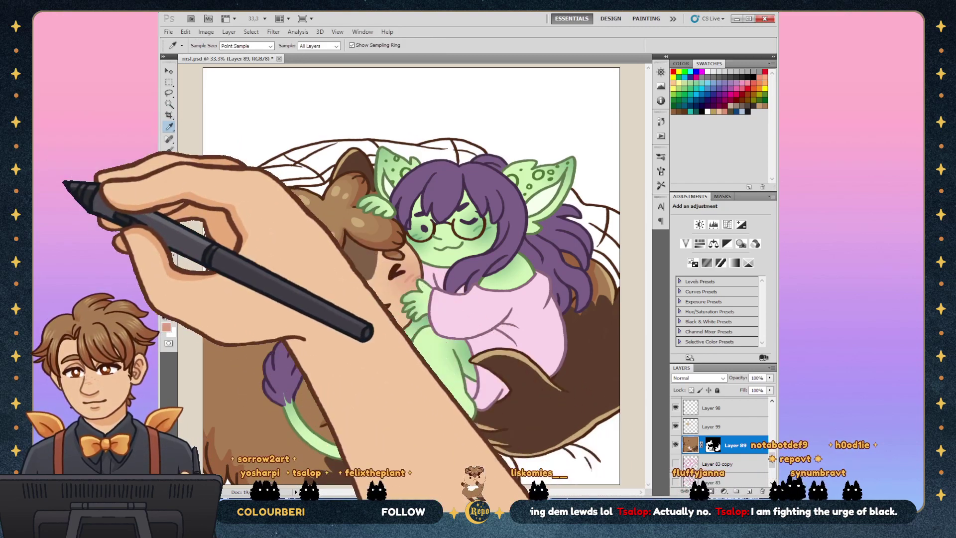
key("b")
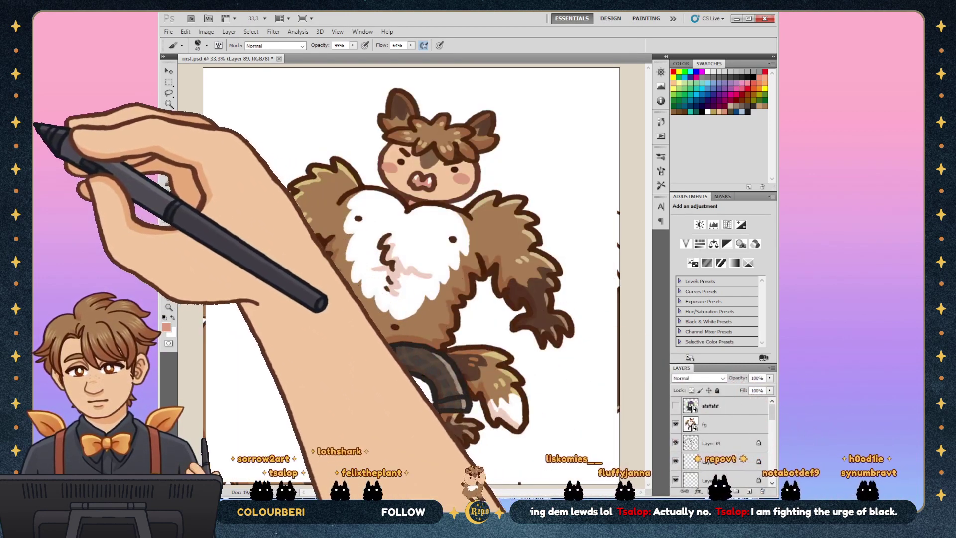
key("i")
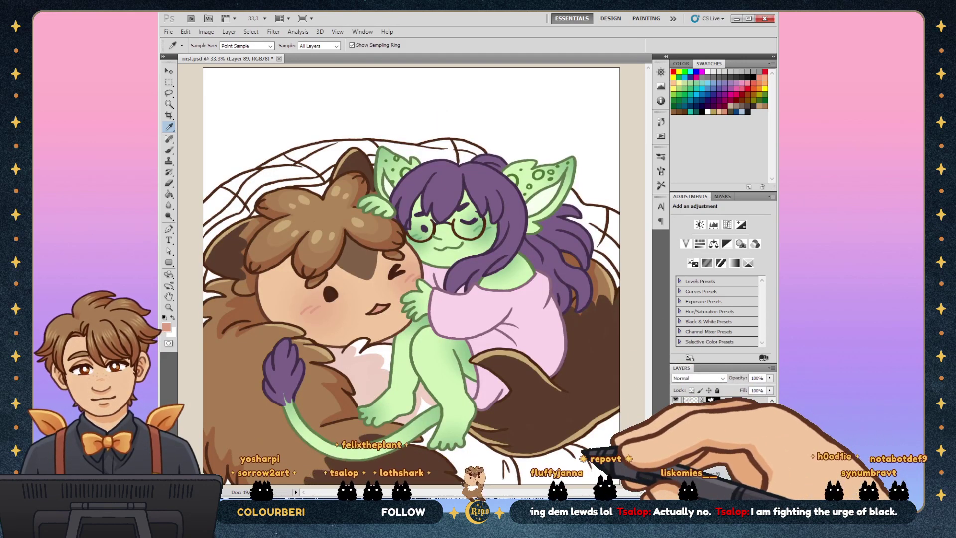
left_click(736, 436)
key("b")
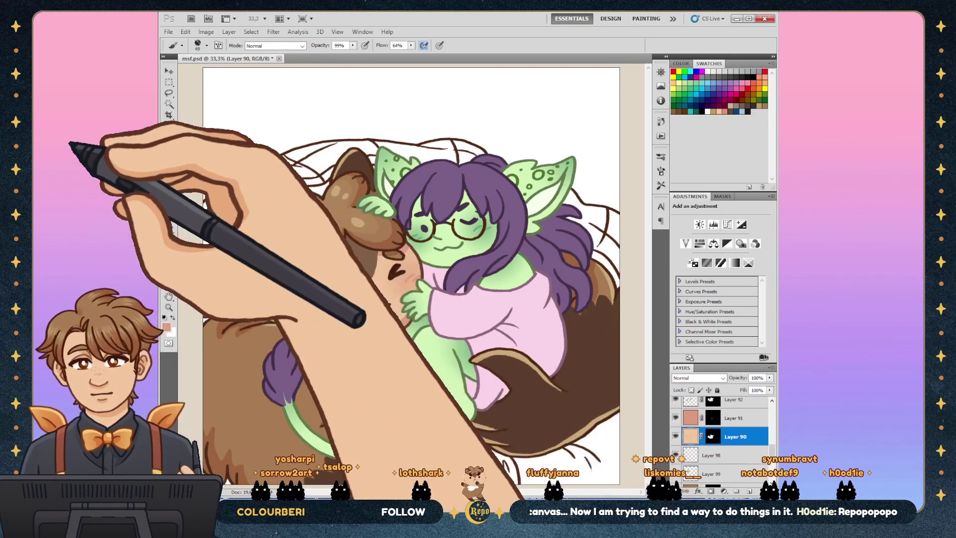
Step: Merge the goblin's shirt Layer 97 with Hue/Saturation 2 and lock the merged layer's transparent pixels
key("i")
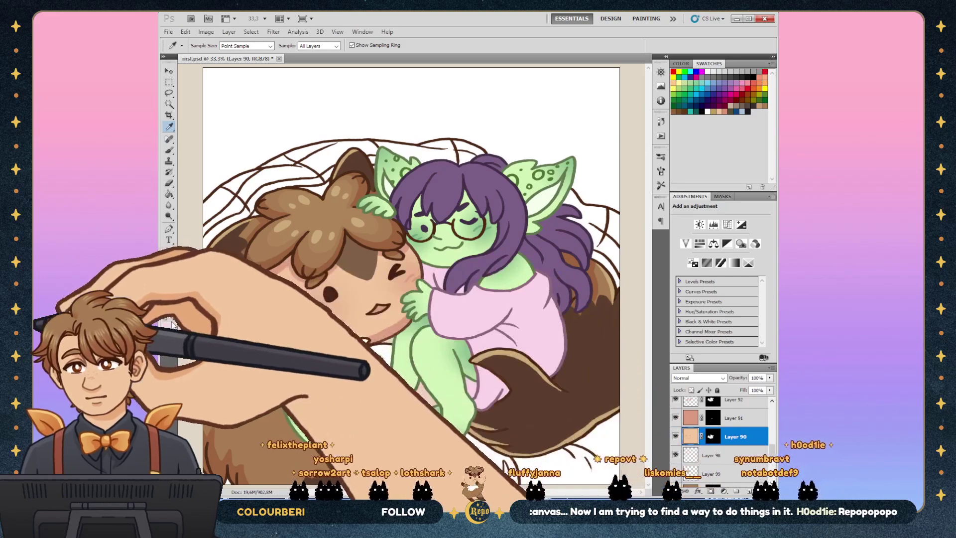
left_click(323, 299)
mouse_move(322, 298)
left_mouse_down()
mouse_move(352, 316)
mouse_move(445, 265)
left_mouse_up()
key("b")
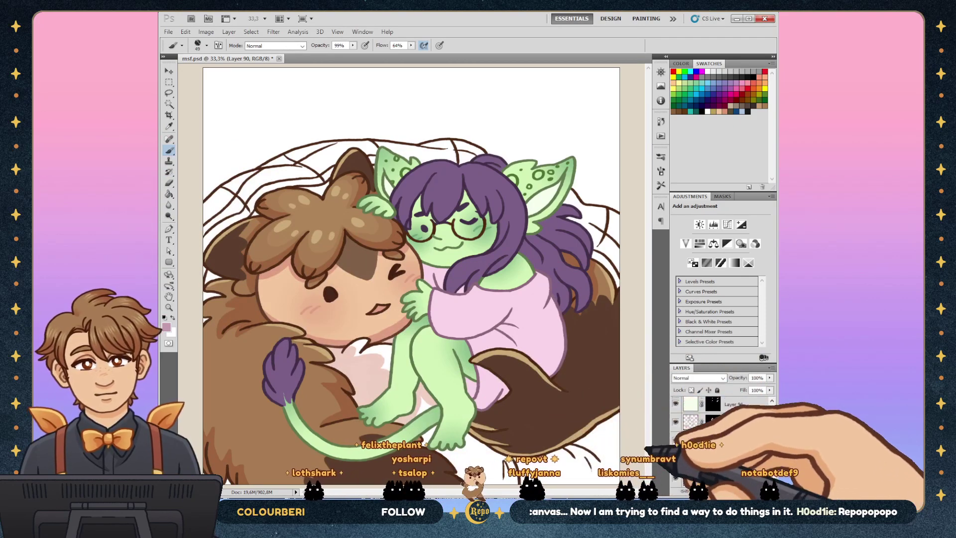
key("ctrl+shift+alt+n")
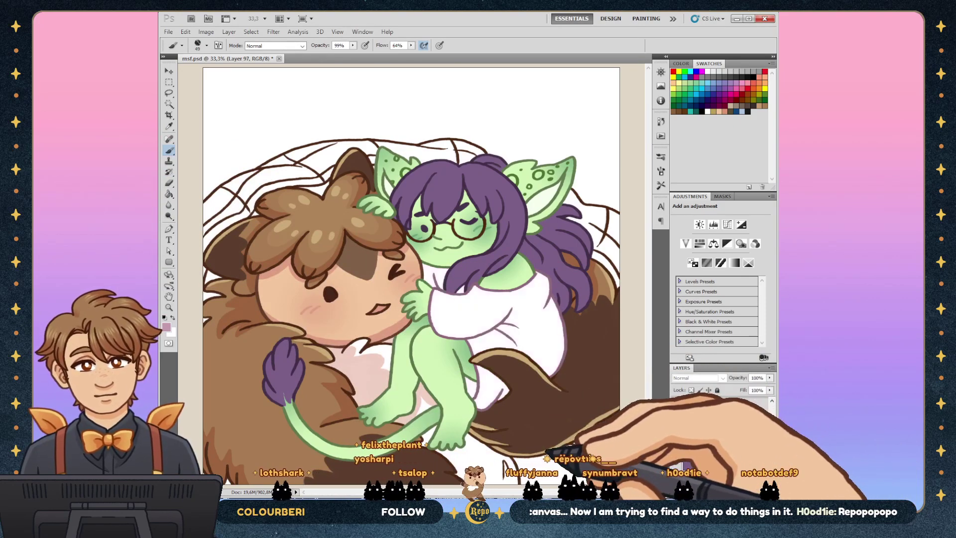
mouse_move(354, 311)
left_mouse_down()
mouse_move(390, 340)
mouse_move(428, 318)
mouse_move(438, 323)
left_mouse_up()
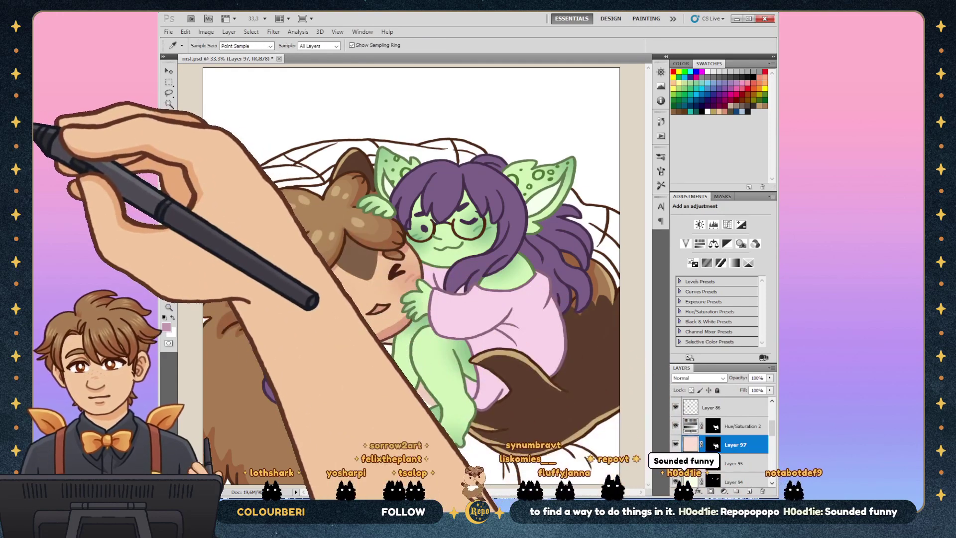
key("i")
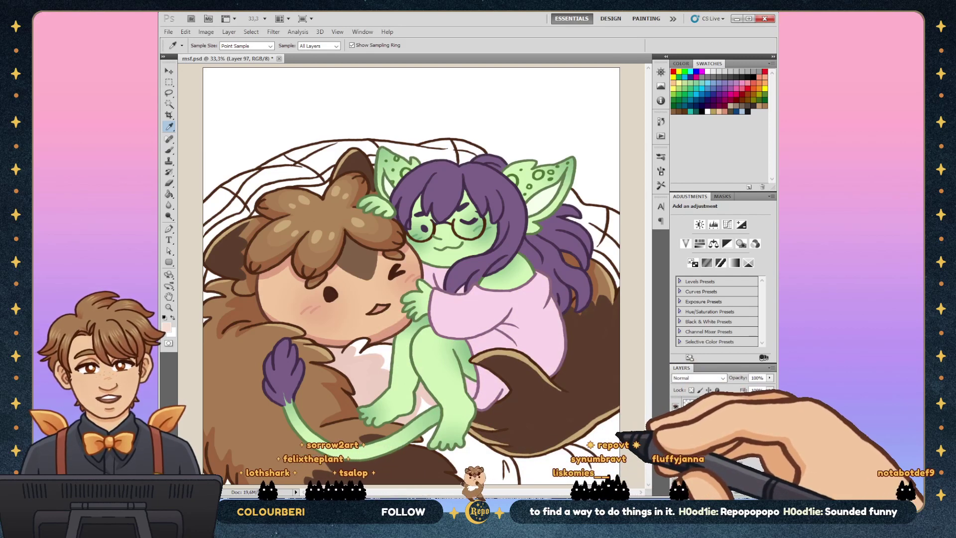
key("alt+bracketright")
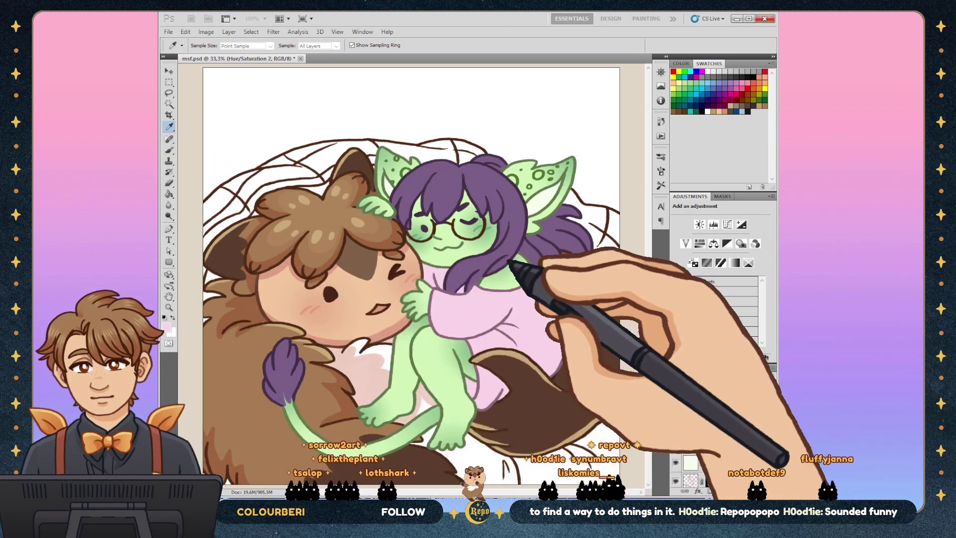
Step: Brush mauve fold shading on the goblin's shirt on the Hue/Saturation 2 layer, and pick a pale pink for touch-ups
key("alt+Tab")
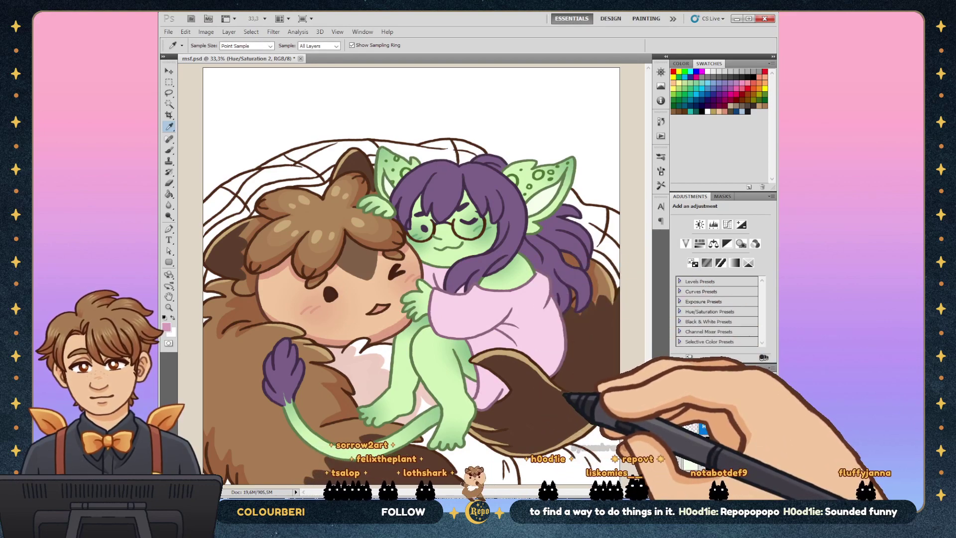
key("b")
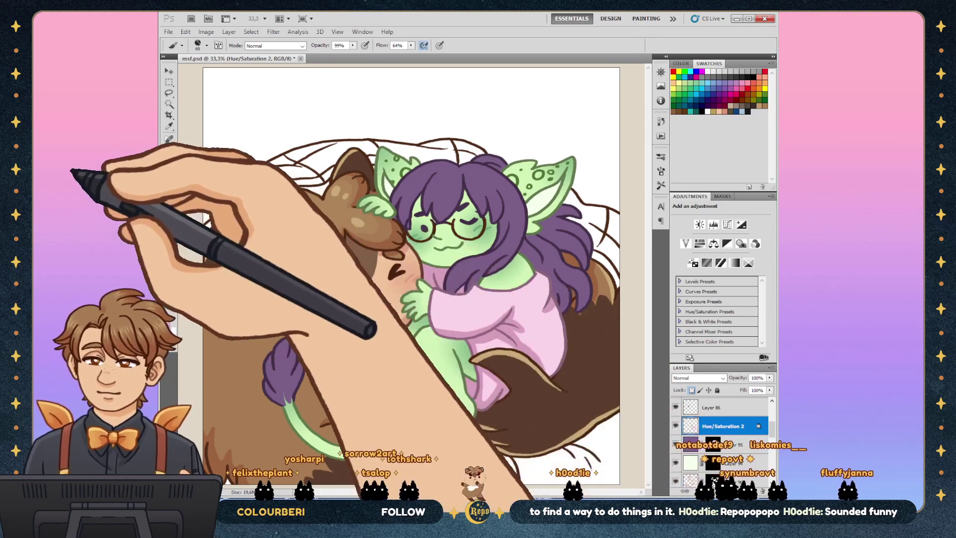
key("i")
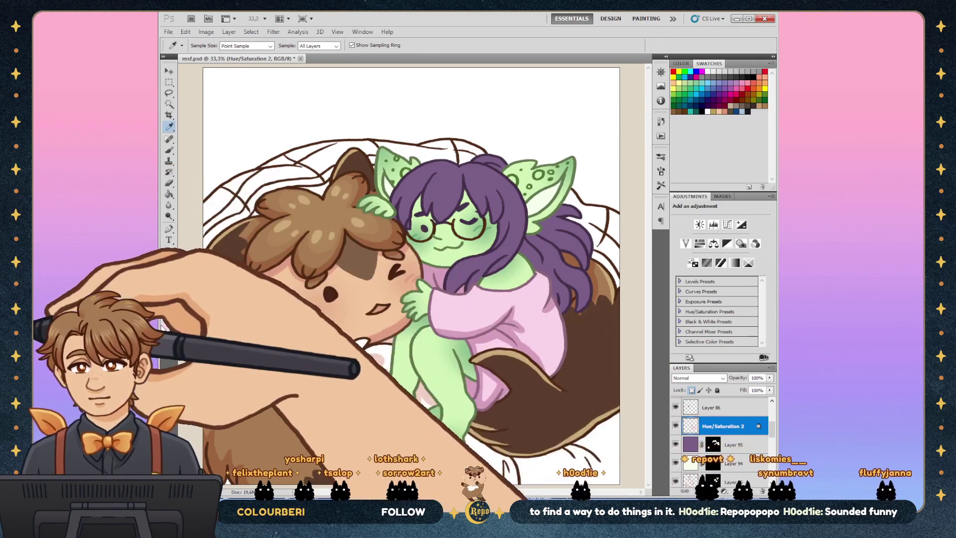
left_click(321, 292)
left_click(314, 273, "alt")
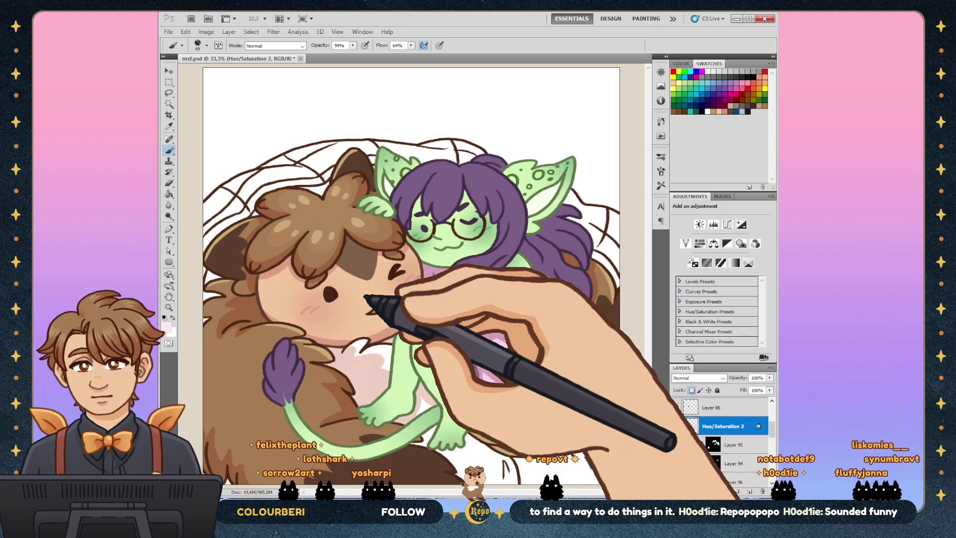
Step: Show the goblin reference, sample green from its ear, and hide the reference again
key("i")
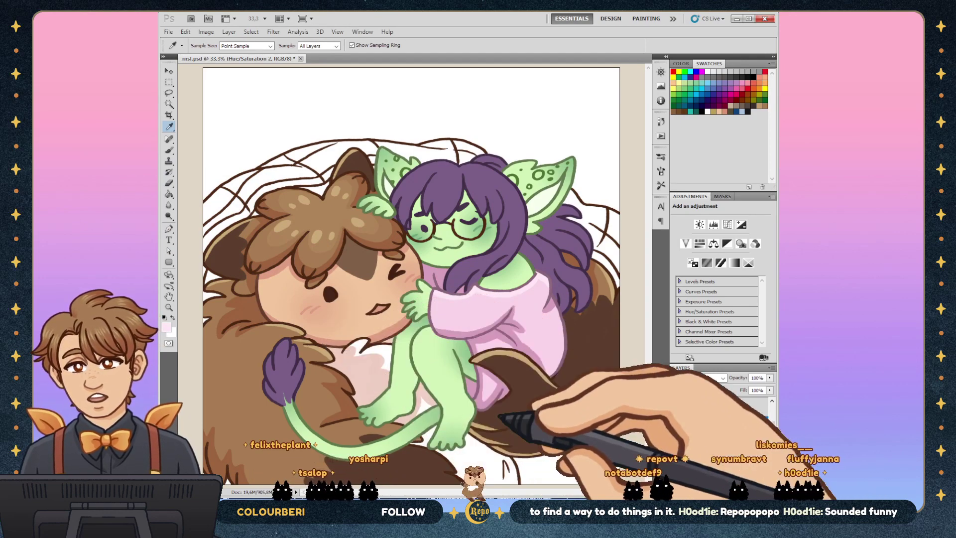
left_click(678, 406)
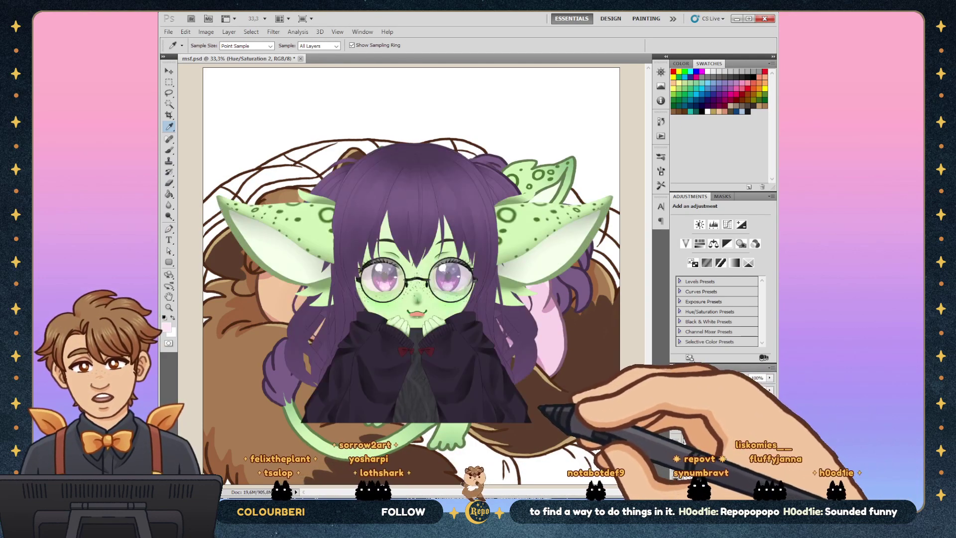
left_click(520, 252)
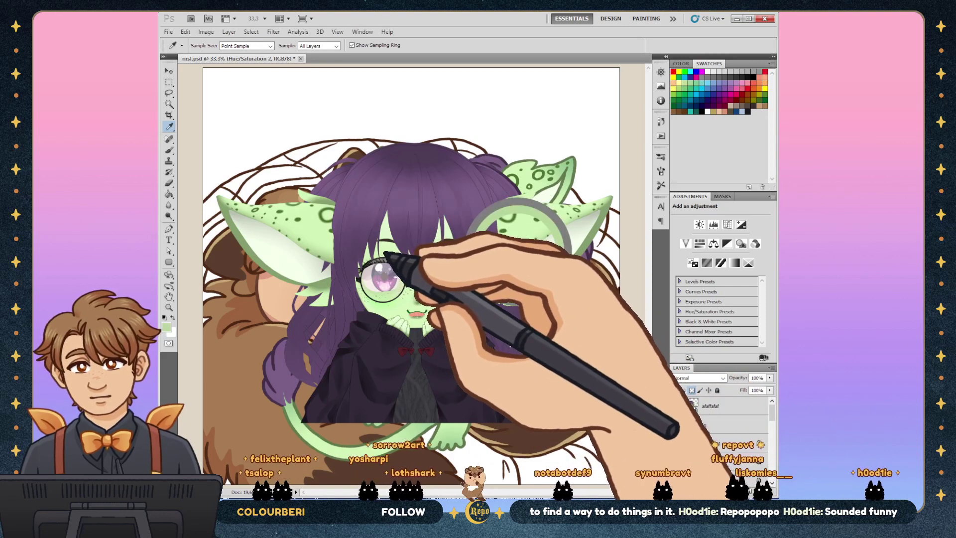
left_click(678, 405)
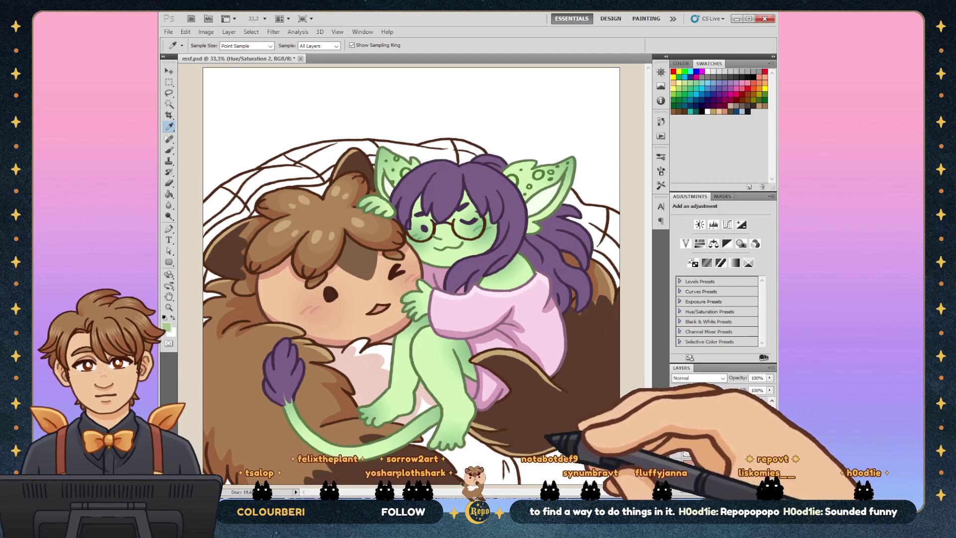
Step: Brush the sampled green on Layer 93, and pick a brighter green from the goblin's skin to brush on Hue/Saturation 2
left_click(735, 431)
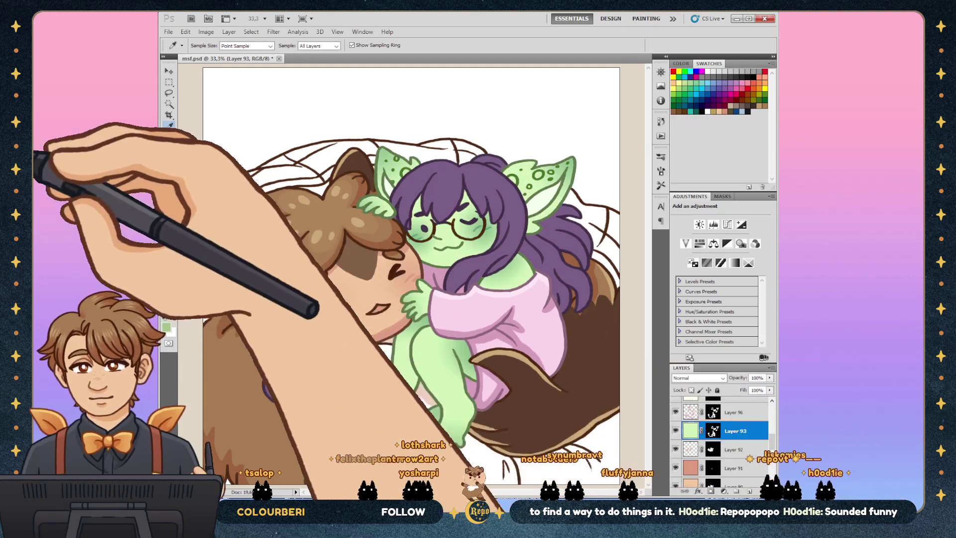
key("b")
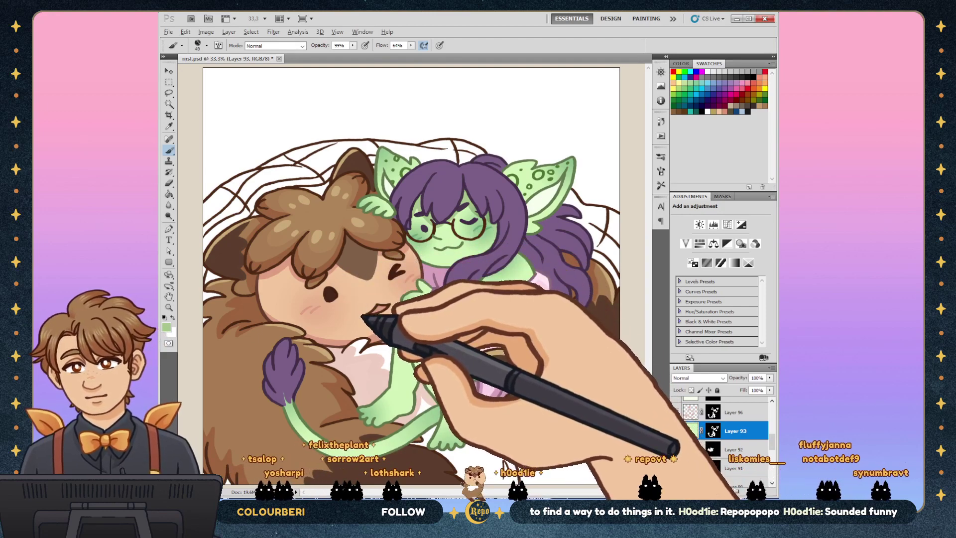
key("alt+period")
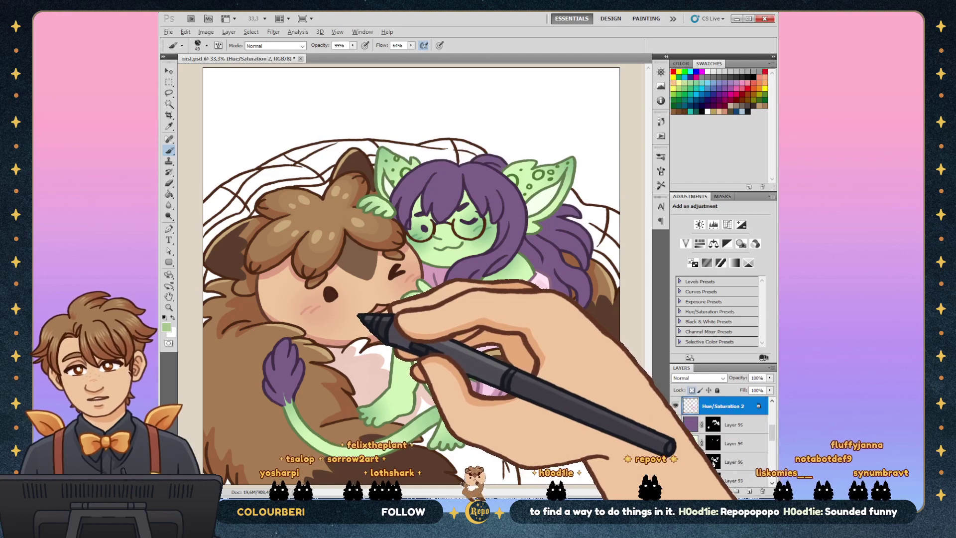
left_click(423, 270, "alt")
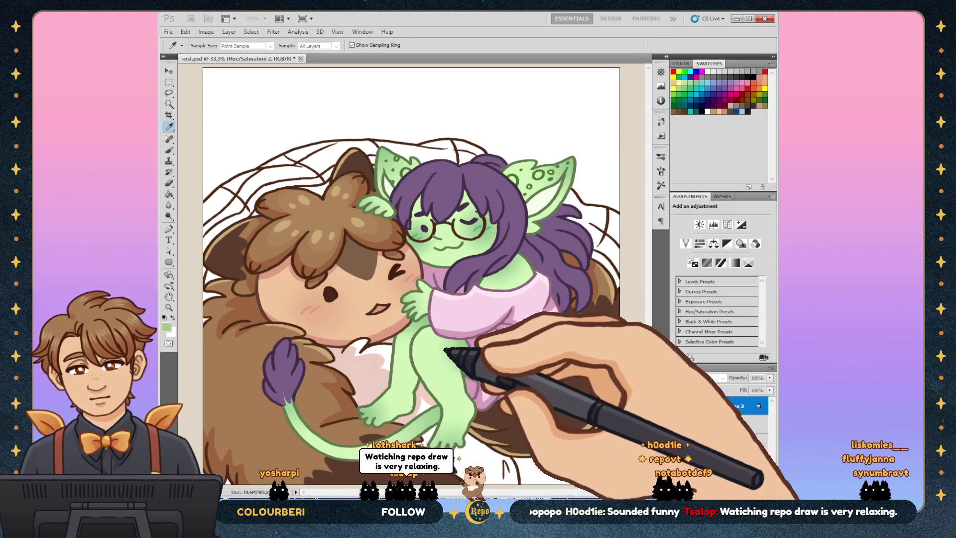
key("b")
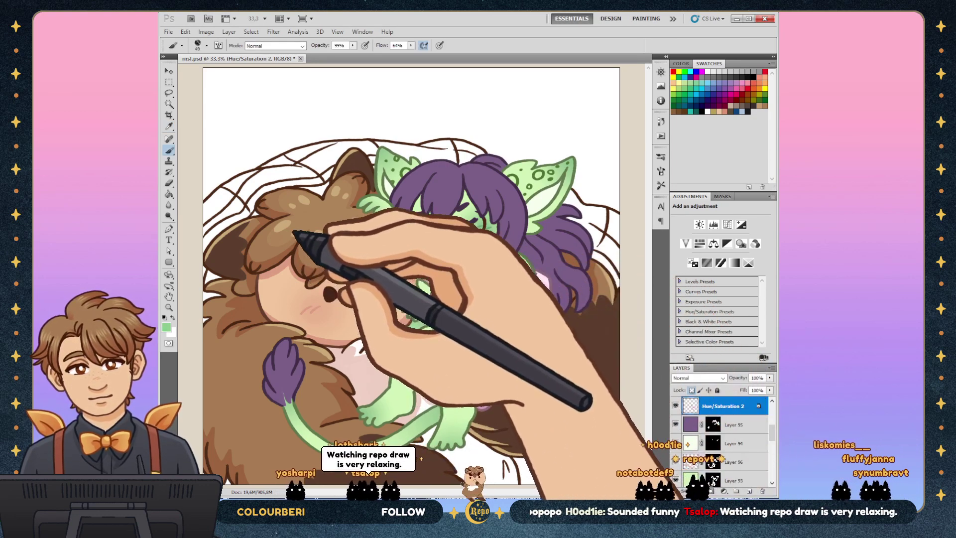
mouse_move(294, 233)
left_mouse_down()
mouse_move(299, 197)
mouse_move(320, 243)
mouse_move(289, 204)
left_mouse_up()
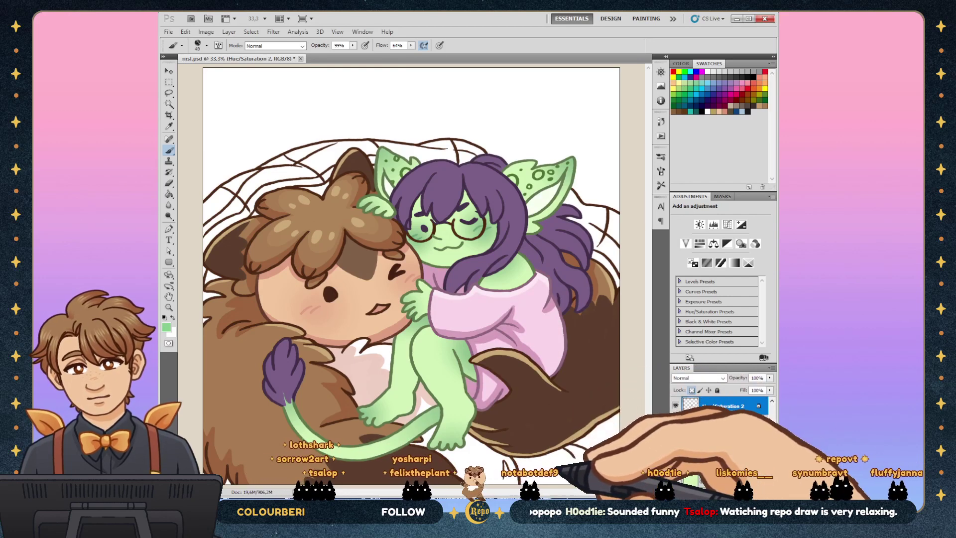
Step: Brush deeper green shading on the goblin's skin and legs under the shirt on Layer 93
left_click(722, 417)
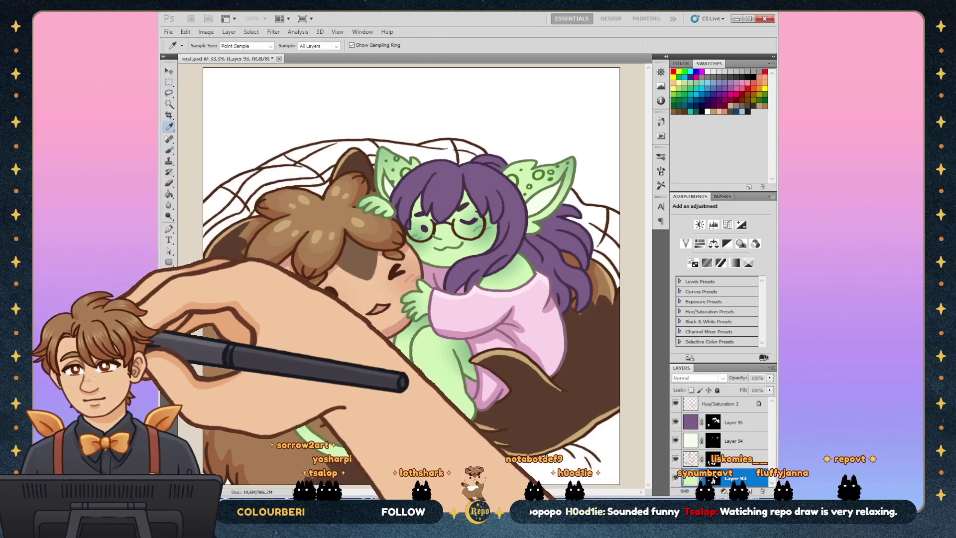
key("alt")
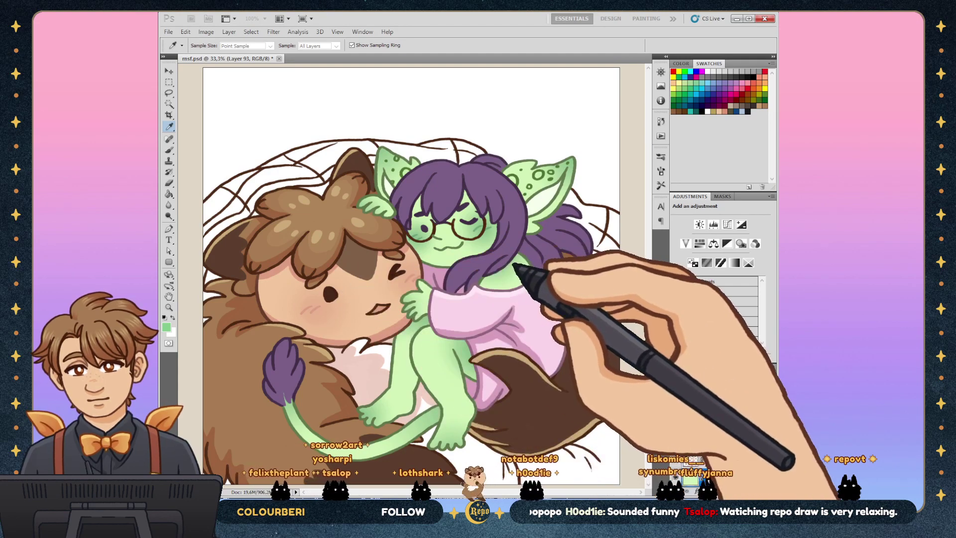
key("b")
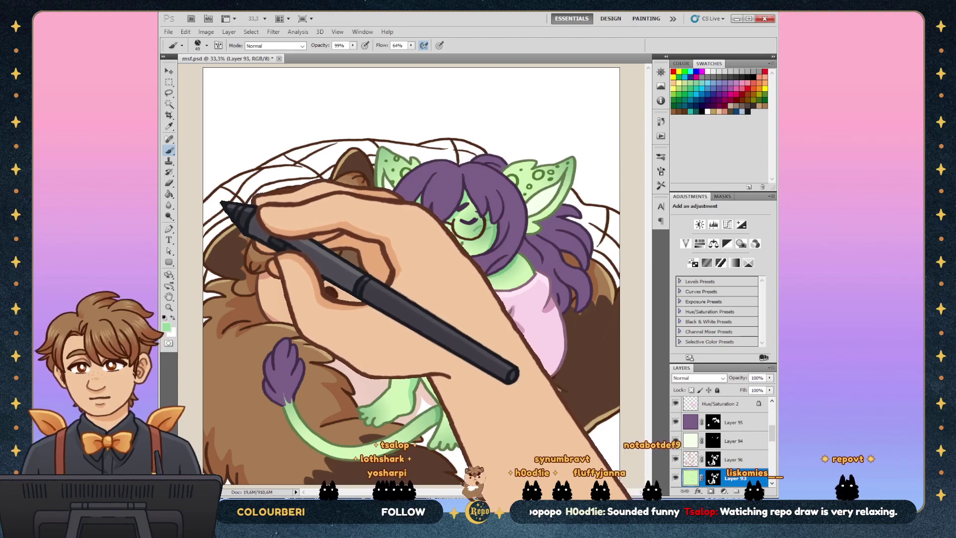
key("z")
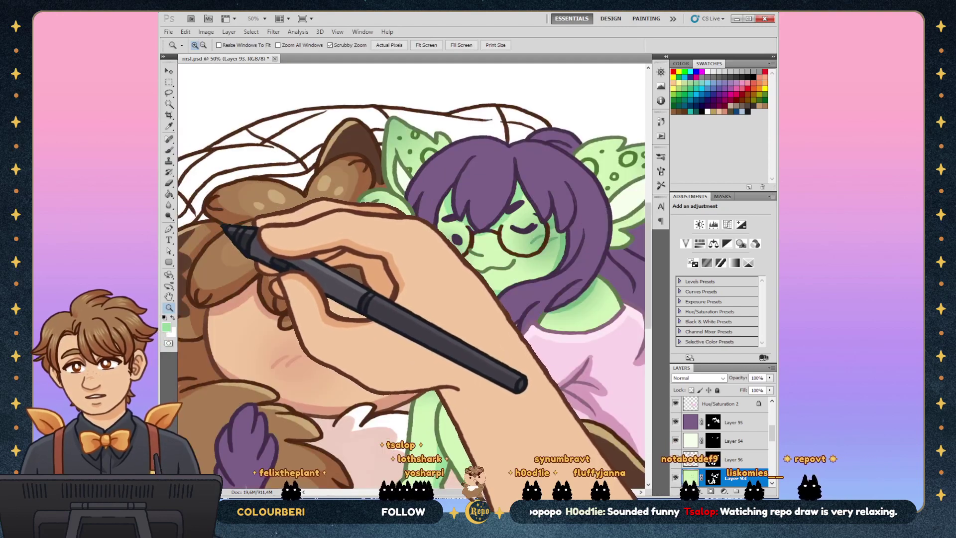
key("b")
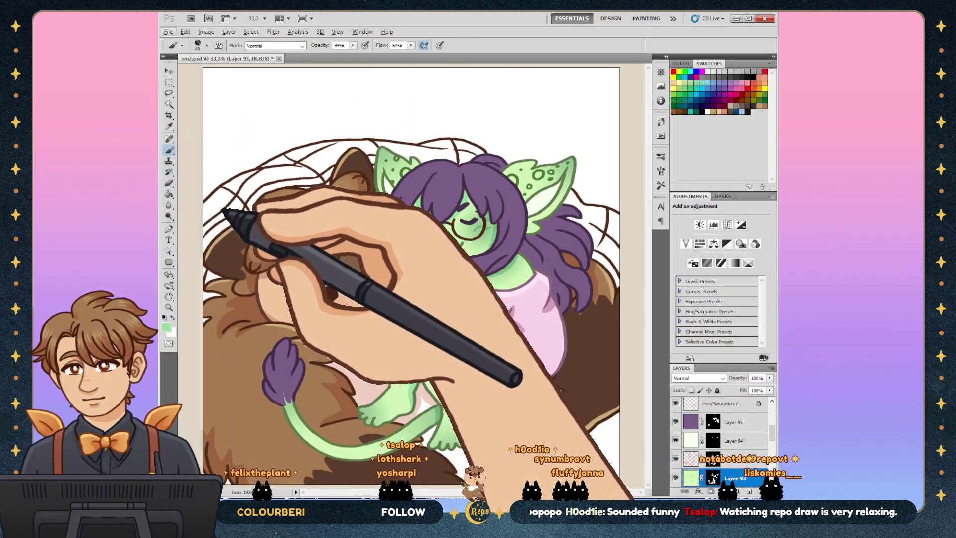
key("alt")
key("alt")
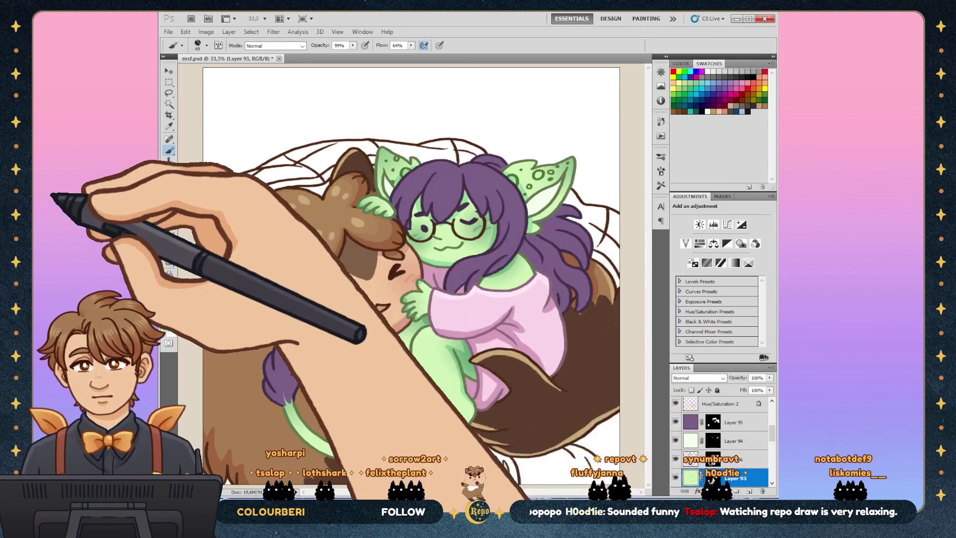
Step: Sample a pale green from the goblin's ear, brush with it on Layer 94, and save the document
key("i")
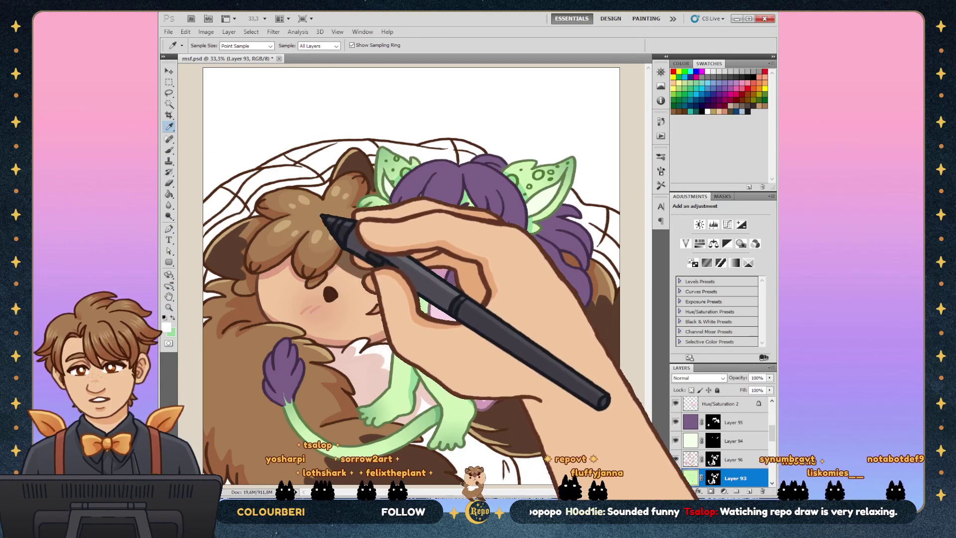
left_click(524, 173)
key("b")
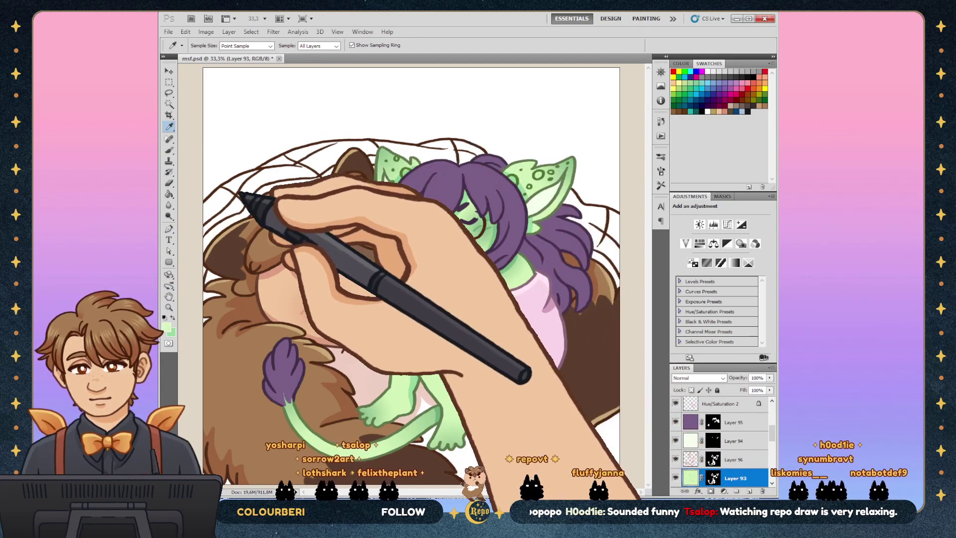
key("alt+]")
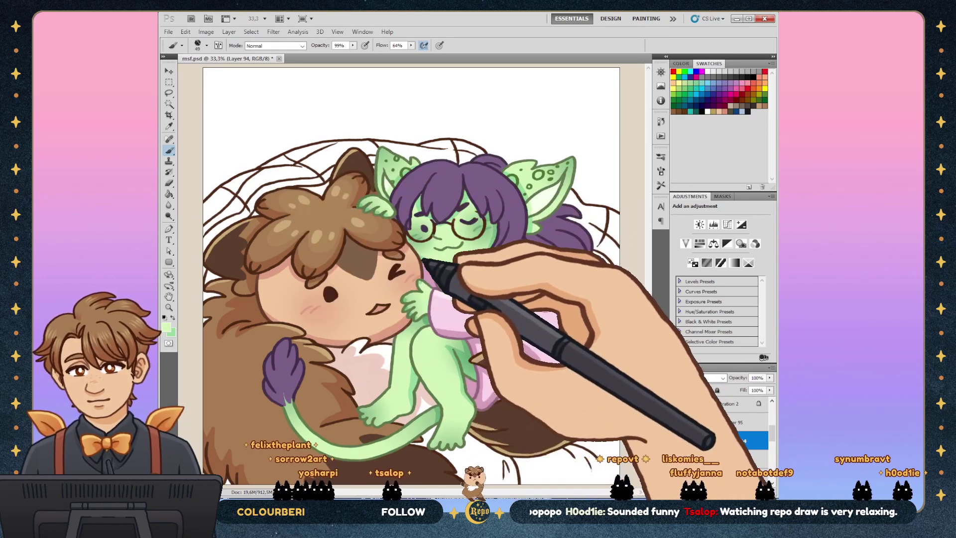
key("g")
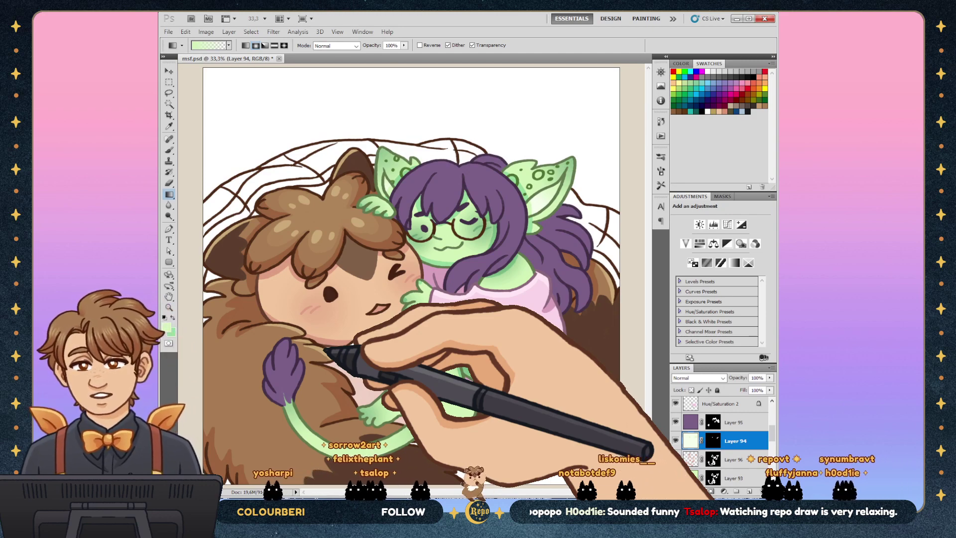
key("ctrl+s")
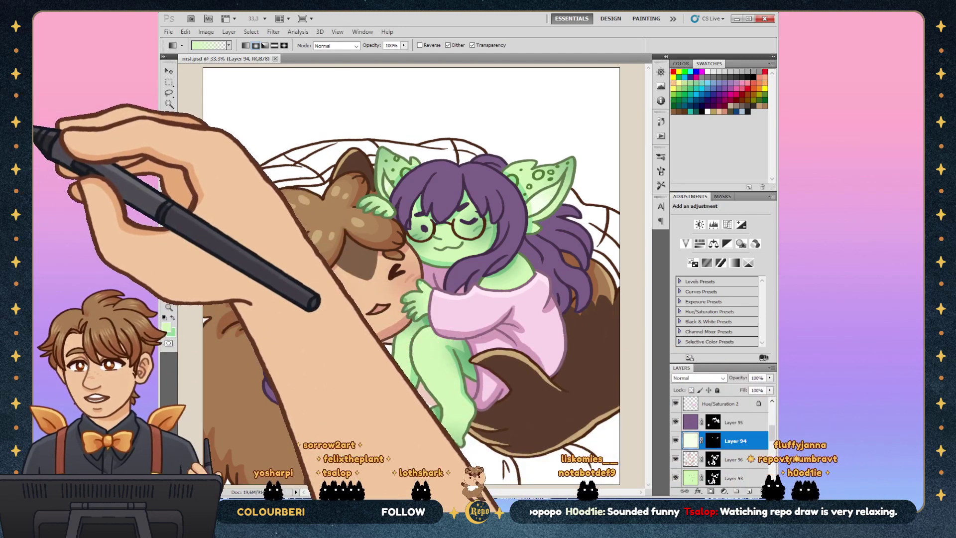
Step: Sample pale green from the goblin's ear and brush it on the goblin's tail on Layer 93, undoing unwanted strokes
key("i")
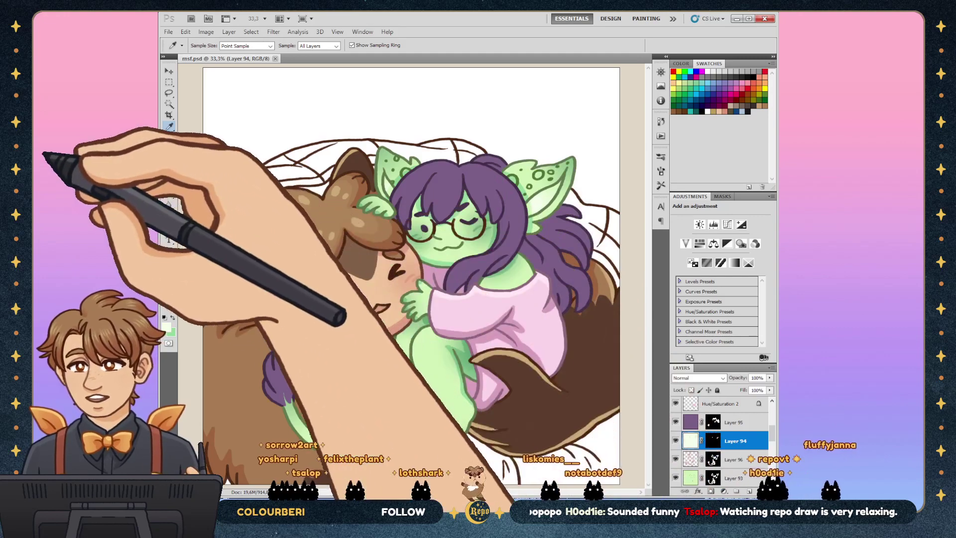
key("b")
left_click(737, 477)
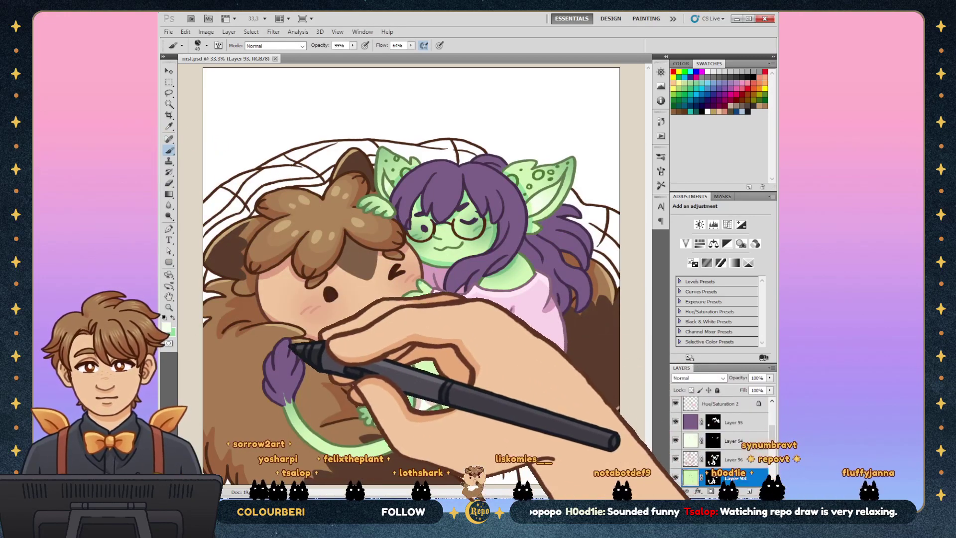
left_click_drag(288, 333, 299, 382)
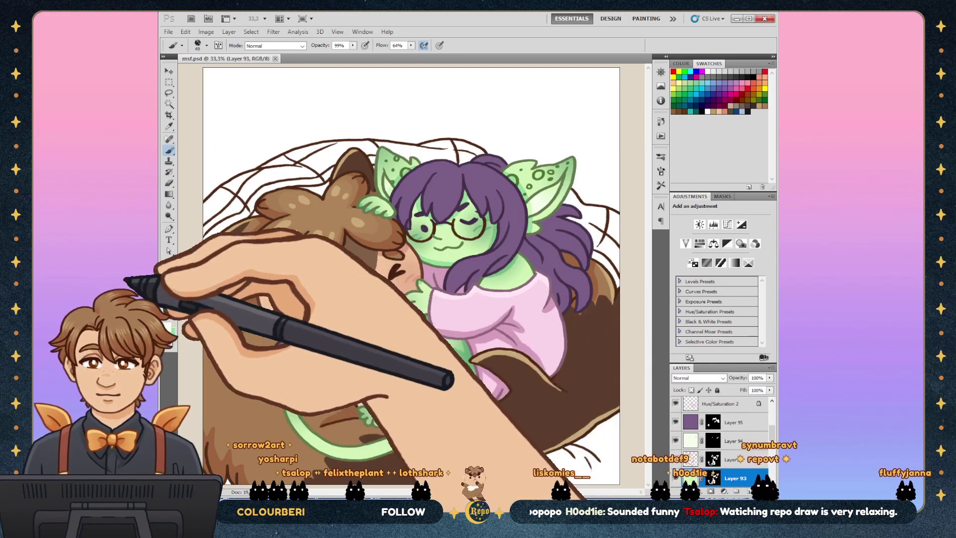
key("ctrl+z")
key("i")
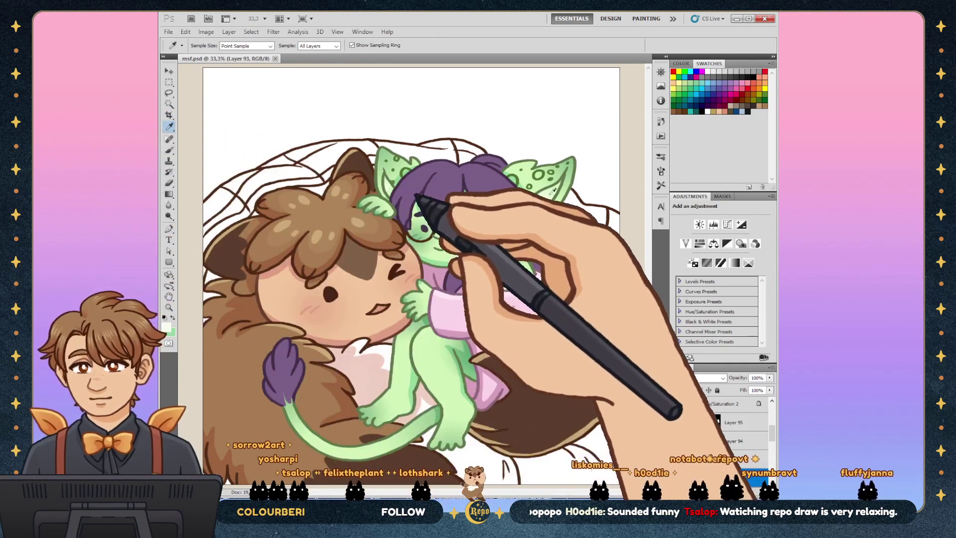
key("b")
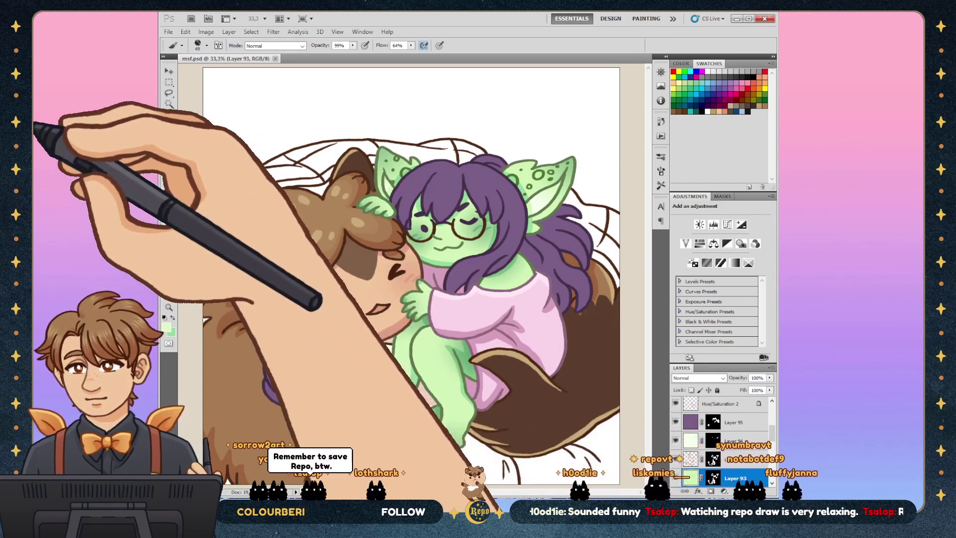
key("ctrl+z")
key("i")
left_click(544, 195)
left_click_drag(544, 195, 547, 189)
key("b")
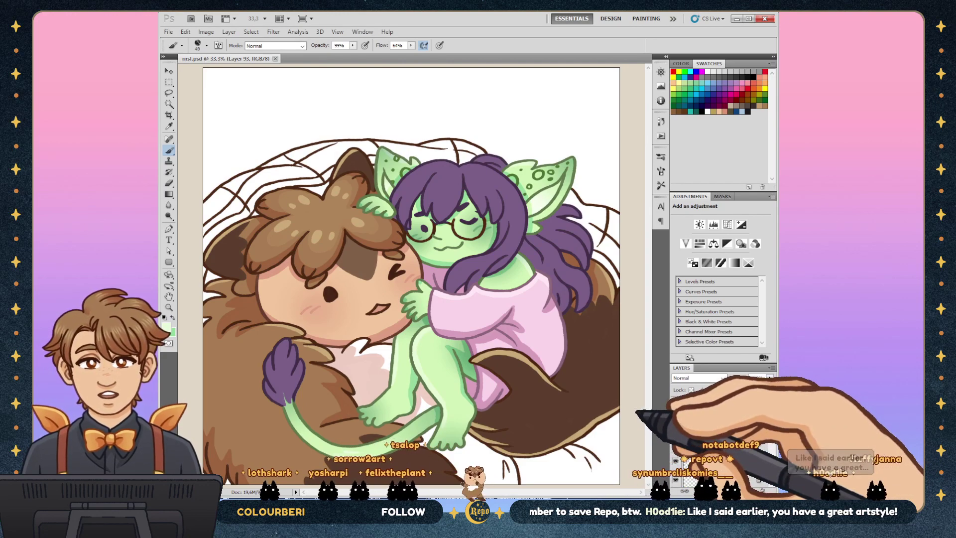
Step: Place the anniversary2 reference image above the goblin reference and sample dark brown from its furry character
left_click(727, 406)
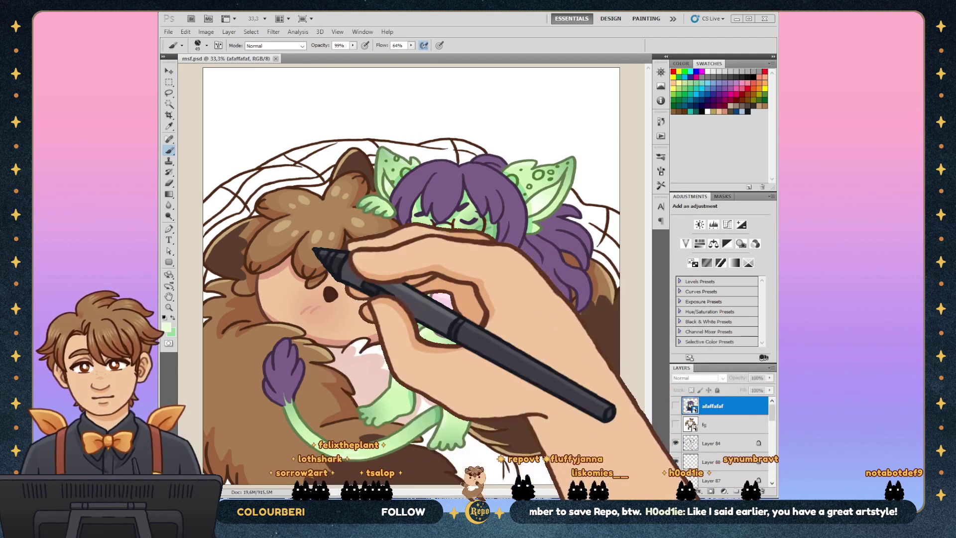
left_click(454, 98)
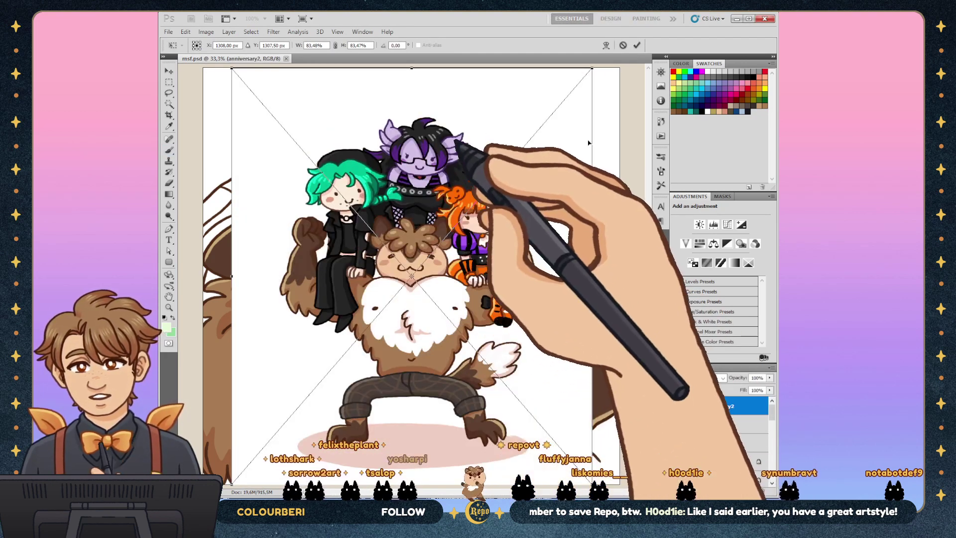
key("Return")
key("z")
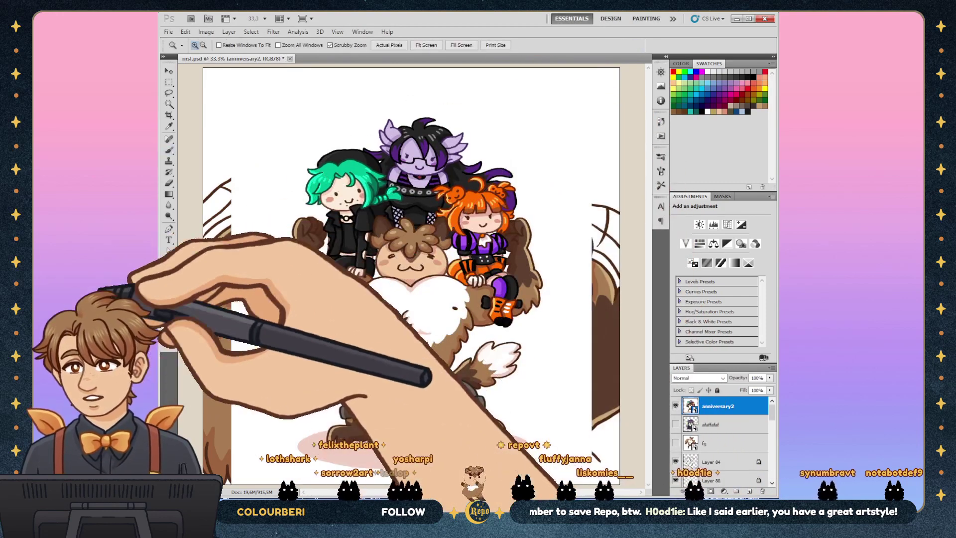
left_click(412, 271)
left_click(411, 271)
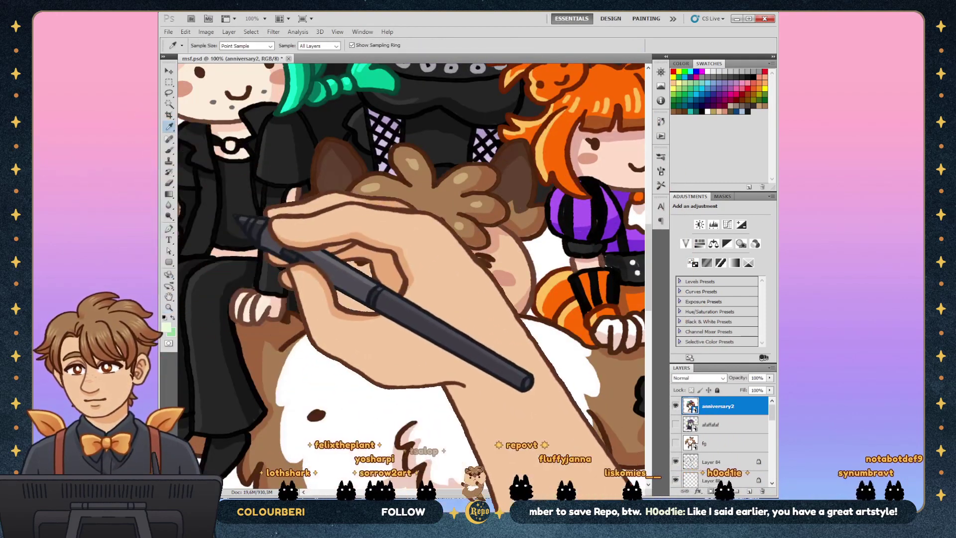
key("i")
left_click(450, 244)
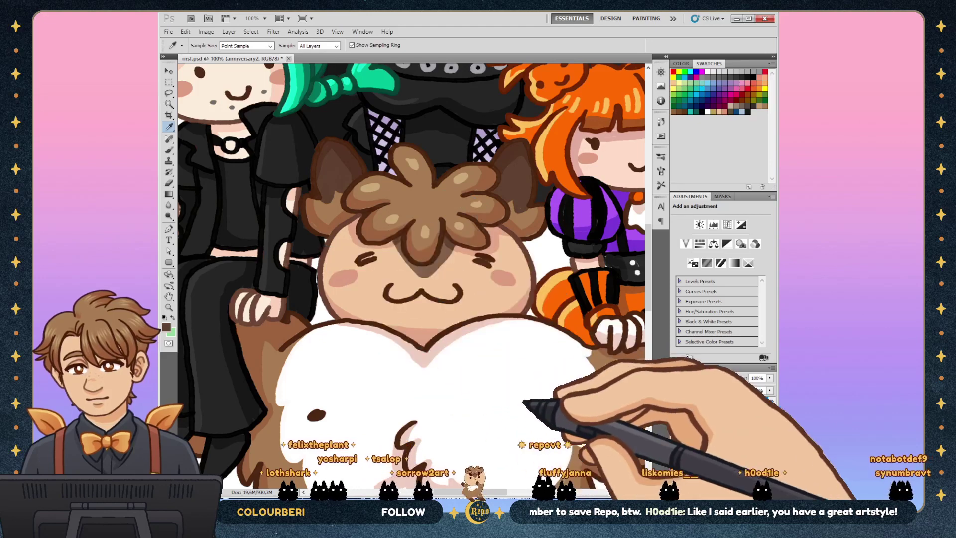
Step: Hide the anniversary2 reference and brush on Layer 86 with the sampled brown and another colour picked from the artwork
scroll(381, 372, "up", 2)
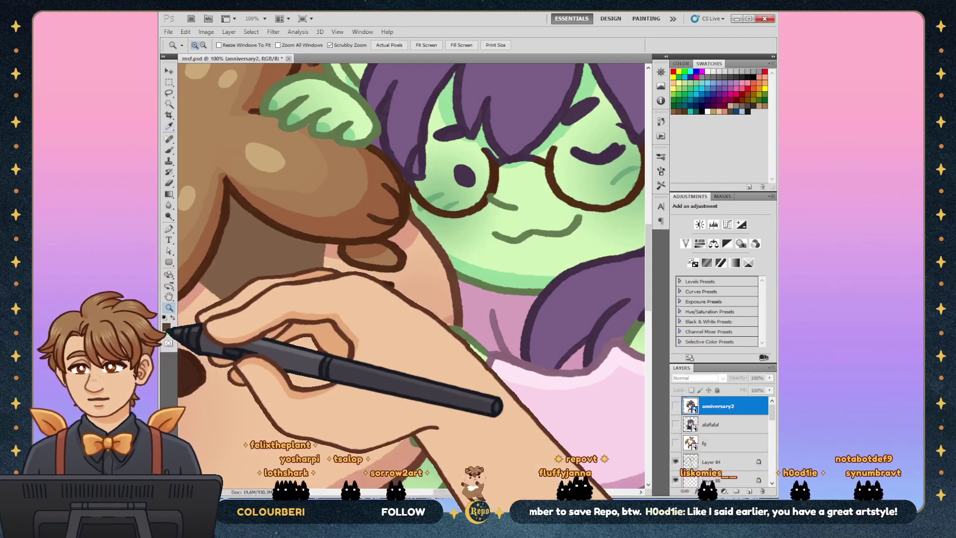
key("z")
left_click(381, 372, "alt")
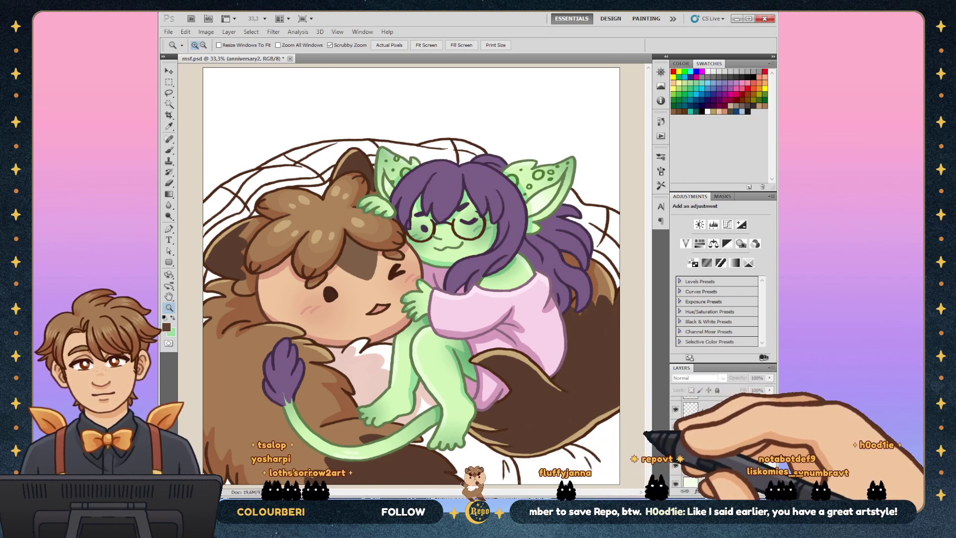
key("ctrl+shift+alt+n")
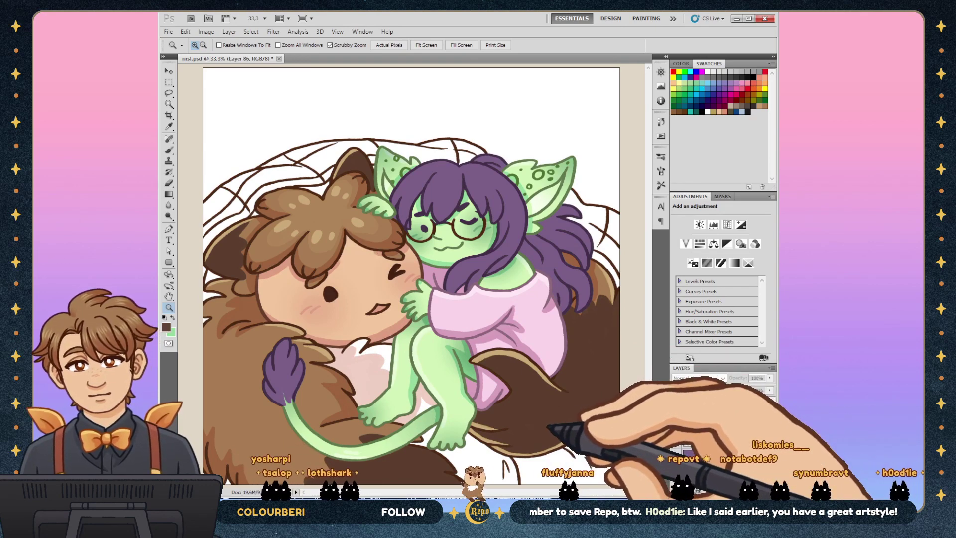
key("b")
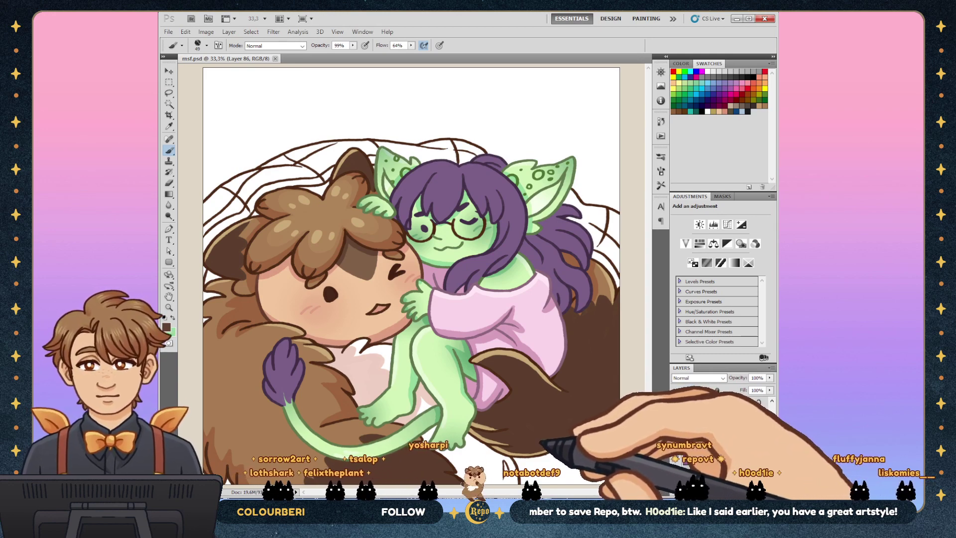
key("i")
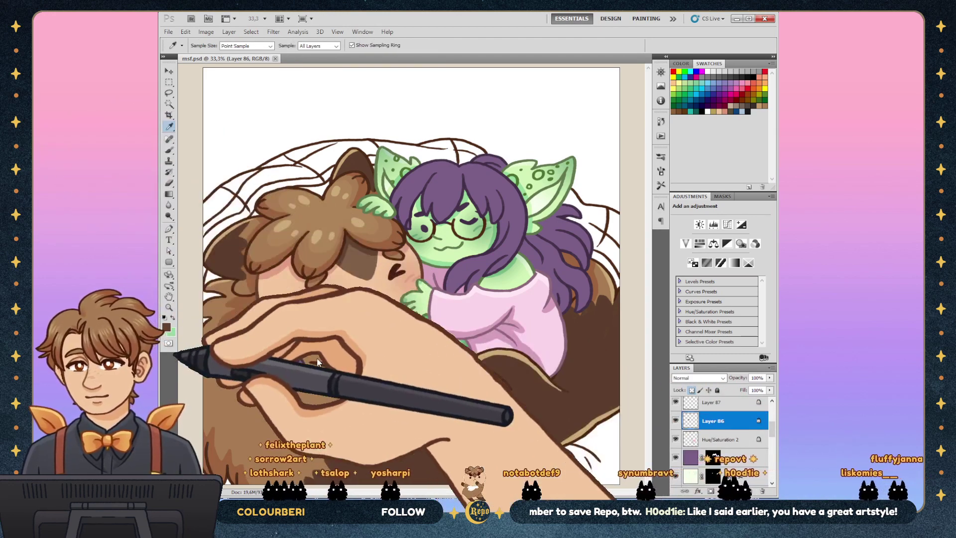
key("b")
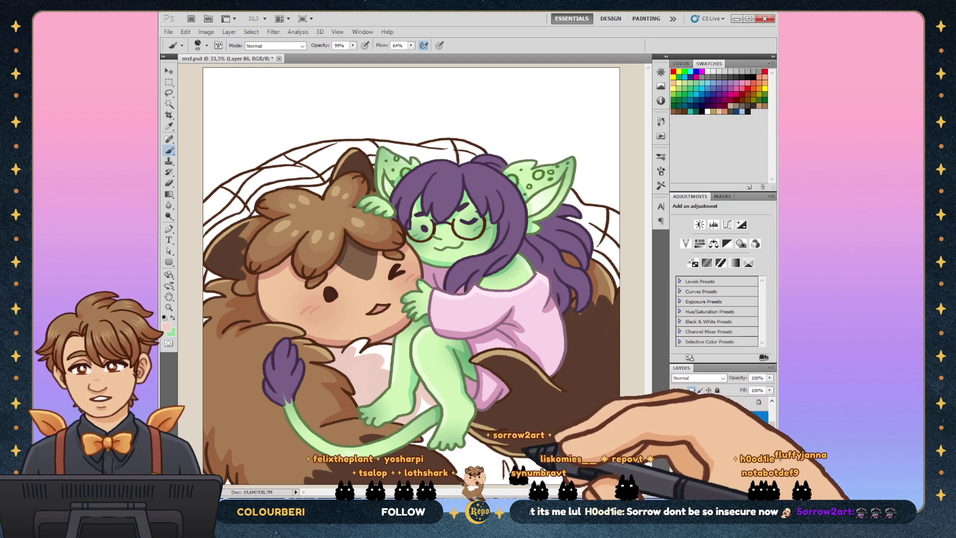
Step: Show the goblin reference, sample purple from its hair, and hide the reference again
key("x")
key("i")
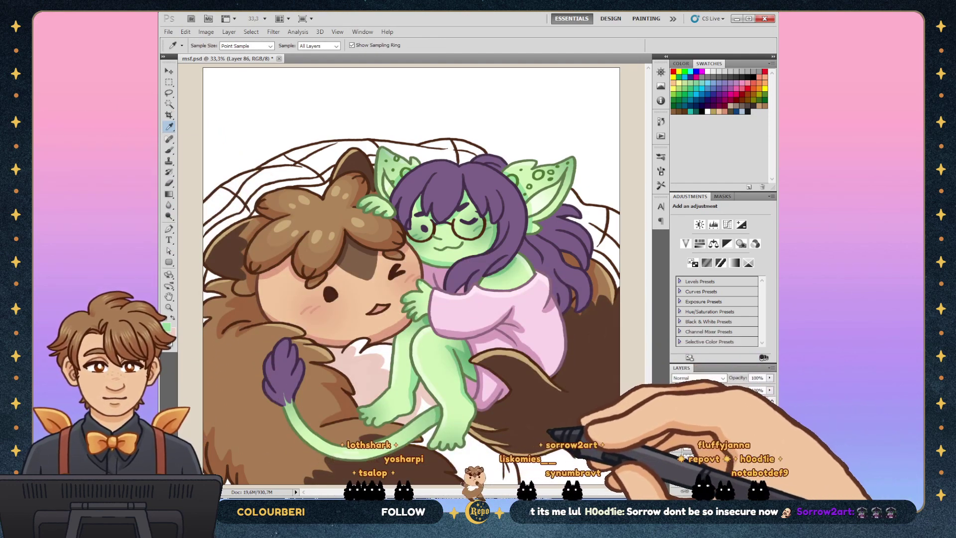
key("ctrl+z")
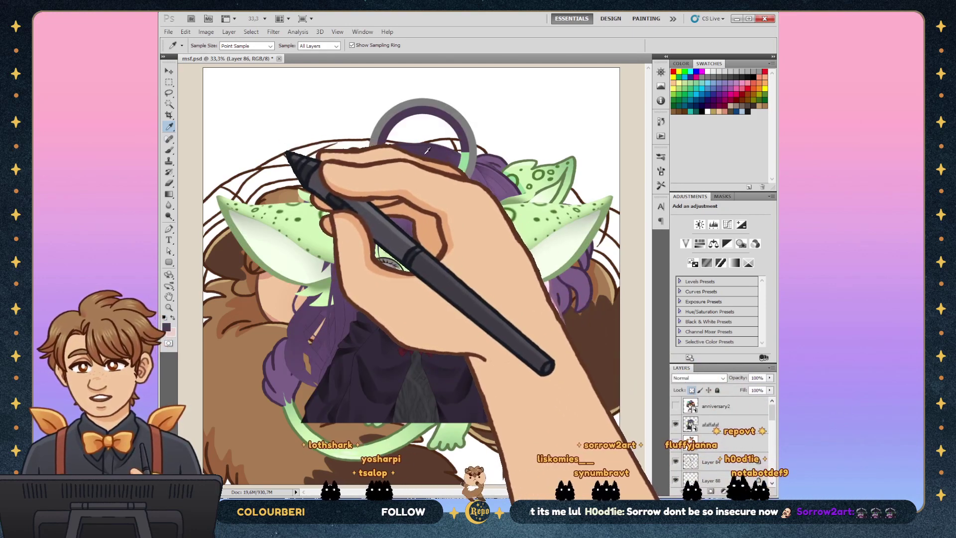
left_click(453, 326)
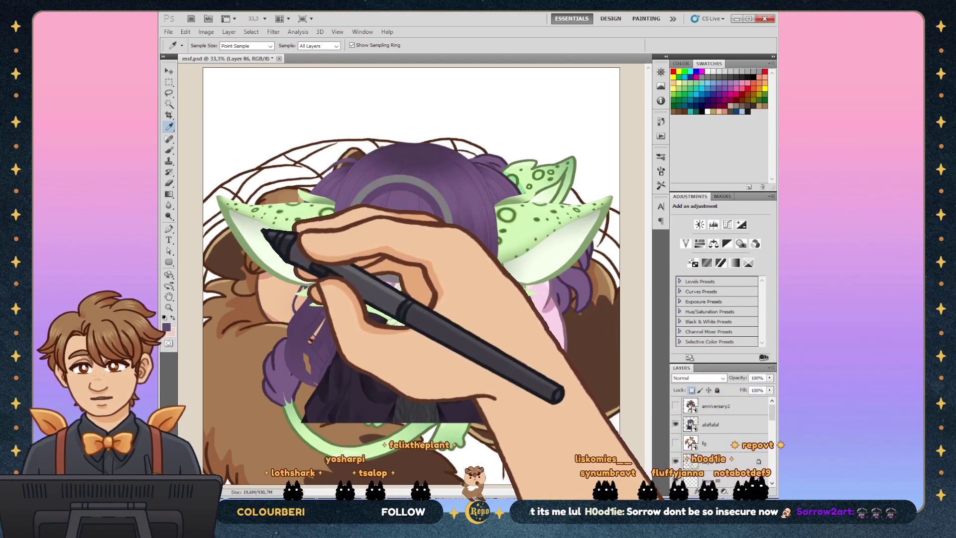
key("ctrl+z")
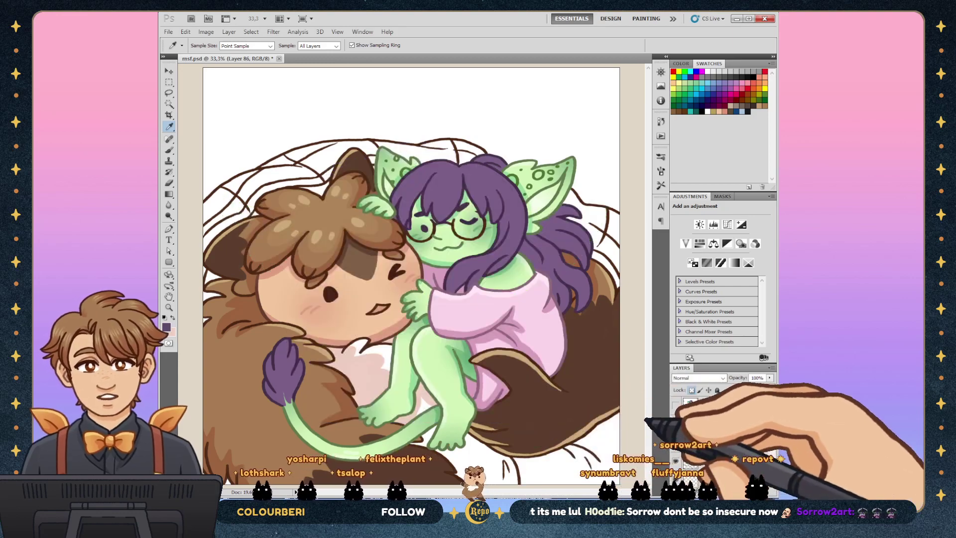
Step: Brush purple shading on the goblin's hair and tail tuft on Layer 95, saving the document along the way
key("b")
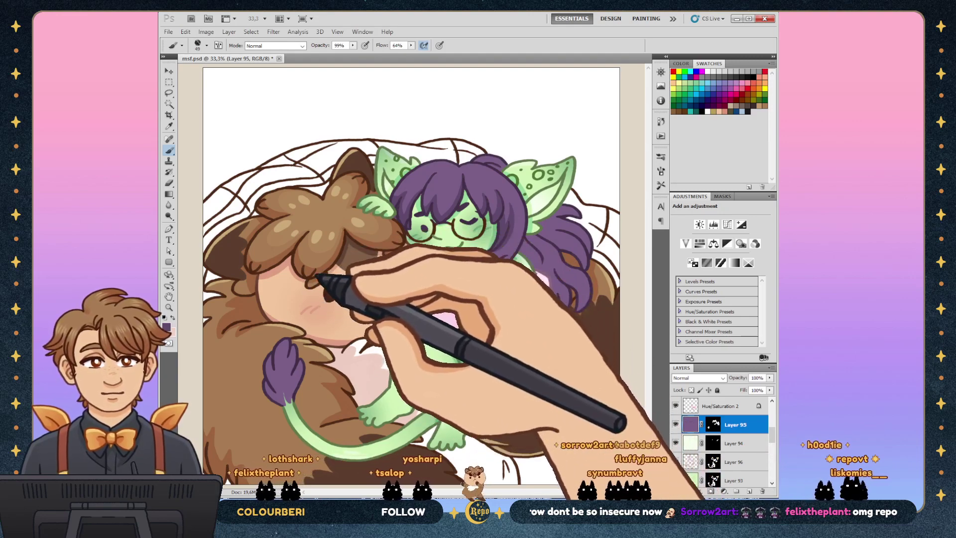
key("ctrl+s")
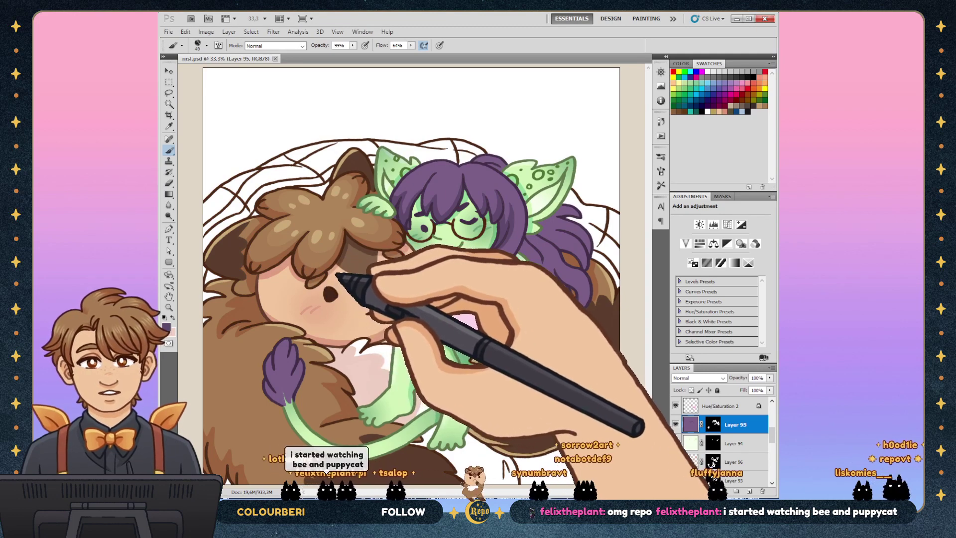
left_click_drag(340, 274, 326, 288)
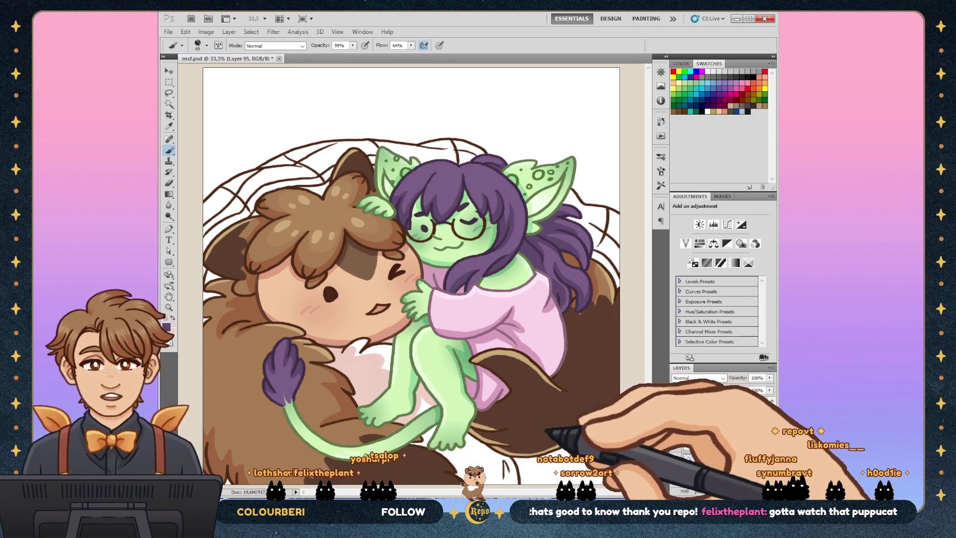
key("ctrl+v")
key("ctrl+z")
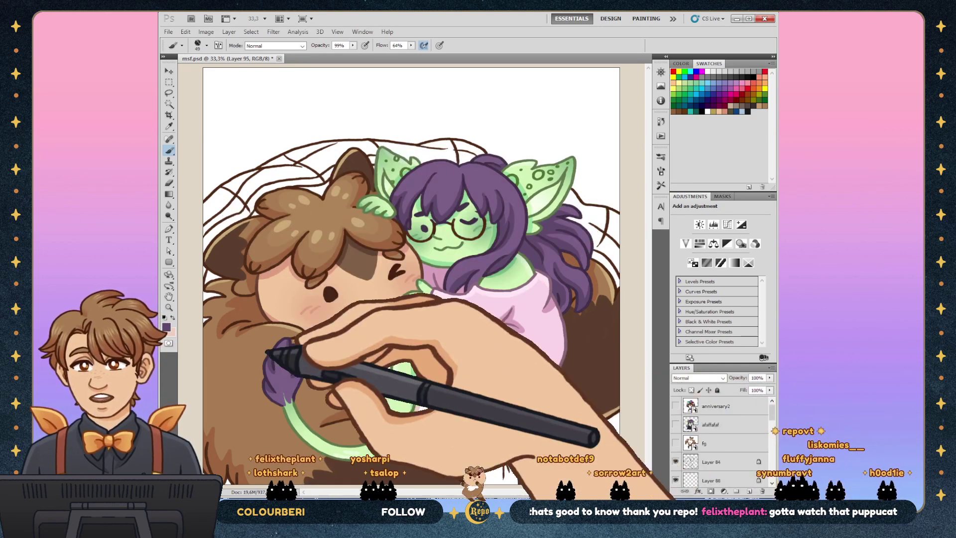
Step: Pick a lighter purple and add Layer 100 above Layer 95, masked to the goblin's hair and tail tuft at 20% opacity
key("i")
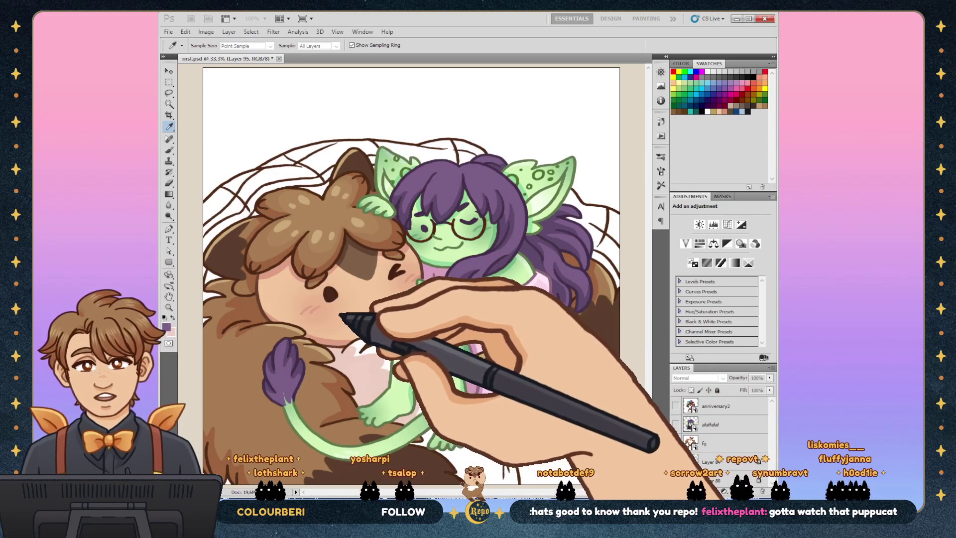
key("alt+Tab")
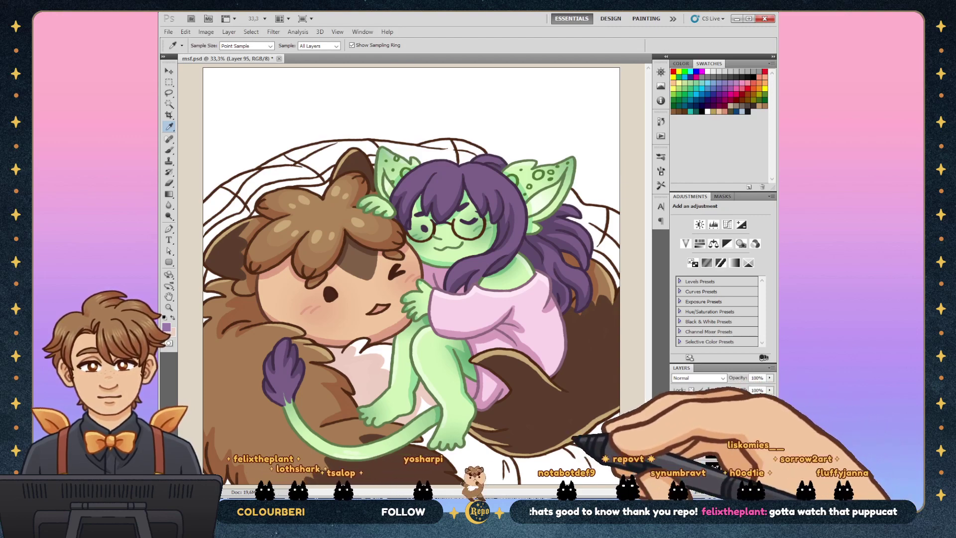
left_click(693, 408, "ctrl")
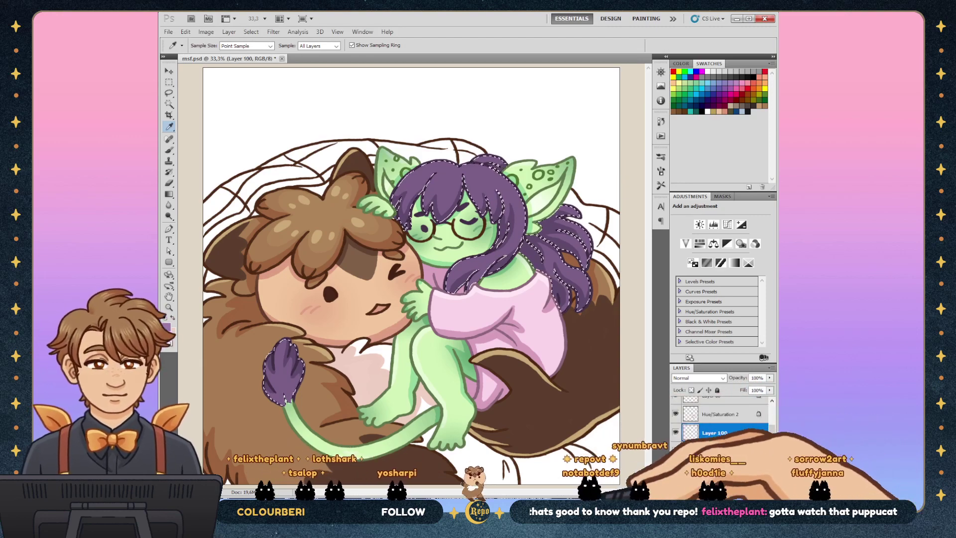
key("ctrl+shift+alt+n")
key("ctrl+shift+m")
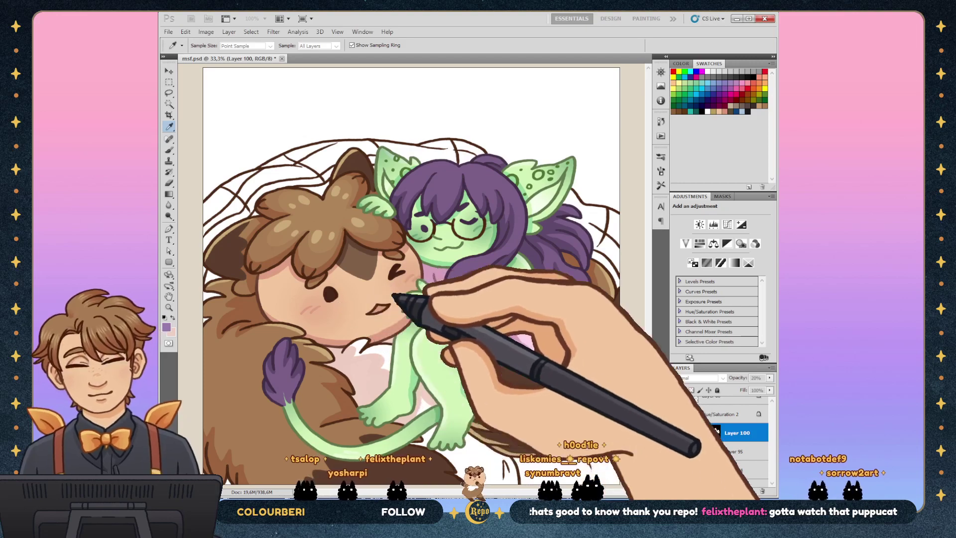
Step: Brush and erase soft purple highlights on Layer 100, add brighter hair and tail-tuft highlights on Layer 101, and save the document
key("b")
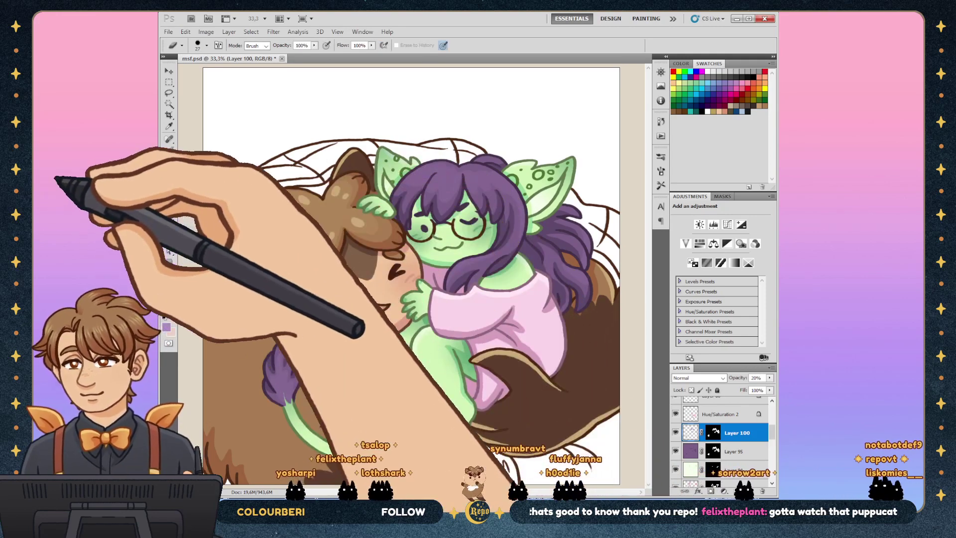
key("e")
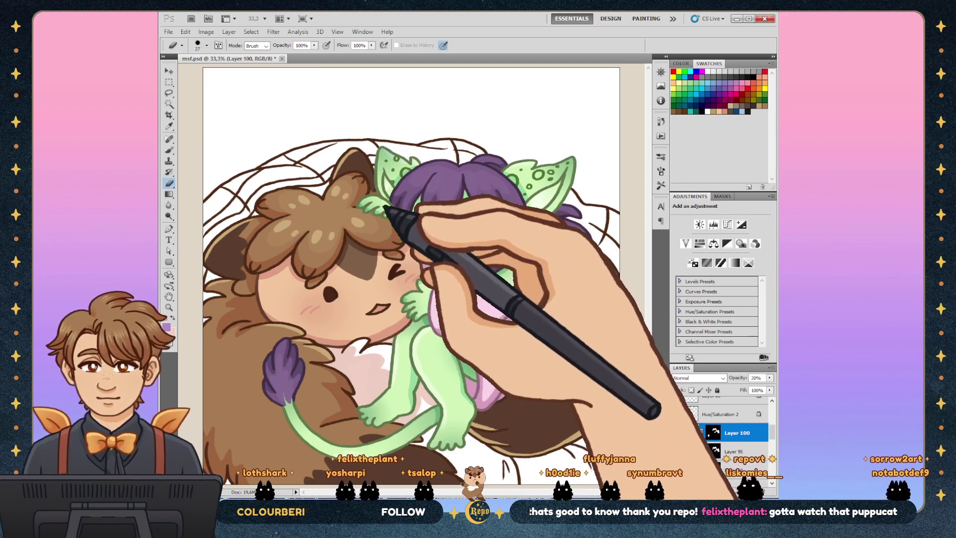
key("b")
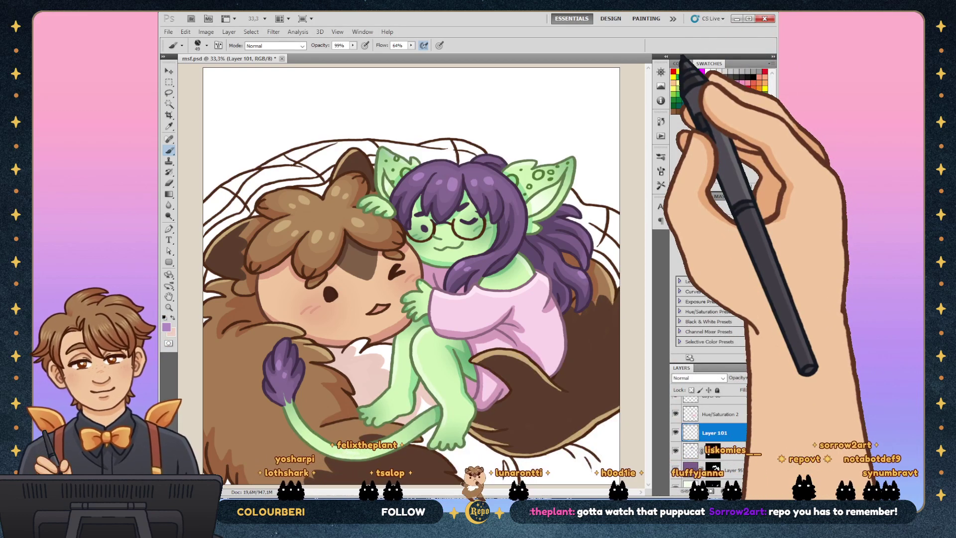
key("ctrl+s")
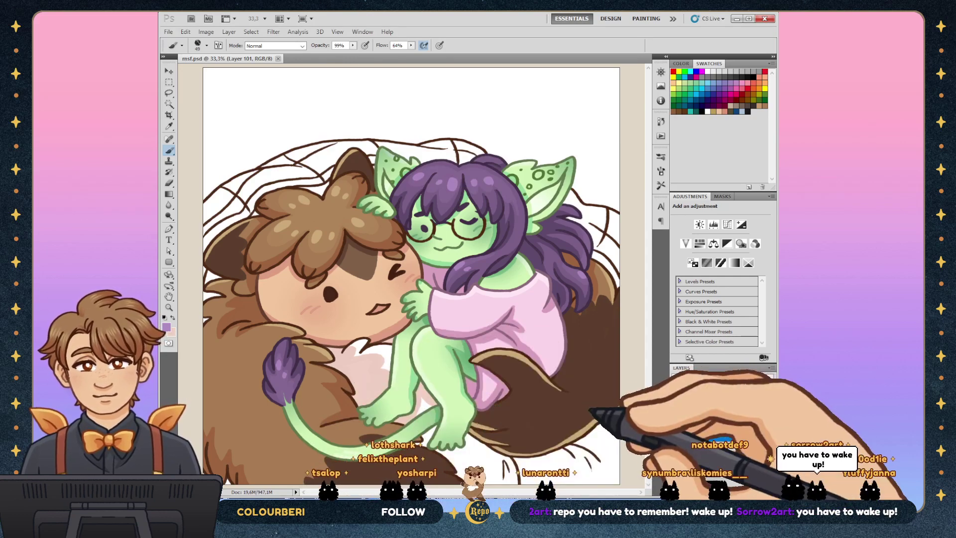
Step: Select the line art on Layer 84 in Group 6, pick a near-black colour and set the brush size to 17
scroll(721, 438, "down", 3)
scroll(722, 438, "down", 2)
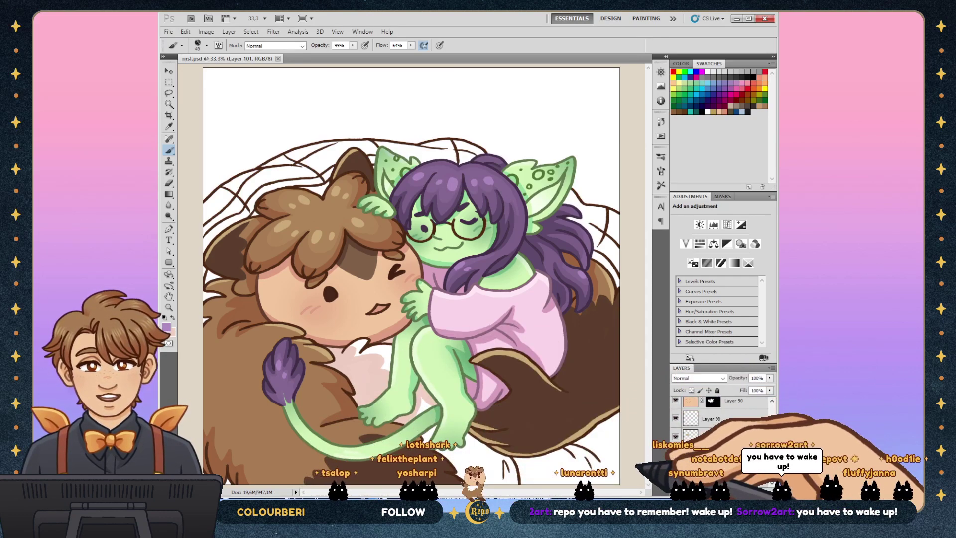
left_click(732, 421)
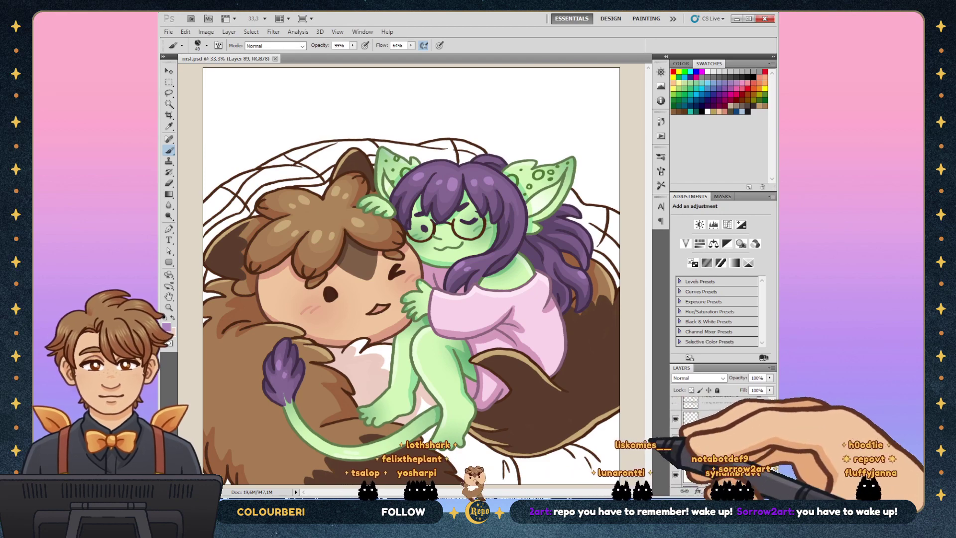
scroll(722, 438, "down", 1)
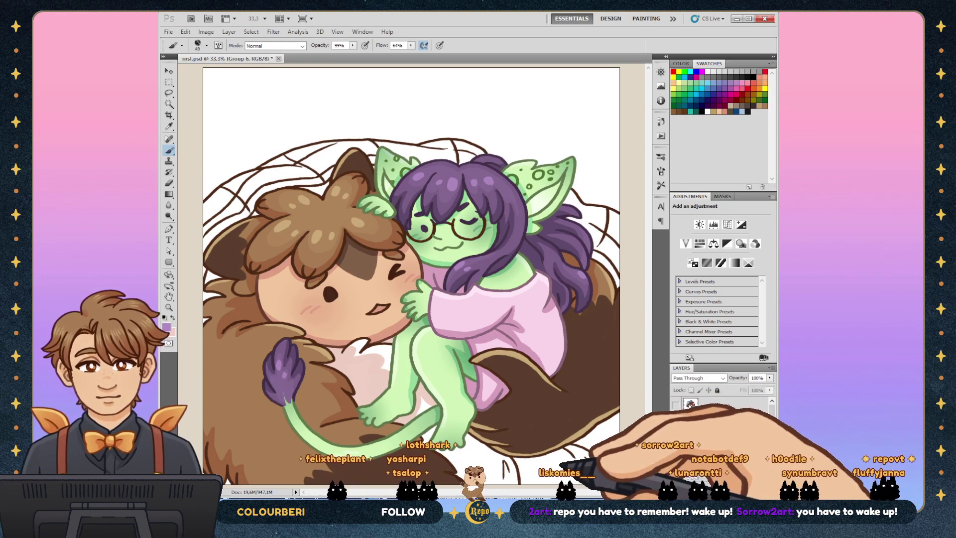
key("ctrl+shift+alt+n")
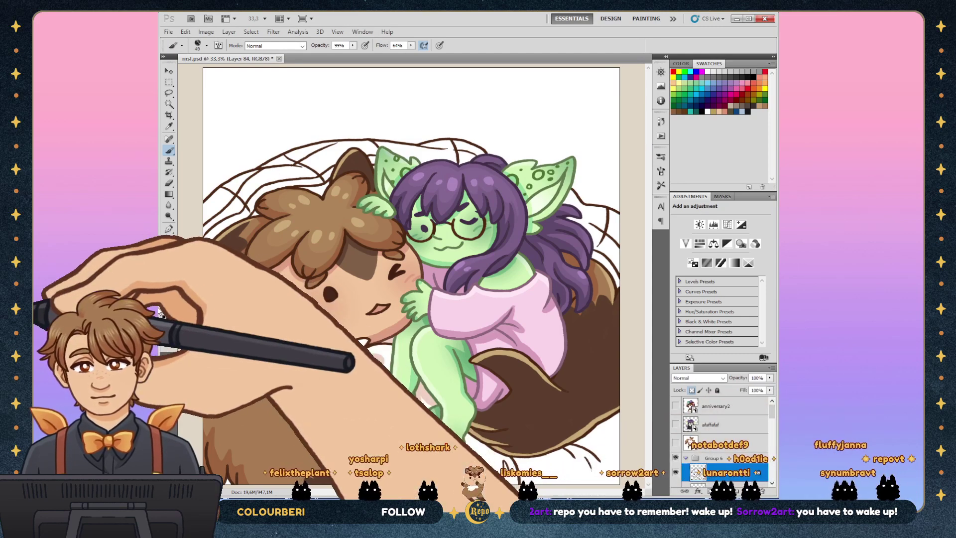
key("alt")
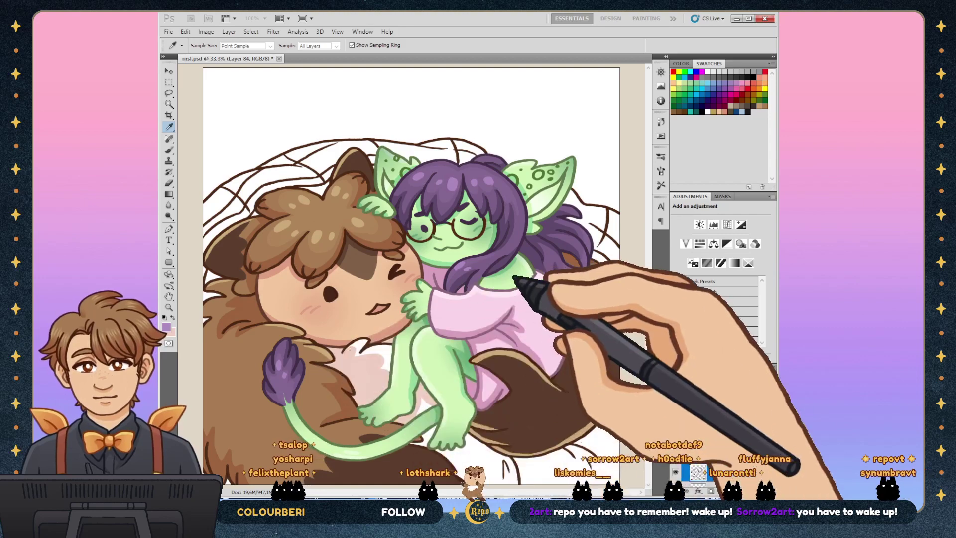
key("z")
left_click(477, 219)
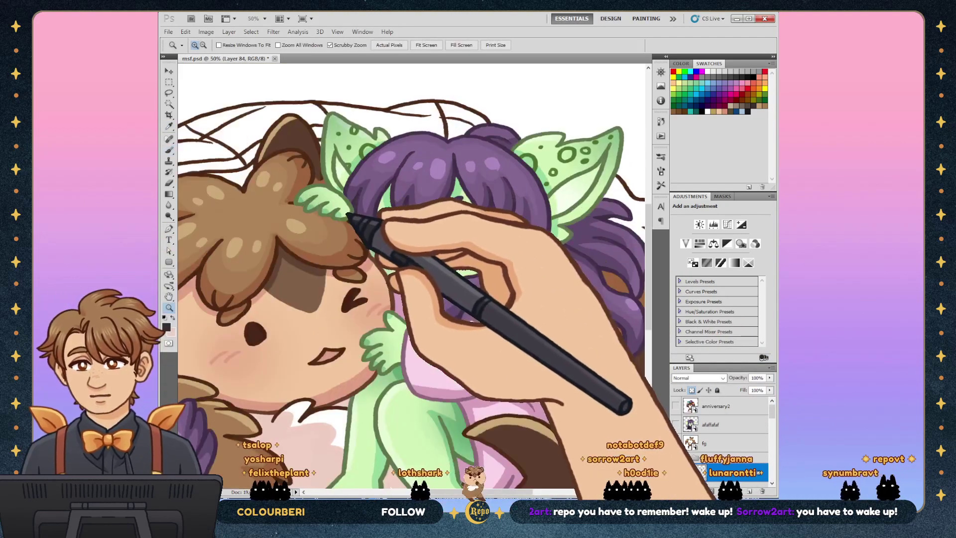
key("b")
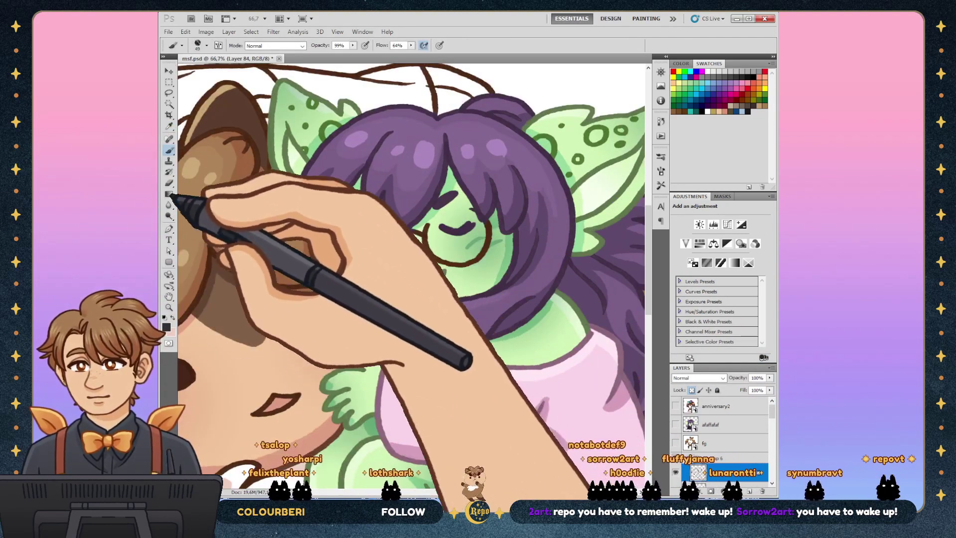
key("bracketleft")
key("bracketleft")
key("bracketleft")
key("bracketleft")
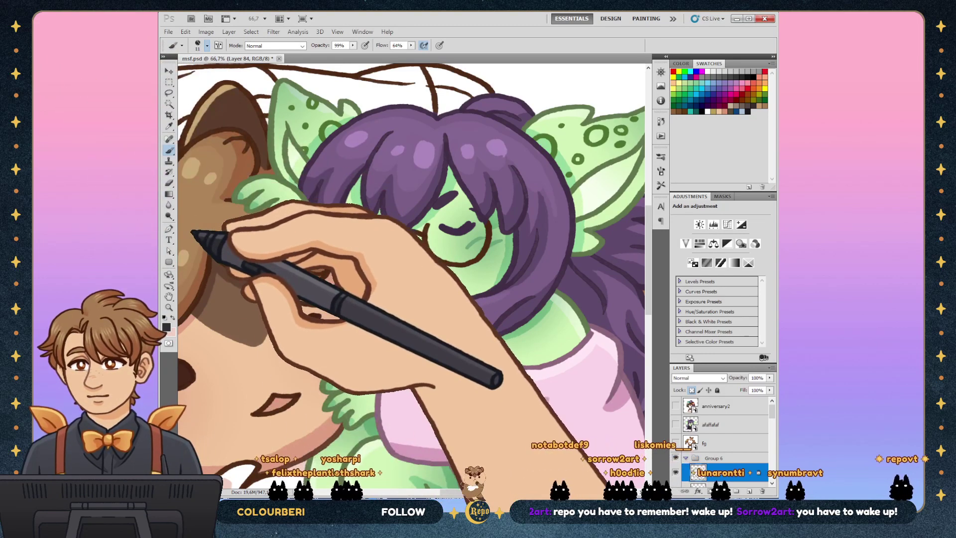
key("bracketright")
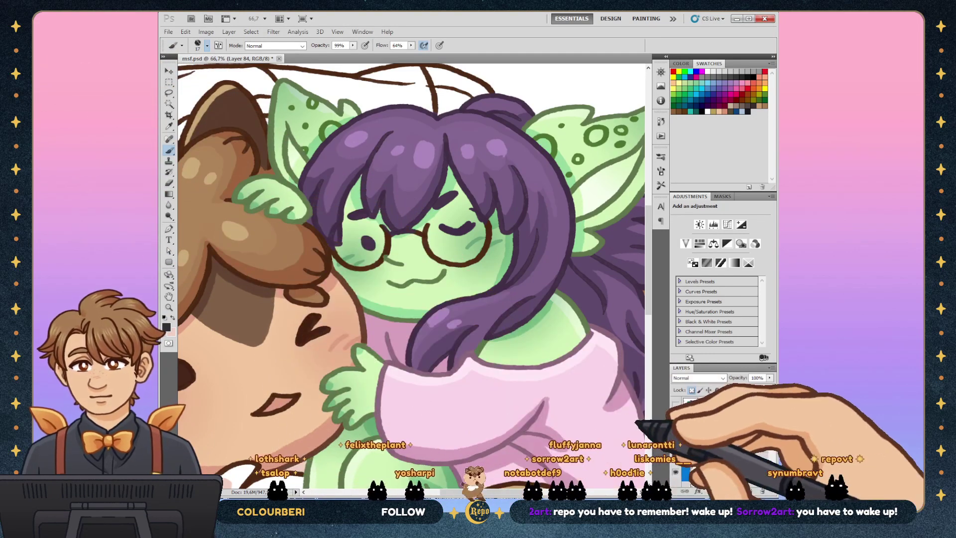
Step: Paint the goblin's glasses frames black on Layer 84
left_click(720, 440)
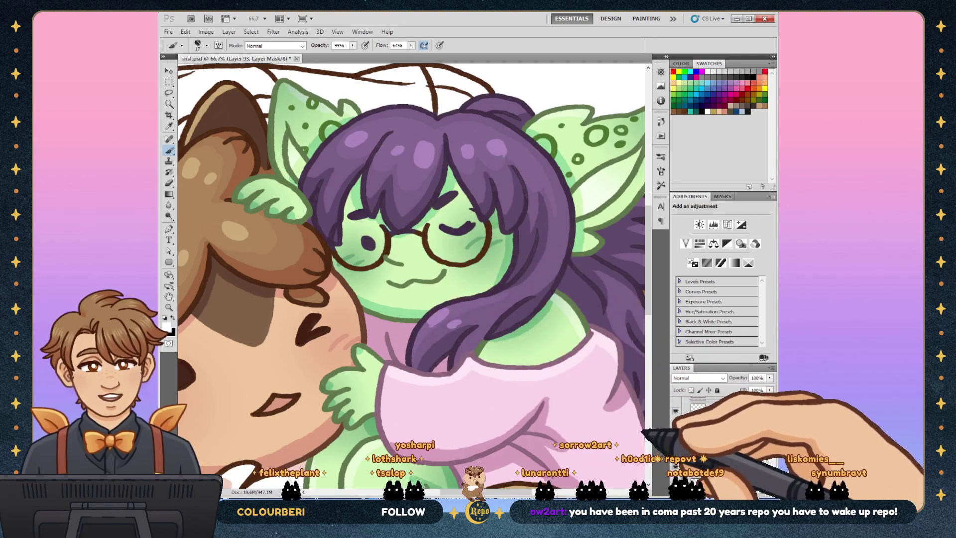
key("alt+bracketleft")
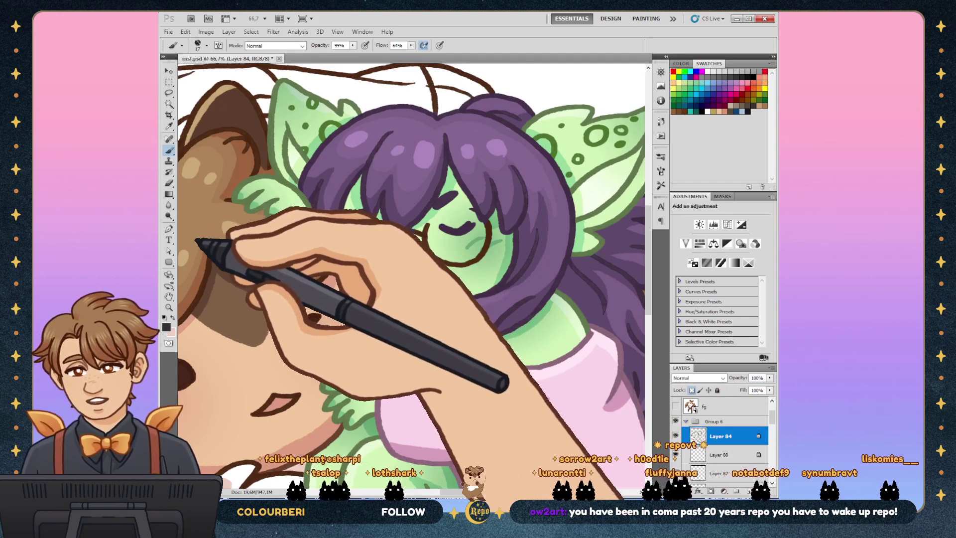
key("i")
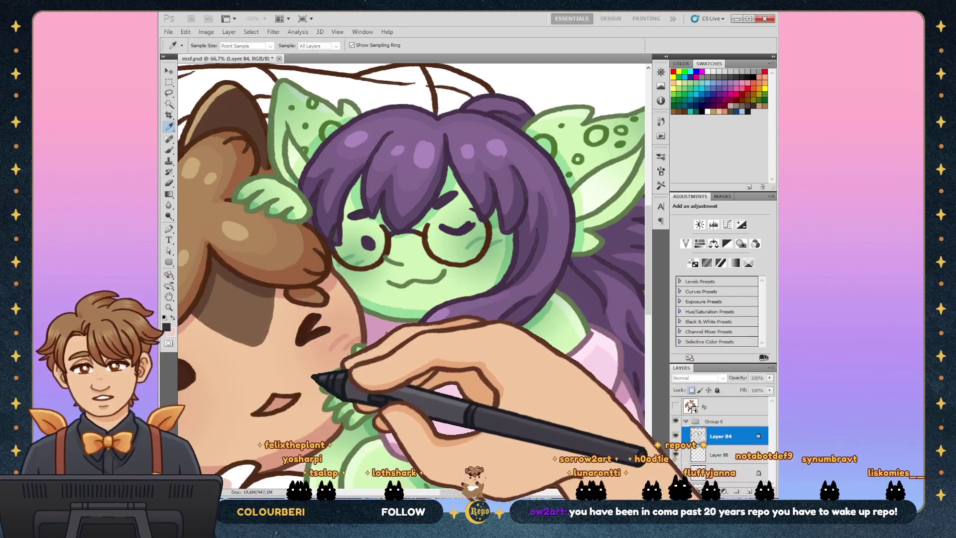
key("b")
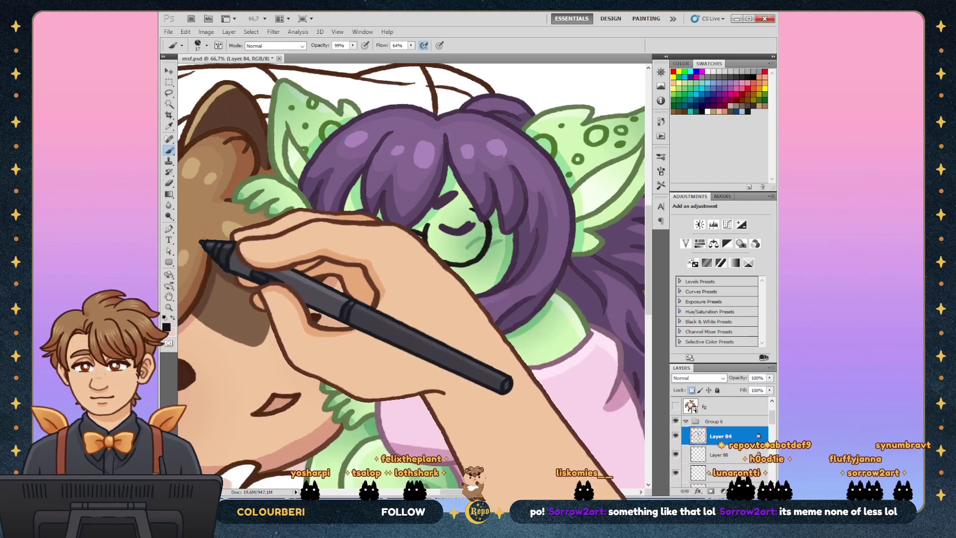
key("z")
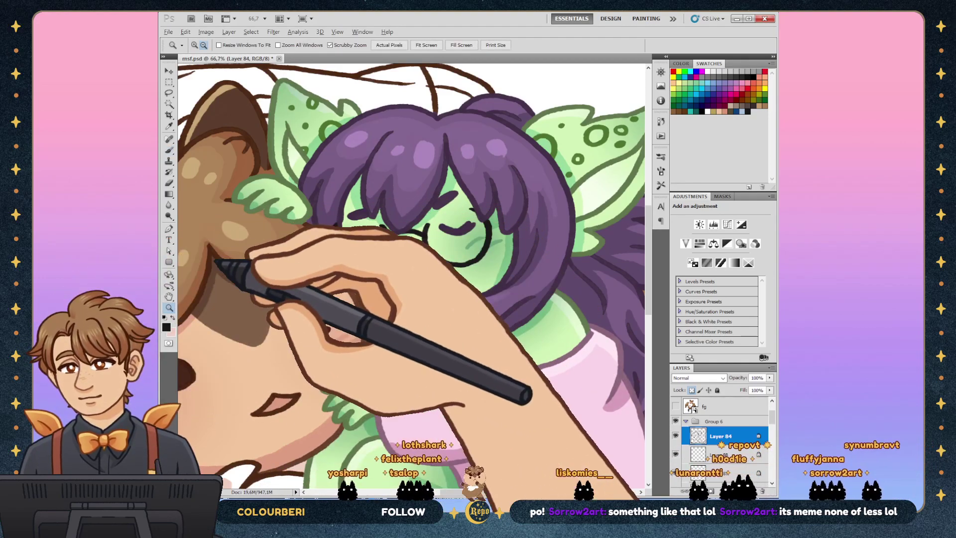
key("ctrl+minus")
key("ctrl+plus")
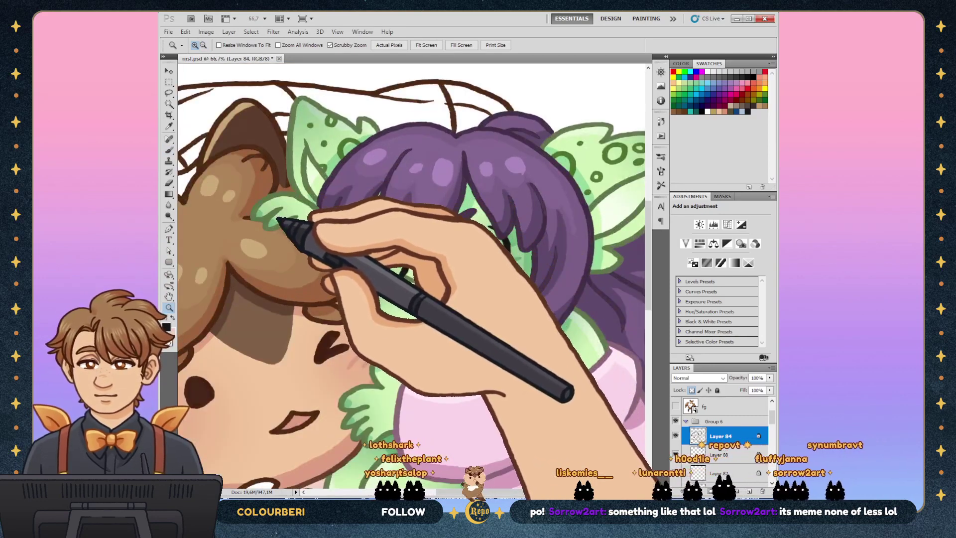
key("ctrl+plus")
key("ctrl+minus")
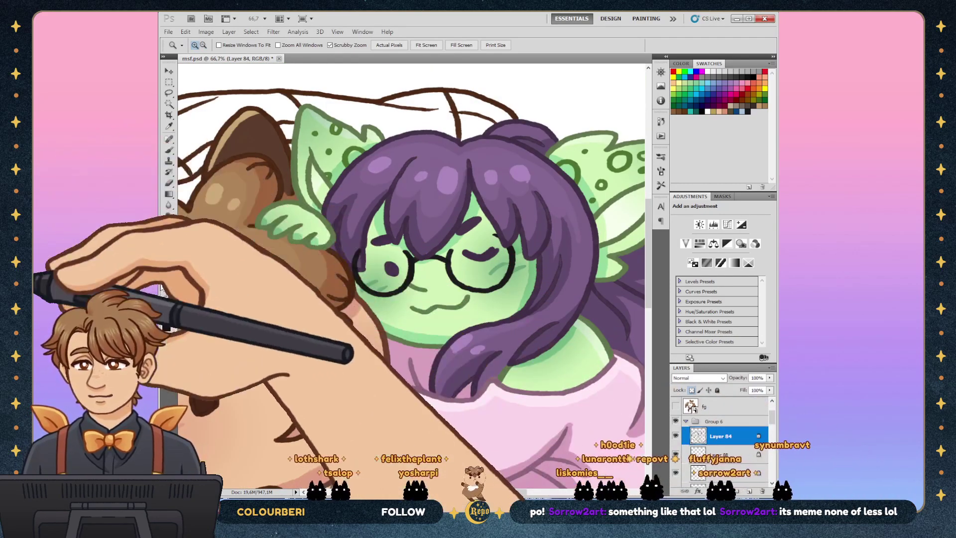
key("i")
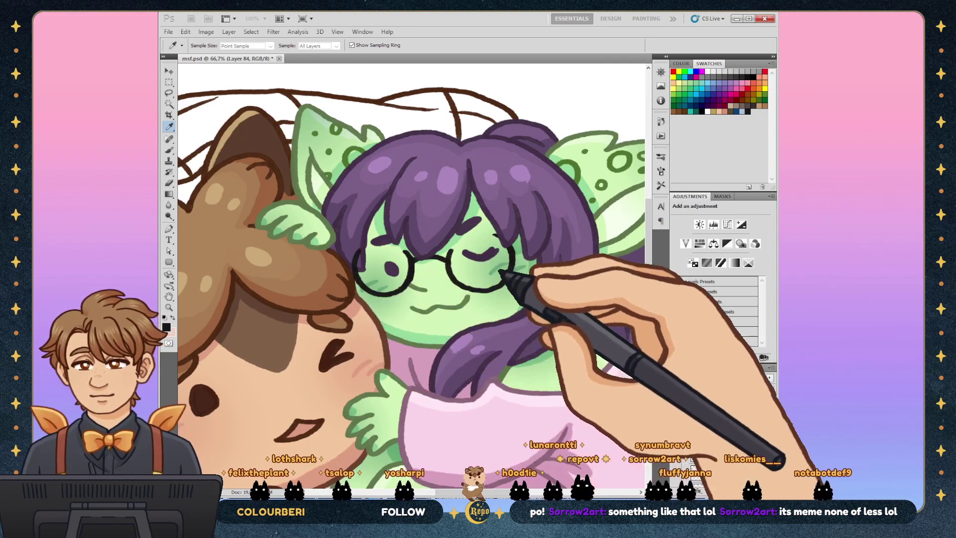
Step: Add Layer 102 in Group 6 and paint both of the goblin's glasses lenses solid white with a size 43 brush
key("z")
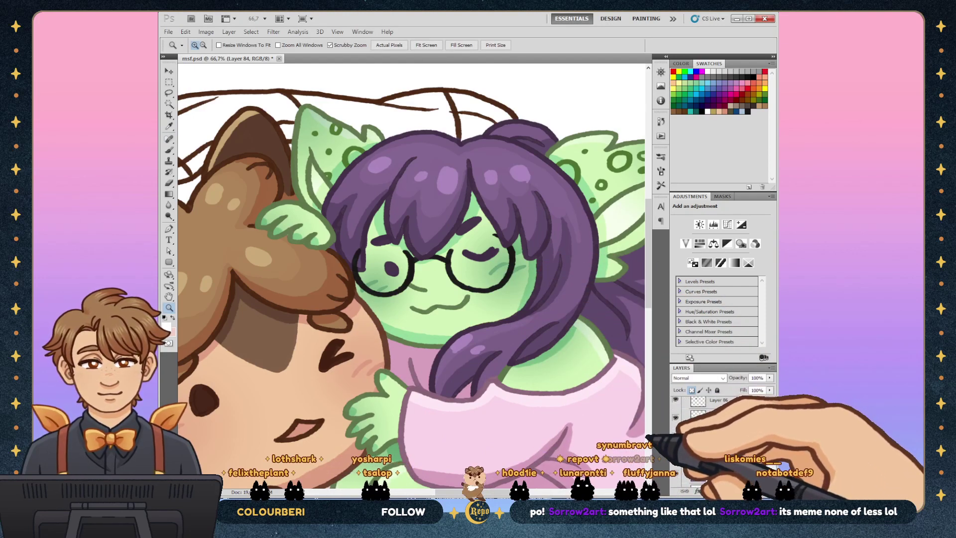
left_click(730, 418)
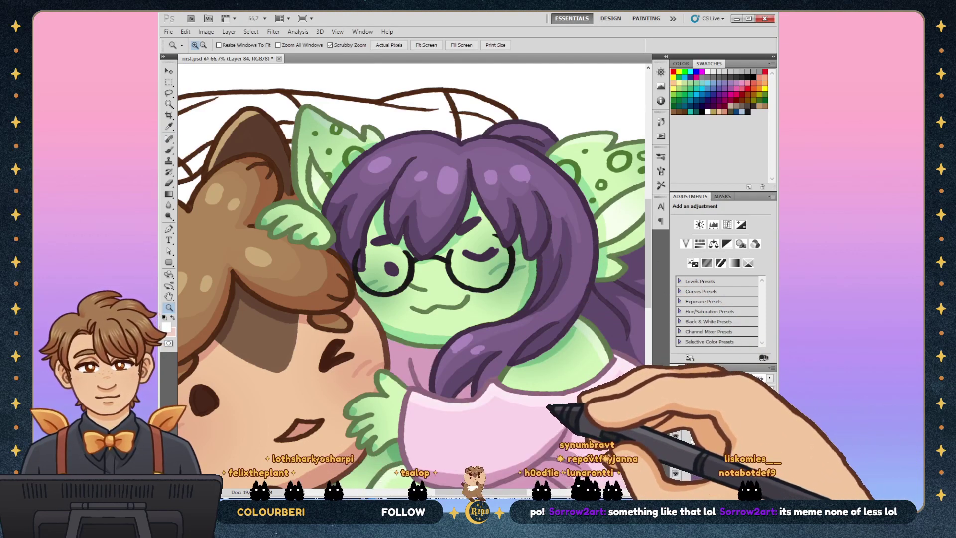
key("b")
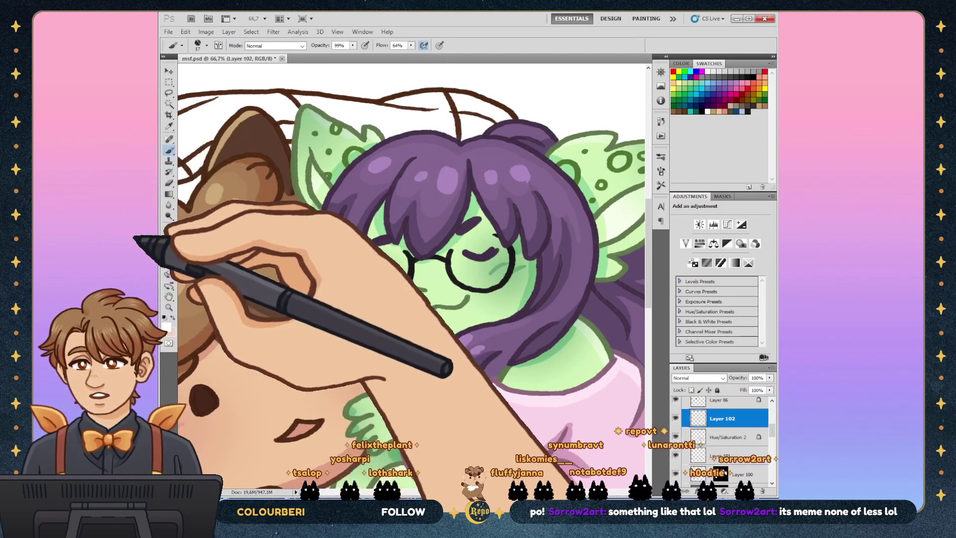
key("bracketright")
key("bracketright")
key("bracketright")
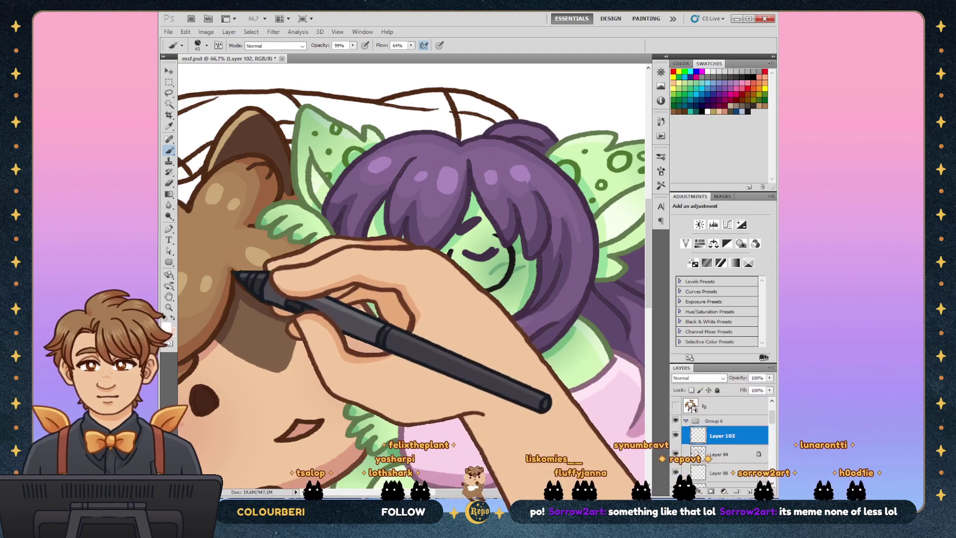
key("ctrl+bracketleft")
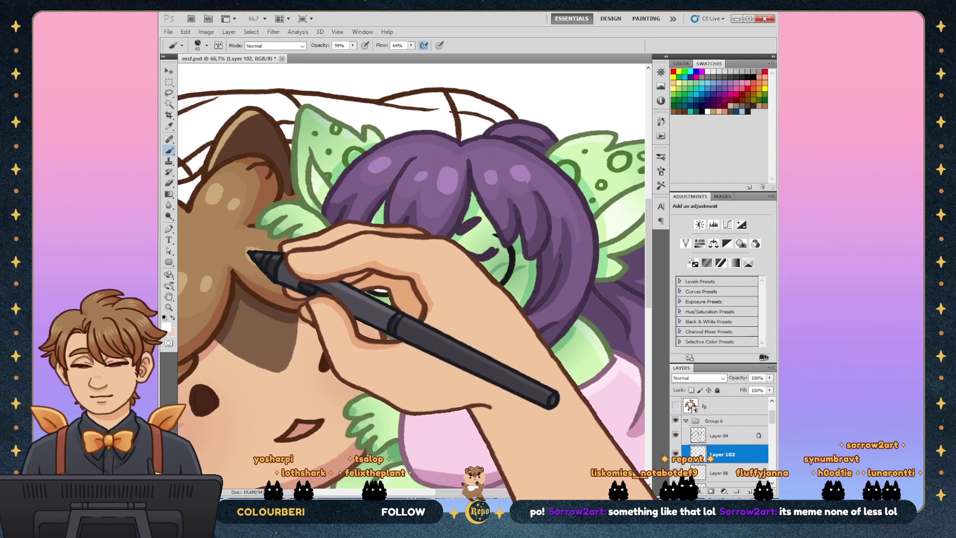
key("ctrl+z")
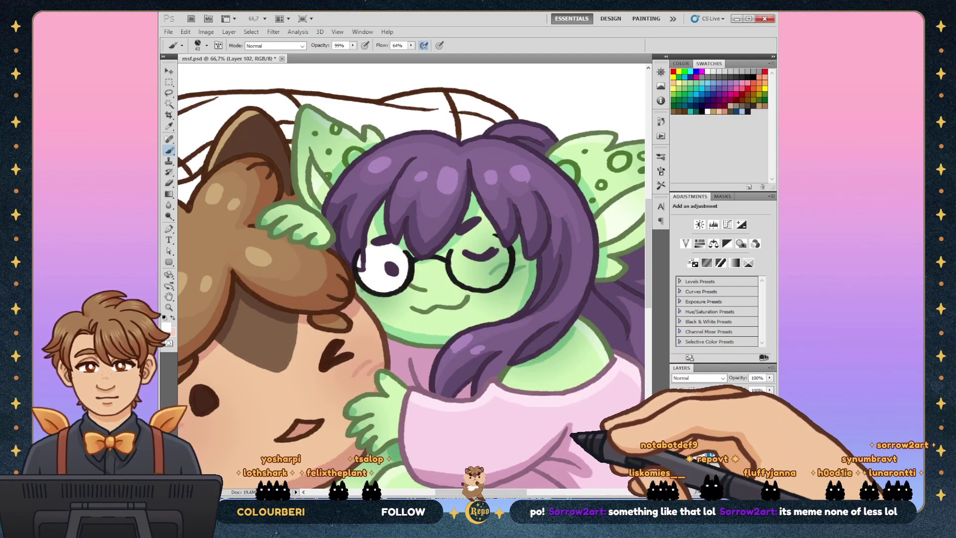
key("ctrl+z")
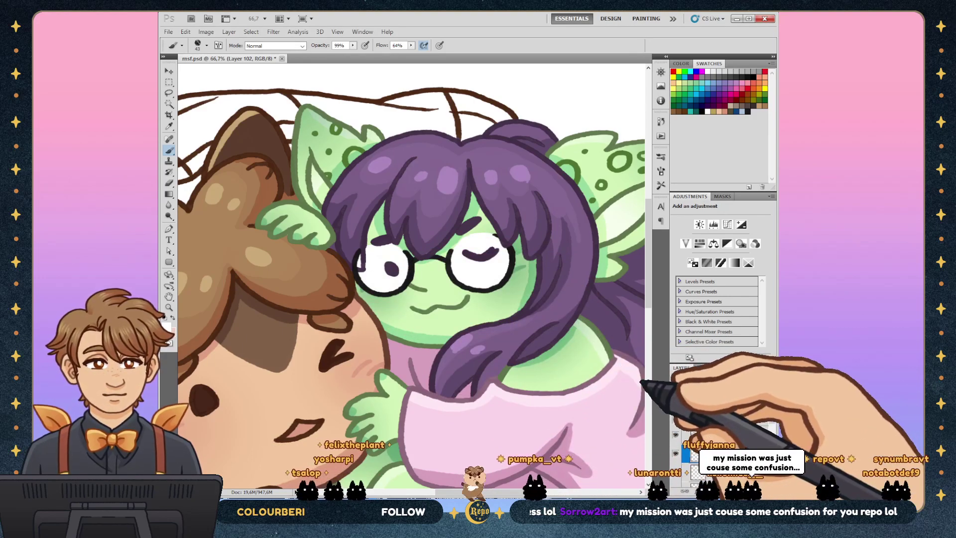
left_click_drag(503, 239, 458, 284)
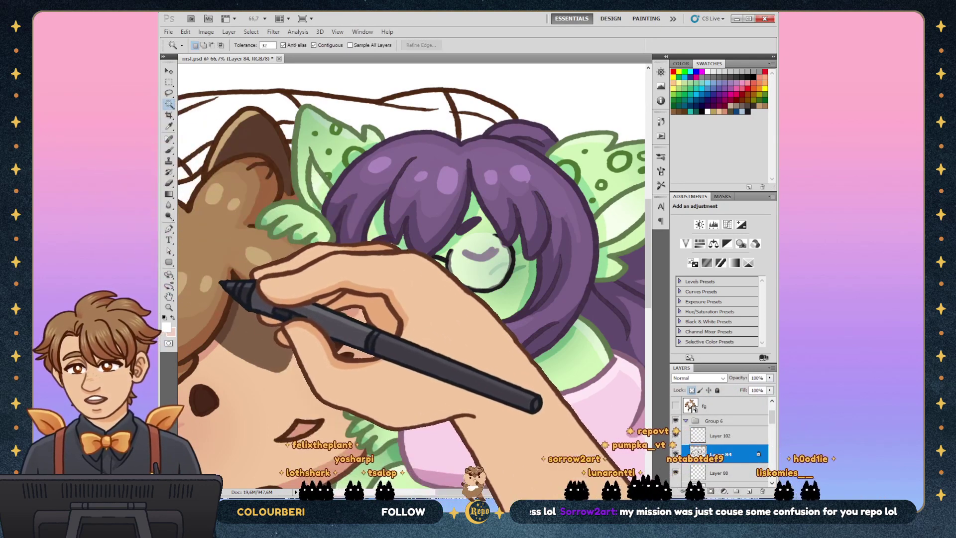
Step: Select the glasses frames on Layer 84 with the Magic Wand and mask them out of the white lenses on Layer 102 at 41% opacity
key("w")
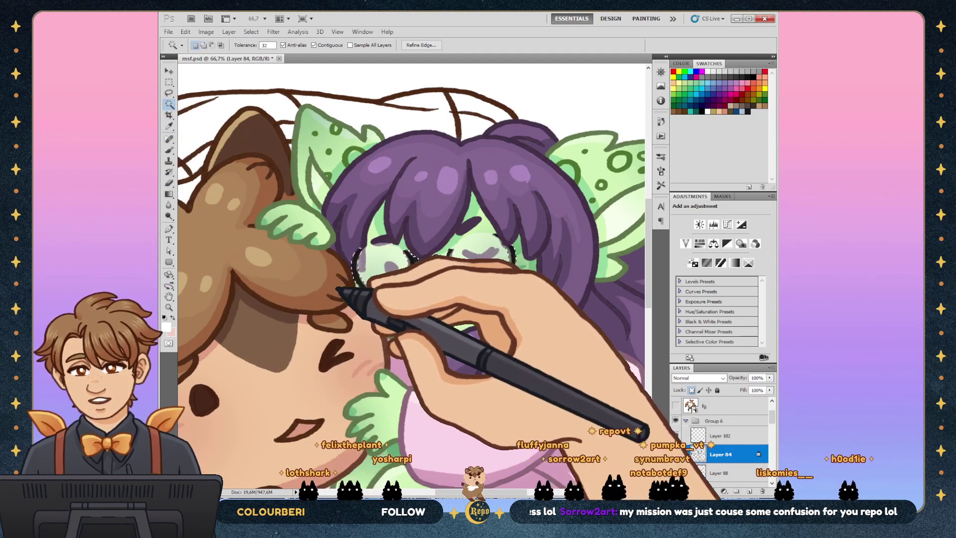
left_click(372, 264, "shift")
left_click(479, 265, "shift")
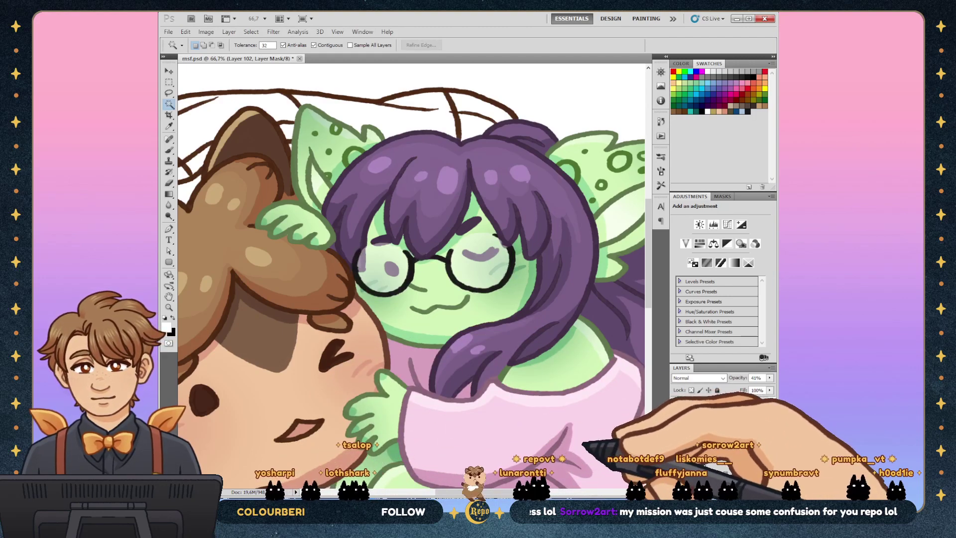
key("b")
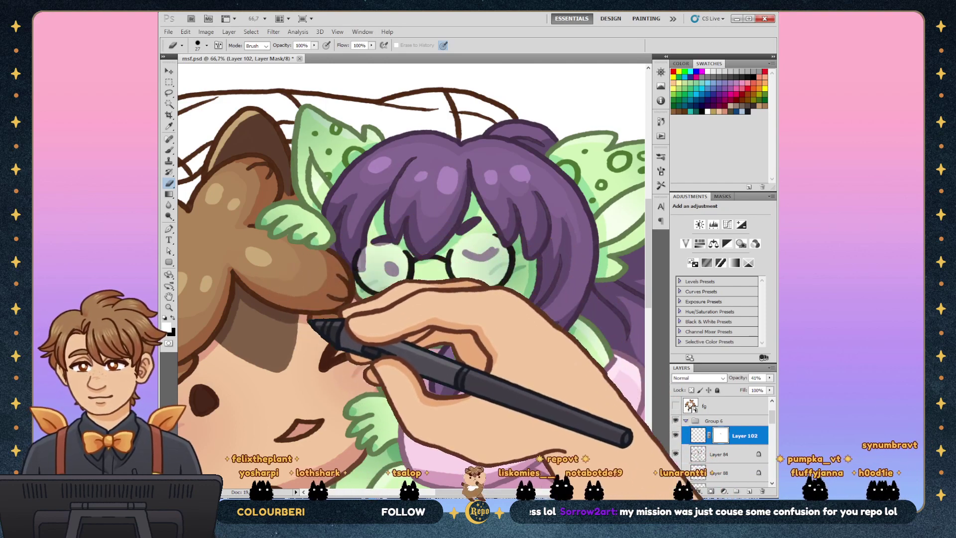
key("ctrl+2")
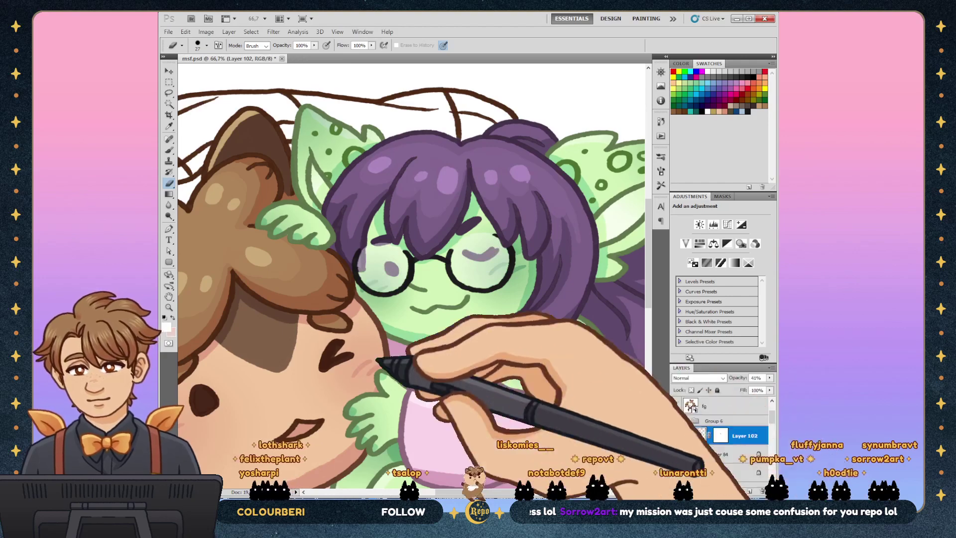
key("b")
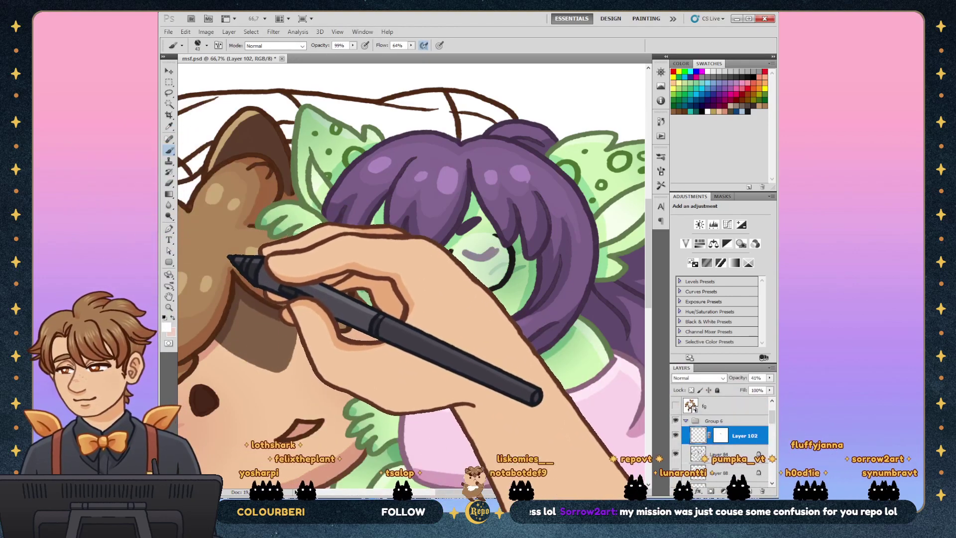
left_click(720, 435)
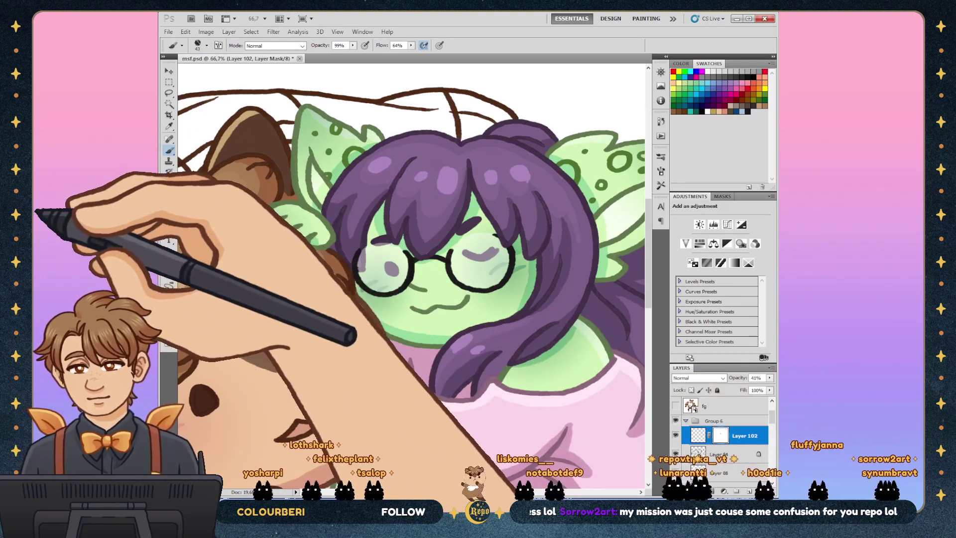
Step: Add Layer 103 with a mask limited to the goblin's lenses and paint white diagonal glare streaks at 36% opacity
key("g")
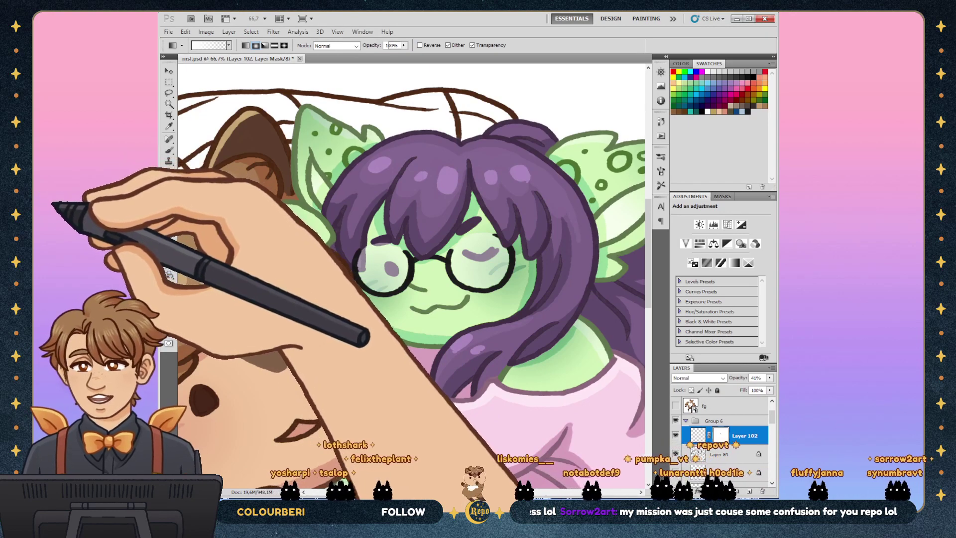
key("shift+g")
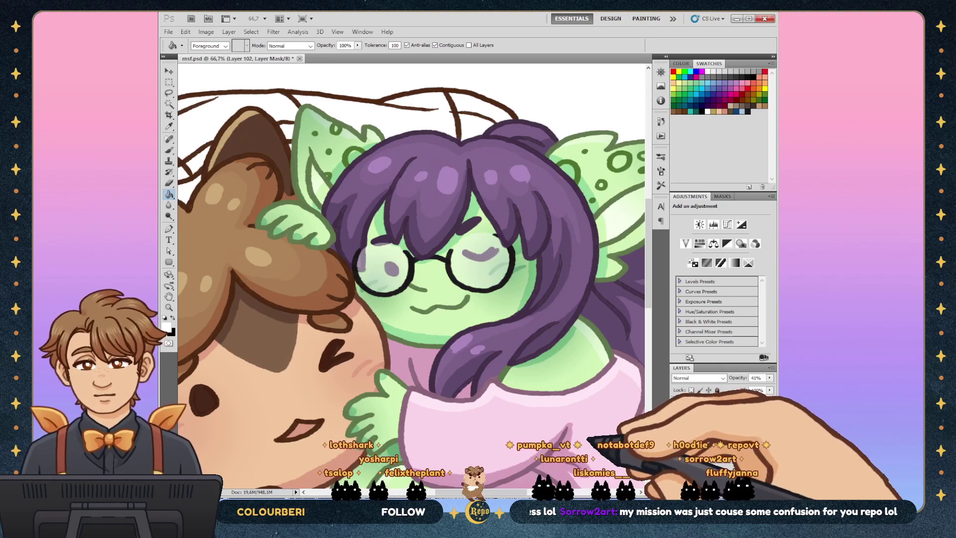
key("b")
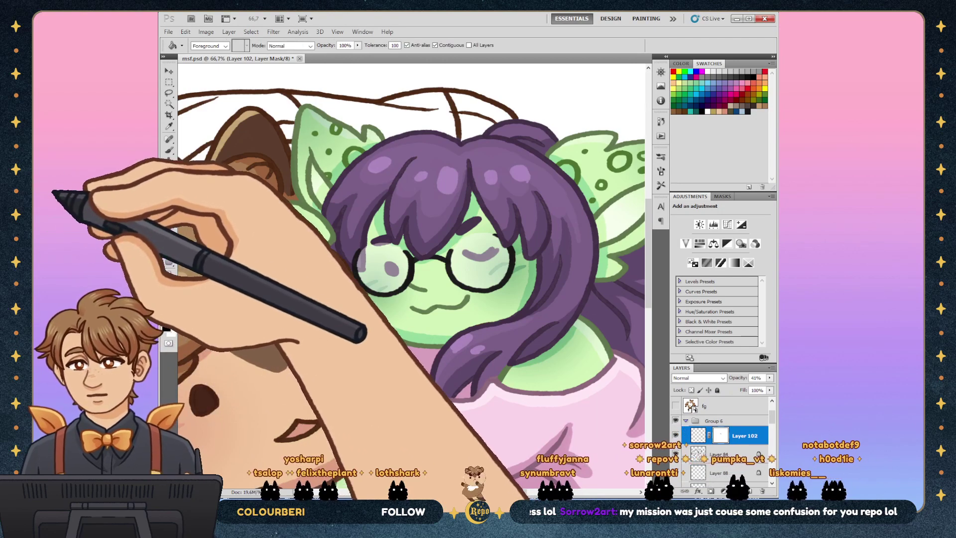
key("g")
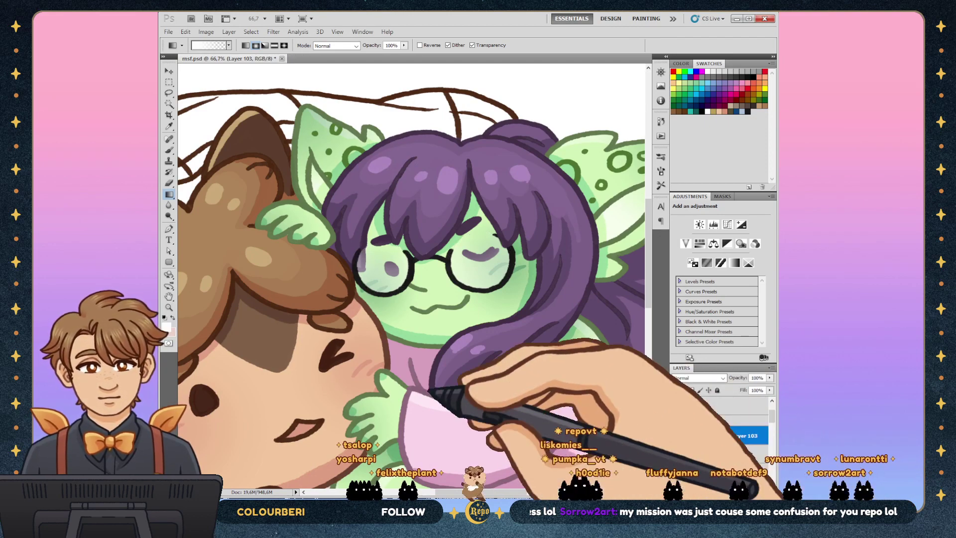
key("b")
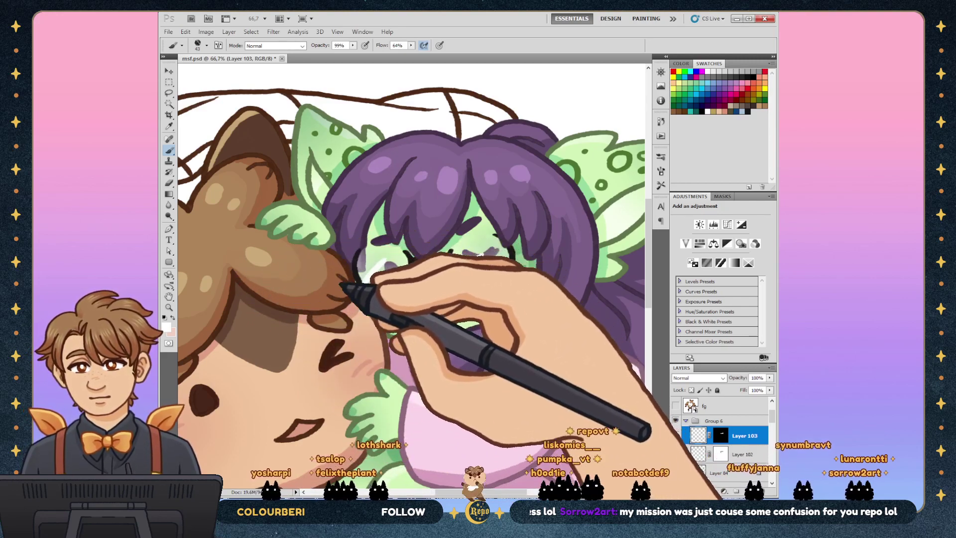
key("ctrl+z")
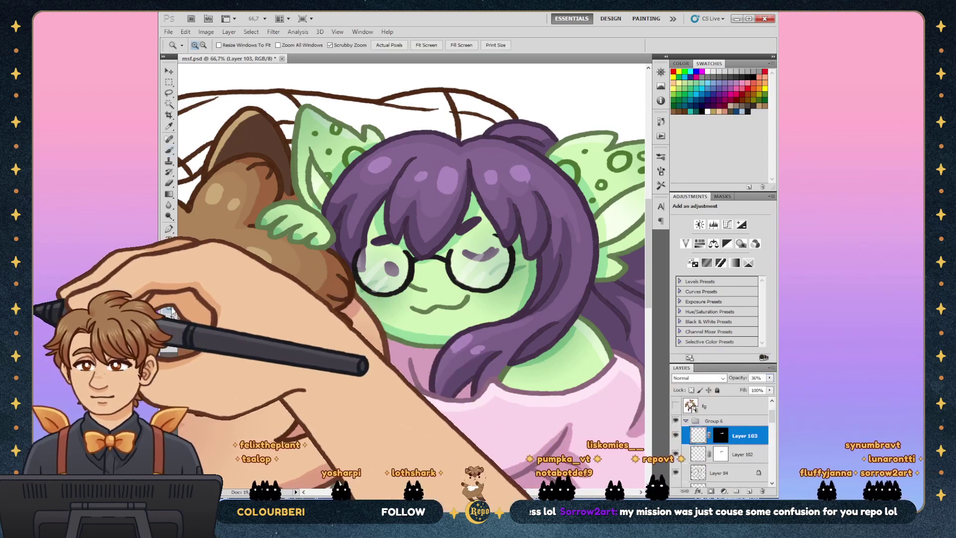
Step: Mask the selected glasses frames out of the lens fill on Layer 102 and the glare on Layer 103
key("z")
key("ctrl+minus")
key("ctrl+minus")
key("ctrl+minus")
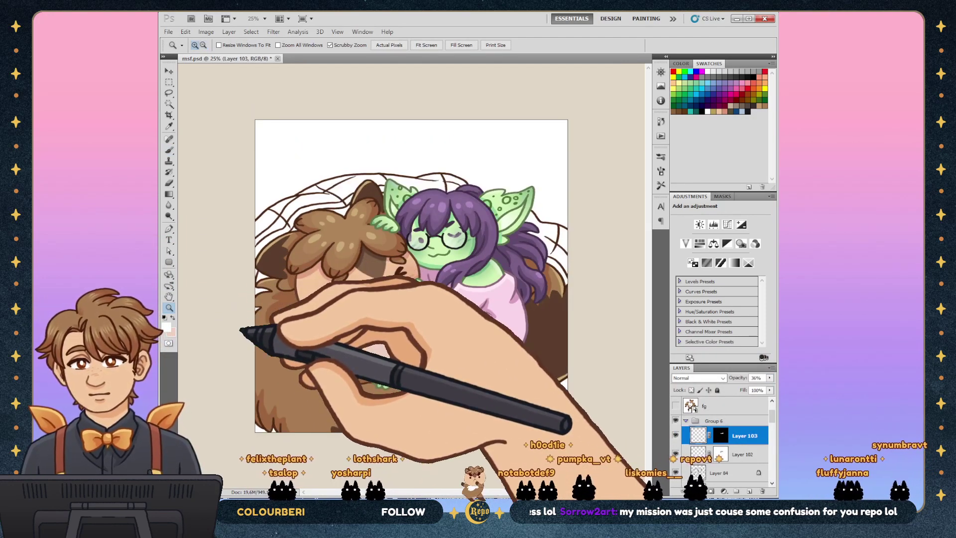
key("ctrl+plus")
key("ctrl+plus")
key("ctrl+plus")
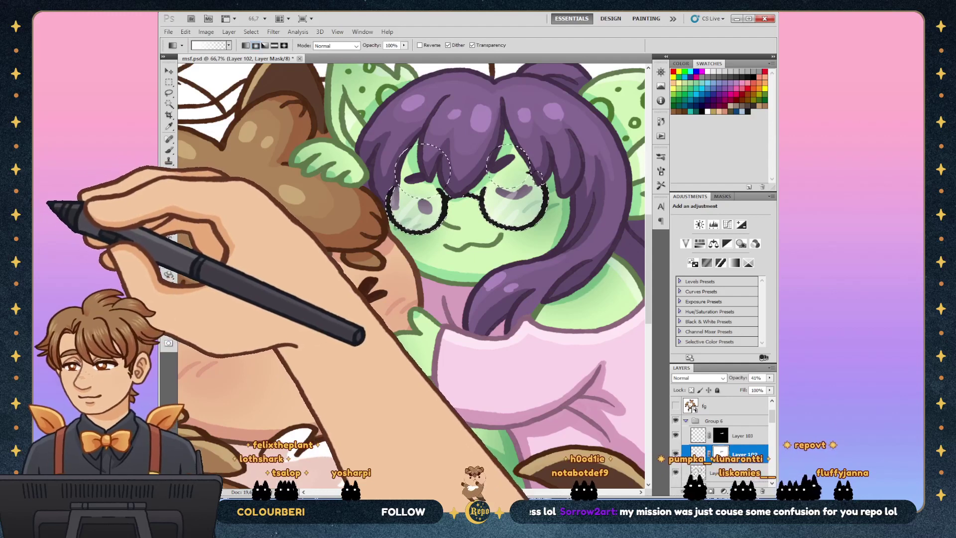
key("g")
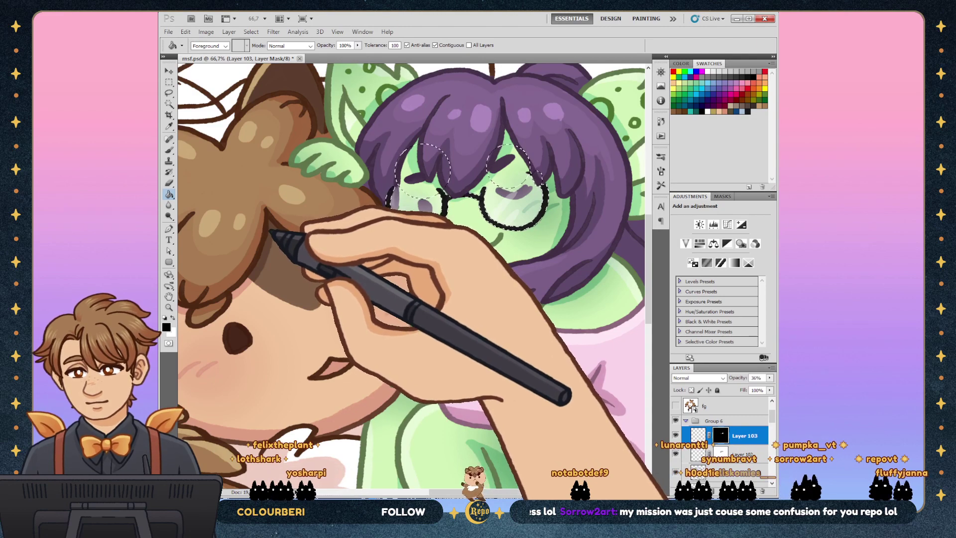
key("w")
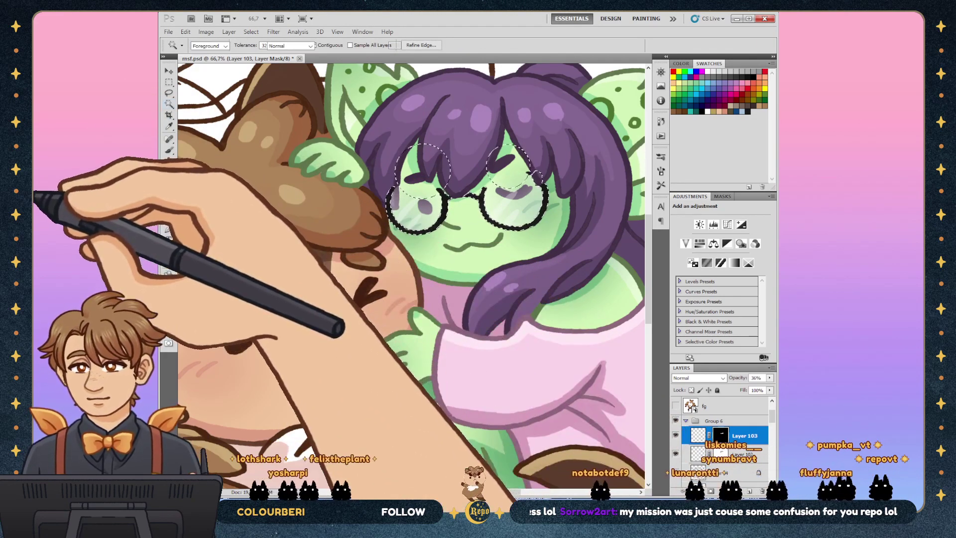
key("g")
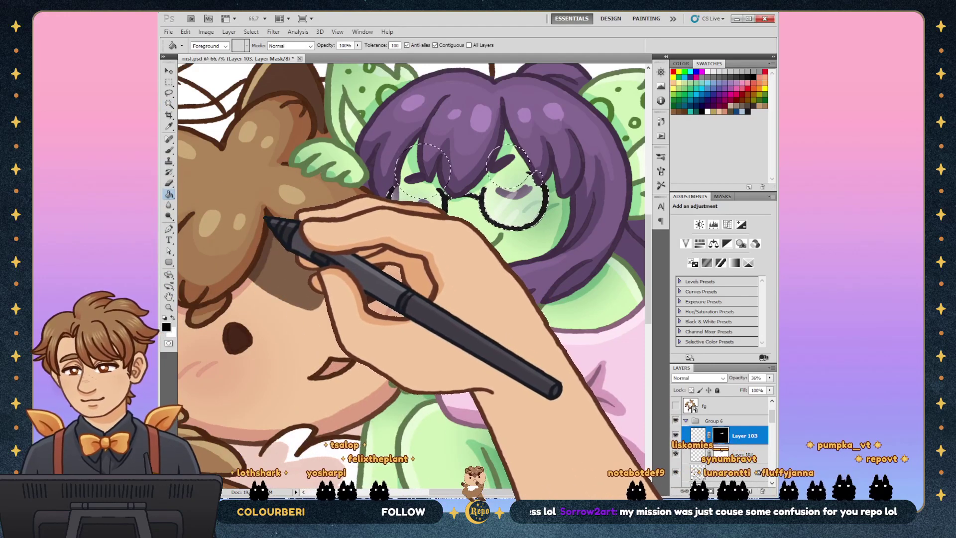
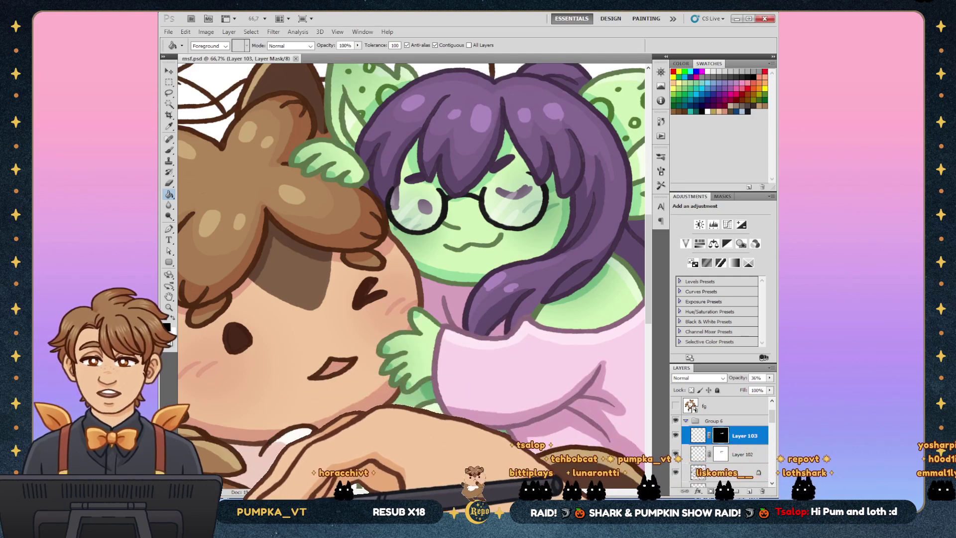
Step: Select the area outside the line art on Layer 84, then add Layer 104 below Layer 89, masked to the drawing's silhouette and filled white
key("z")
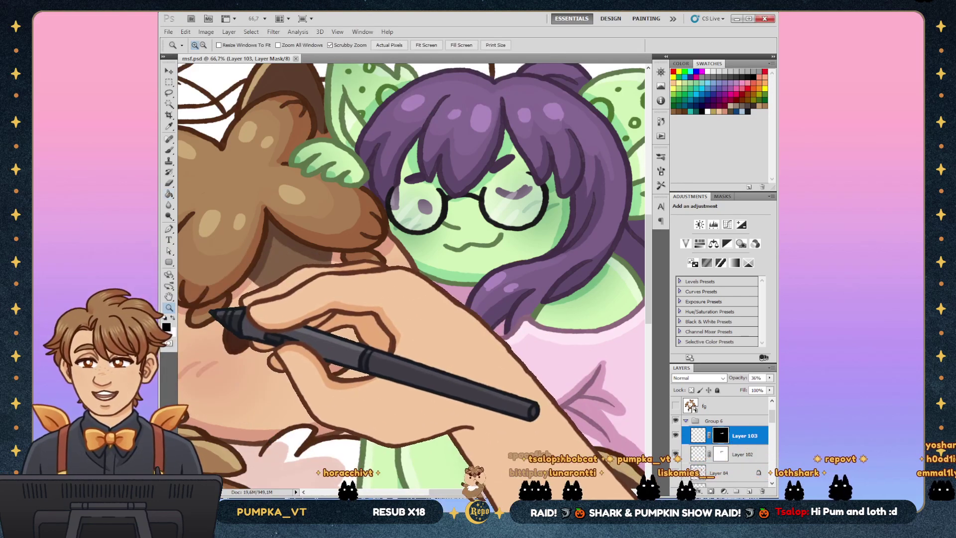
key("ctrl+0")
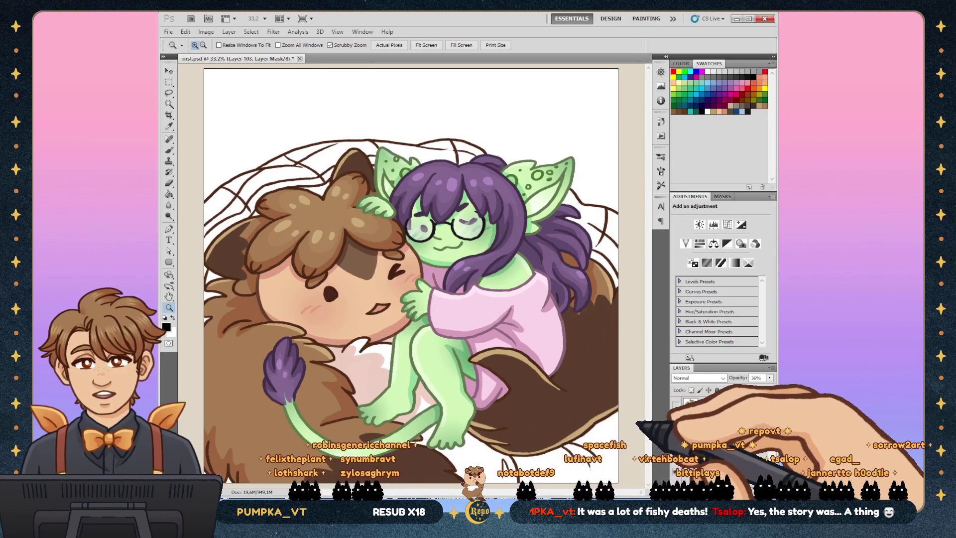
left_click(707, 419)
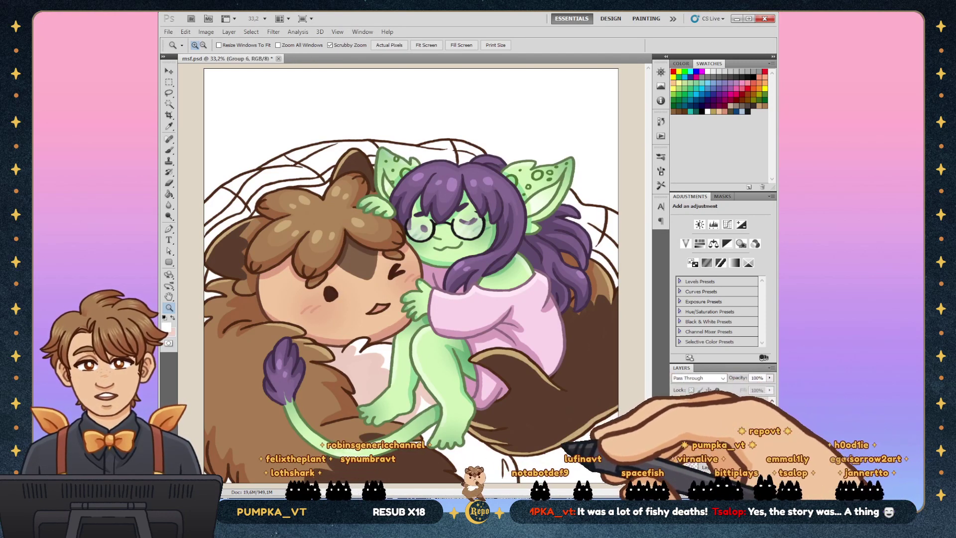
left_click(722, 467)
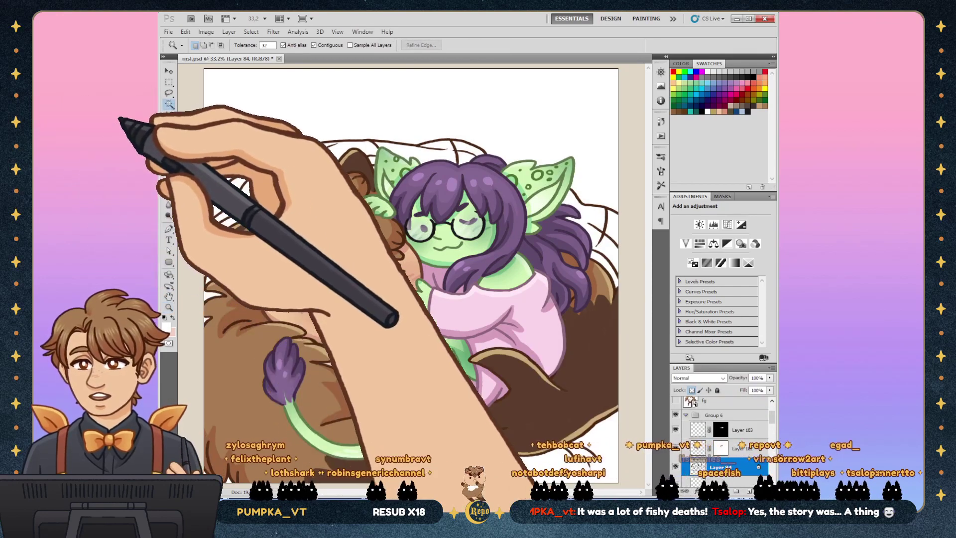
key("w")
left_click(589, 182)
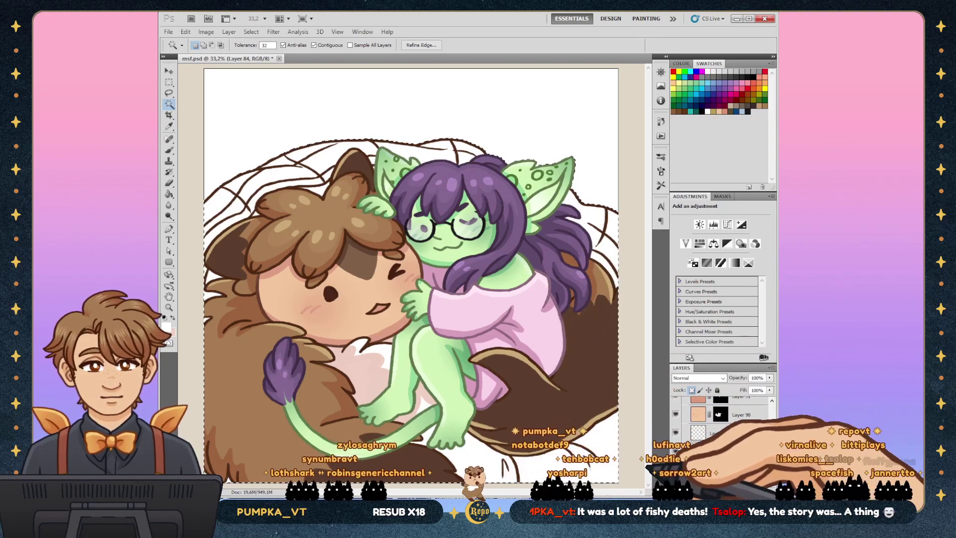
key("ctrl+shift+alt+n")
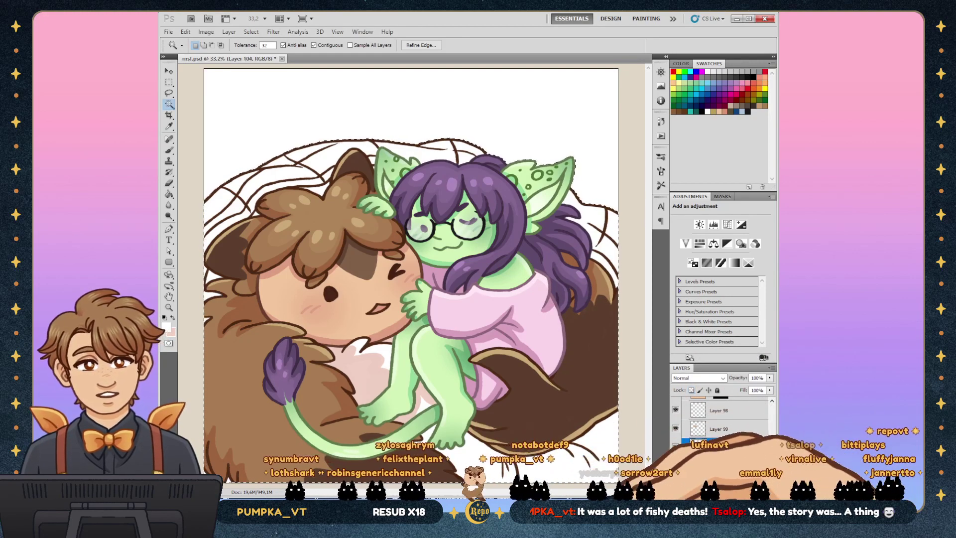
key("ctrl+2")
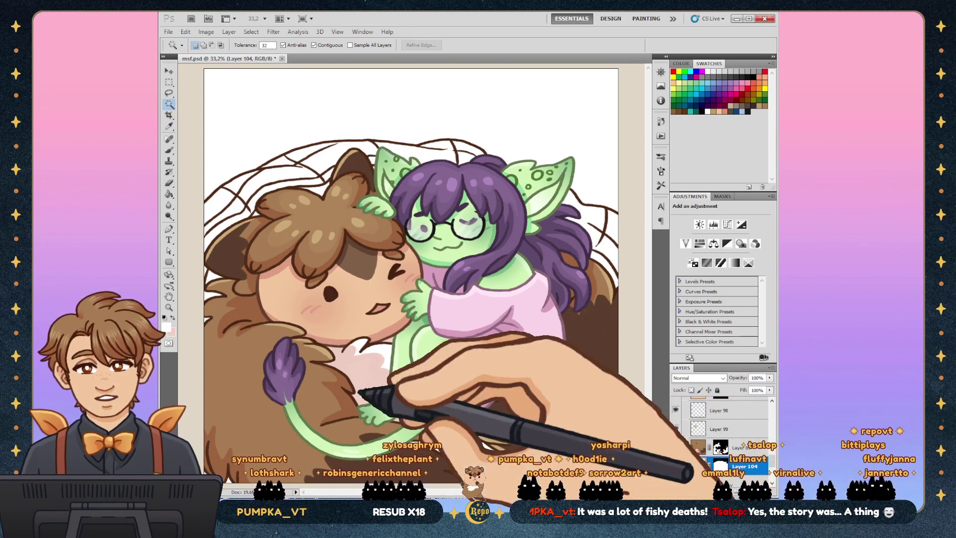
key("g")
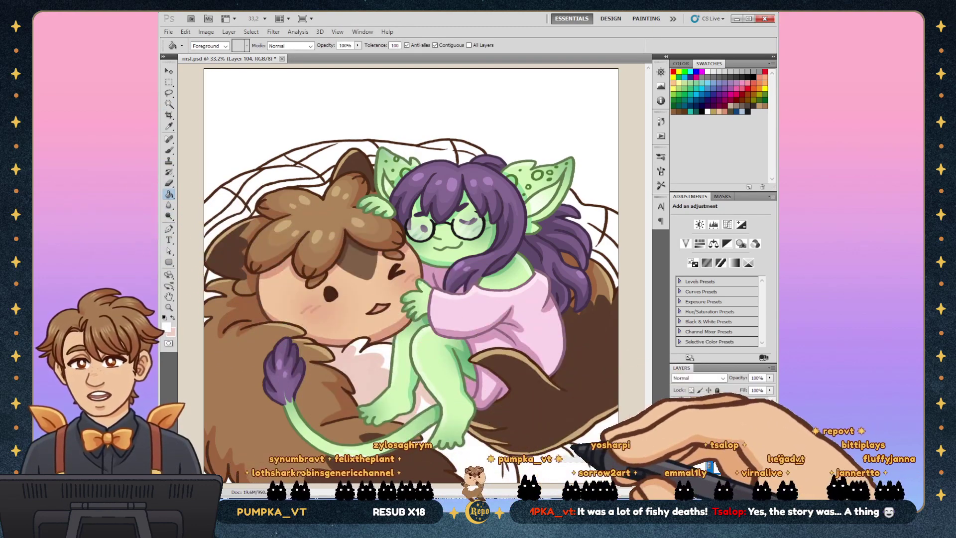
Step: Add Layer 105 above Layer 104, mask it to the same silhouette and paint pale pink shading on the blanket
key("ctrl+backslash")
key("d")
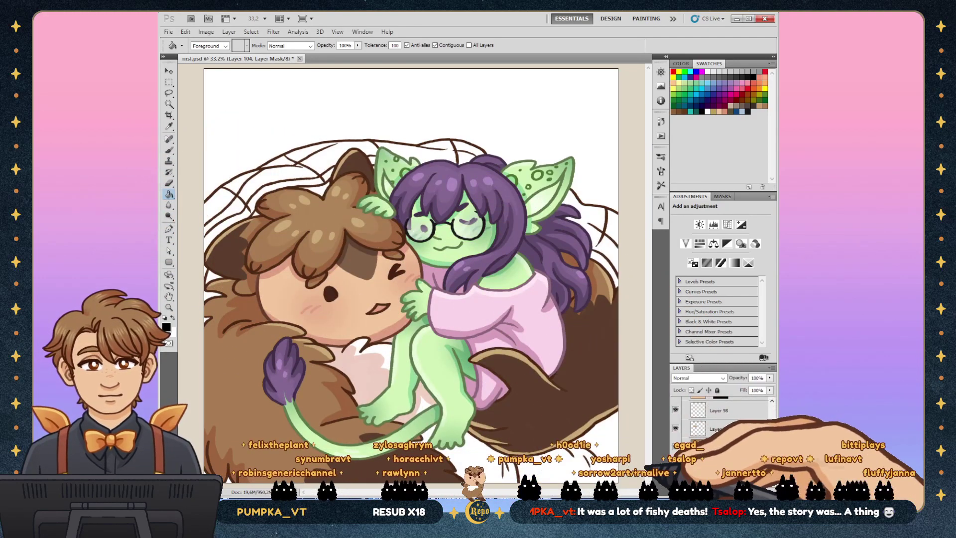
key("ctrl+2")
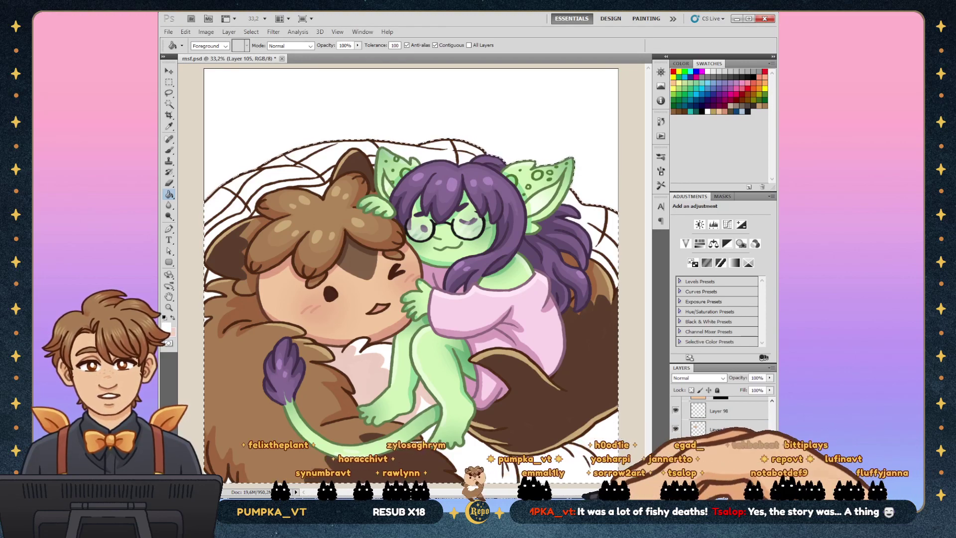
key("alt+bracketright")
key("ctrl+backslash")
key("d")
key("ctrl+2")
key("b")
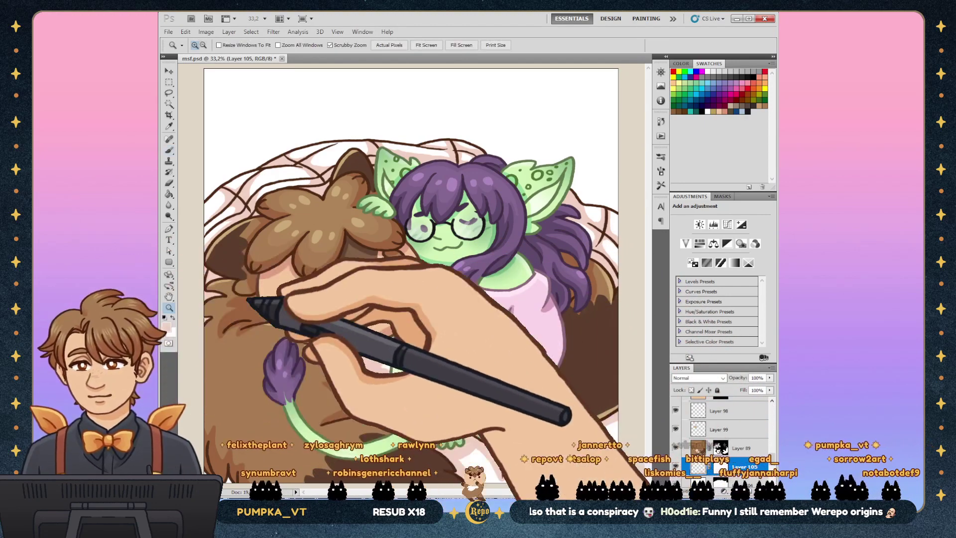
Step: Touch up the blanket's pale pink shading on Layer 105 and save the file
key("z")
key("ctrl+minus")
key("alt")
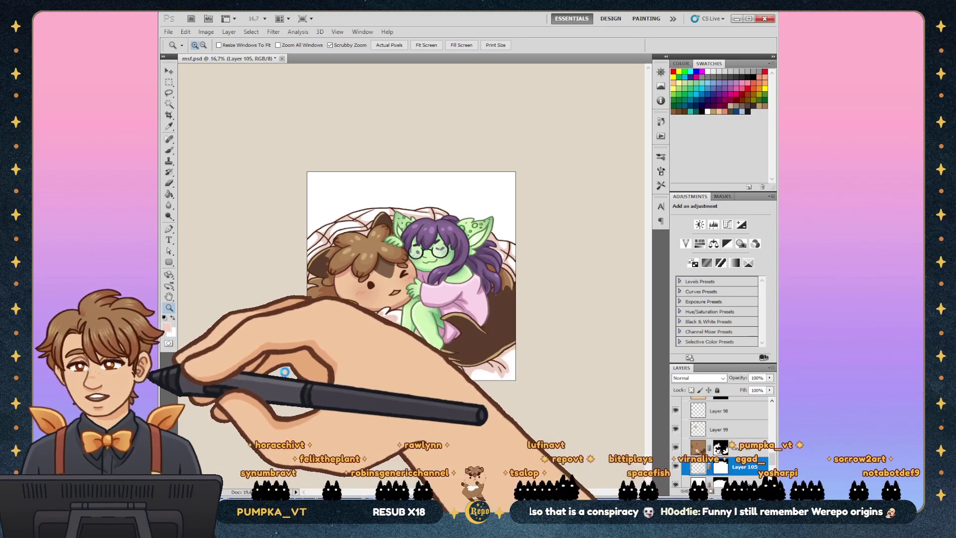
key("b")
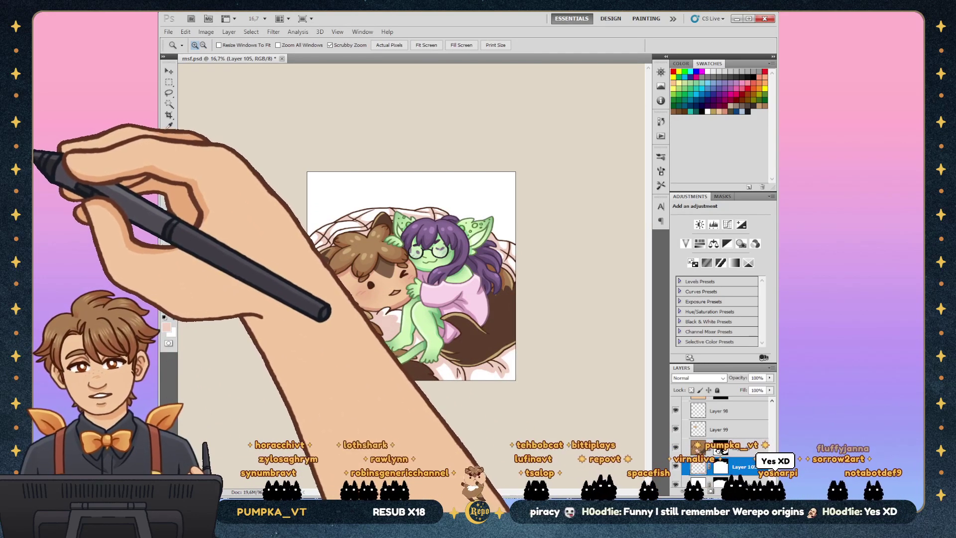
key("ctrl+s")
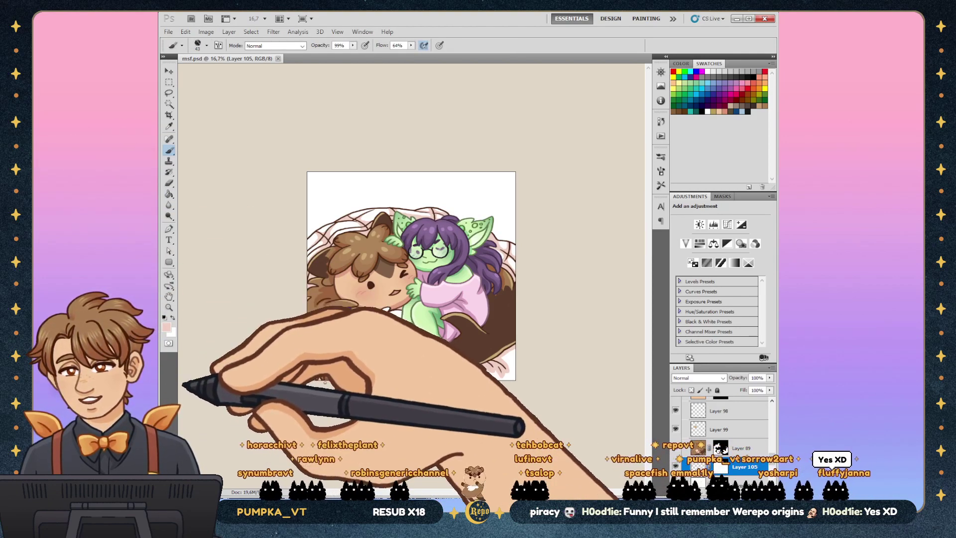
key("ctrl+z")
key("z")
key("ctrl+plus")
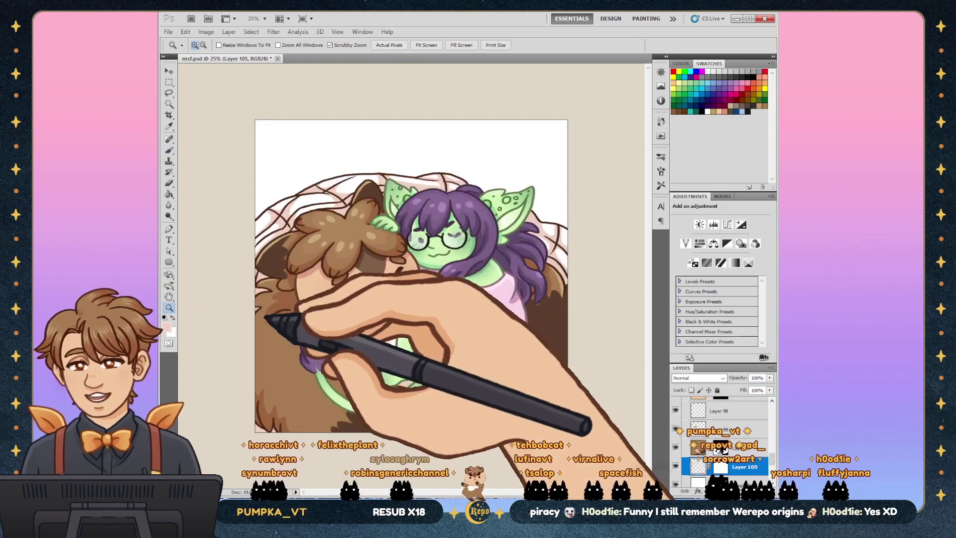
key("ctrl+plus")
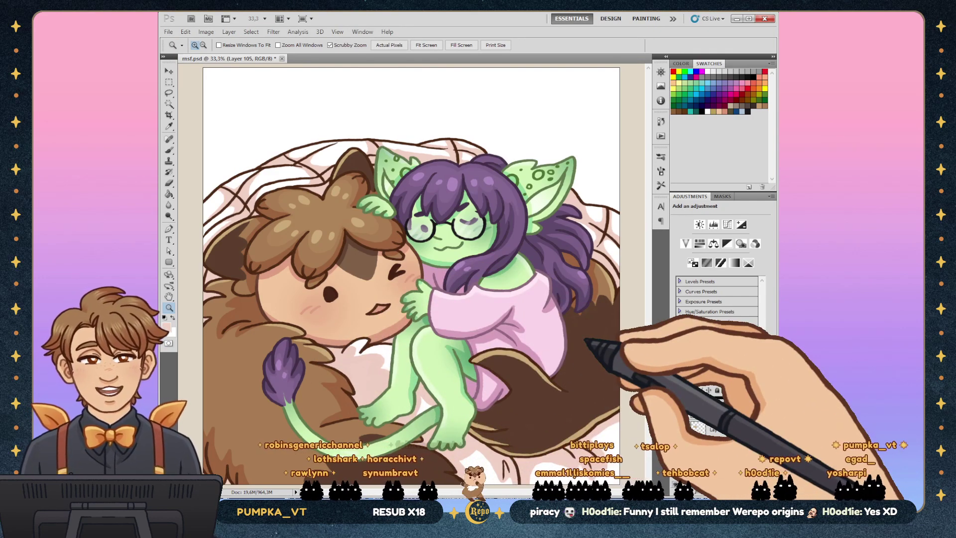
key("ctrl+s")
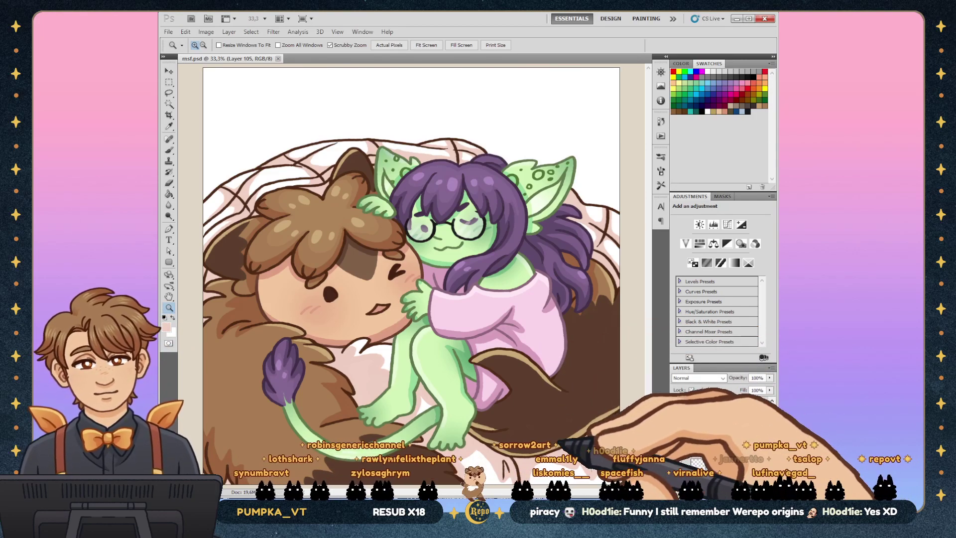
Step: Show the pink textured background, the colour-grading layers and the logo, keeping the pillows and the pink haze over the characters hidden
key("ctrl+g")
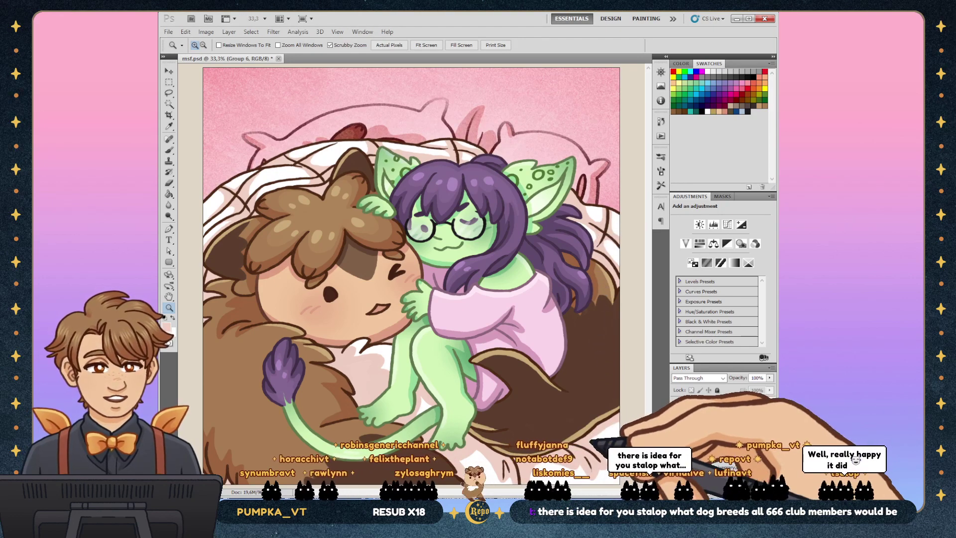
key("alt+period")
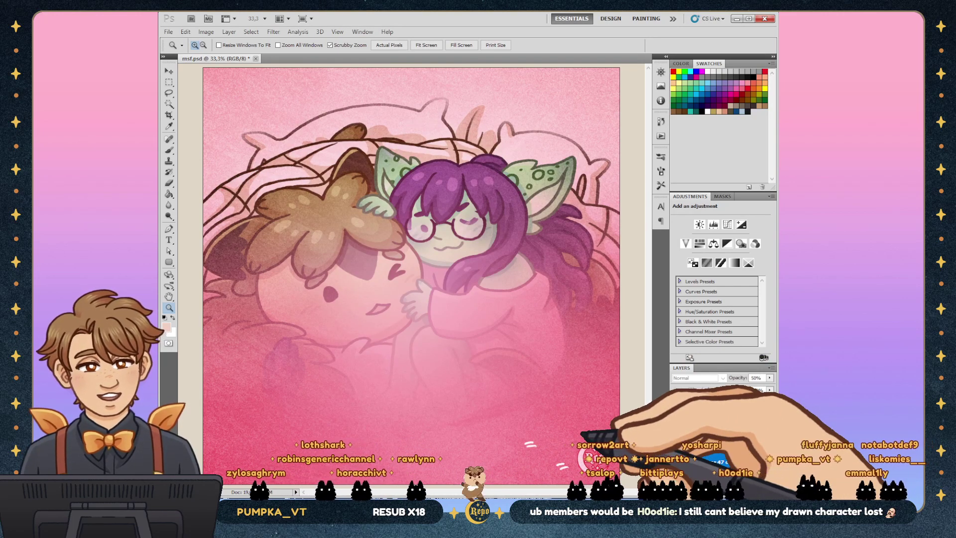
left_click(691, 406)
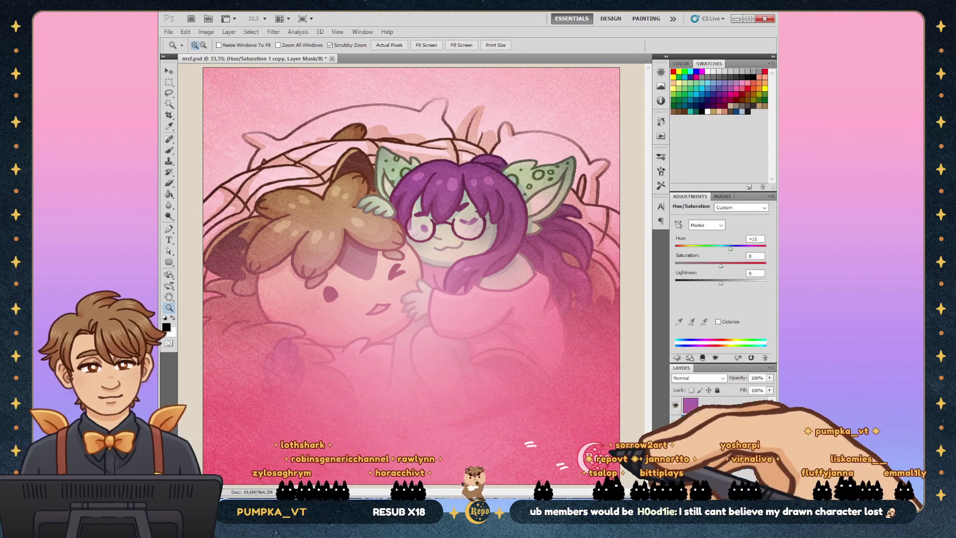
key("alt+bracketleft")
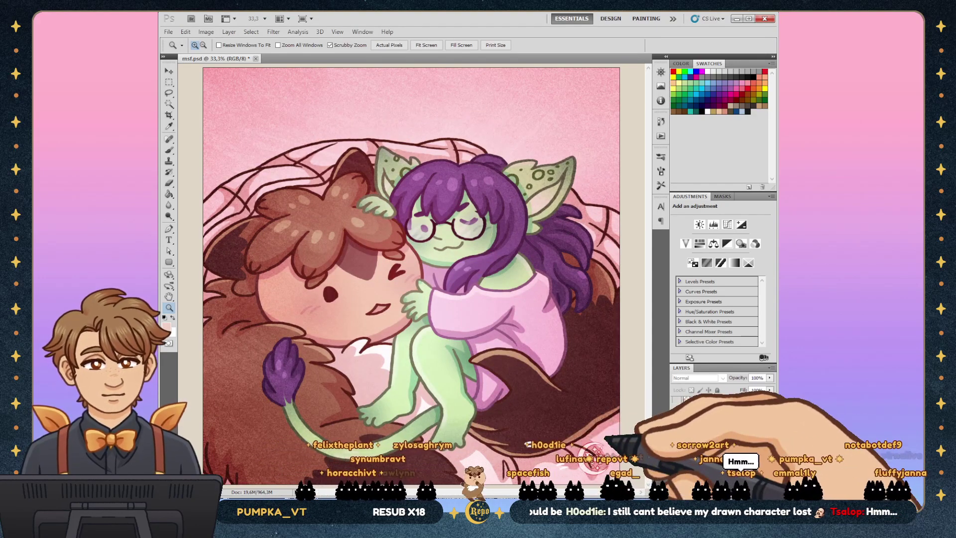
key("ctrl+minus")
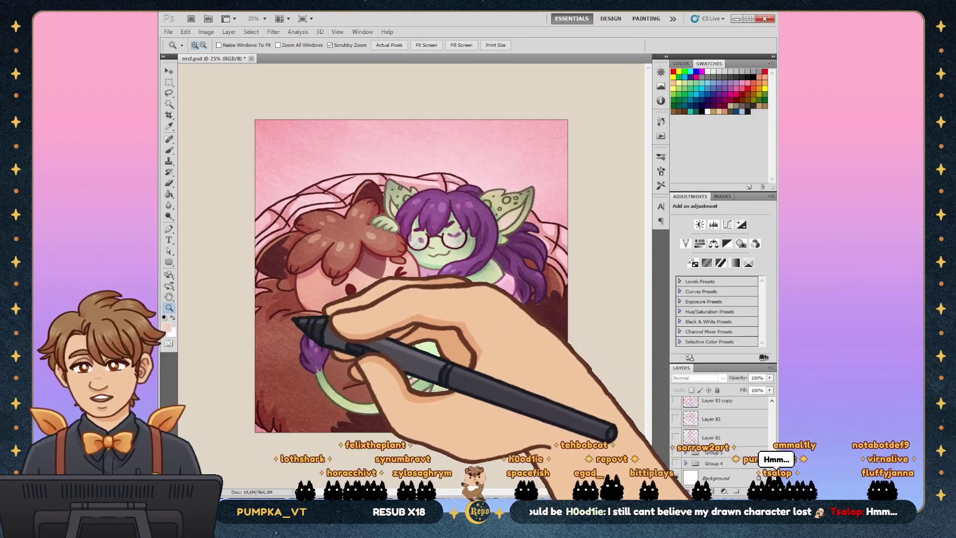
key("ctrl+plus")
key("ctrl+plus")
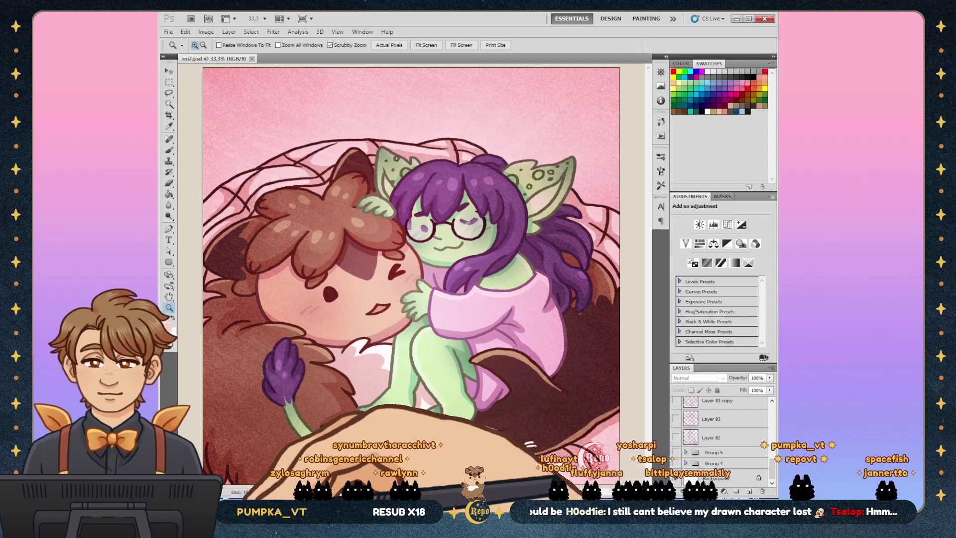
Step: Step back and forth through the history to compare the picture with and without the paper texture over the characters
key("ctrl+j")
key("ctrl+z")
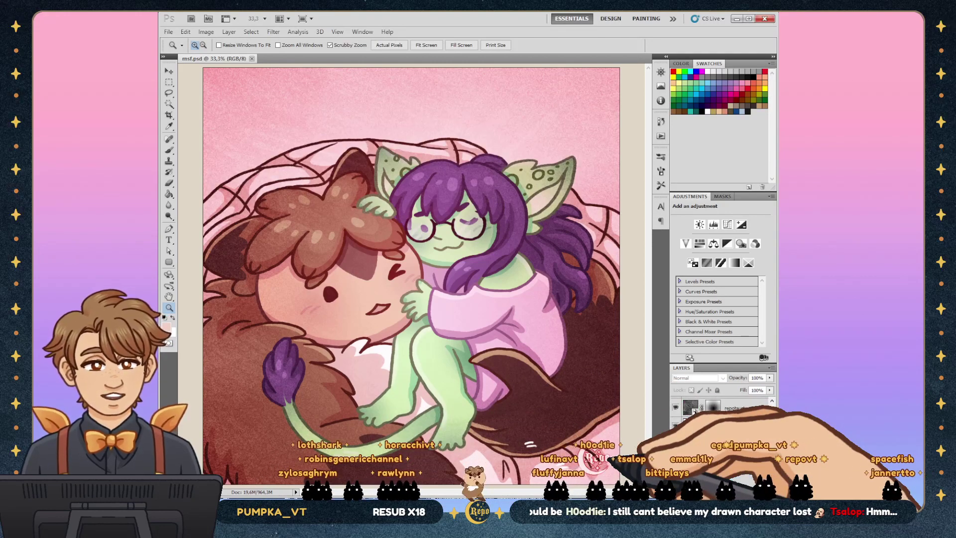
key("ctrl+alt+z")
key("ctrl+shift+z")
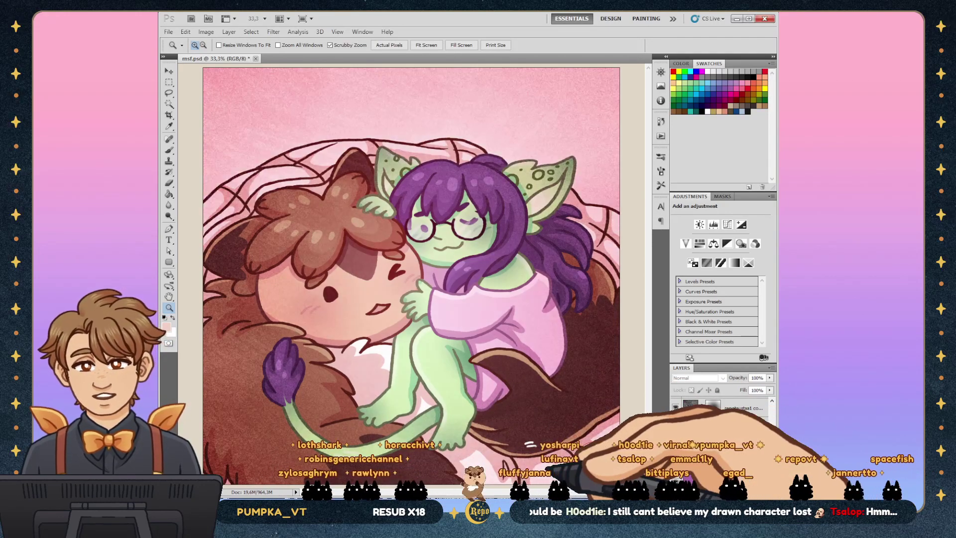
key("ctrl+alt+z")
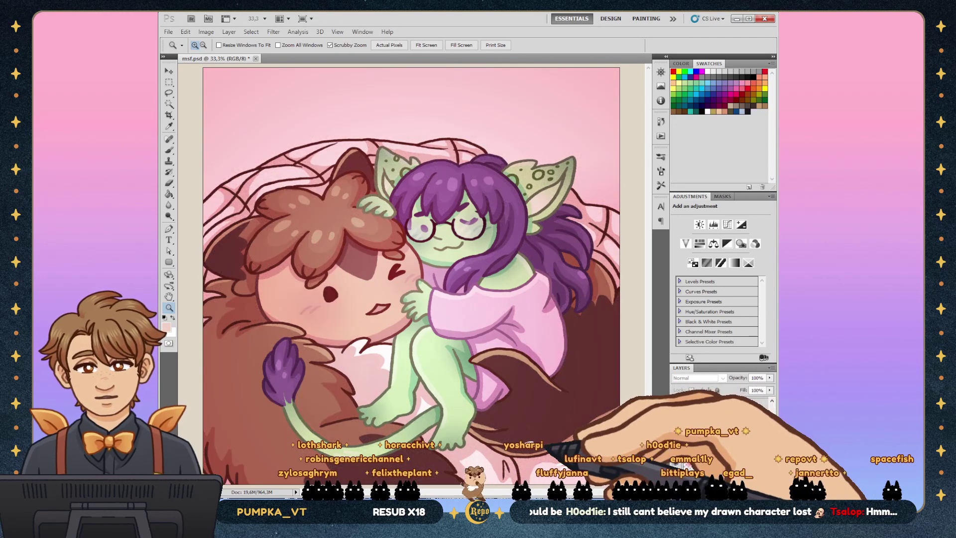
key("ctrl+shift+z")
key("ctrl+shift+z")
key("ctrl+shift+z")
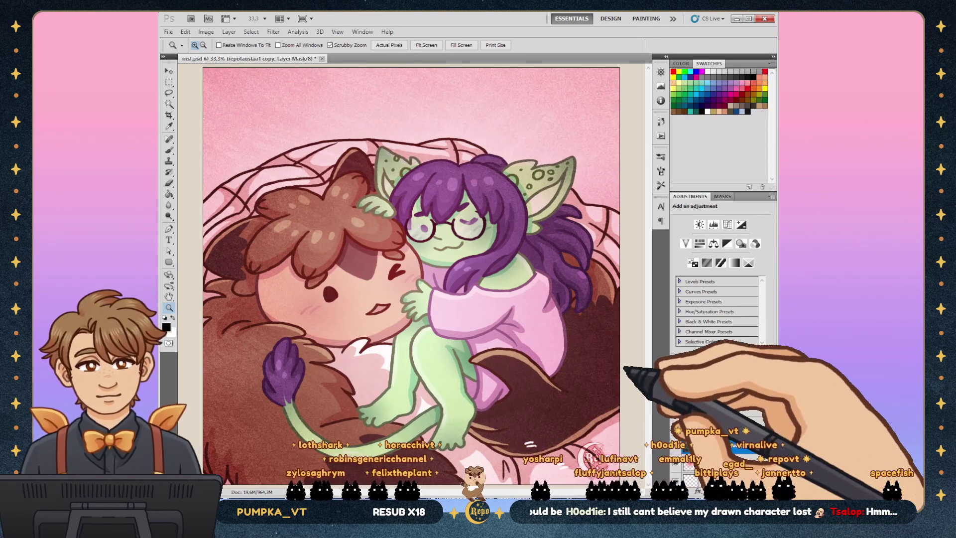
Step: Redraw the mask of the repotaustaa1 copy layer as a radial gradient that fades the texture over the characters' faces, and save the file
key("ctrl+shift+z")
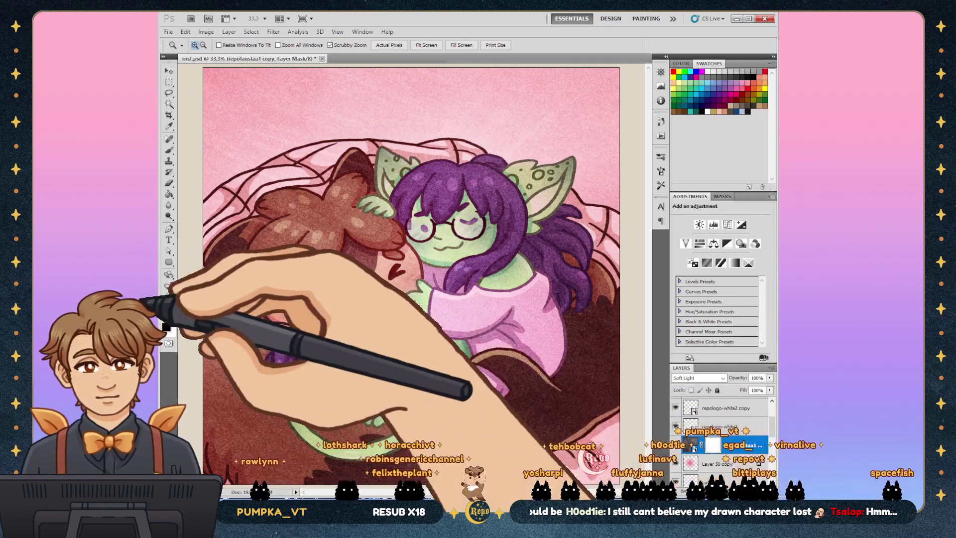
key("g")
key("shift+g")
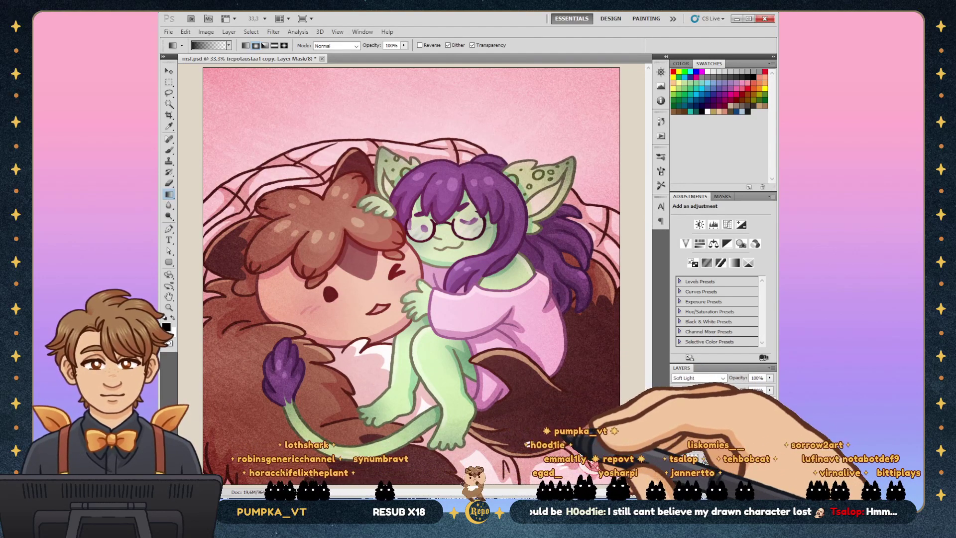
key("z")
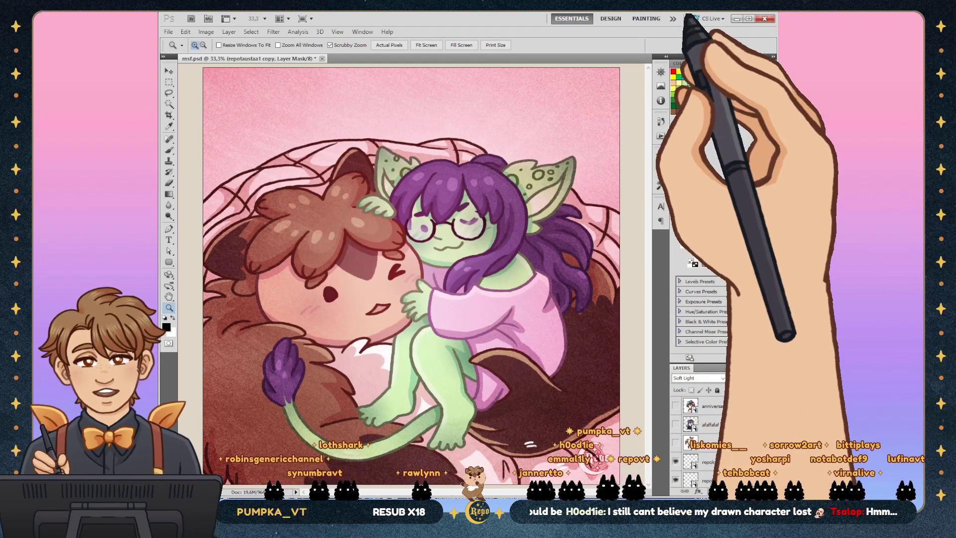
key("ctrl+s")
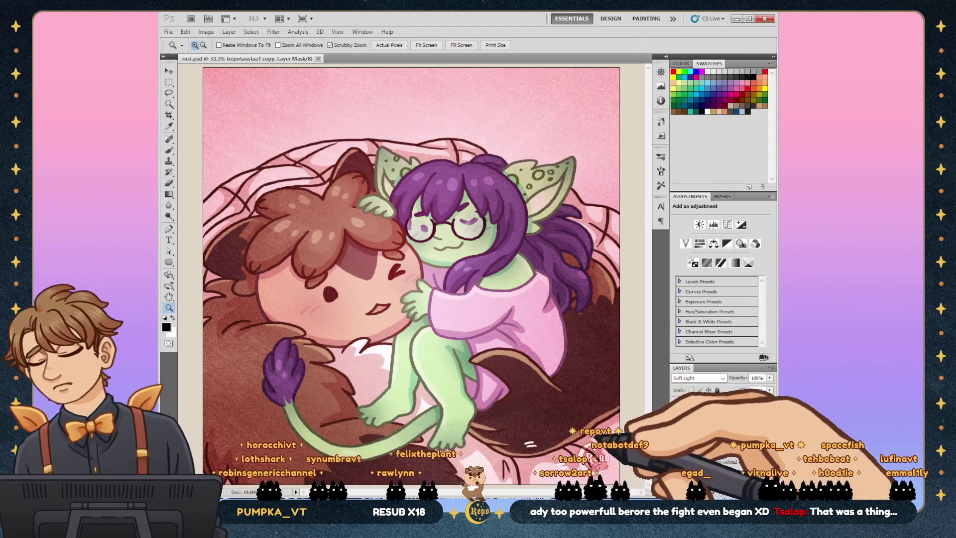
left_click(718, 413)
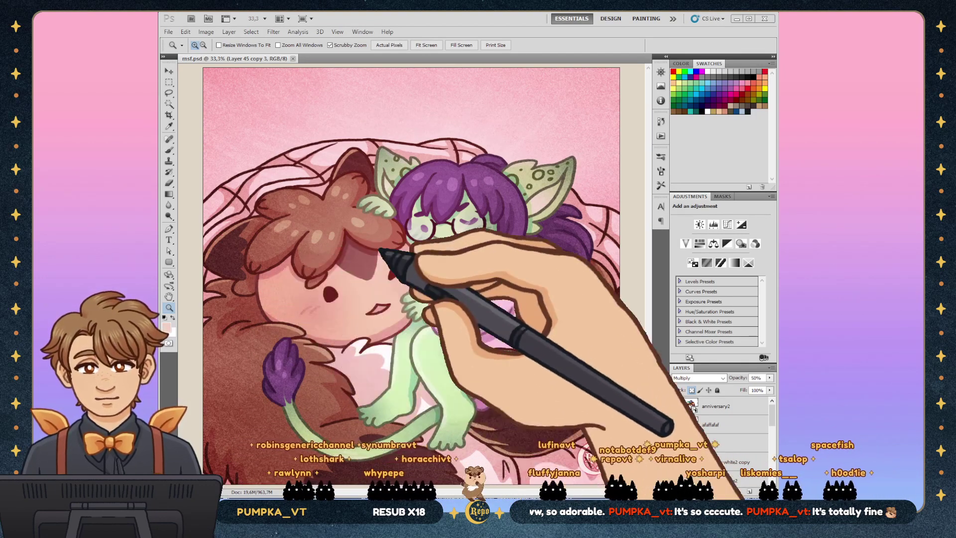
Step: Open the After Halloween Slumber Party clip from the clips folder and add a primary-monitor display capture to the Peli scene in OBS
key("alt+Tab")
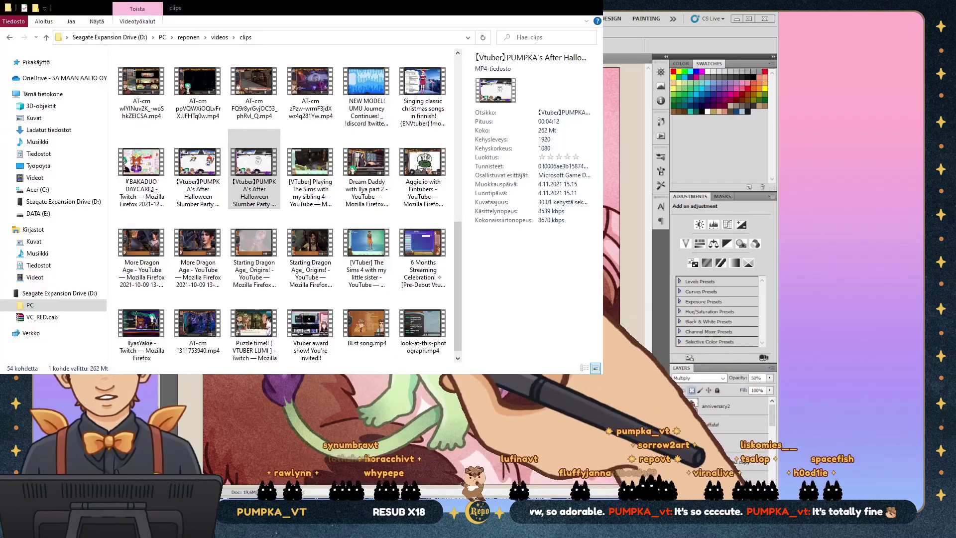
key("alt+Tab")
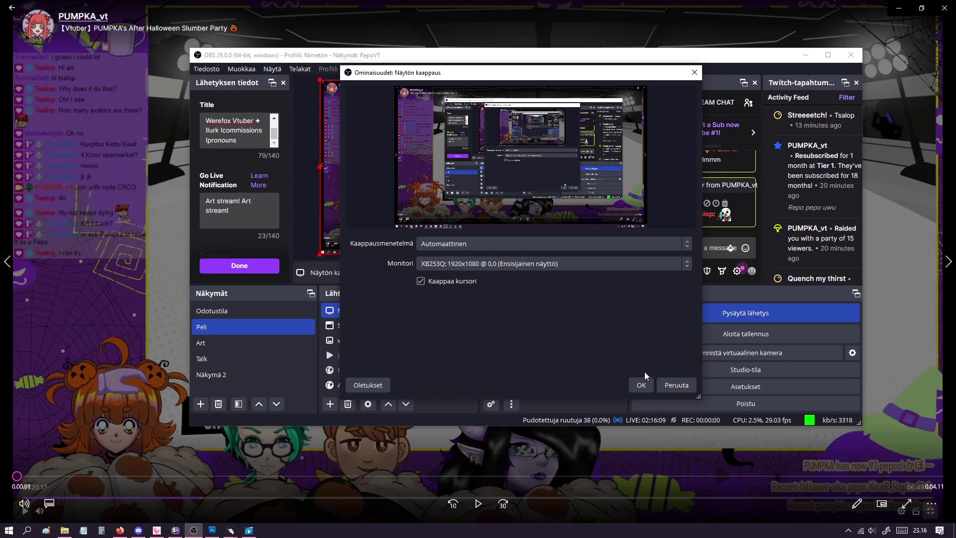
left_click(642, 386)
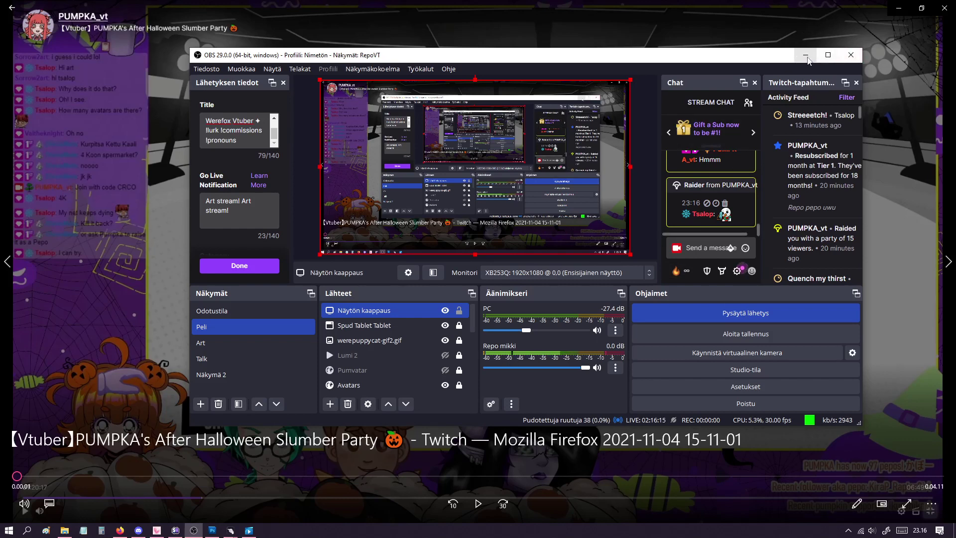
Step: Move the display capture source into the Setup Peli group, directly below Overlay 2
left_click_drag(396, 312, 392, 382)
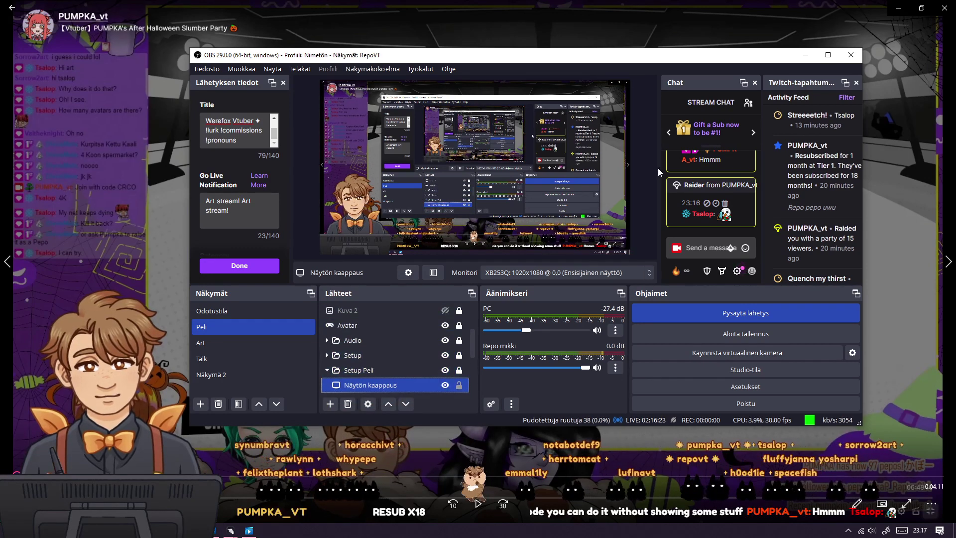
scroll(392, 364, "down", 3)
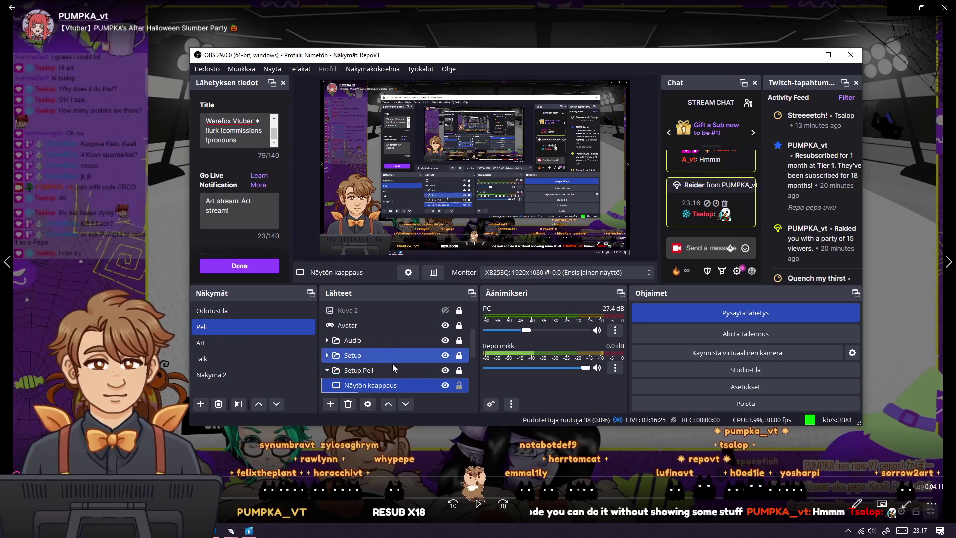
left_click(393, 369, "ctrl")
scroll(367, 369, "down", 1)
scroll(385, 368, "up", 1)
mouse_move(385, 369)
left_mouse_down()
mouse_move(377, 378)
mouse_move(377, 366)
left_mouse_up()
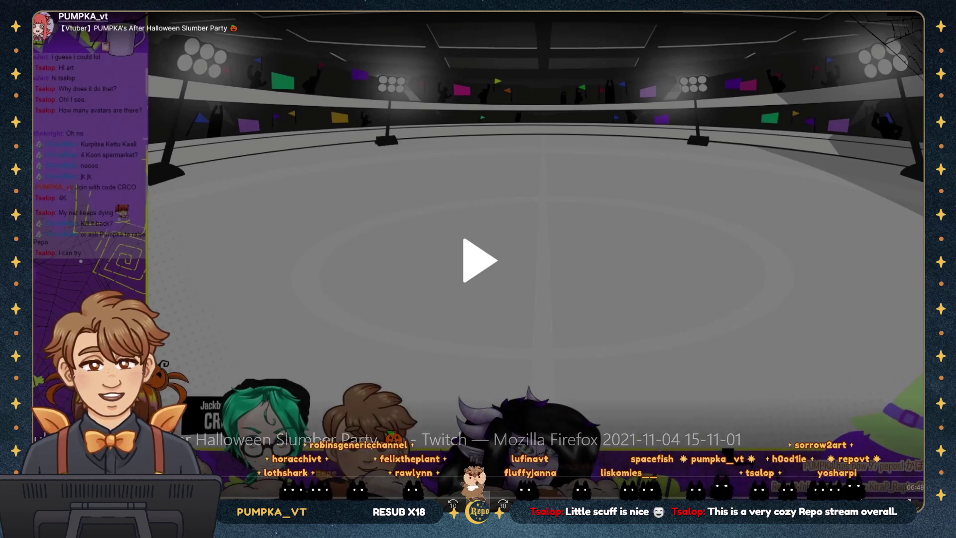
Step: Play the slumber party clip and raise the PC audio level in the OBS mixer to -7.3 dB
left_click(761, 321)
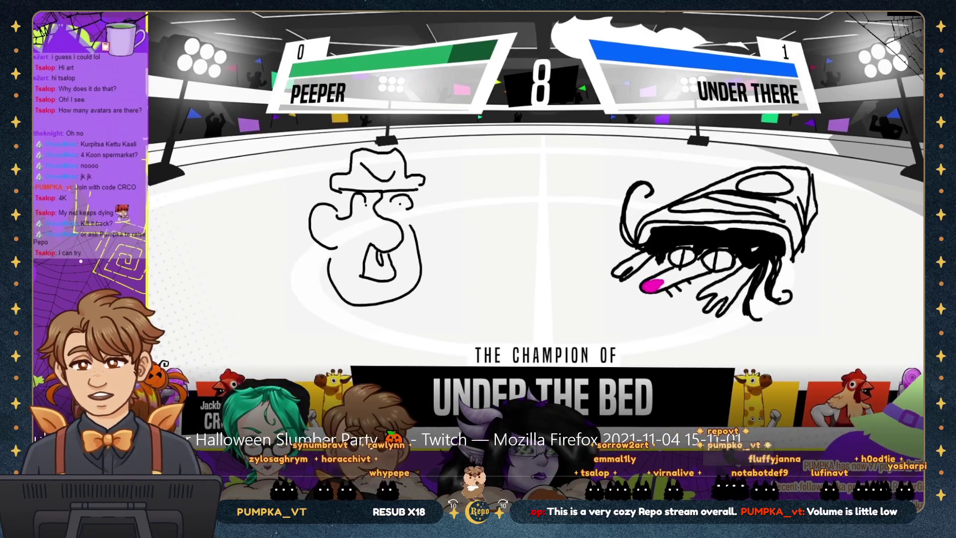
key("alt+Tab")
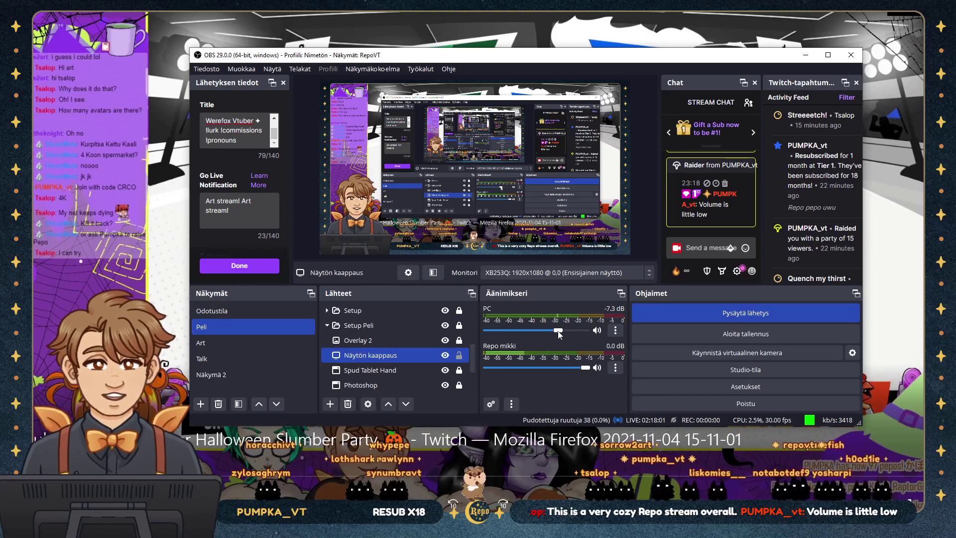
left_click(133, 195)
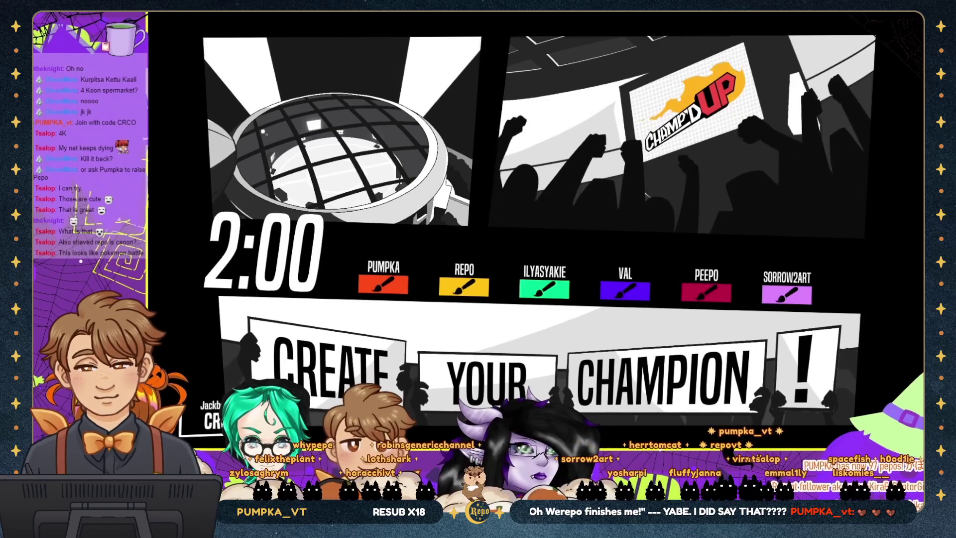
mouse_move(563, 343)
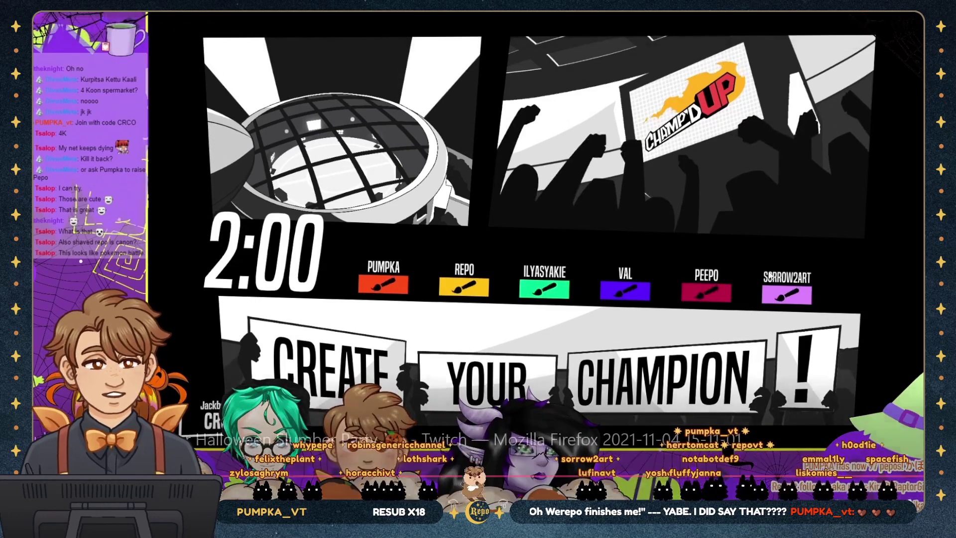
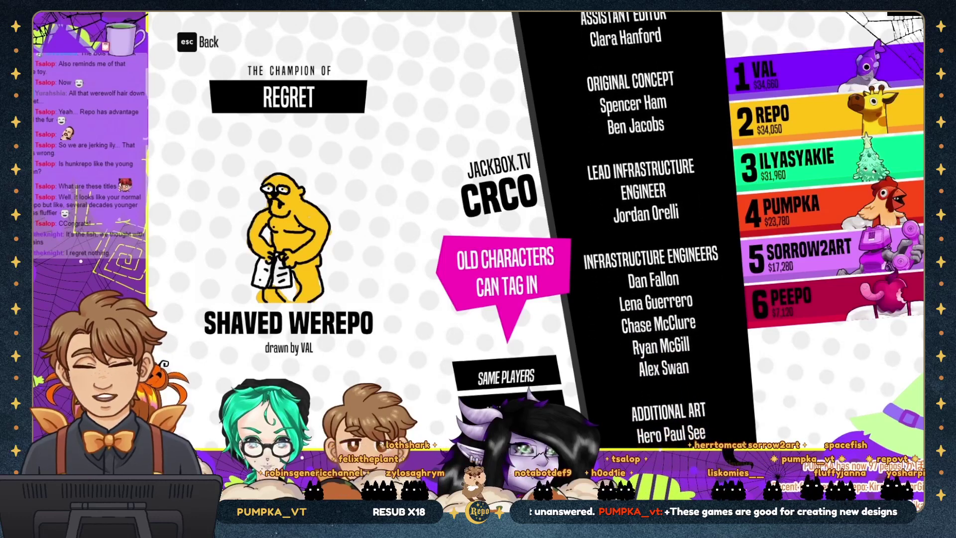
mouse_move(641, 471)
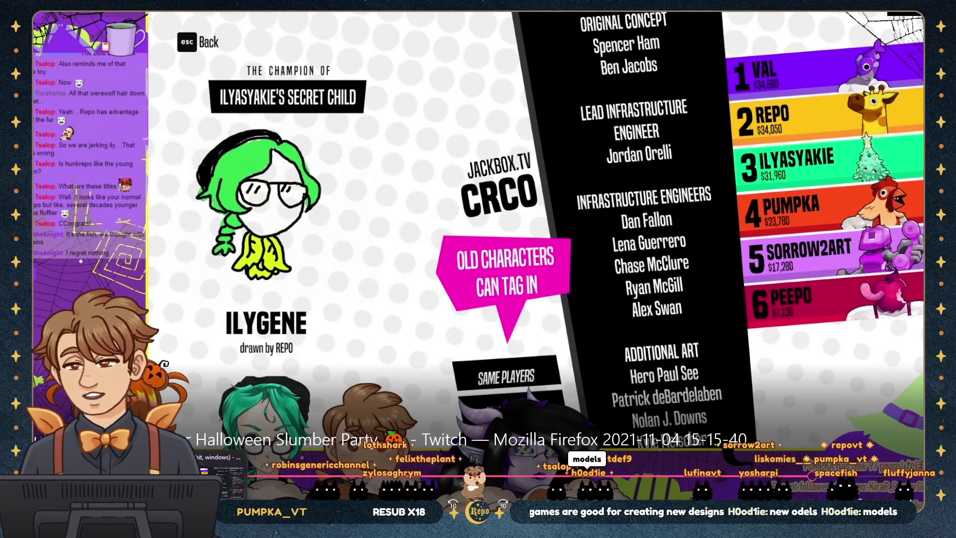
Step: Return to OBS and switch the stream to the Art scene
key("alt+Tab")
left_click(201, 342)
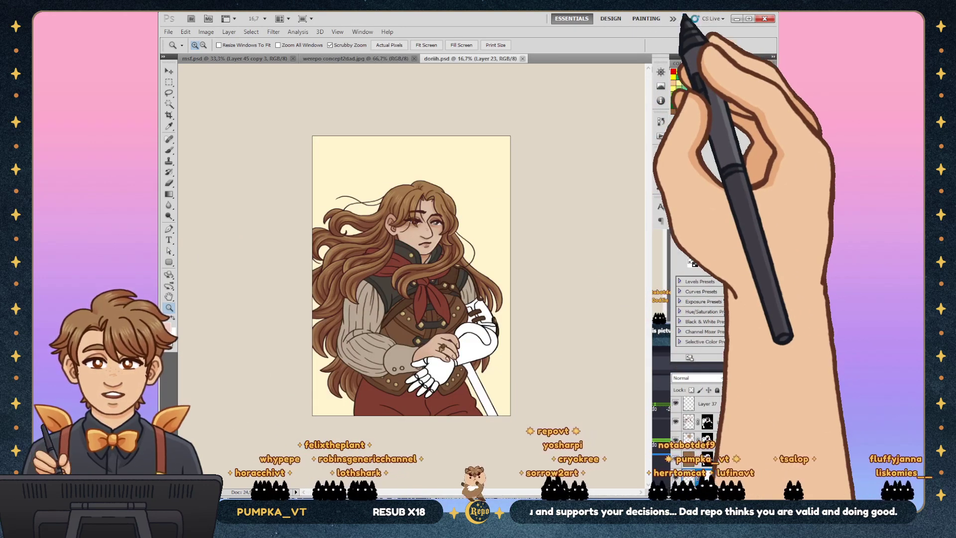
Step: Enlarge the long-haired portrait in doriih.psd to 24.7% in Photoshop, and return to the illustration of the cuddling characters
left_click(284, 253)
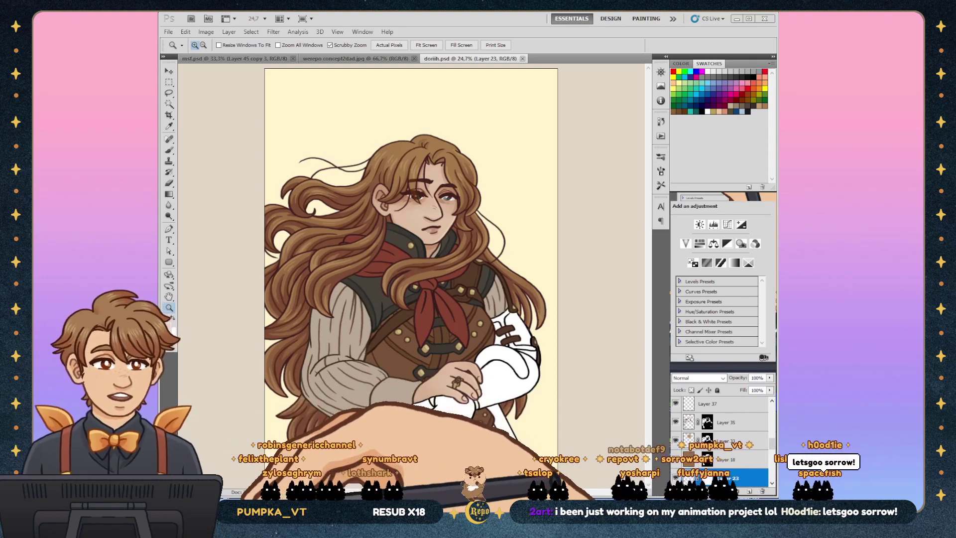
left_click(202, 59)
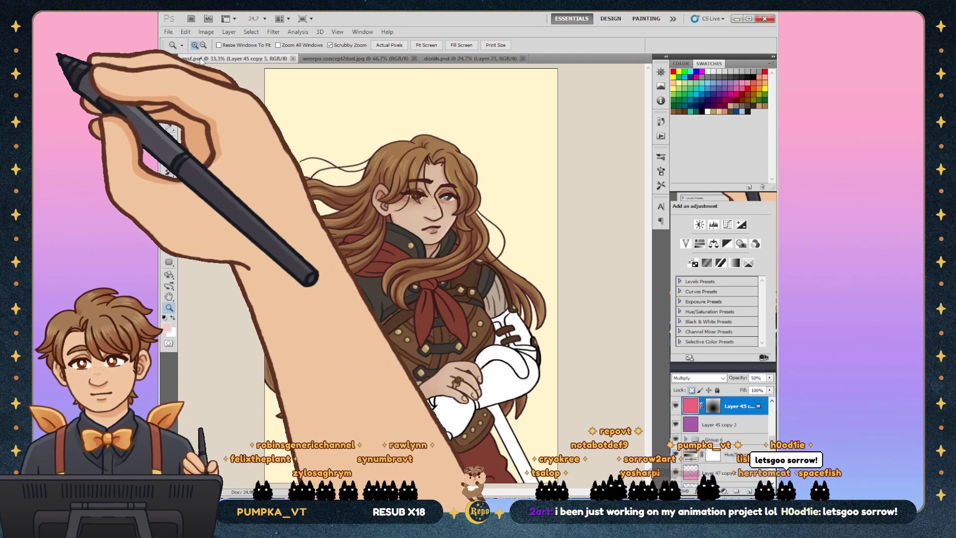